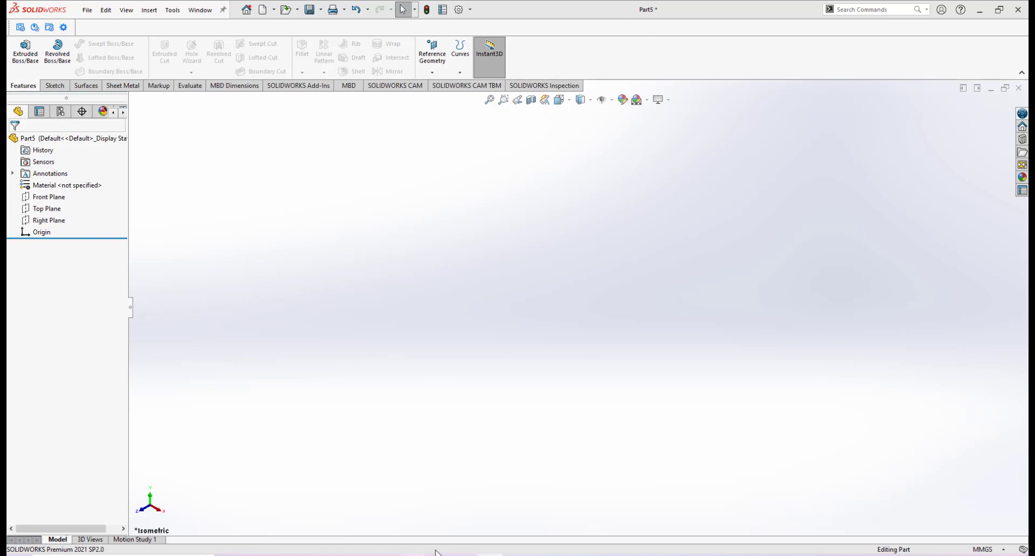
Examine the hand-drawn blender lid sketch and the photo of the assembled blender for the lid's shape and dimensions
{"action": "mouse_move", "coordinate": [464, 555]}
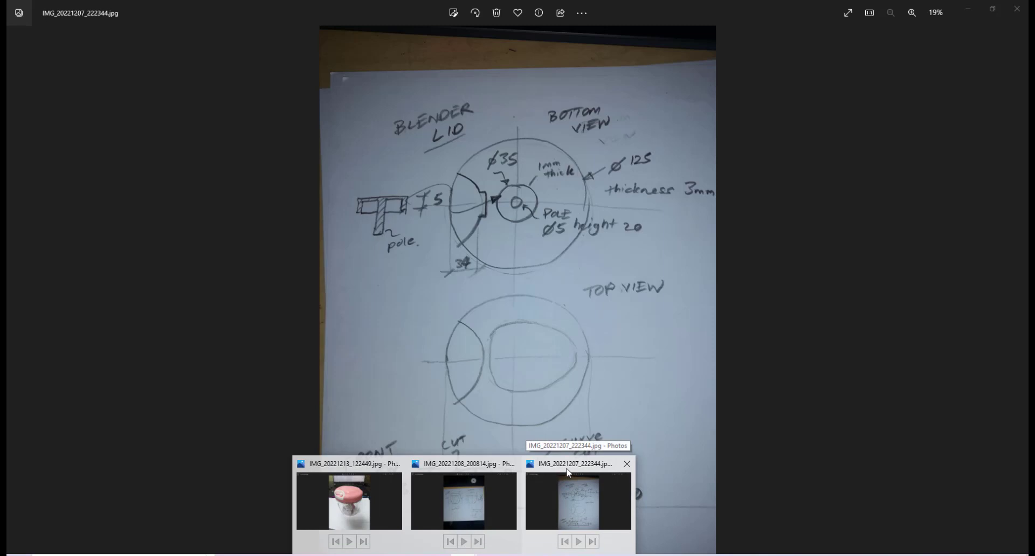
{"action": "left_click", "coordinate": [568, 474]}
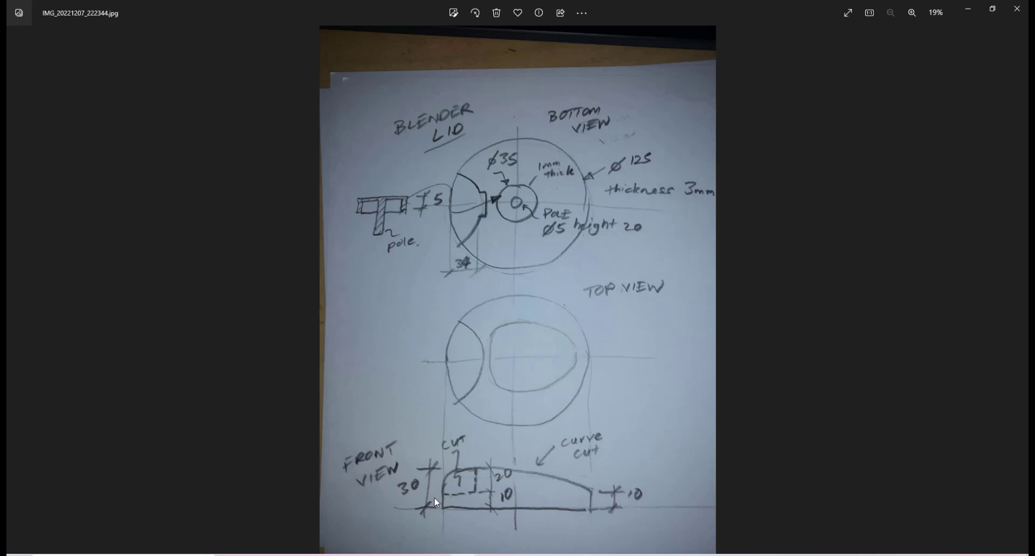
{"action": "left_click", "coordinate": [464, 555]}
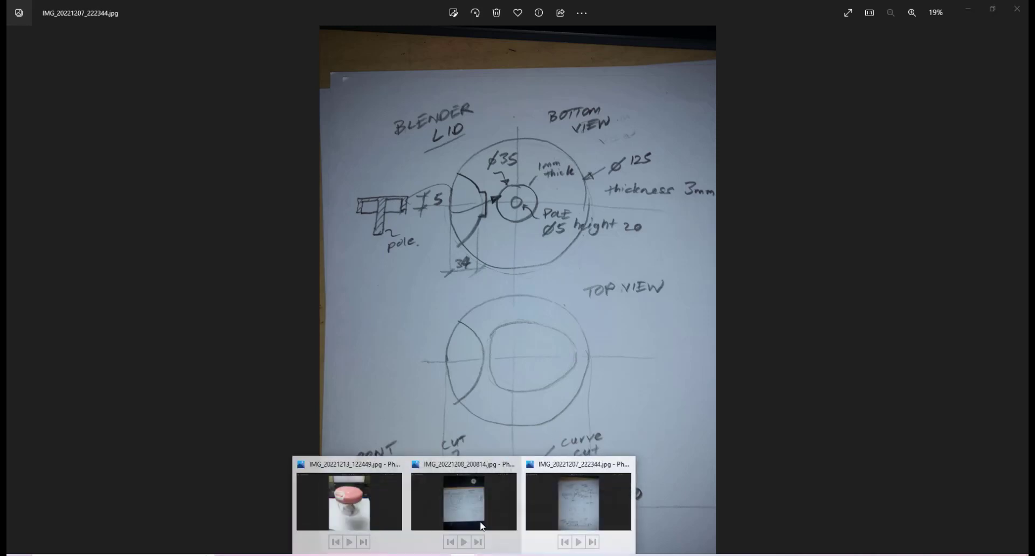
{"action": "left_click", "coordinate": [377, 488]}
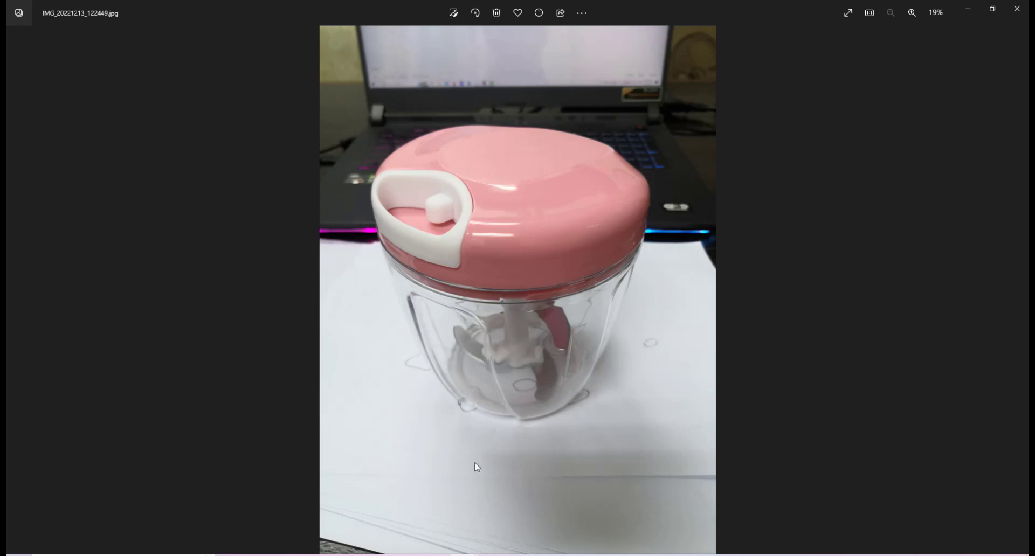
{"action": "mouse_move", "coordinate": [464, 554]}
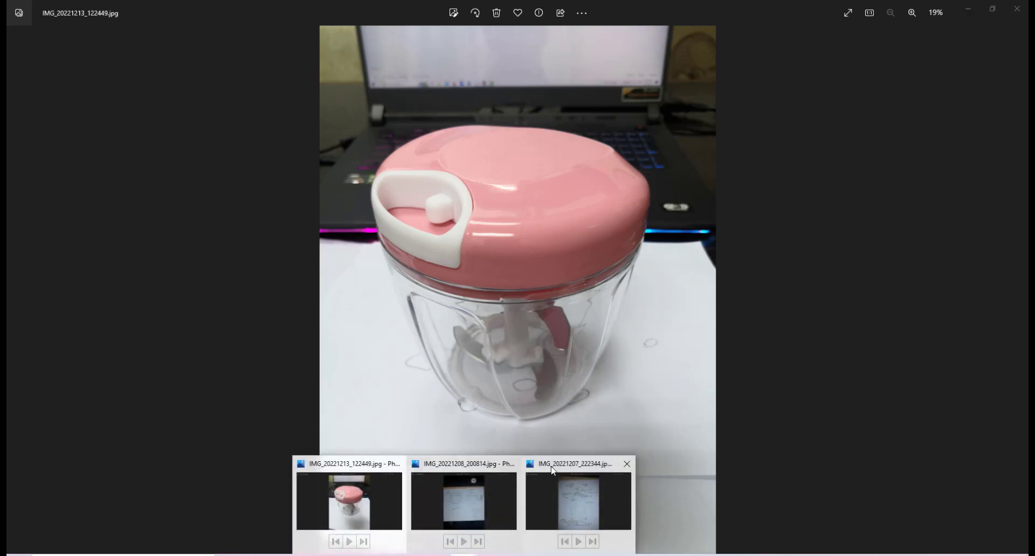
{"action": "left_click", "coordinate": [551, 467]}
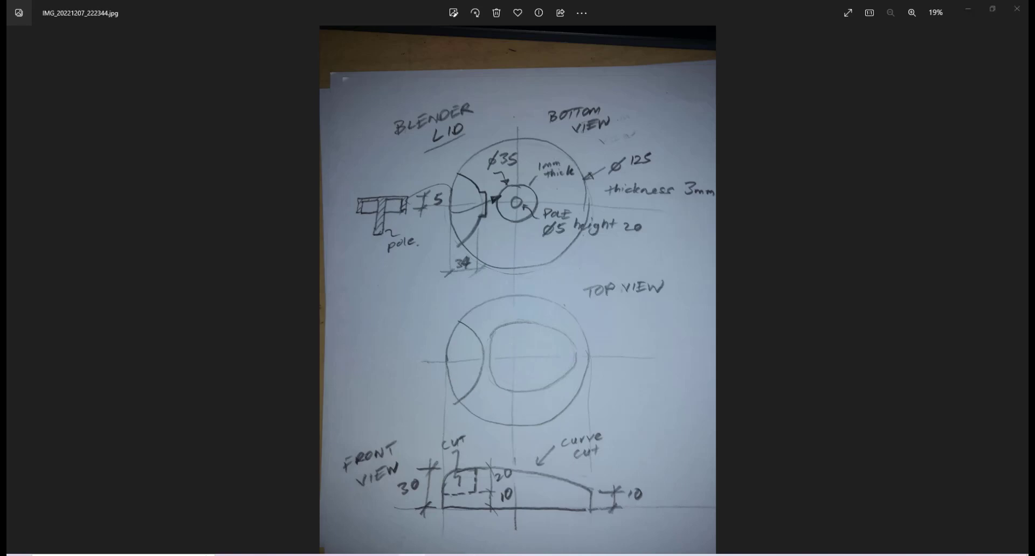
{"action": "mouse_move", "coordinate": [463, 554]}
{"action": "left_click", "coordinate": [469, 513]}
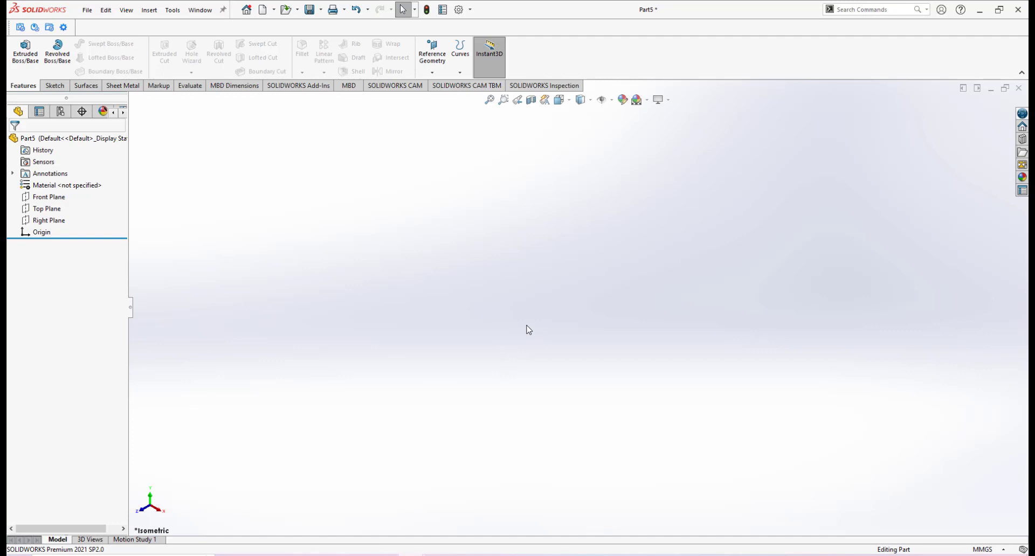
Start a sketch on the Top Plane, consult the lid drawing, and draw a circle about 138 mm in diameter centred on the origin
{"action": "left_click", "coordinate": [46, 208]}
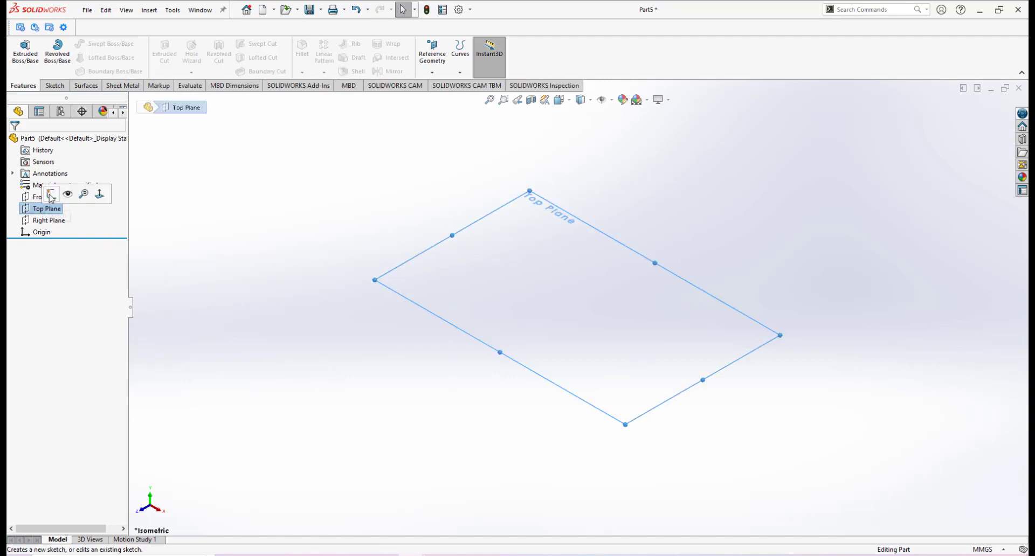
{"action": "left_click", "coordinate": [50, 194]}
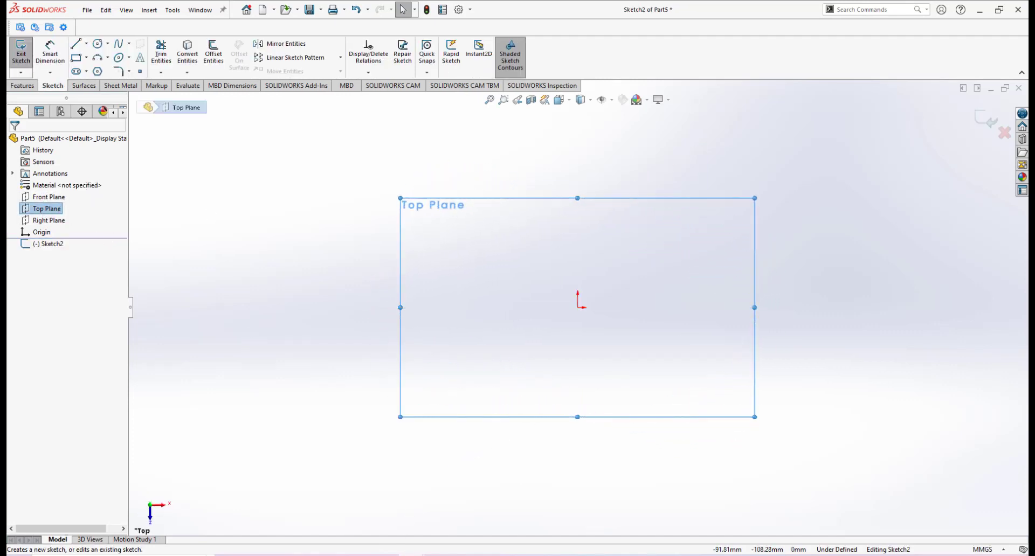
{"action": "left_click", "coordinate": [463, 555]}
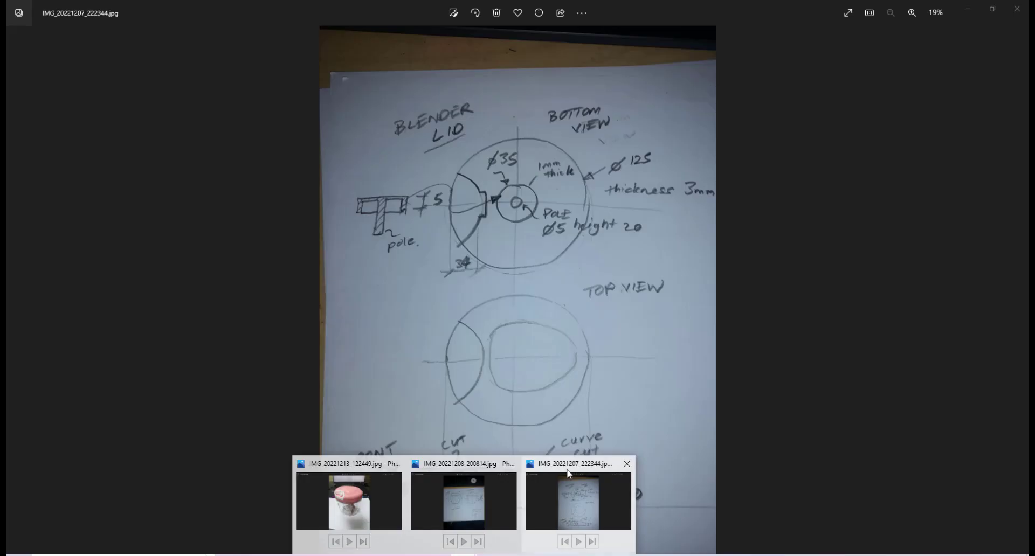
{"action": "left_click", "coordinate": [568, 474]}
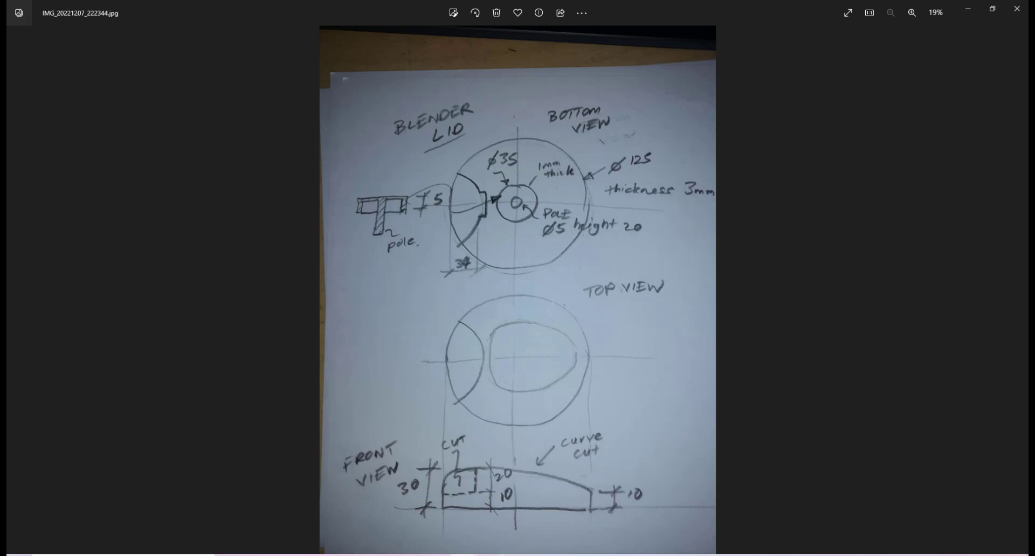
{"action": "left_click", "coordinate": [448, 498]}
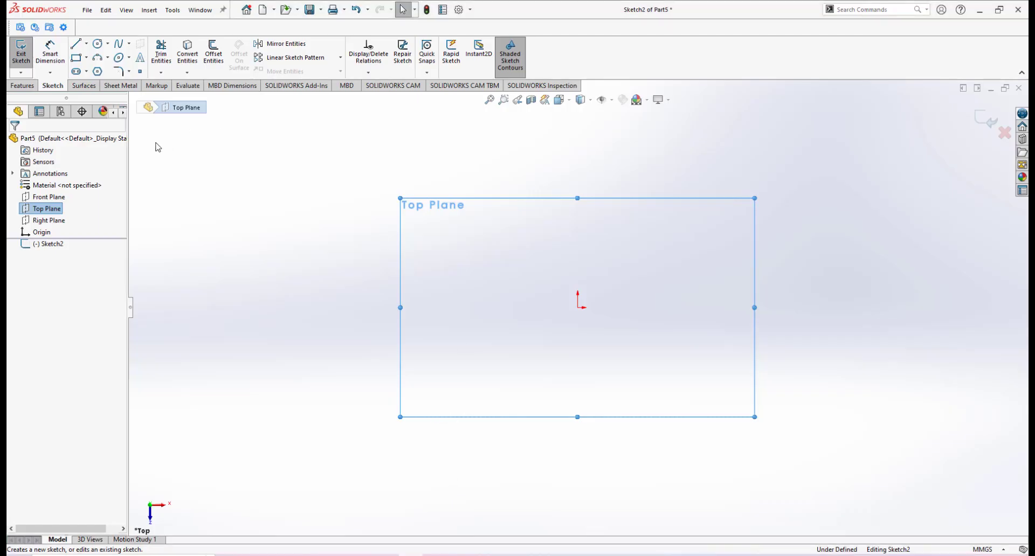
{"action": "left_click", "coordinate": [98, 43]}
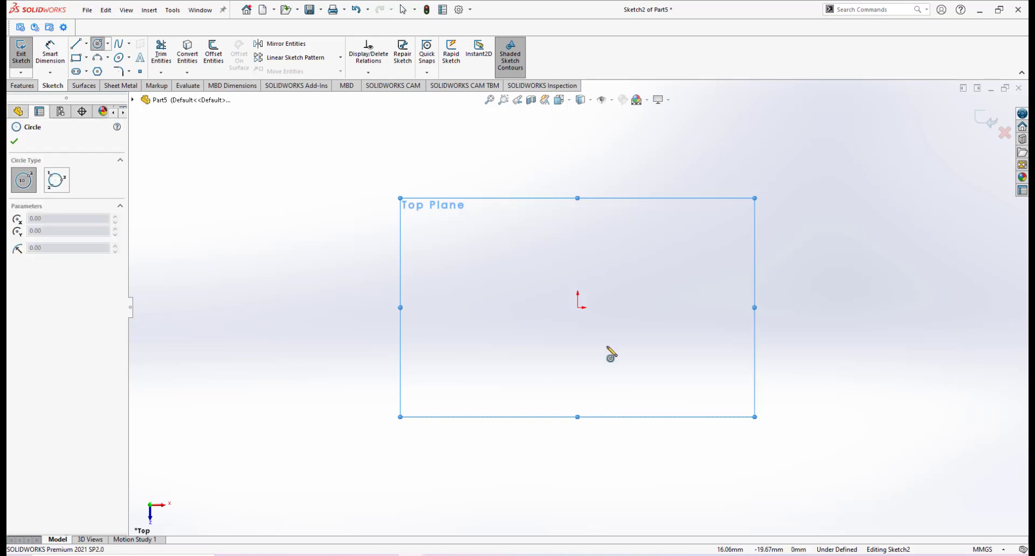
{"action": "left_click", "coordinate": [578, 308]}
{"action": "left_click", "coordinate": [715, 296]}
Dimension the circle's diameter and set it to 125 mm
{"action": "right_click", "coordinate": [721, 279]}
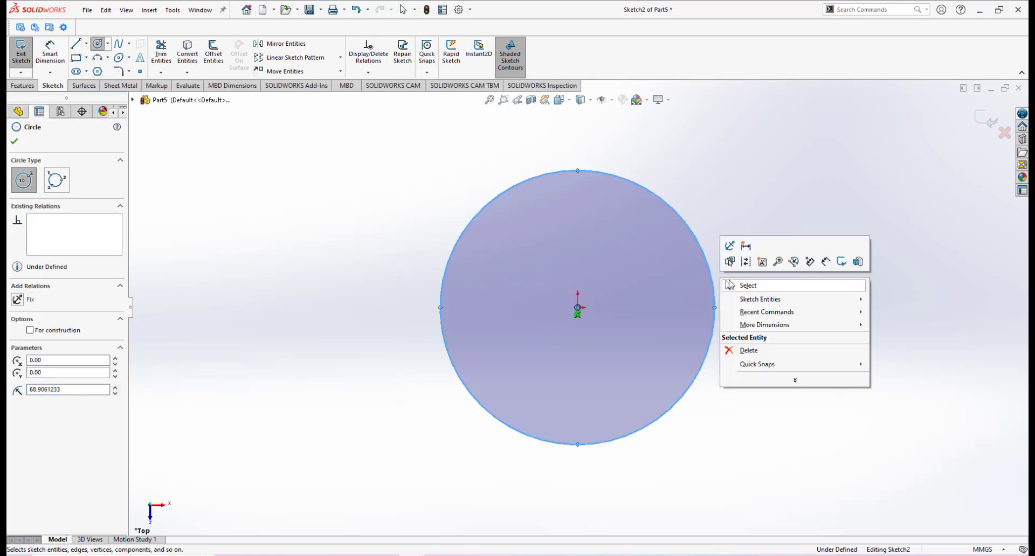
{"action": "left_click", "coordinate": [828, 263]}
{"action": "left_click", "coordinate": [712, 280]}
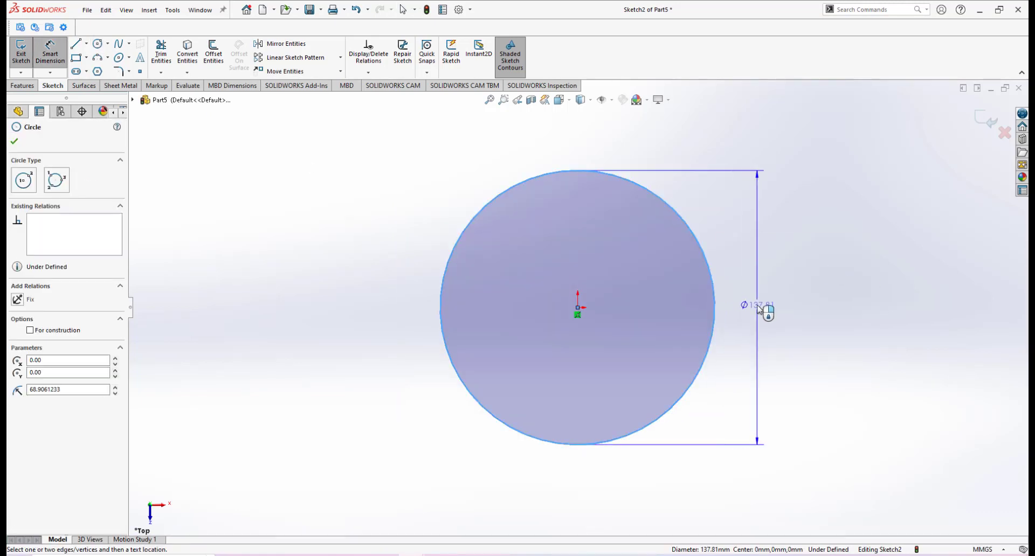
{"action": "left_click", "coordinate": [758, 308]}
{"action": "type", "text": "130"}
{"action": "key", "text": "Return"}
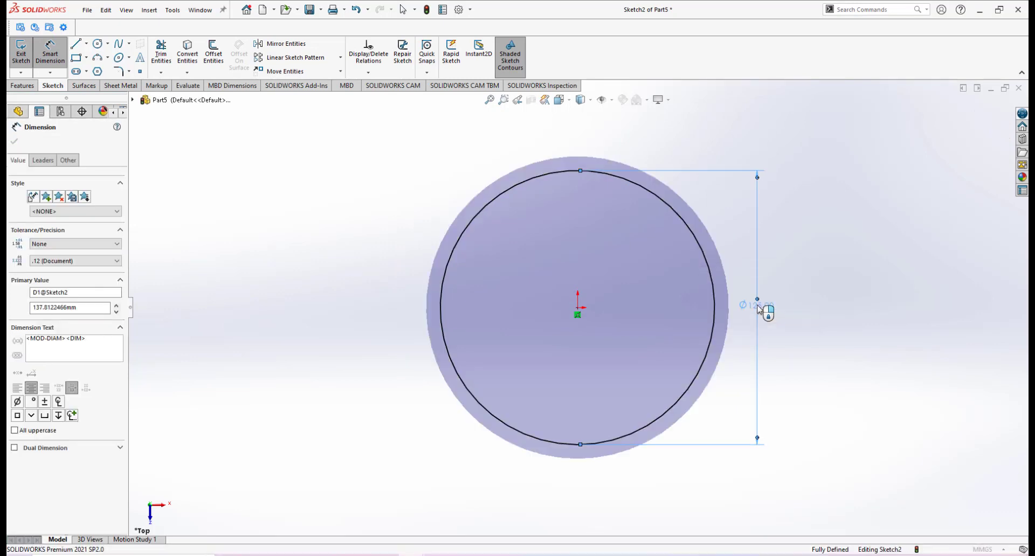
Extrude the circle upward from the sketch plane as a blind boss 30 mm high and show the disc in isometric view
{"action": "left_click", "coordinate": [21, 85]}
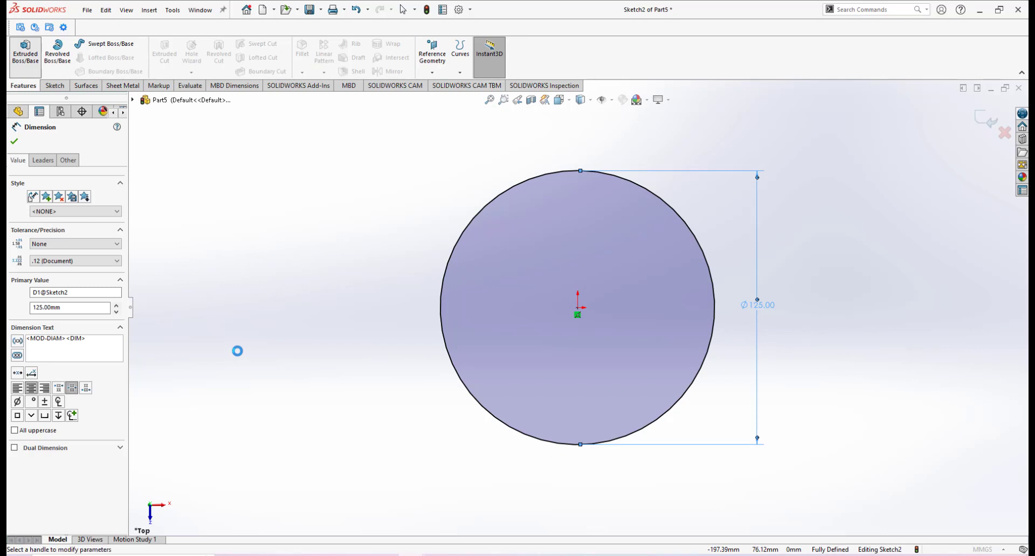
{"action": "double_click", "coordinate": [72, 247]}
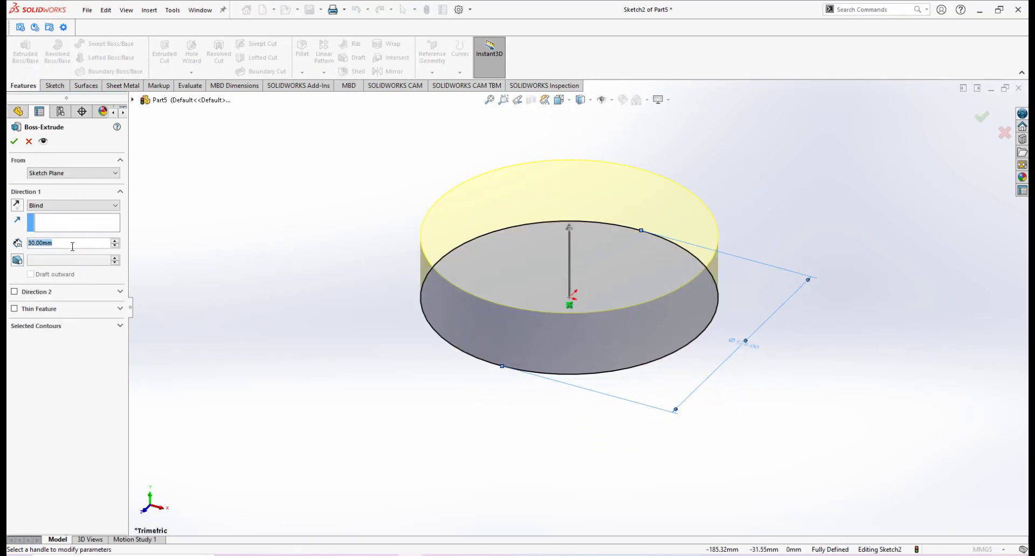
{"action": "left_click", "coordinate": [14, 142]}
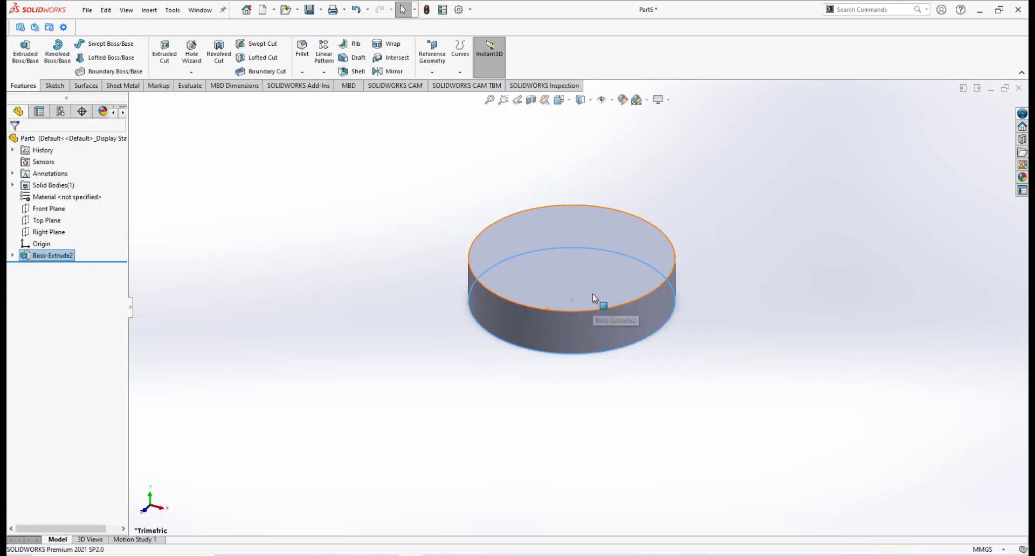
{"action": "scroll", "coordinate": [594, 297], "scroll_direction": "down", "scroll_amount": 2}
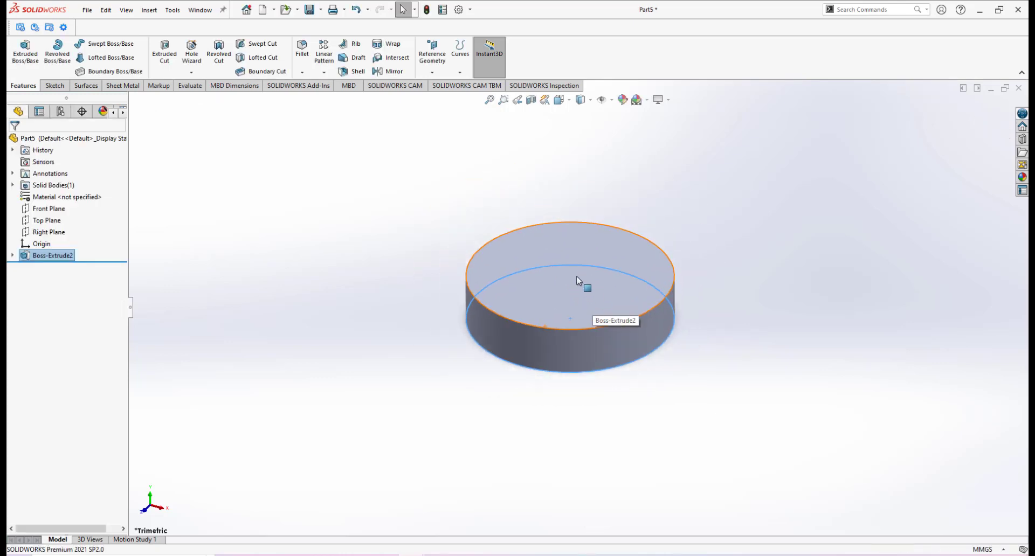
{"action": "left_click", "coordinate": [789, 280]}
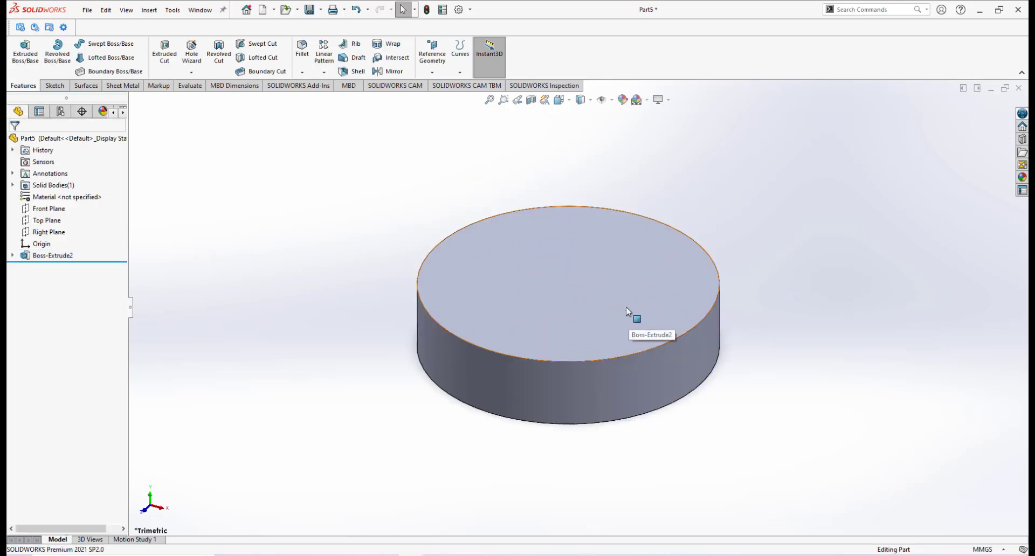
{"action": "key", "text": "ctrl+7"}
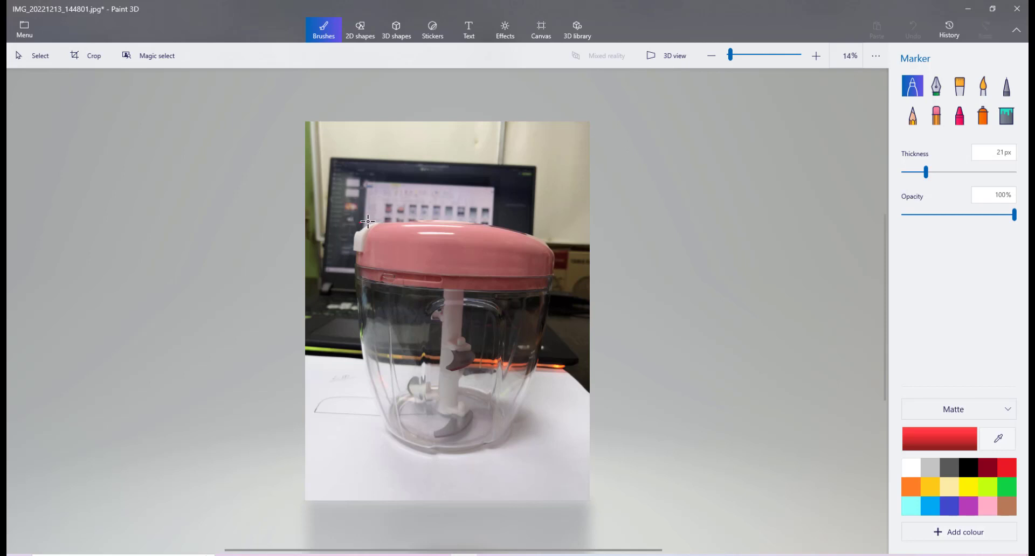
In Paint 3D, trace the lid's sloping top profile on the blender photo with two red marker strokes and return to SOLIDWORKS
{"action": "mouse_move", "coordinate": [382, 221]}
{"action": "left_mouse_down"}
{"action": "mouse_move", "coordinate": [518, 231]}
{"action": "mouse_move", "coordinate": [564, 256]}
{"action": "left_mouse_up"}
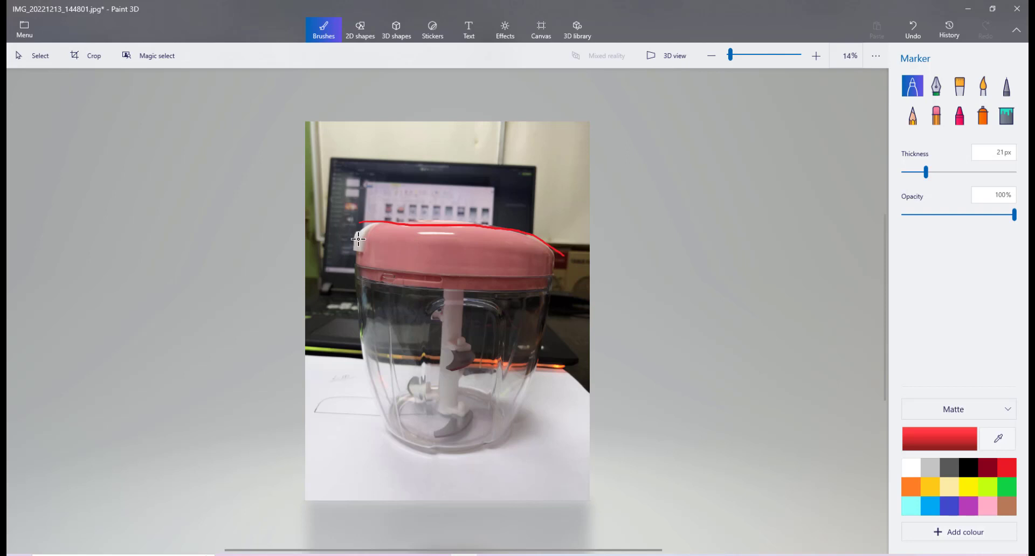
{"action": "mouse_move", "coordinate": [377, 237]}
{"action": "left_mouse_down"}
{"action": "mouse_move", "coordinate": [513, 247]}
{"action": "mouse_move", "coordinate": [556, 264]}
{"action": "left_mouse_up"}
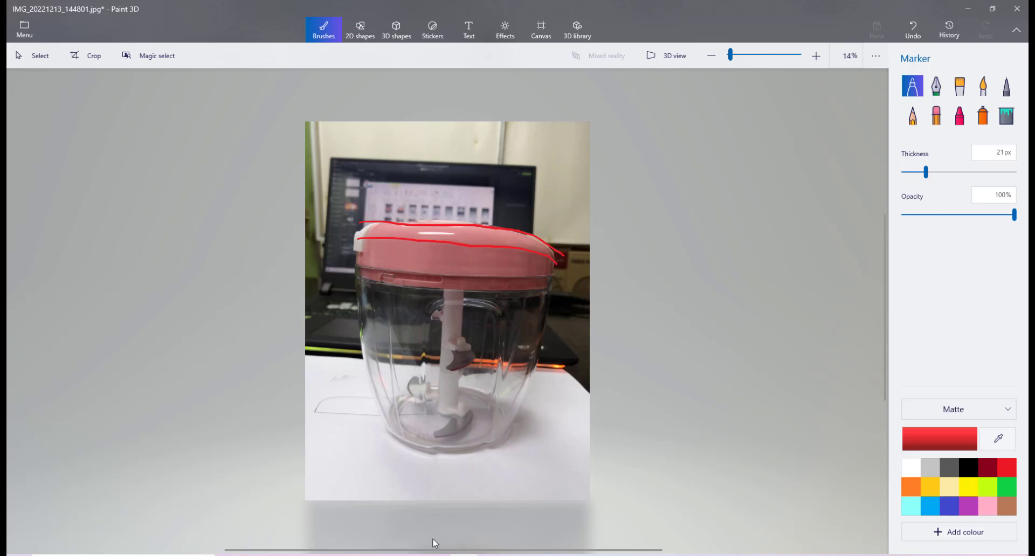
{"action": "left_click", "coordinate": [412, 555]}
{"action": "left_click", "coordinate": [466, 492]}
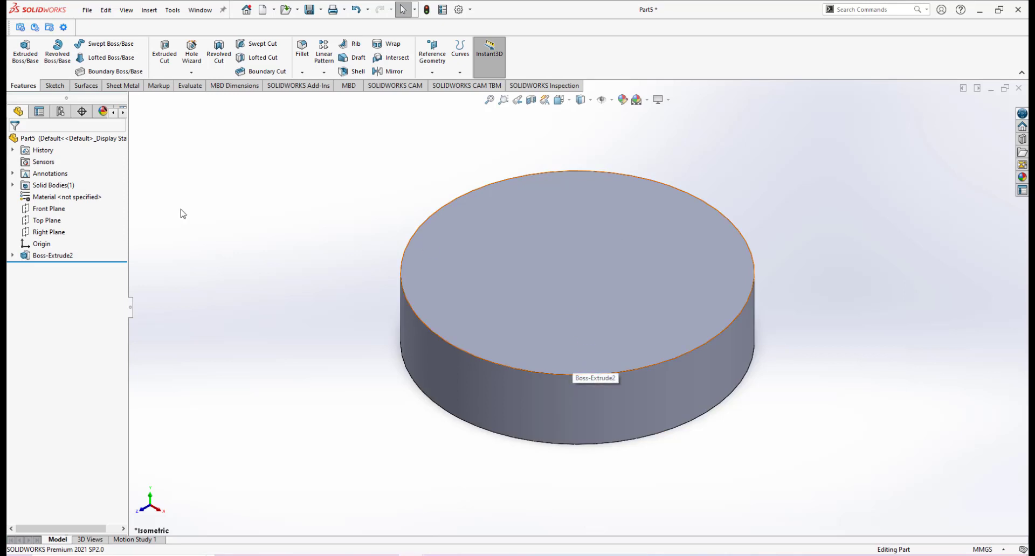
Start a sketch on the Front Plane and draw a two-point spline from the disc's upper-left corner to its right edge below the top
{"action": "left_click", "coordinate": [48, 209]}
{"action": "left_click", "coordinate": [53, 196]}
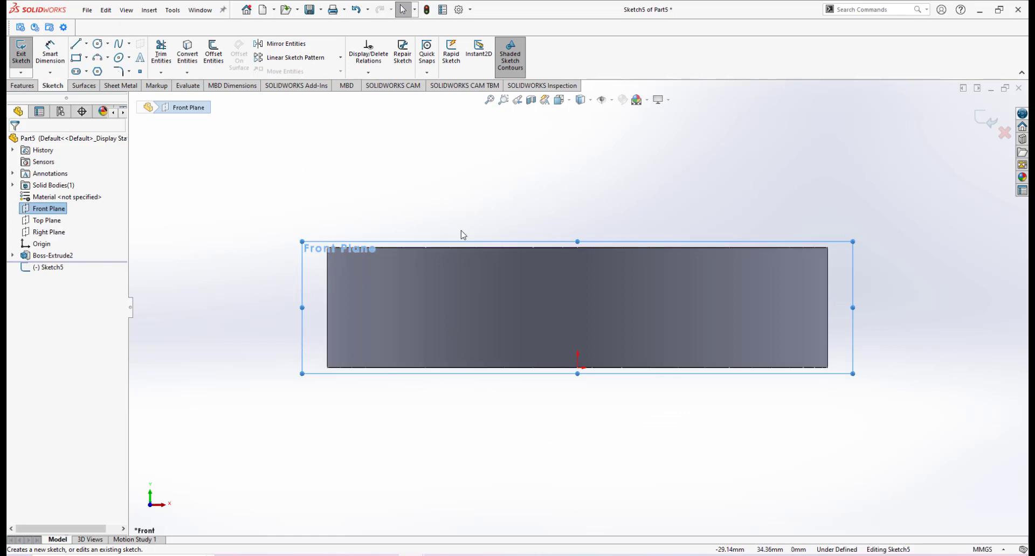
{"action": "left_click", "coordinate": [129, 43]}
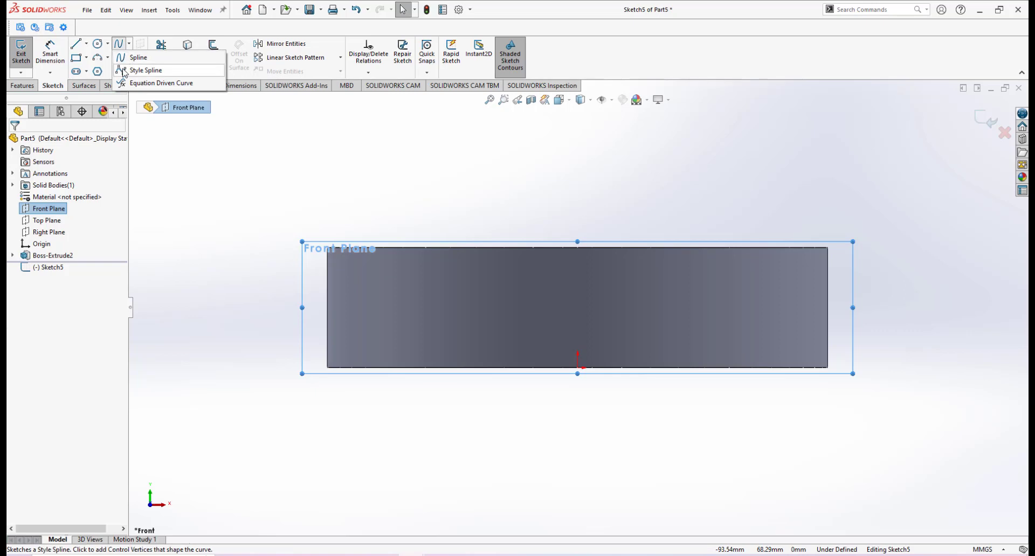
{"action": "left_click", "coordinate": [129, 58]}
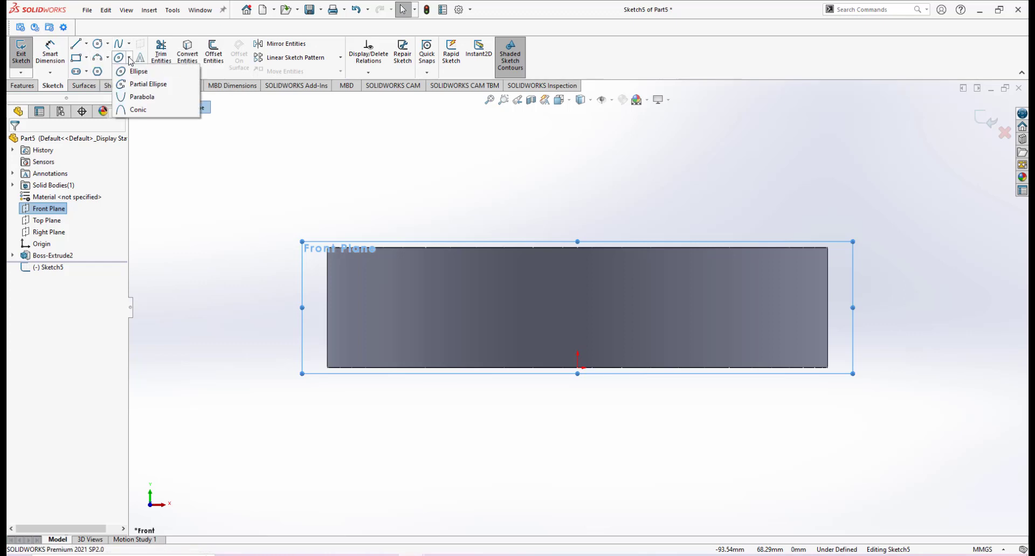
{"action": "left_click", "coordinate": [129, 44]}
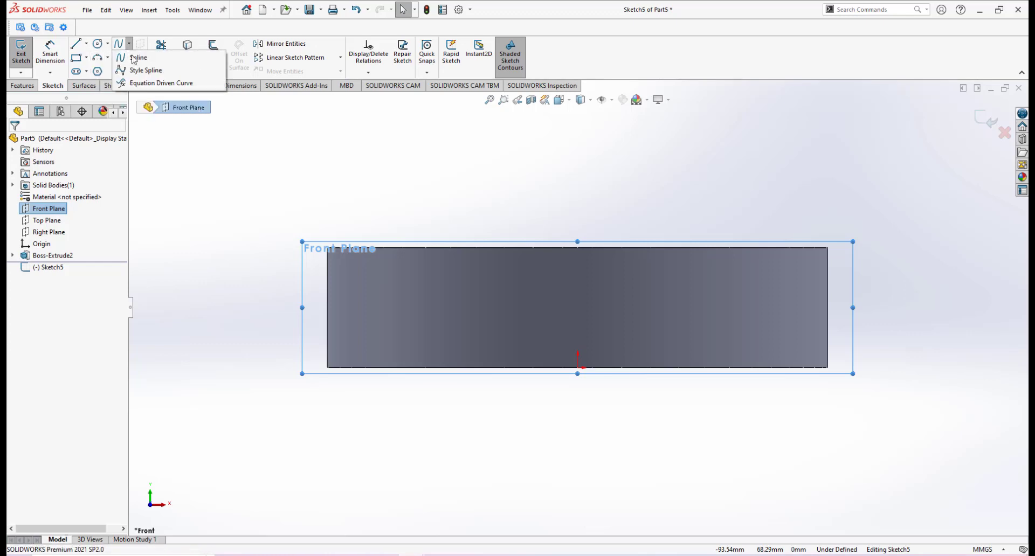
{"action": "left_click", "coordinate": [143, 57]}
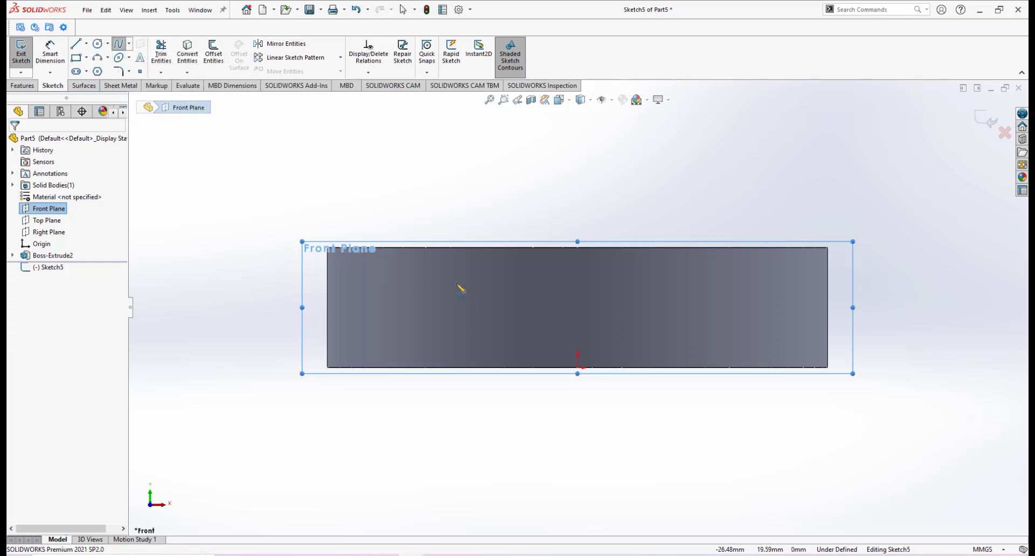
{"action": "left_click", "coordinate": [330, 249]}
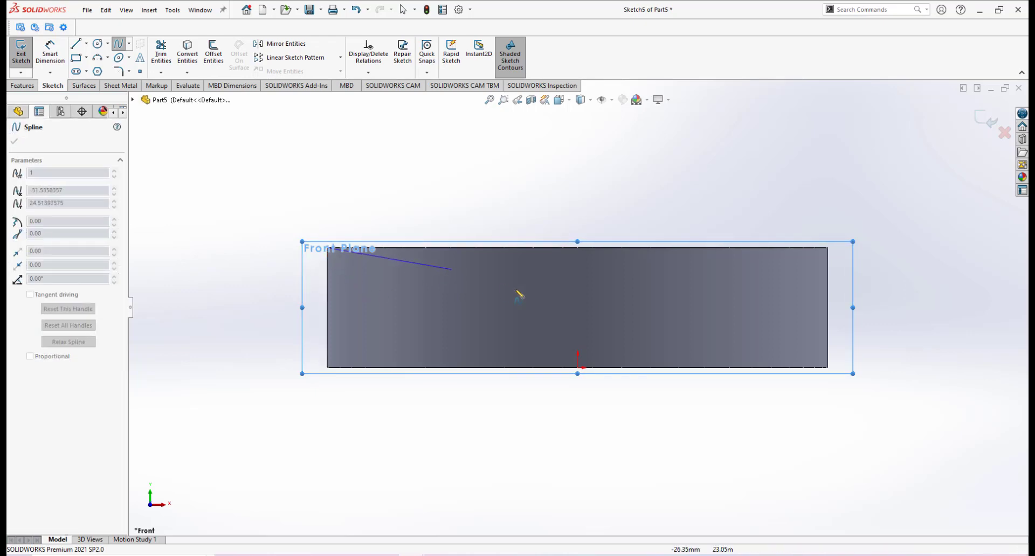
{"action": "left_click", "coordinate": [829, 281]}
{"action": "right_click", "coordinate": [842, 288]}
{"action": "left_click", "coordinate": [866, 295]}
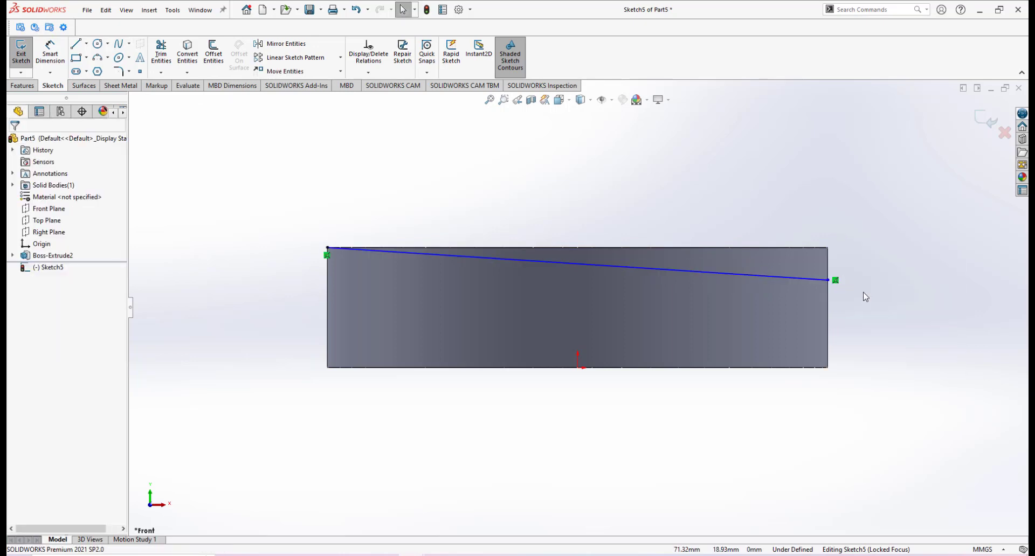
Adjust the spline's tangent handle at the disc's upper-left corner and give it a horizontal relation
{"action": "scroll", "coordinate": [678, 275], "scroll_direction": "down", "scroll_amount": 2}
{"action": "scroll", "coordinate": [593, 283], "scroll_direction": "up", "scroll_amount": 4}
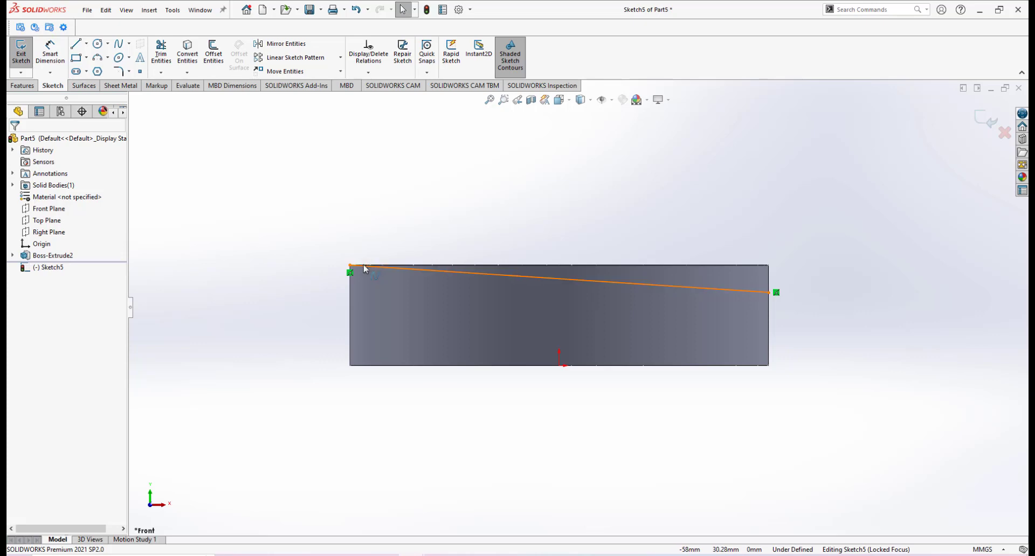
{"action": "left_click", "coordinate": [356, 265]}
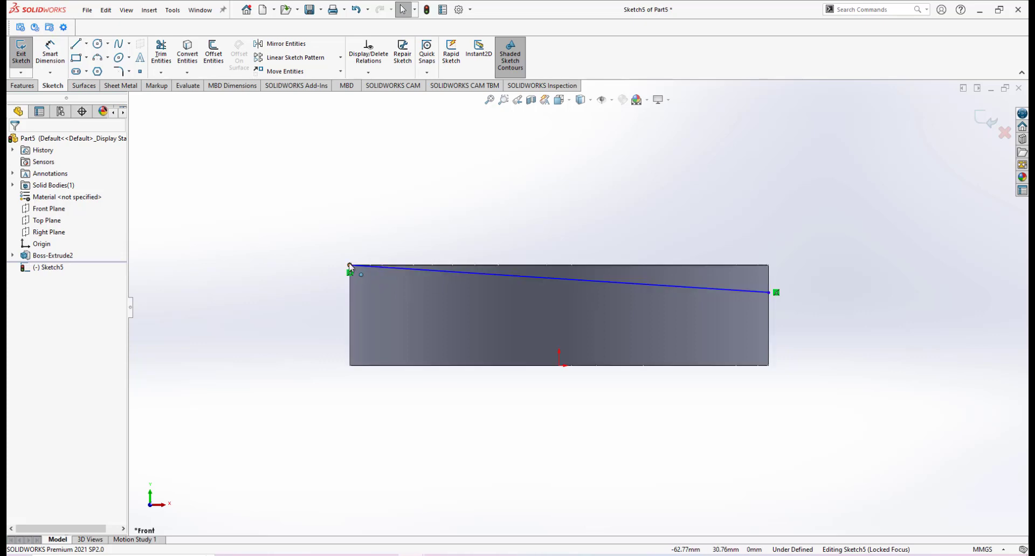
{"action": "left_click", "coordinate": [350, 267]}
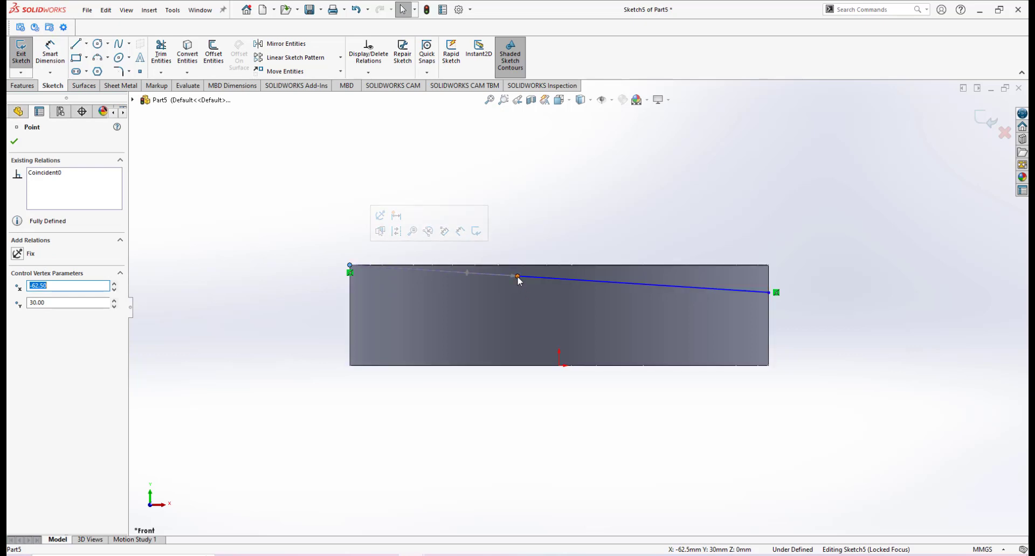
{"action": "left_click_drag", "start_coordinate": [518, 278], "coordinate": [519, 222]}
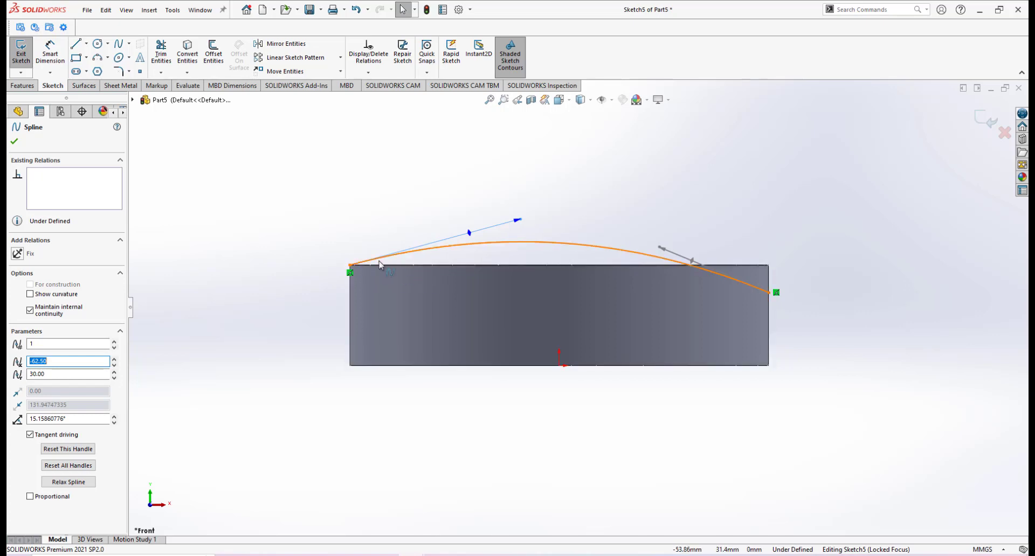
{"action": "left_click", "coordinate": [520, 222]}
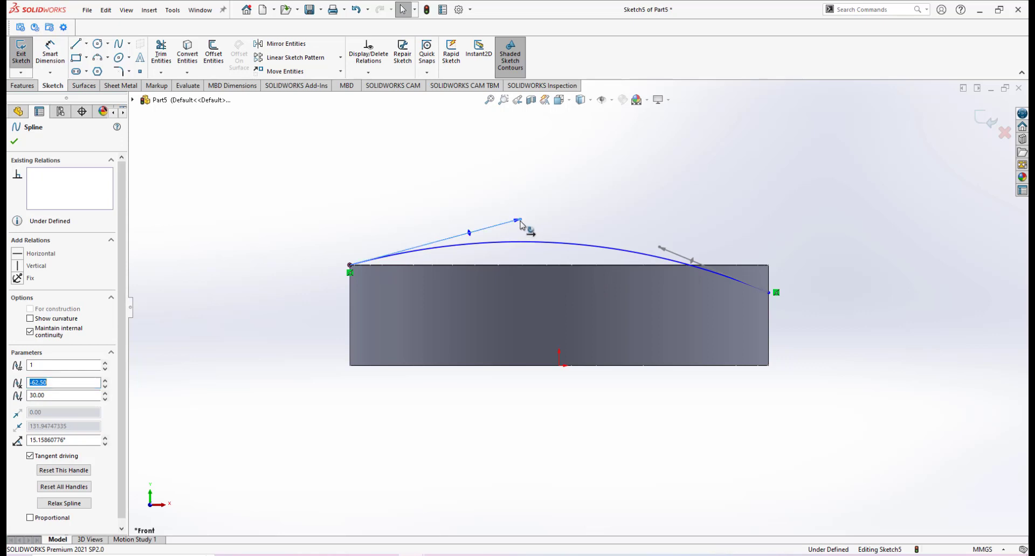
{"action": "left_click", "coordinate": [17, 258]}
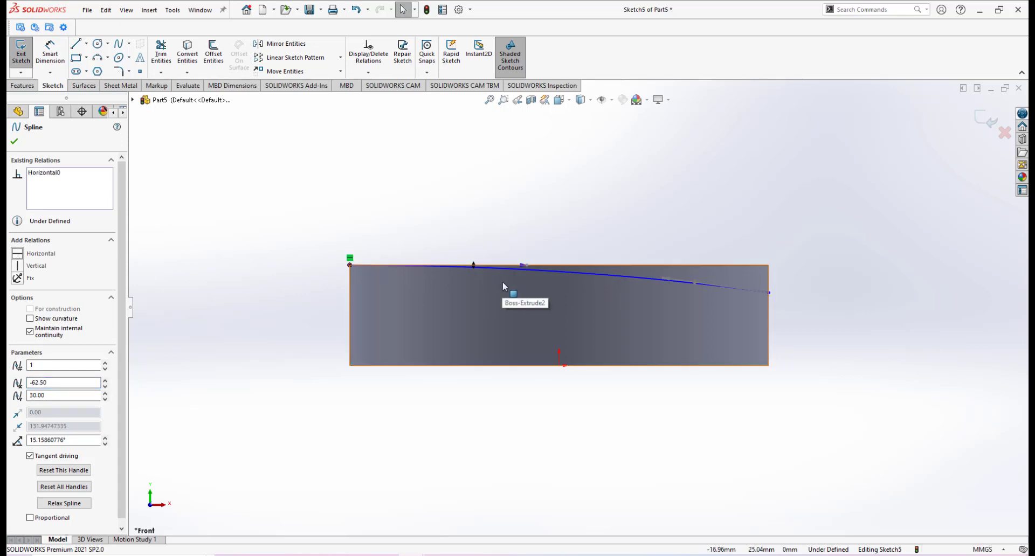
Compare with the photo, lower the spline's right endpoint to about 19.7 mm above the base, and fine-tune both tangent handles
{"action": "scroll", "coordinate": [502, 286], "scroll_direction": "down", "scroll_amount": 1}
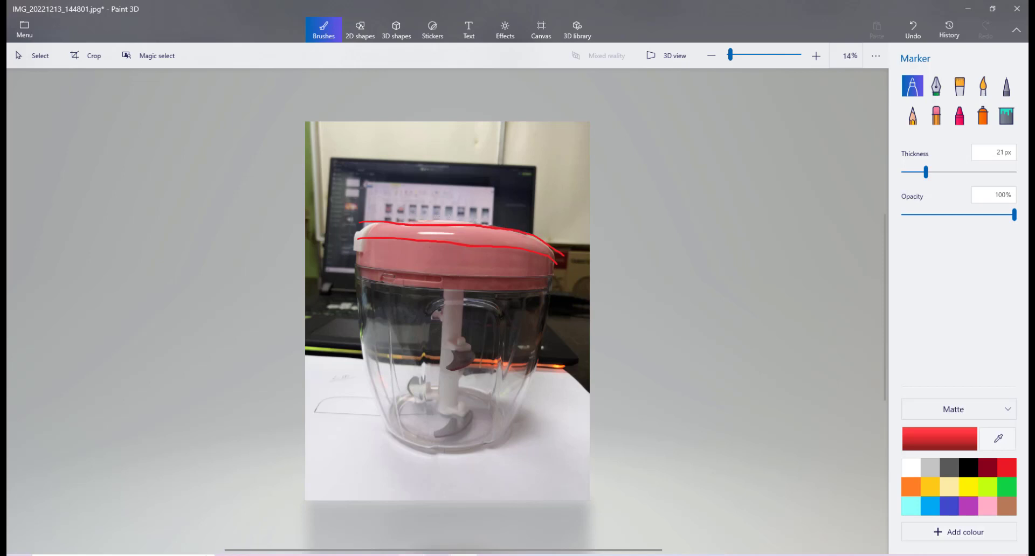
{"action": "left_click", "coordinate": [487, 494]}
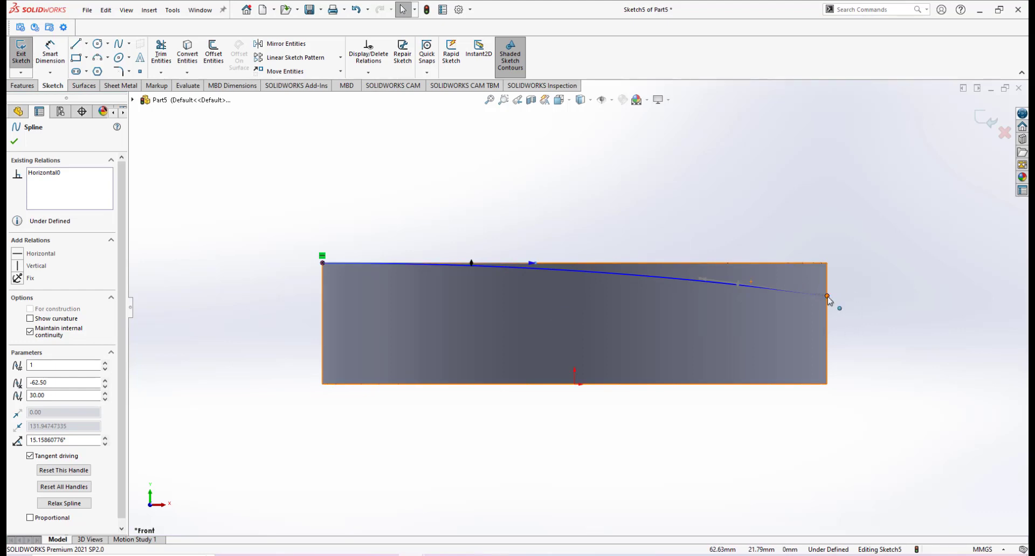
{"action": "mouse_move", "coordinate": [831, 301]}
{"action": "left_mouse_down"}
{"action": "mouse_move", "coordinate": [828, 322]}
{"action": "mouse_move", "coordinate": [830, 306]}
{"action": "left_mouse_up"}
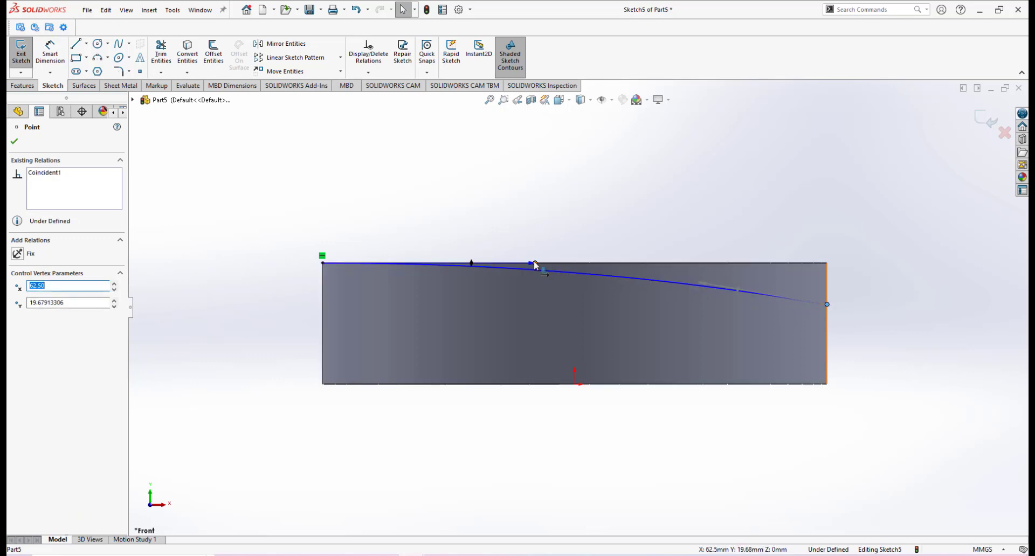
{"action": "mouse_move", "coordinate": [535, 264]}
{"action": "left_mouse_down"}
{"action": "mouse_move", "coordinate": [554, 266]}
{"action": "mouse_move", "coordinate": [543, 264]}
{"action": "left_mouse_up"}
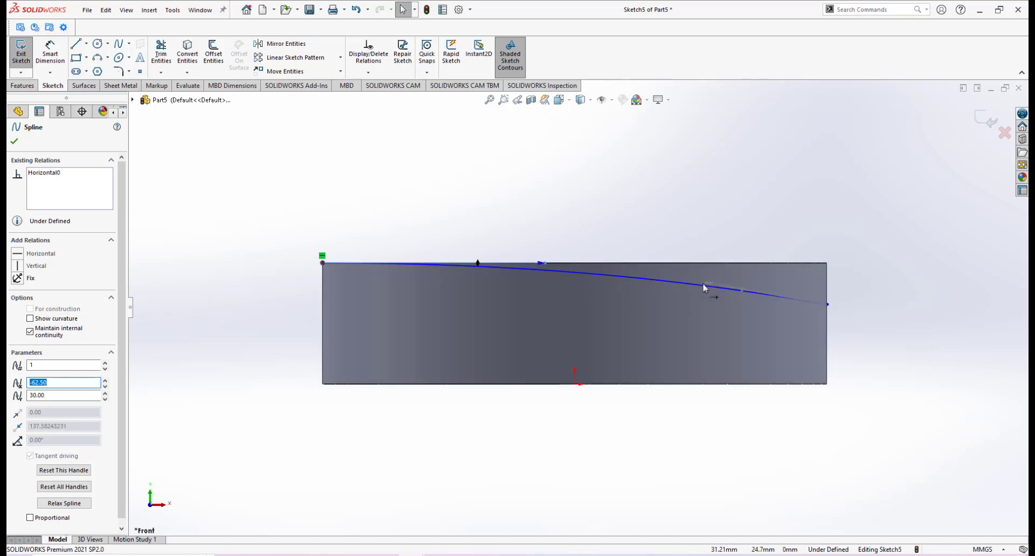
{"action": "left_click_drag", "start_coordinate": [704, 288], "coordinate": [707, 283]}
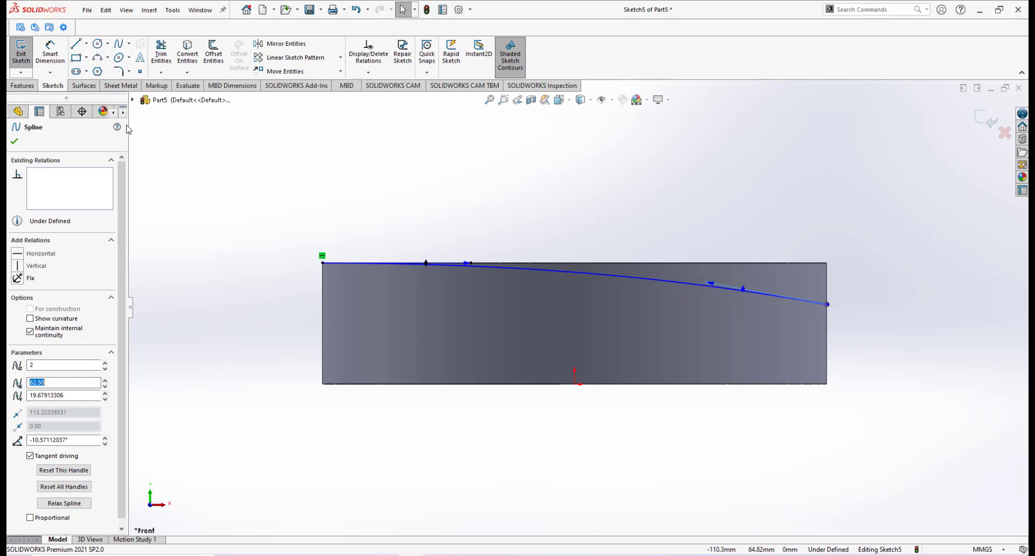
Draw a second two-point spline below the first, from about 22.3 mm up the disc's left edge to about 8.9 mm up its right edge
{"action": "left_click", "coordinate": [118, 46]}
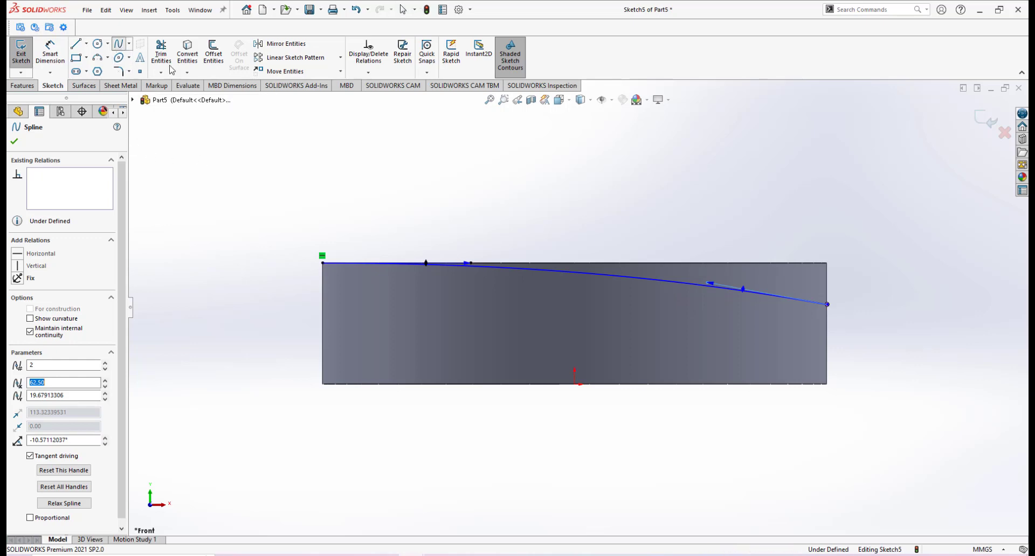
{"action": "left_click", "coordinate": [324, 295]}
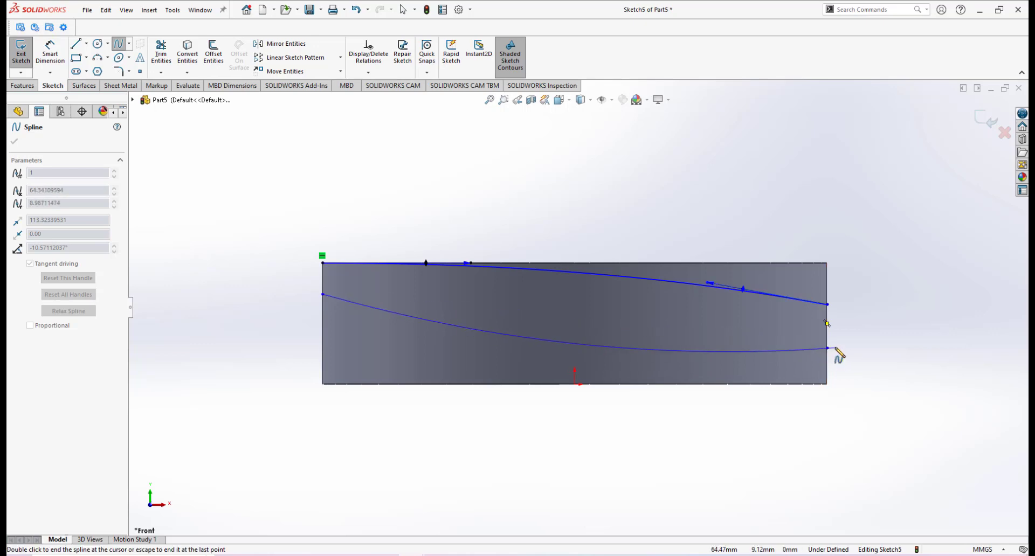
{"action": "right_click", "coordinate": [853, 355]}
{"action": "left_click", "coordinate": [880, 362]}
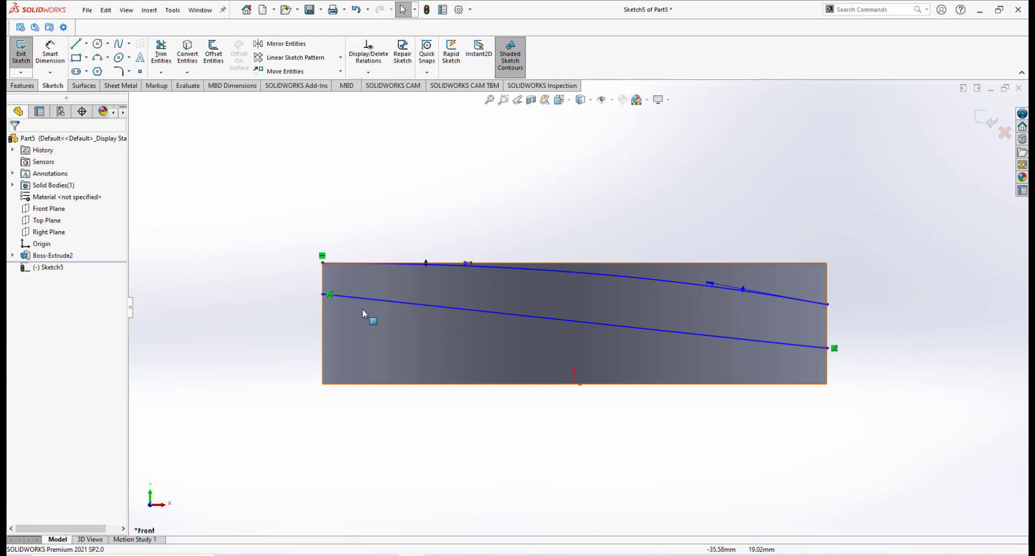
Bow the lower spline upward with its left tangent handle, setting the handle at about 0.6°
{"action": "left_click", "coordinate": [323, 294]}
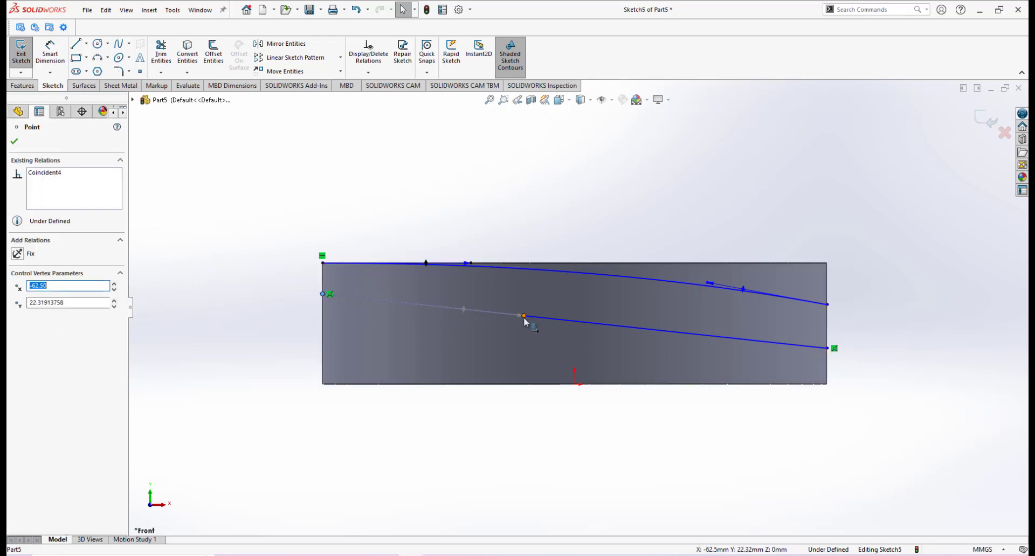
{"action": "left_click_drag", "start_coordinate": [525, 318], "coordinate": [533, 298]}
{"action": "scroll", "coordinate": [713, 75], "scroll_direction": "up", "scroll_amount": 1}
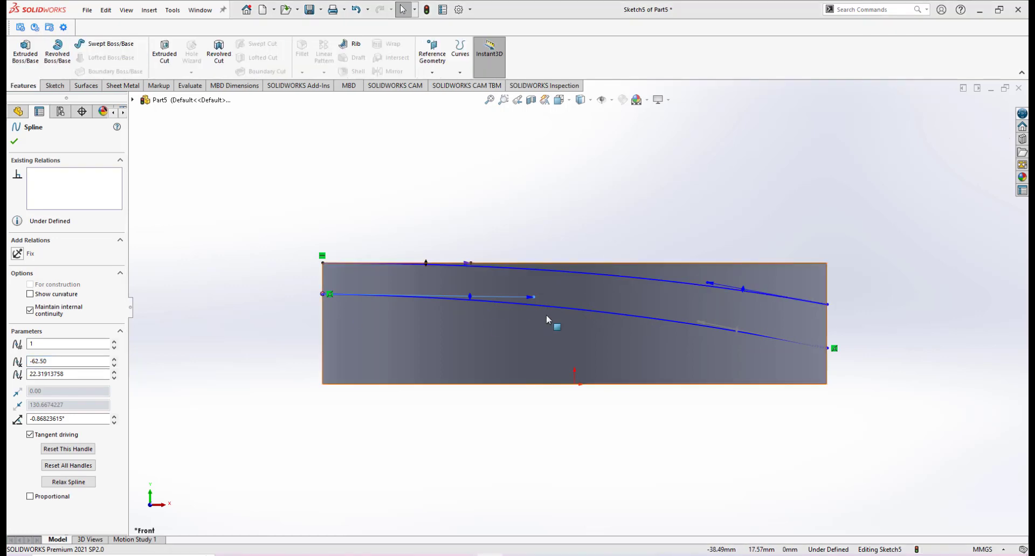
{"action": "mouse_move", "coordinate": [534, 297]}
{"action": "left_mouse_down"}
{"action": "mouse_move", "coordinate": [517, 269]}
{"action": "mouse_move", "coordinate": [525, 296]}
{"action": "left_mouse_up"}
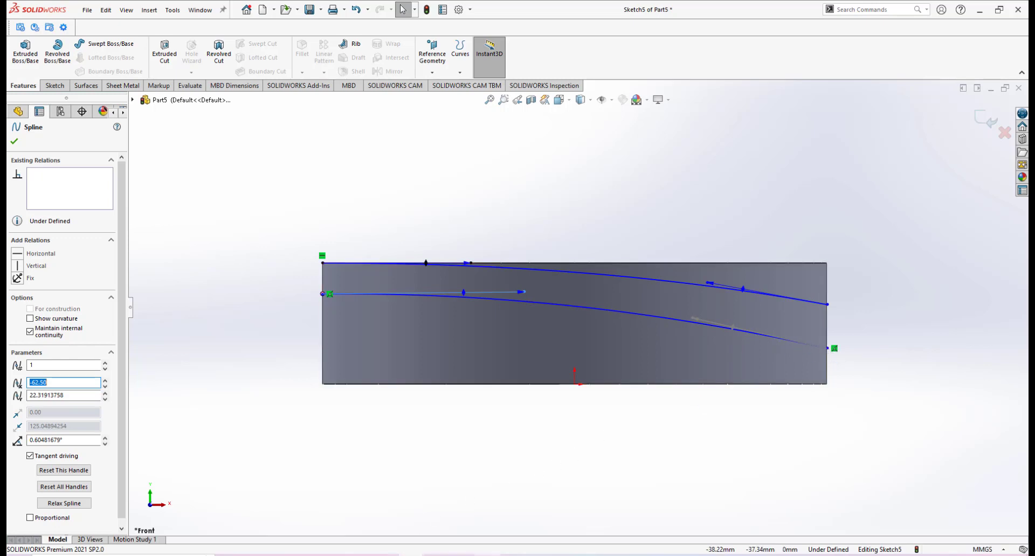
{"action": "mouse_move", "coordinate": [385, 555]}
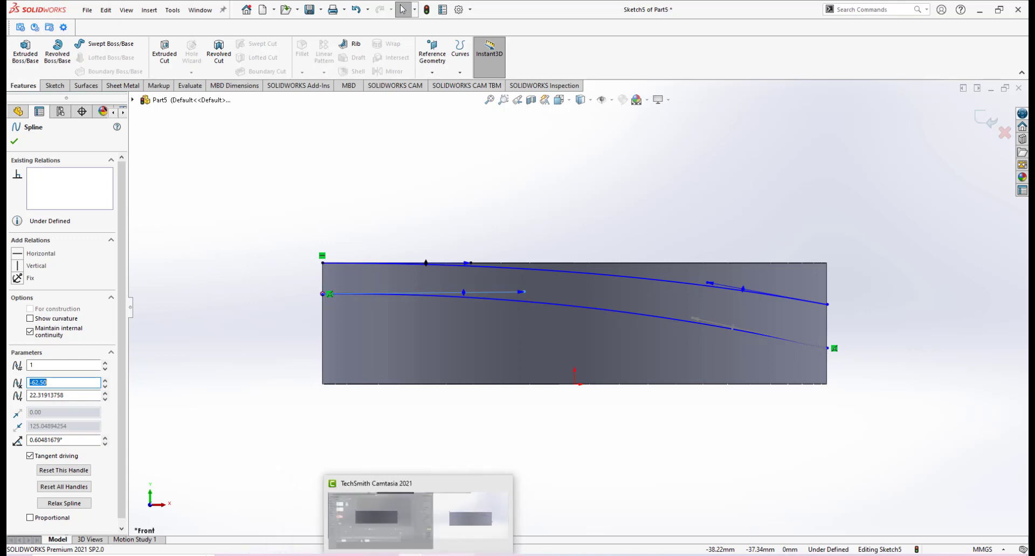
{"action": "mouse_move", "coordinate": [462, 555]}
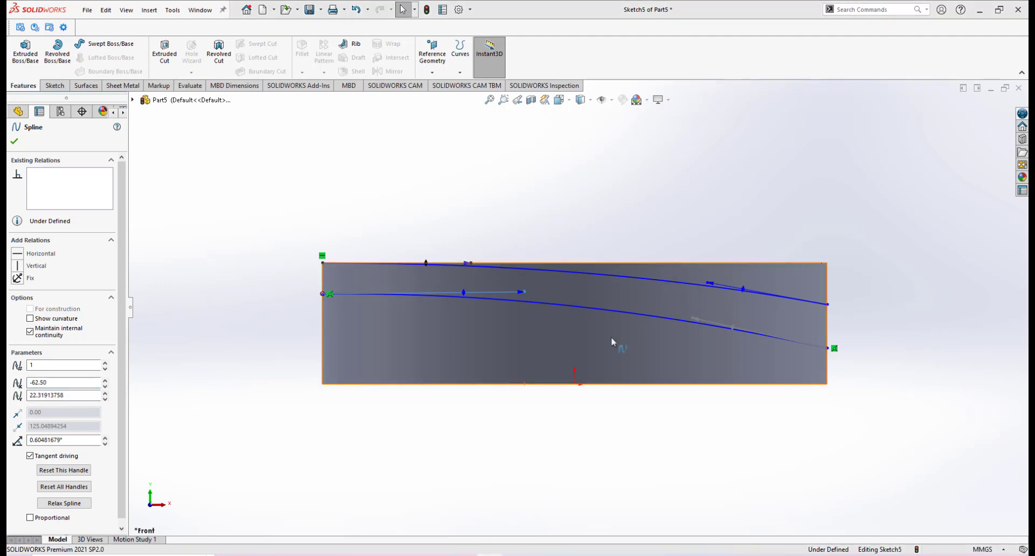
{"action": "left_click", "coordinate": [516, 555]}
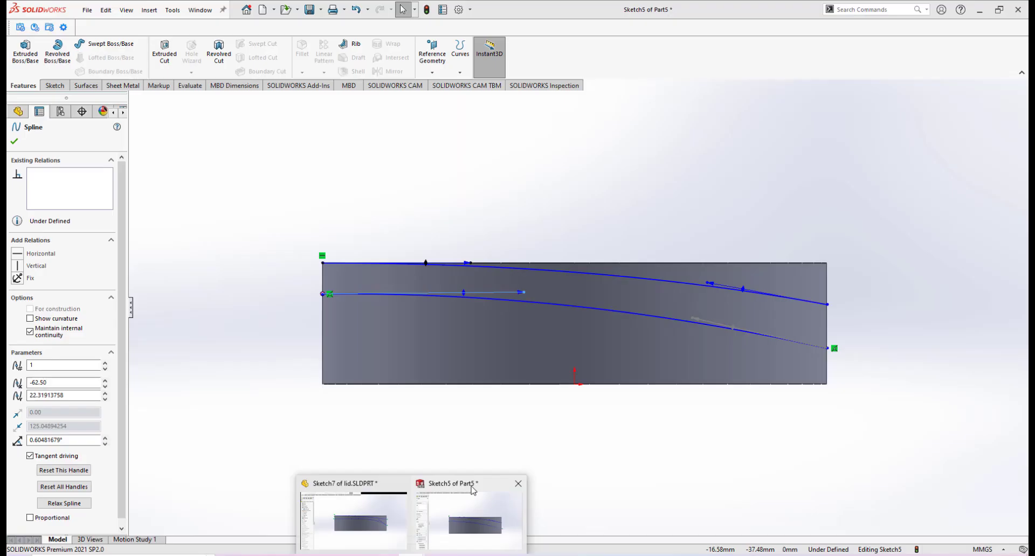
{"action": "left_click", "coordinate": [473, 491]}
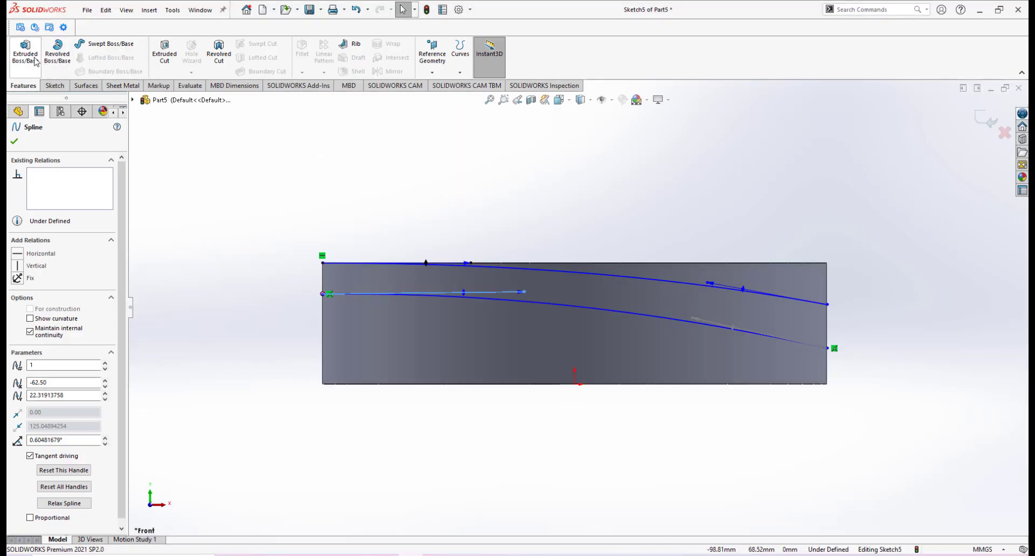
Dimension the height of the lower spline's right endpoint above the disc's bottom-right corner and set it to 10 mm
{"action": "left_click", "coordinate": [55, 86]}
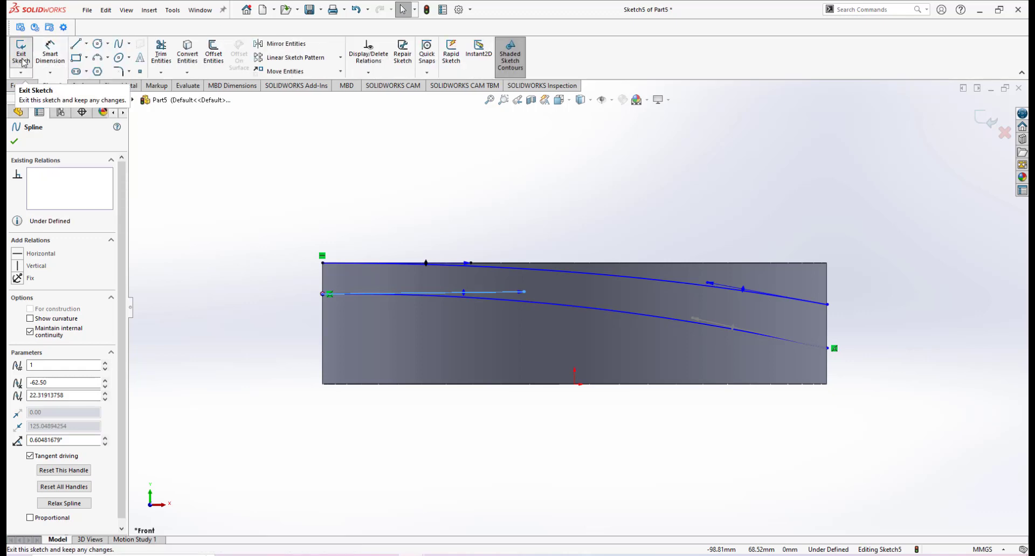
{"action": "left_click", "coordinate": [54, 54]}
{"action": "left_click", "coordinate": [828, 349]}
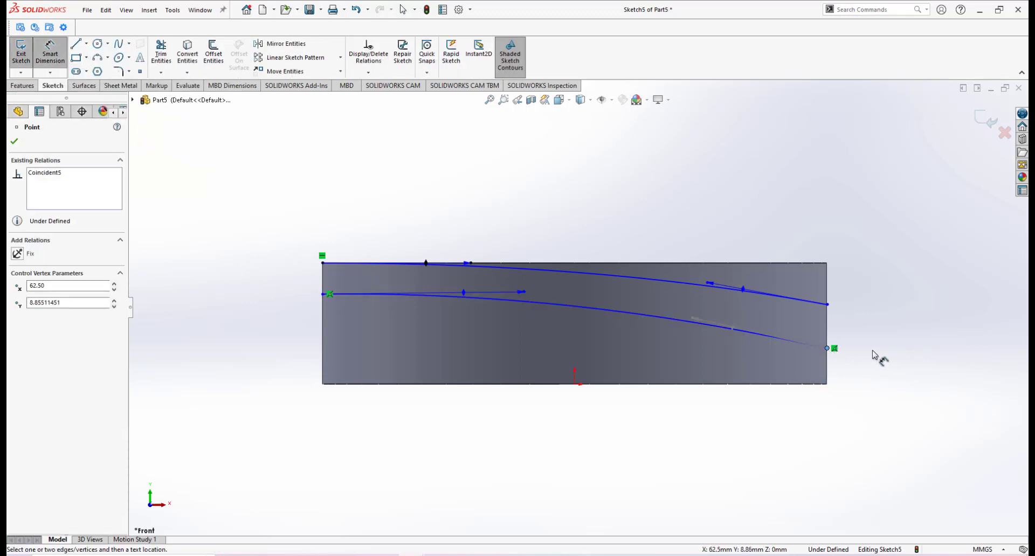
{"action": "left_click", "coordinate": [827, 385]}
{"action": "left_click", "coordinate": [870, 370]}
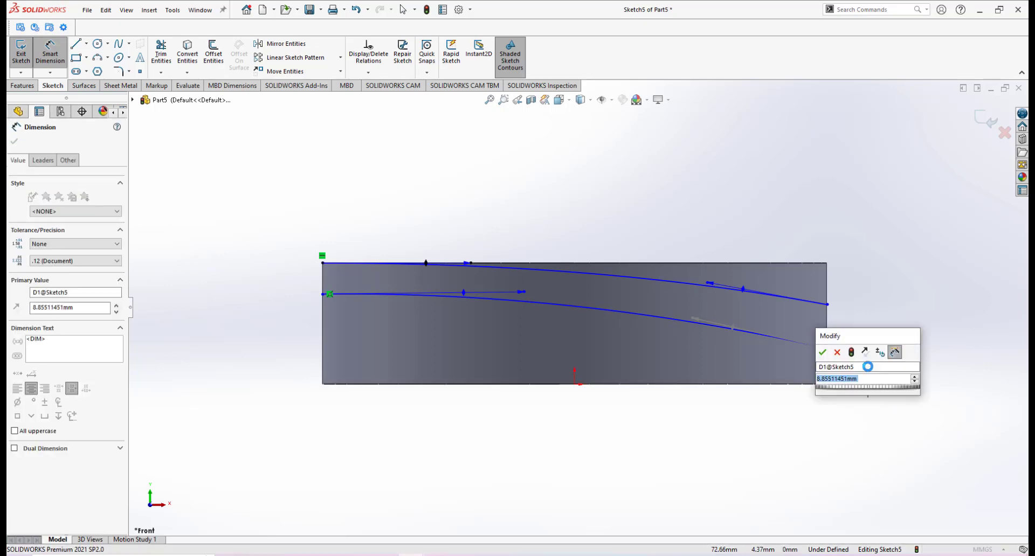
{"action": "type", "text": "10"}
{"action": "key", "text": "Return"}
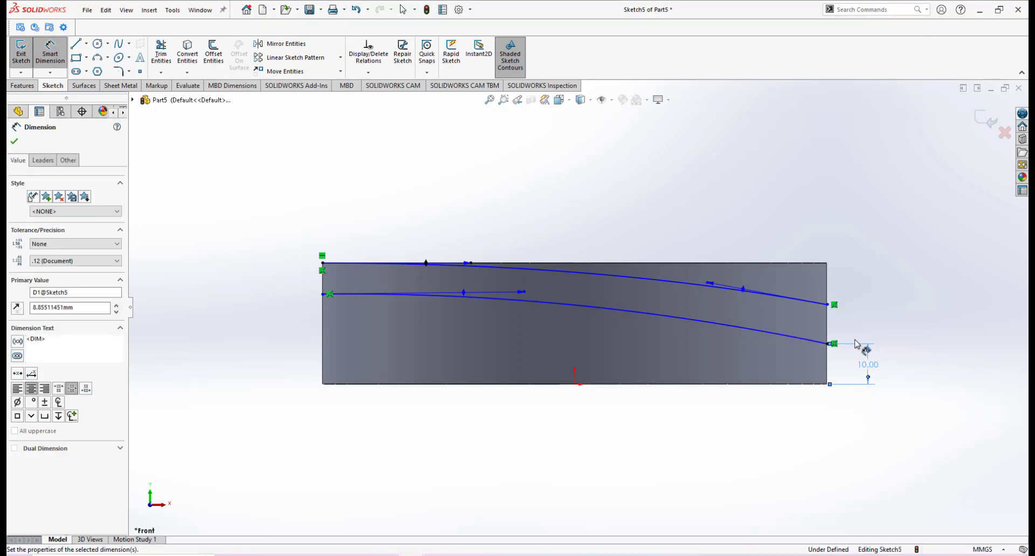
Dimension the height of the upper spline's right endpoint above the disc's bottom-right corner, set it to 20 mm, and leave dimensioning
{"action": "left_click", "coordinate": [827, 306]}
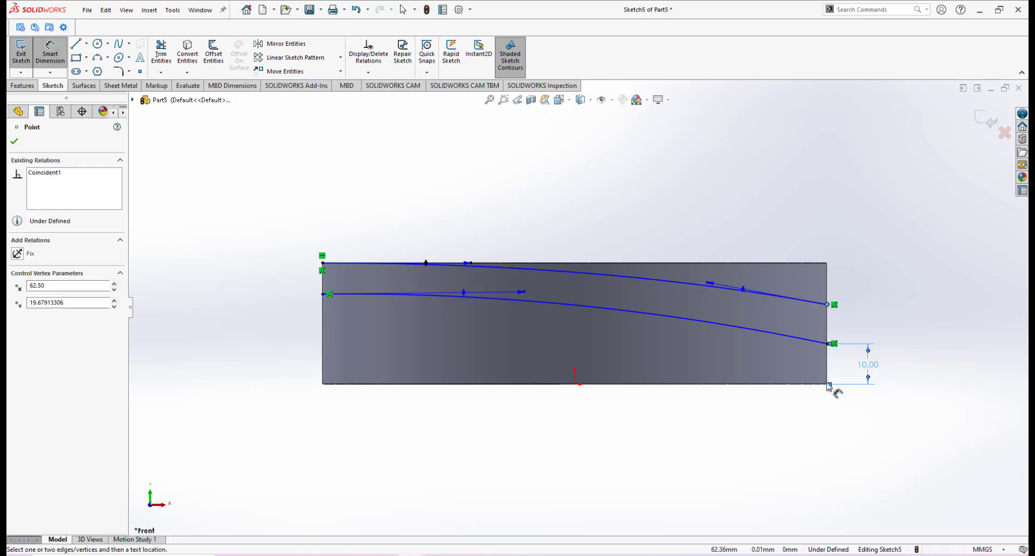
{"action": "left_click", "coordinate": [828, 384]}
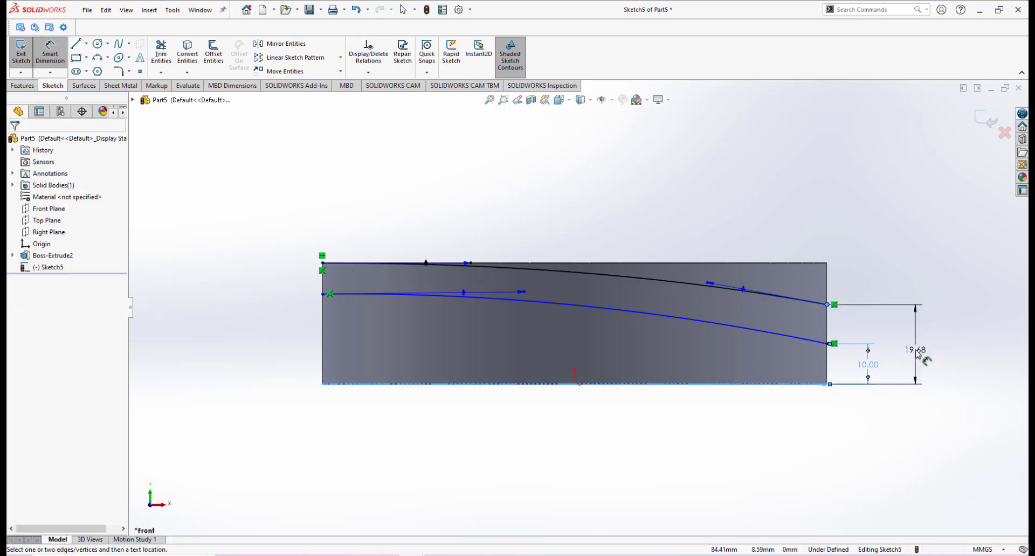
{"action": "left_click", "coordinate": [917, 354]}
{"action": "type", "text": "20"}
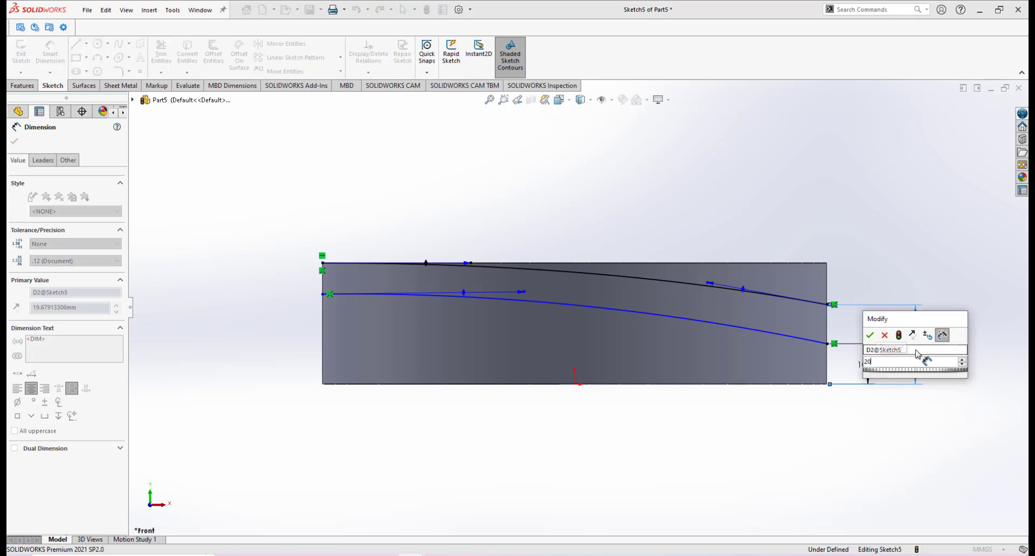
{"action": "key", "text": "Return"}
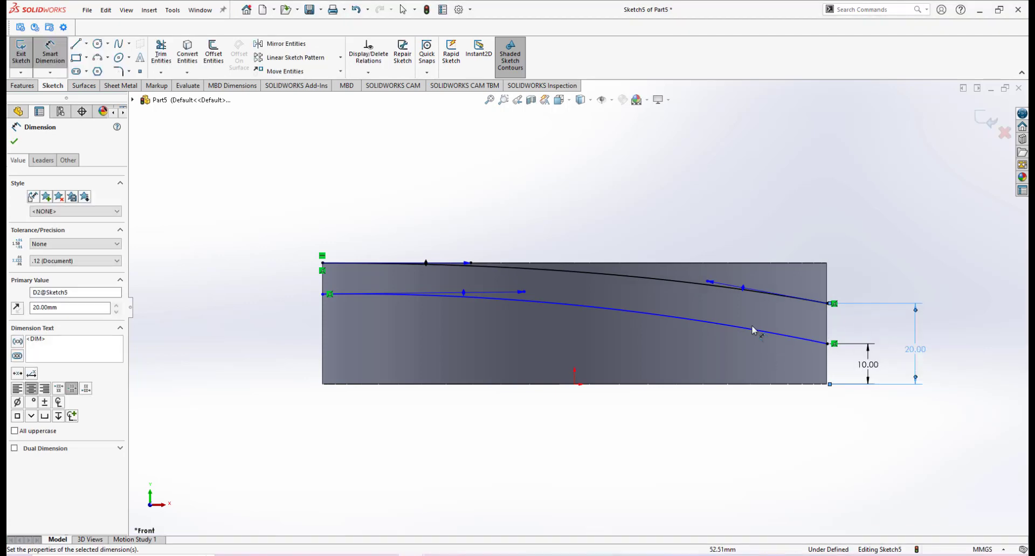
{"action": "scroll", "coordinate": [750, 334], "scroll_direction": "down", "scroll_amount": 1}
{"action": "scroll", "coordinate": [461, 328], "scroll_direction": "up", "scroll_amount": 1}
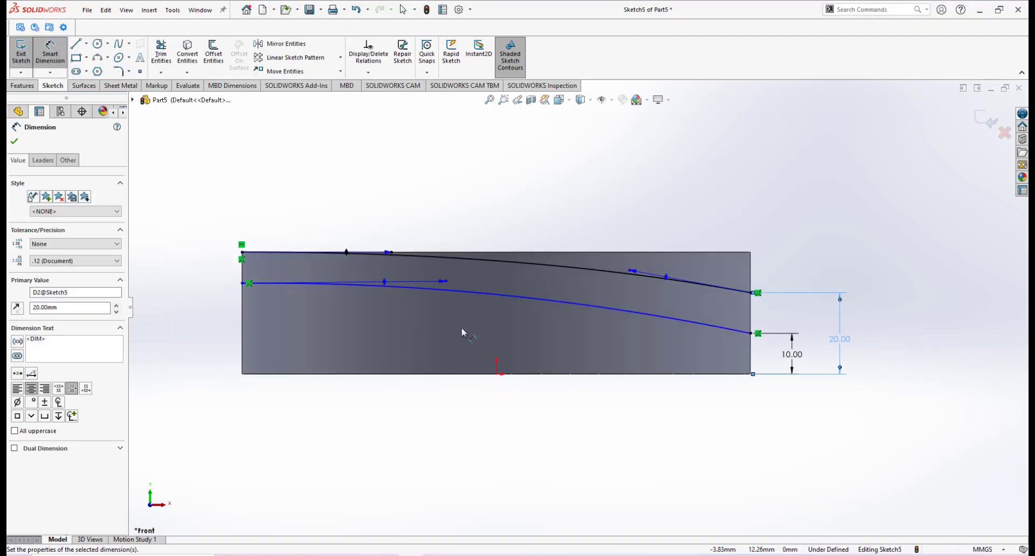
{"action": "scroll", "coordinate": [463, 329], "scroll_direction": "down", "scroll_amount": 1}
{"action": "right_click", "coordinate": [486, 305]}
{"action": "left_click", "coordinate": [510, 326]}
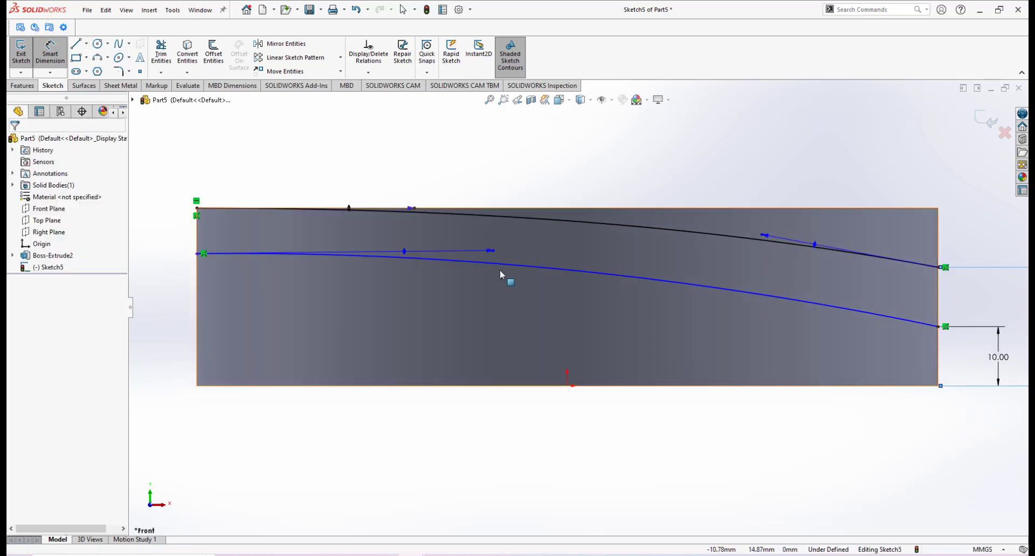
Tilt the lower spline's left tangent handle slightly downward, to about -1.1°
{"action": "left_click_drag", "start_coordinate": [495, 250], "coordinate": [505, 254]}
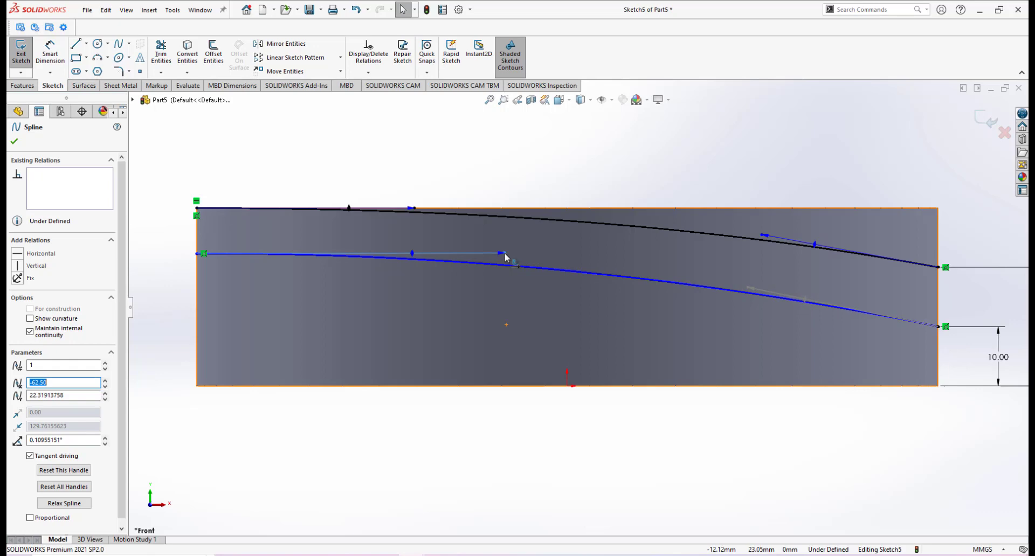
{"action": "left_click_drag", "start_coordinate": [505, 260], "coordinate": [503, 259]}
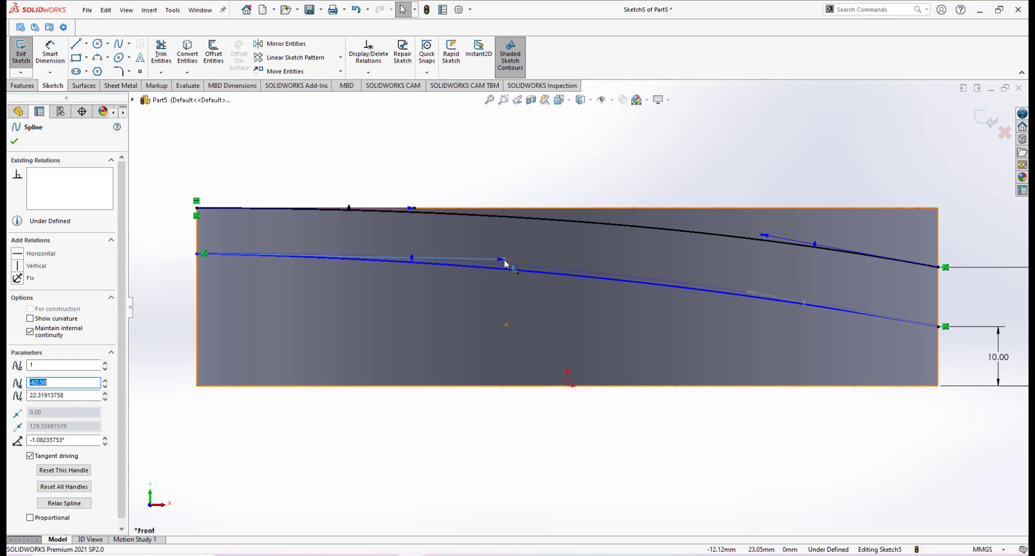
{"action": "scroll", "coordinate": [214, 234], "scroll_direction": "up", "scroll_amount": 1}
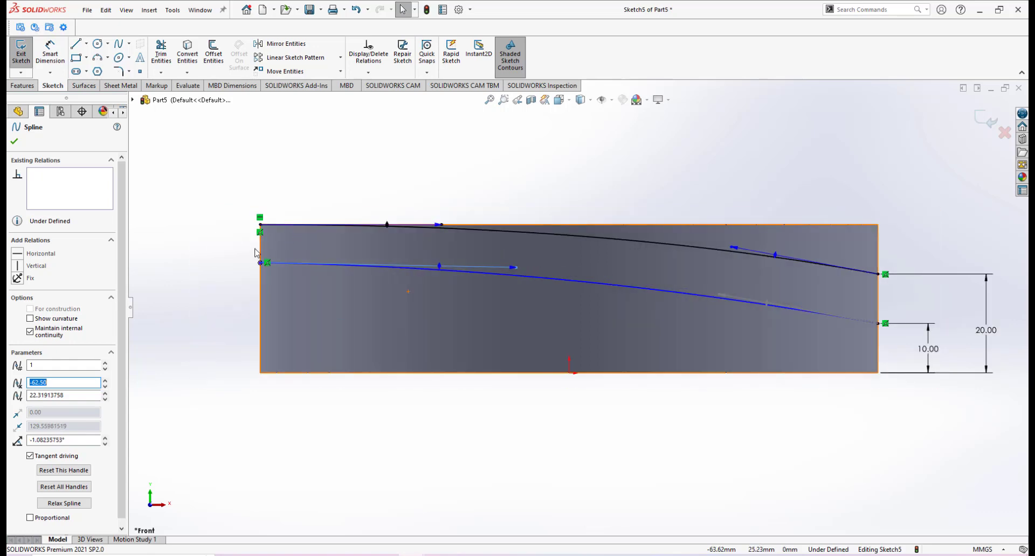
Dimension the vertical distance between the two splines' left endpoints, set it to 10 mm, and leave dimensioning
{"action": "left_click", "coordinate": [49, 54]}
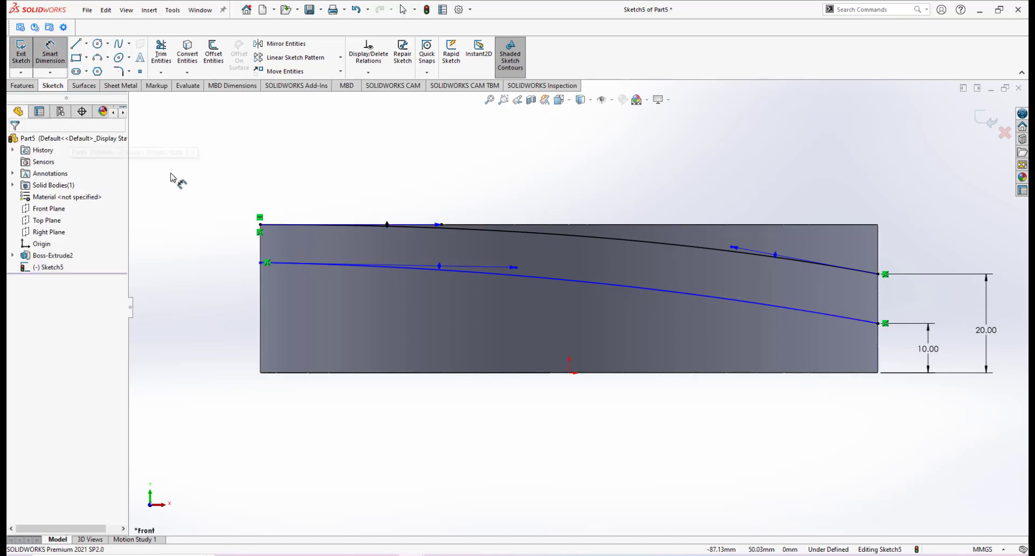
{"action": "left_click", "coordinate": [259, 225]}
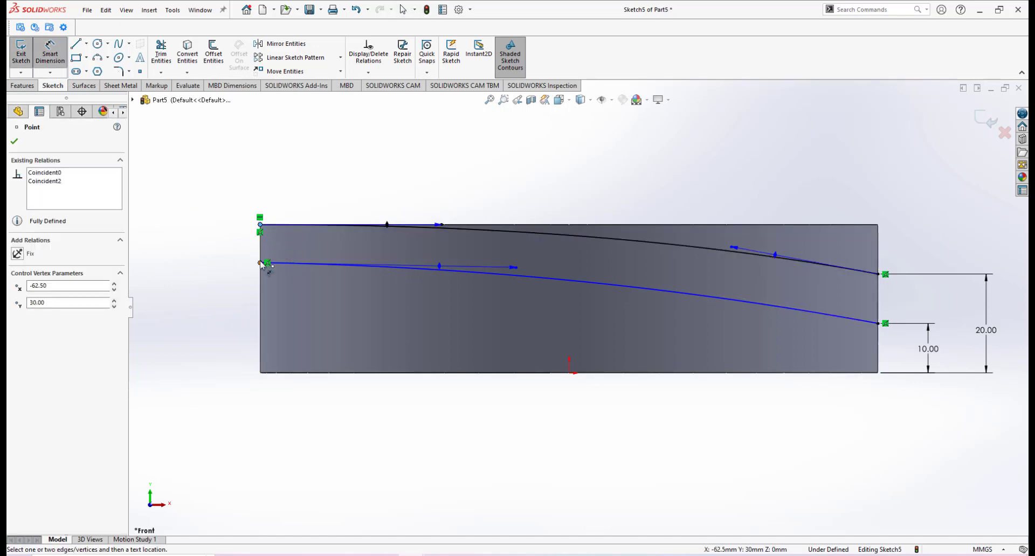
{"action": "left_click", "coordinate": [261, 263]}
{"action": "left_click", "coordinate": [226, 245]}
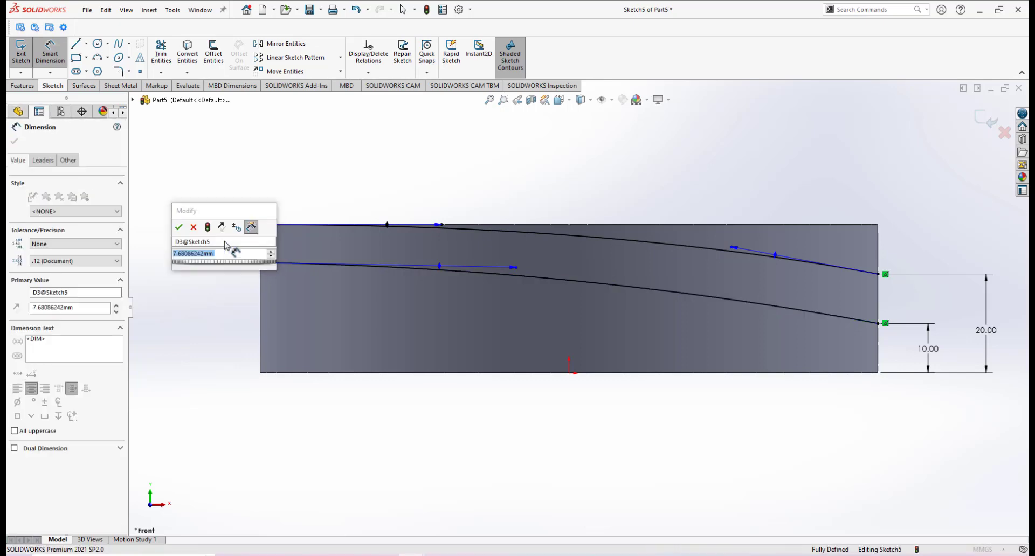
{"action": "key", "text": "Return"}
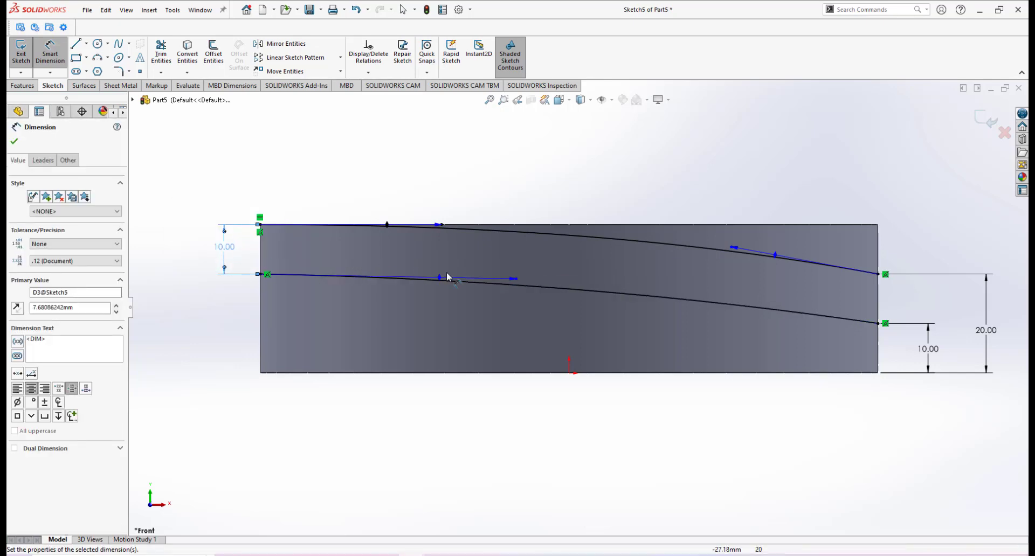
{"action": "right_click", "coordinate": [491, 191]}
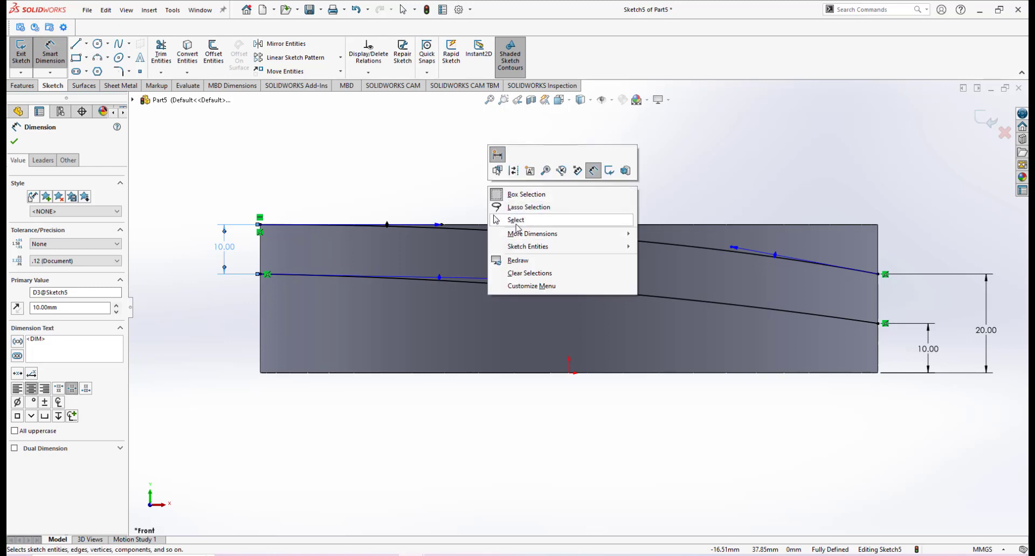
{"action": "left_click", "coordinate": [519, 227]}
Check the two dimensioned spline profiles against the disc and finish the sketch
{"action": "scroll", "coordinate": [641, 332], "scroll_direction": "up", "scroll_amount": 2}
{"action": "scroll", "coordinate": [620, 319], "scroll_direction": "down", "scroll_amount": 2}
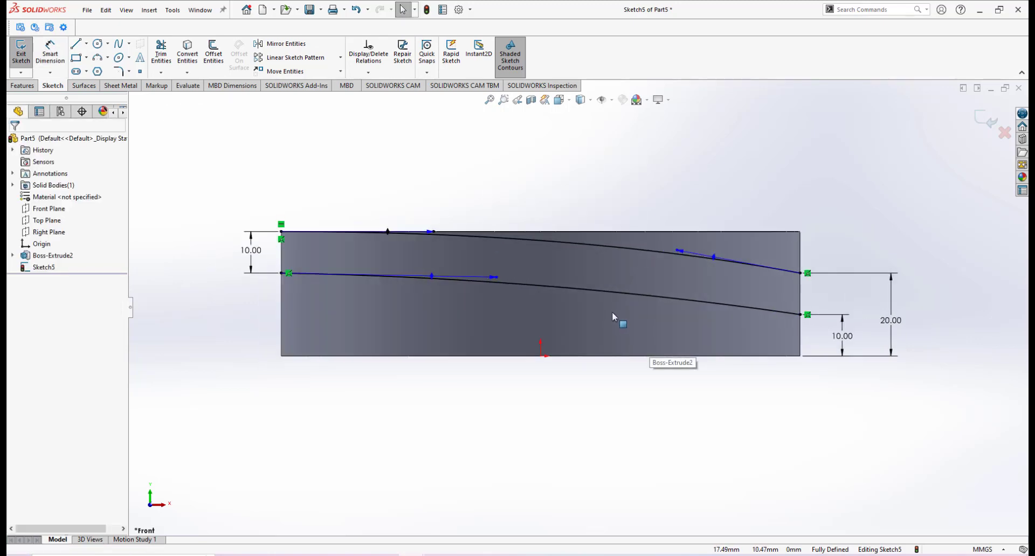
{"action": "scroll", "coordinate": [604, 313], "scroll_direction": "up", "scroll_amount": 1}
{"action": "scroll", "coordinate": [593, 307], "scroll_direction": "down", "scroll_amount": 2}
{"action": "scroll", "coordinate": [587, 312], "scroll_direction": "up", "scroll_amount": 3}
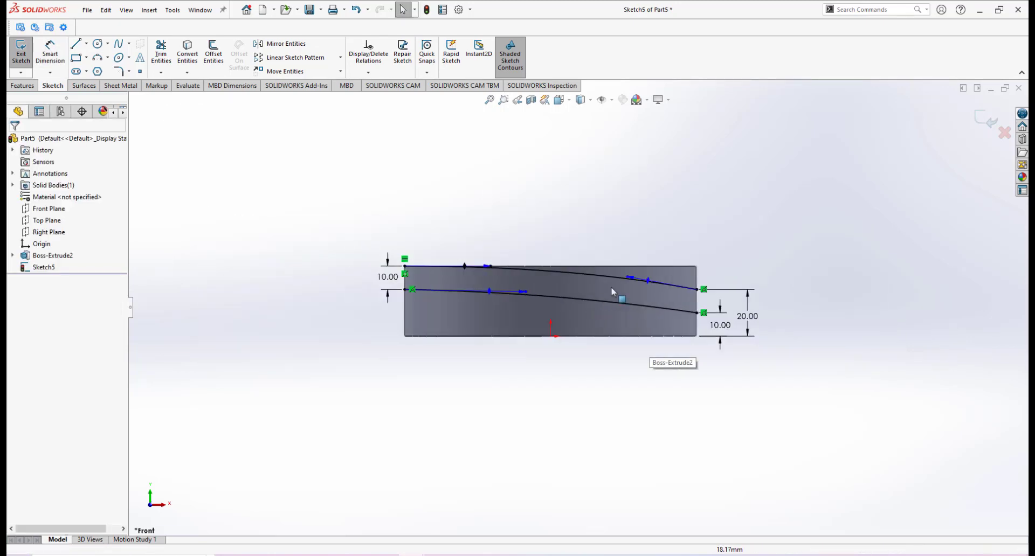
{"action": "middle_click_drag", "start_coordinate": [610, 287], "coordinate": [589, 324]}
{"action": "scroll", "coordinate": [583, 322], "scroll_direction": "down", "scroll_amount": 2}
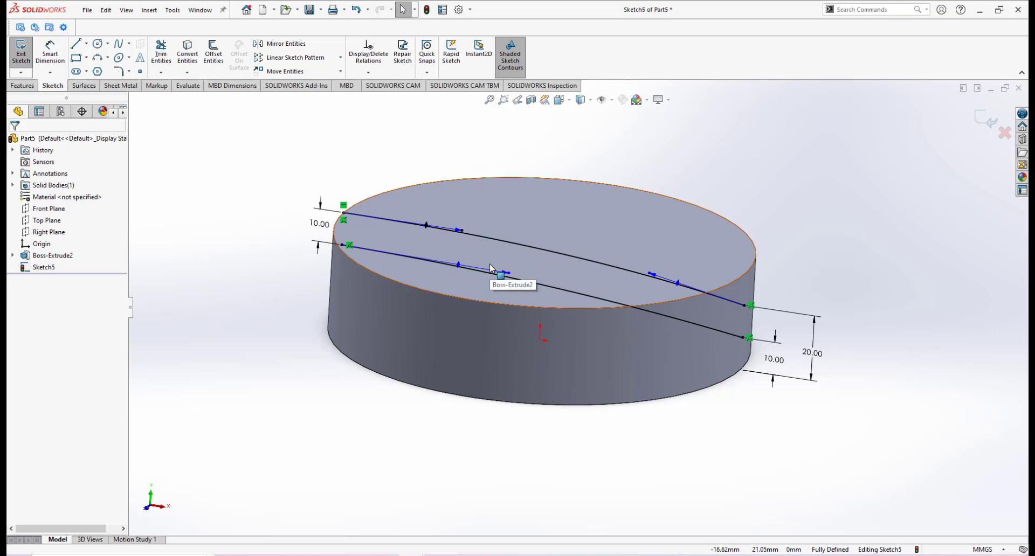
{"action": "left_click", "coordinate": [977, 123]}
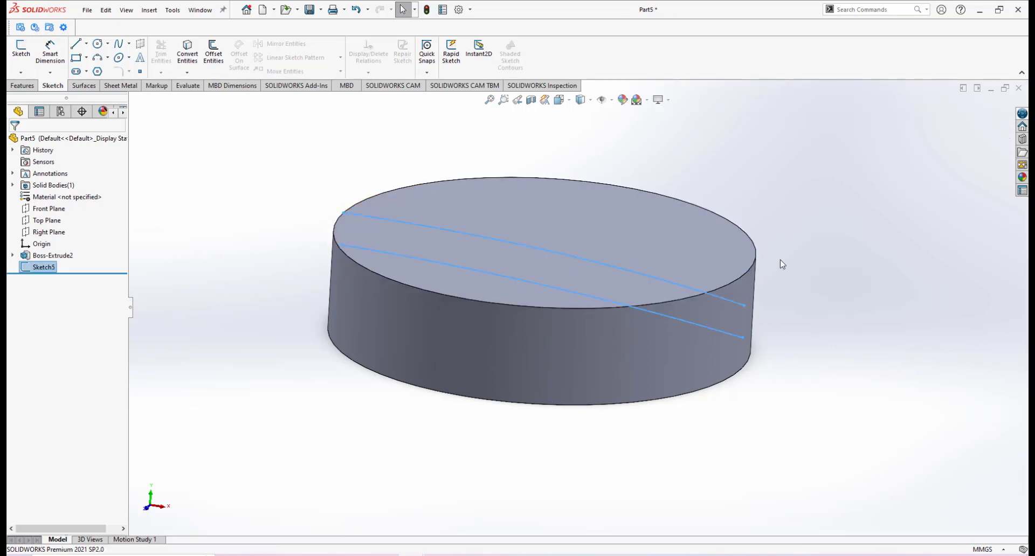
{"action": "left_click", "coordinate": [304, 195]}
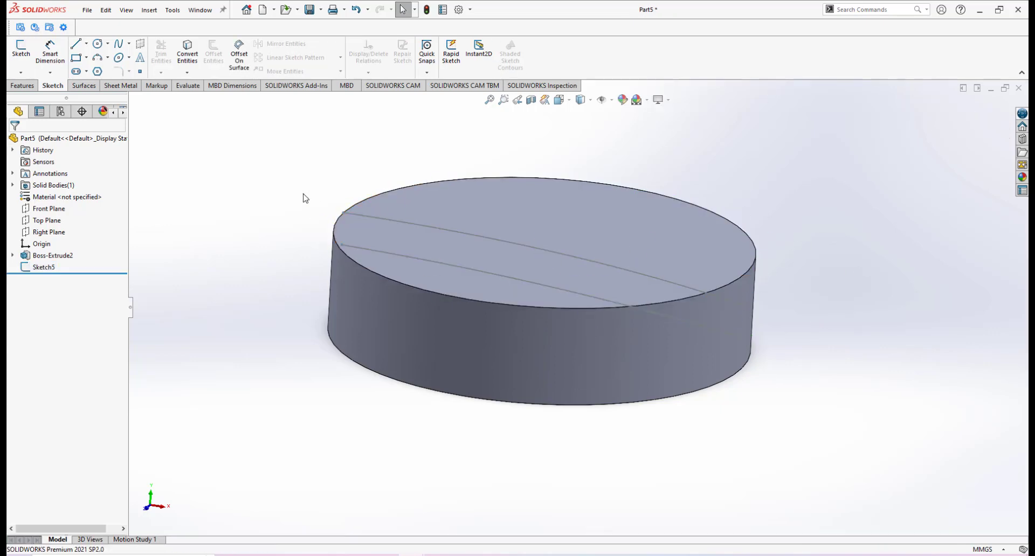
Start a Split feature with the two-spline Sketch5 as trim tool and cut the disc with it
{"action": "left_click", "coordinate": [148, 10]}
{"action": "mouse_move", "coordinate": [161, 57]}
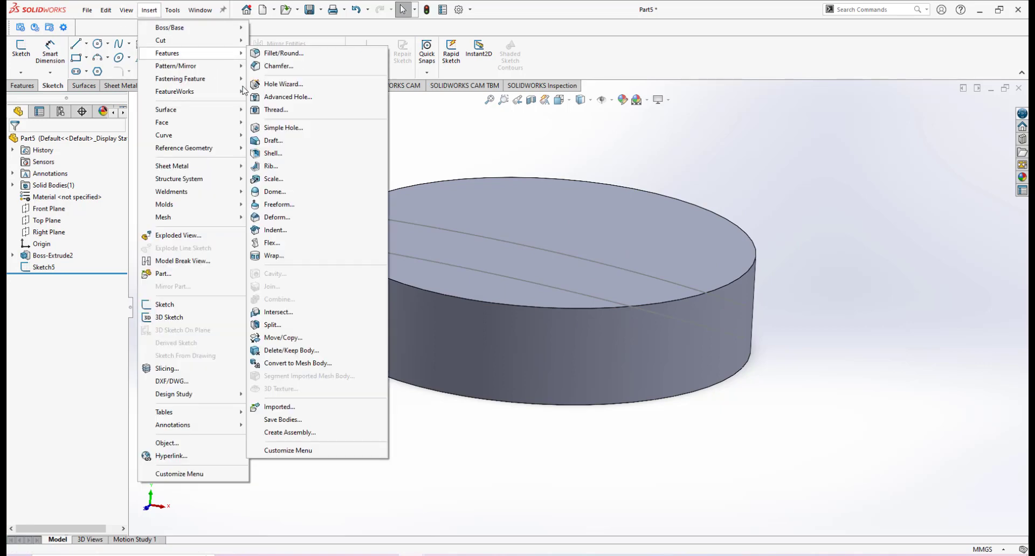
{"action": "left_click", "coordinate": [272, 325]}
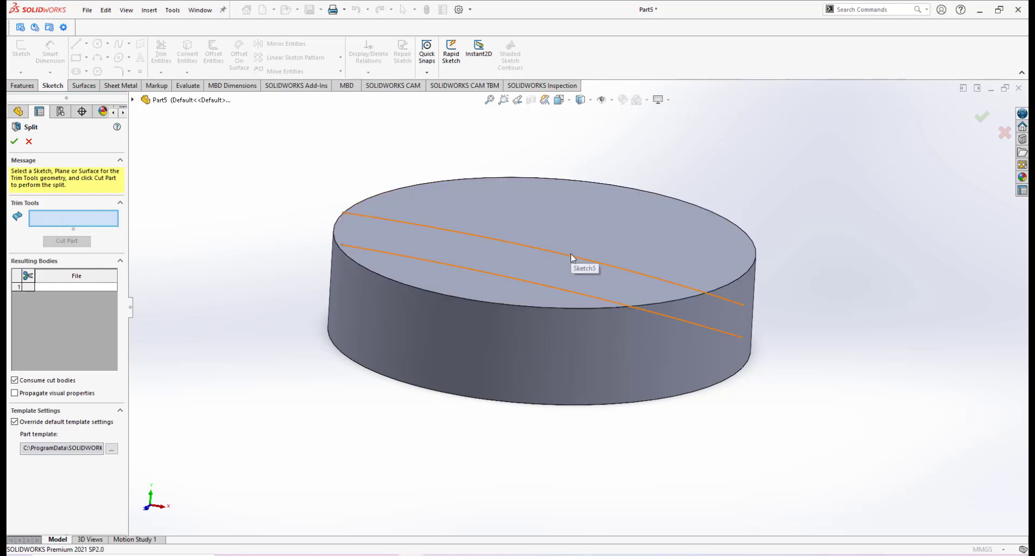
{"action": "left_click", "coordinate": [466, 241]}
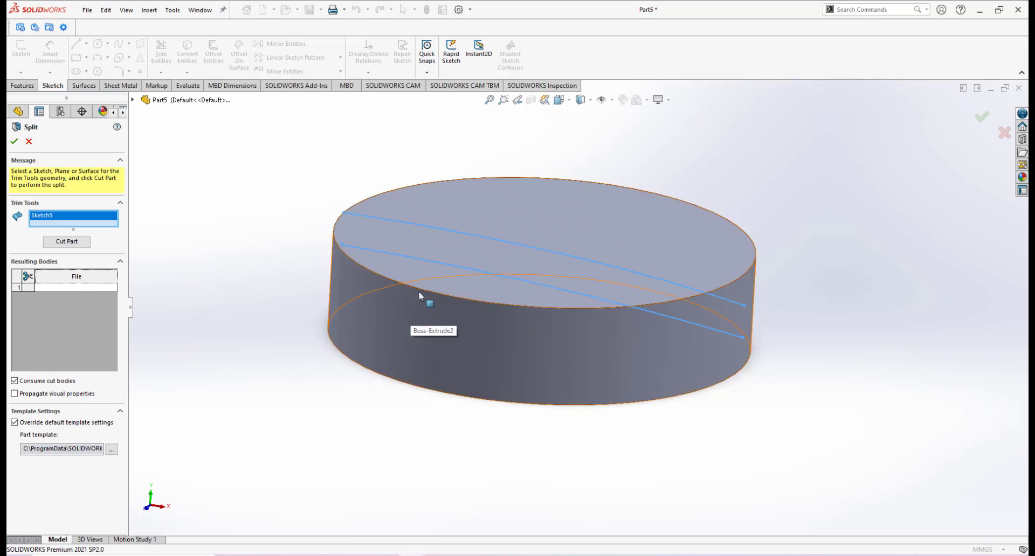
{"action": "left_click", "coordinate": [64, 243]}
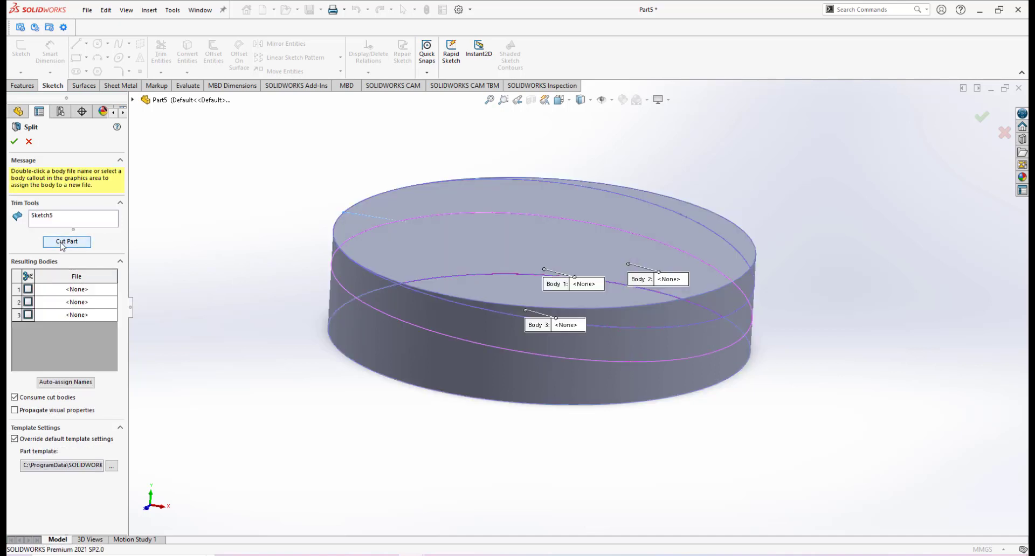
Include all three resulting bodies in the split, with consuming cut bodies turned off, and complete the feature
{"action": "left_click", "coordinate": [28, 289]}
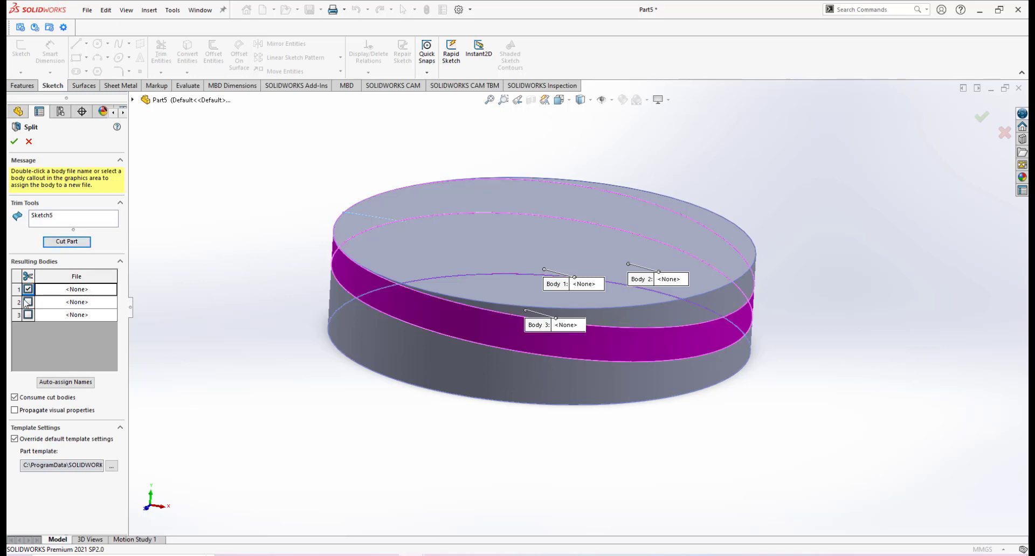
{"action": "left_click", "coordinate": [28, 302]}
{"action": "left_click", "coordinate": [28, 315]}
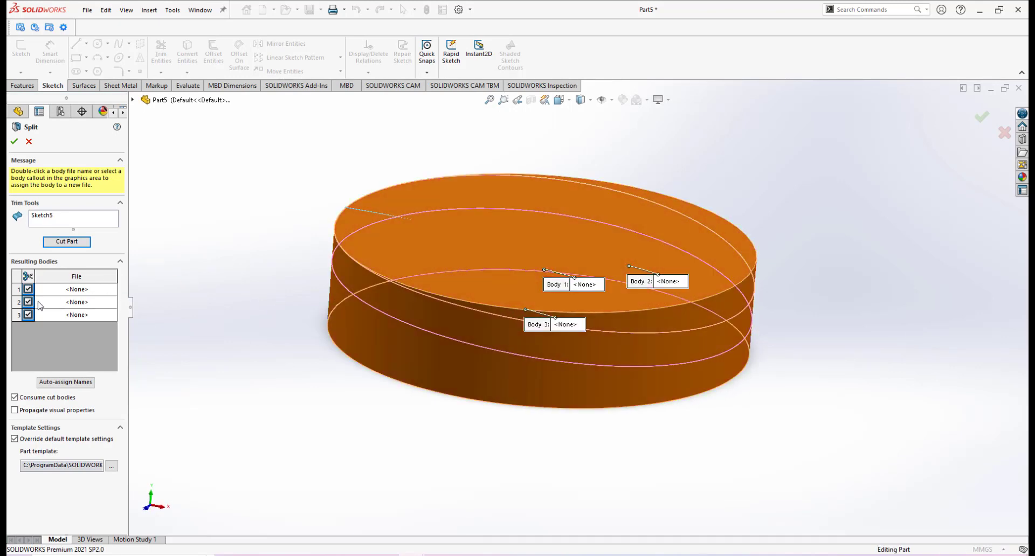
{"action": "middle_click_drag", "start_coordinate": [436, 285], "coordinate": [397, 291]}
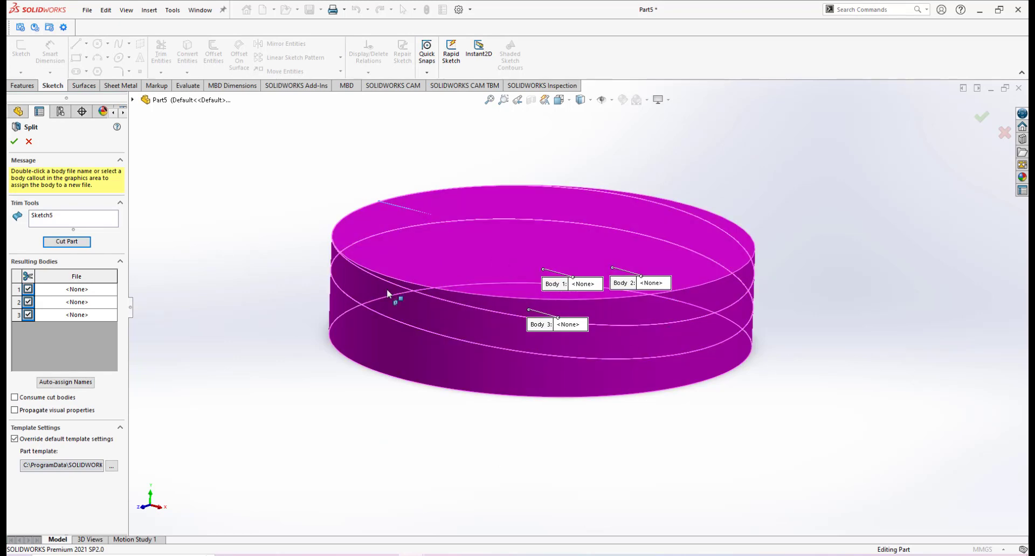
{"action": "left_click", "coordinate": [14, 141]}
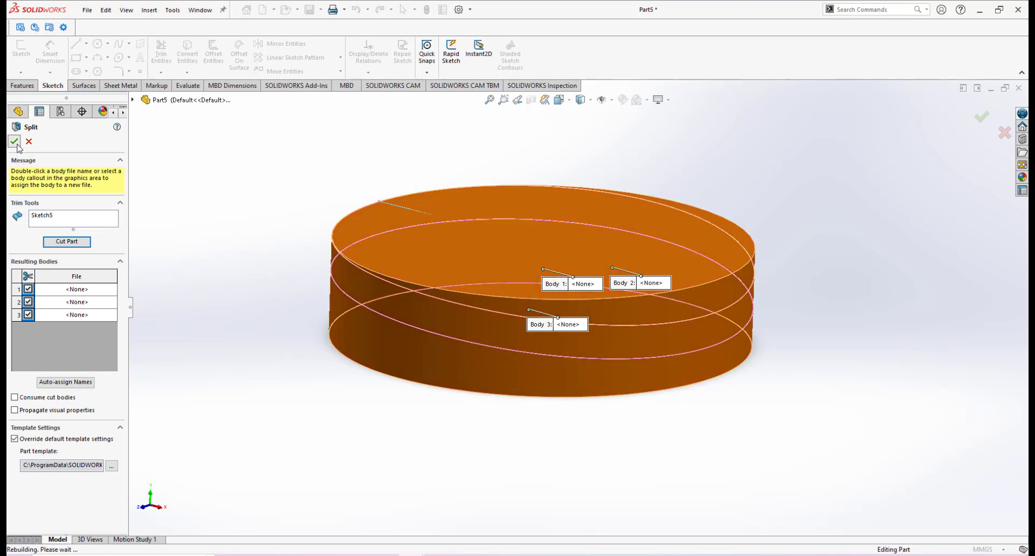
Examine the split disc and highlight each of its three solid bodies to identify the top, middle and bottom pieces
{"action": "scroll", "coordinate": [601, 335], "scroll_direction": "up", "scroll_amount": 3}
{"action": "scroll", "coordinate": [604, 323], "scroll_direction": "down", "scroll_amount": 5}
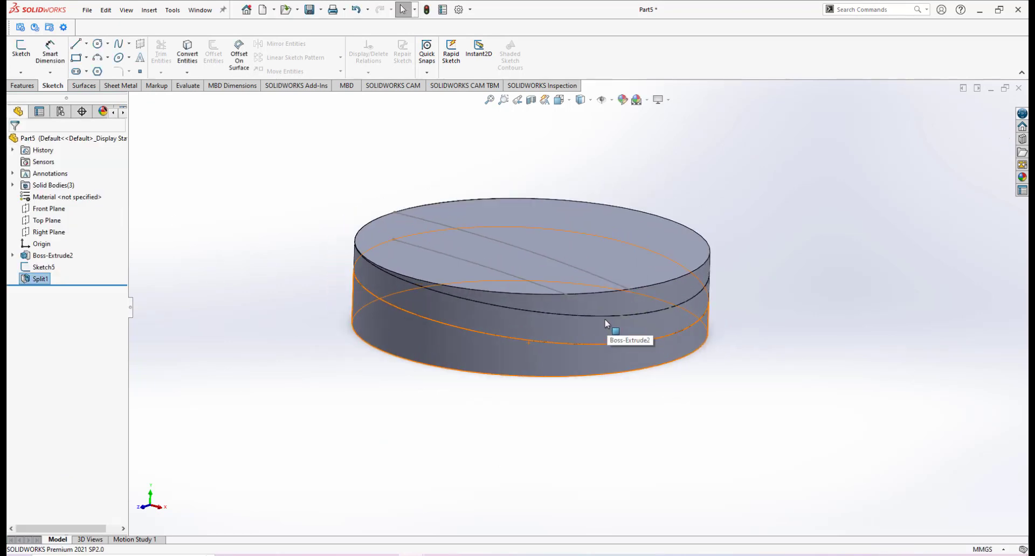
{"action": "middle_click_drag", "start_coordinate": [588, 325], "coordinate": [636, 296]}
{"action": "scroll", "coordinate": [604, 331], "scroll_direction": "up", "scroll_amount": 3}
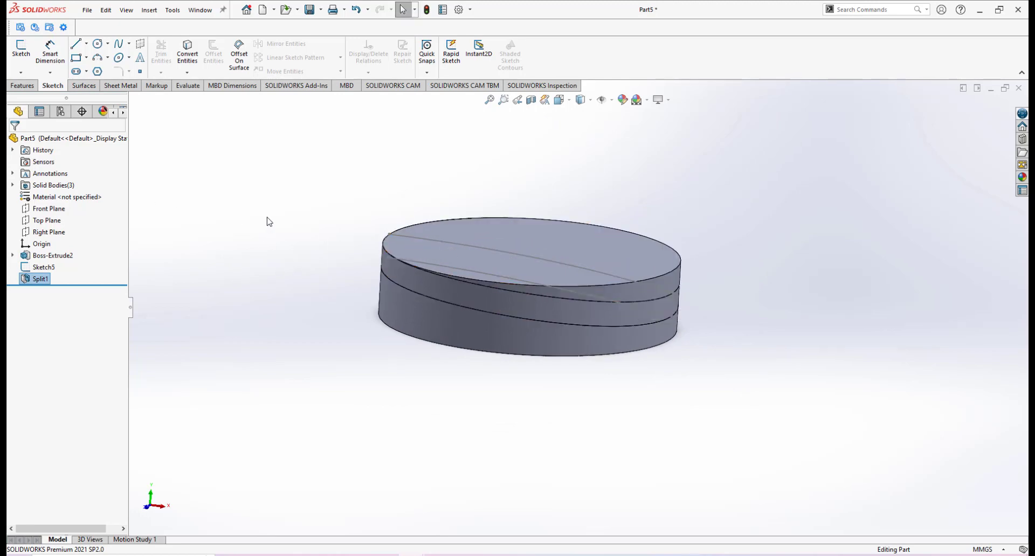
{"action": "left_click", "coordinate": [13, 185]}
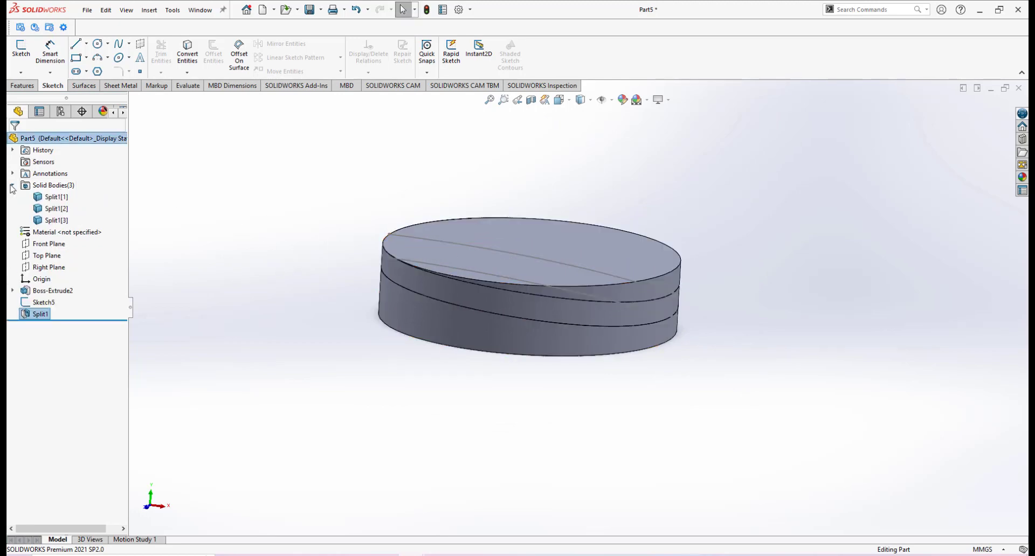
{"action": "left_click", "coordinate": [57, 197]}
{"action": "left_click", "coordinate": [55, 209]}
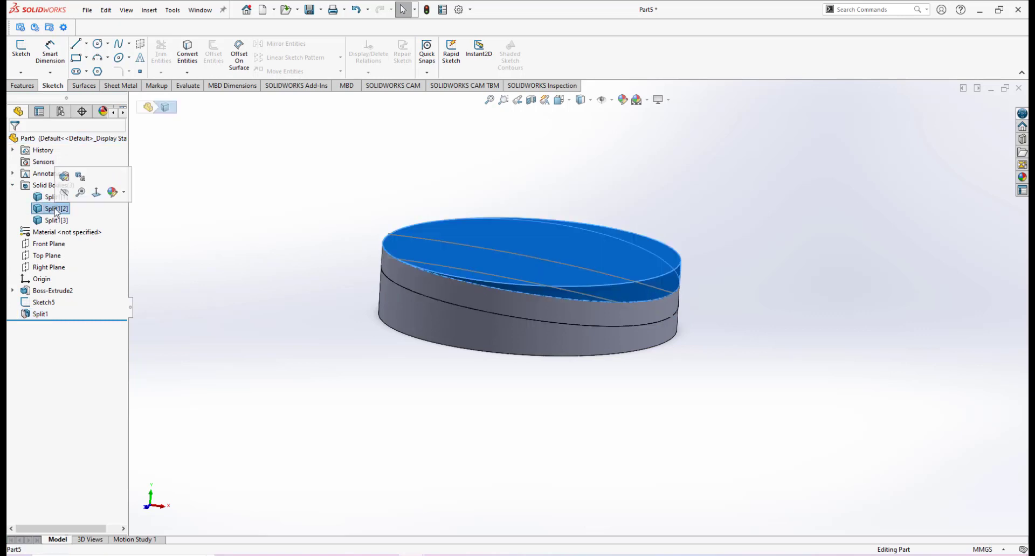
{"action": "left_click", "coordinate": [54, 220]}
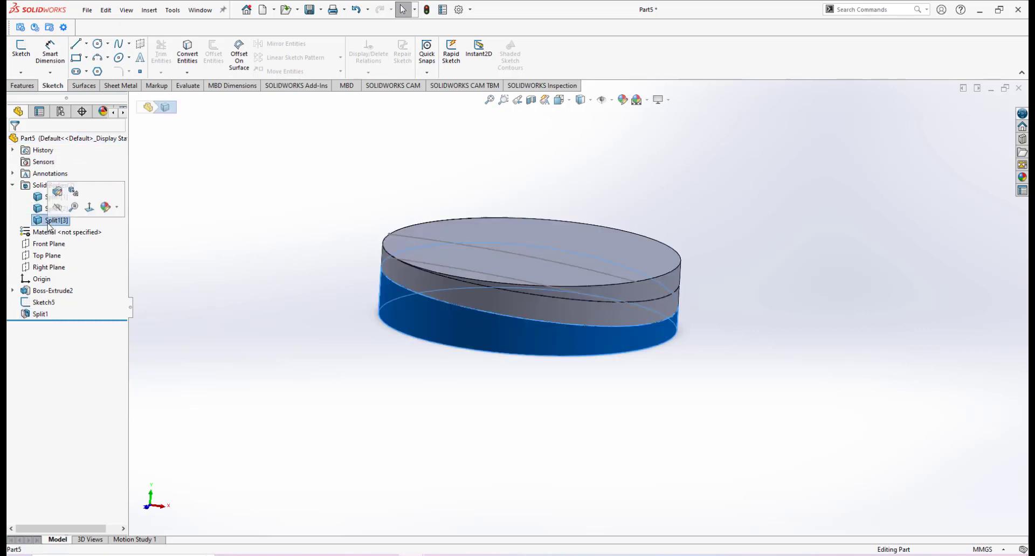
{"action": "left_click", "coordinate": [578, 429]}
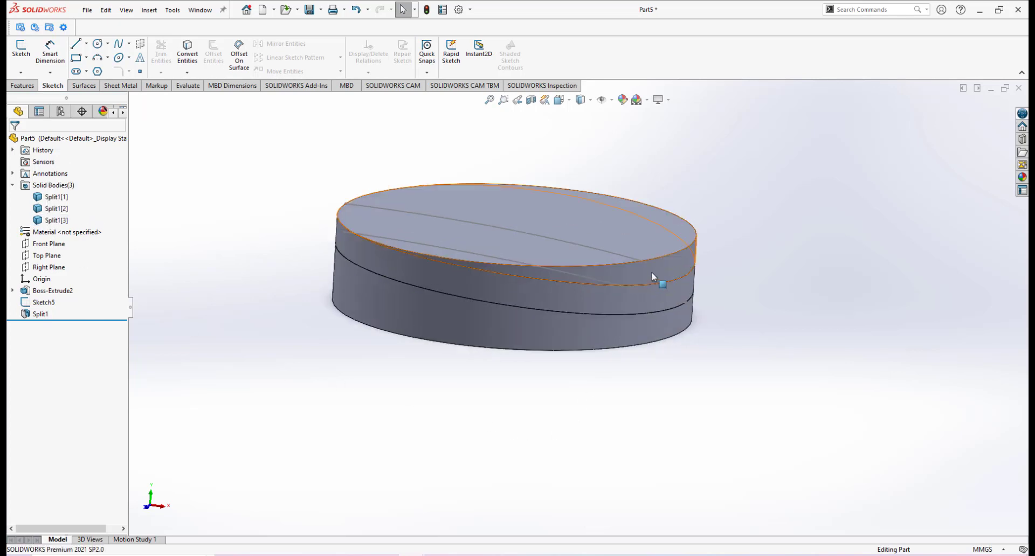
{"action": "left_click", "coordinate": [653, 279]}
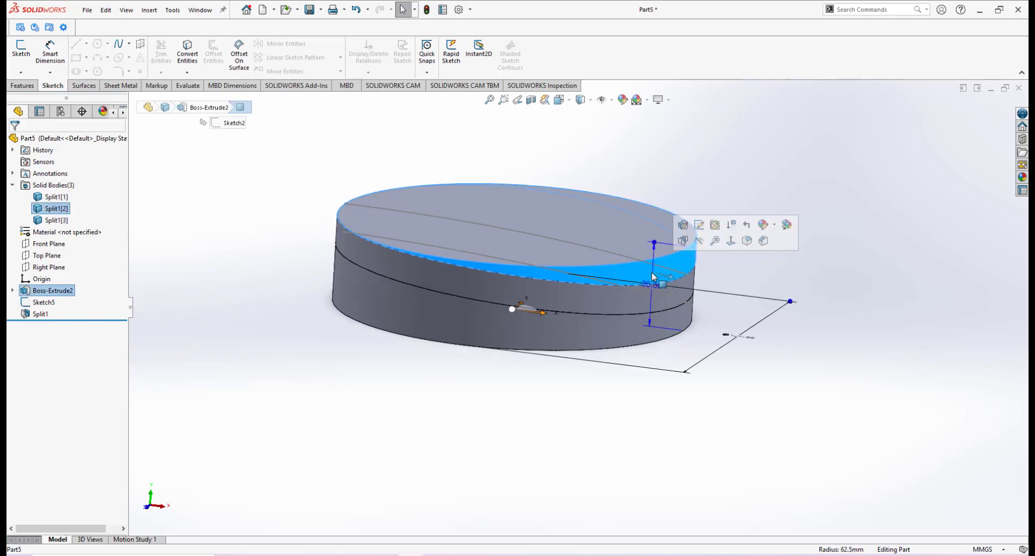
{"action": "left_click", "coordinate": [464, 466]}
{"action": "scroll", "coordinate": [573, 297], "scroll_direction": "up", "scroll_amount": 2}
{"action": "scroll", "coordinate": [573, 298], "scroll_direction": "down", "scroll_amount": 3}
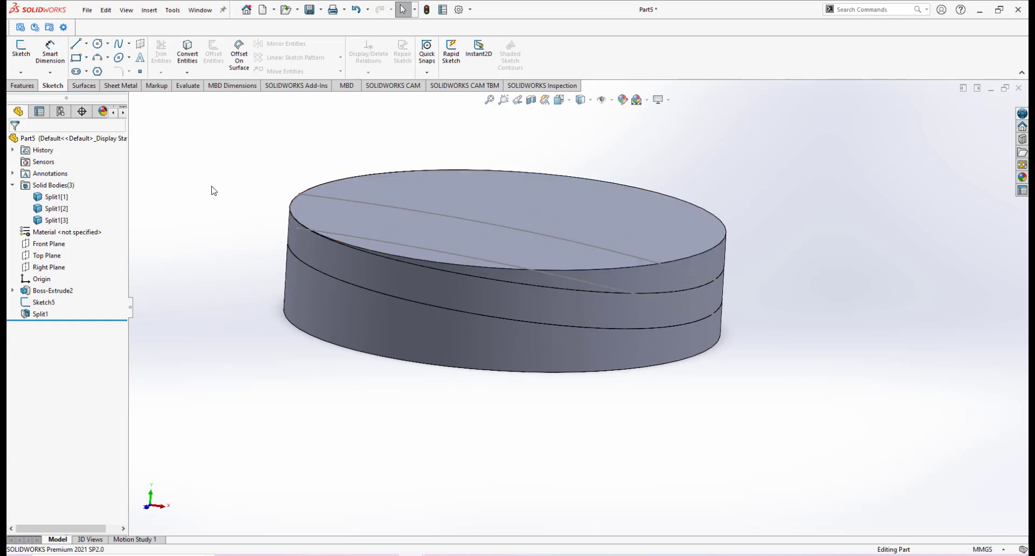
Delete the top body above the upper spline, Split1[2], with Delete/Keep Body
{"action": "left_click", "coordinate": [149, 9]}
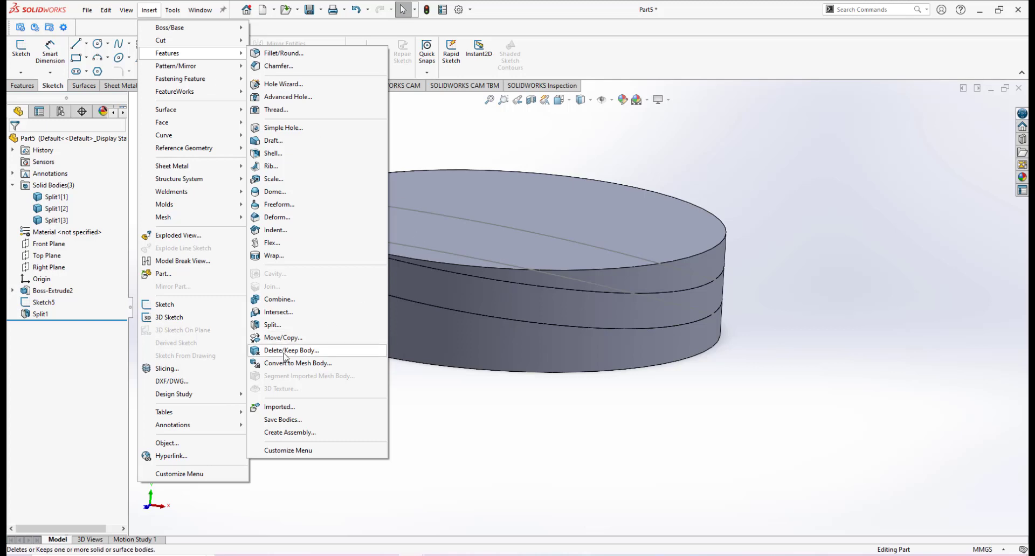
{"action": "left_click", "coordinate": [295, 357]}
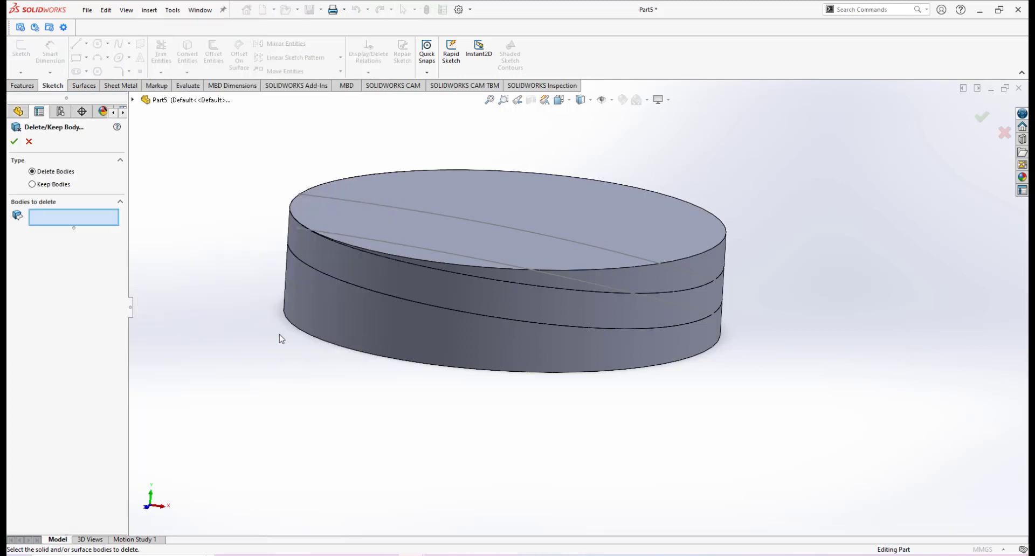
{"action": "left_click", "coordinate": [656, 279]}
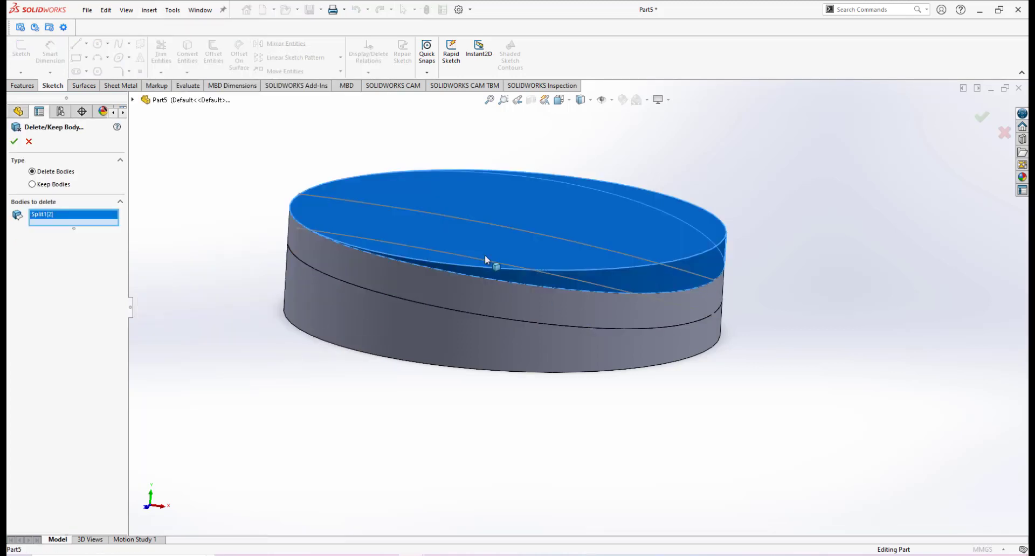
{"action": "left_click", "coordinate": [14, 142]}
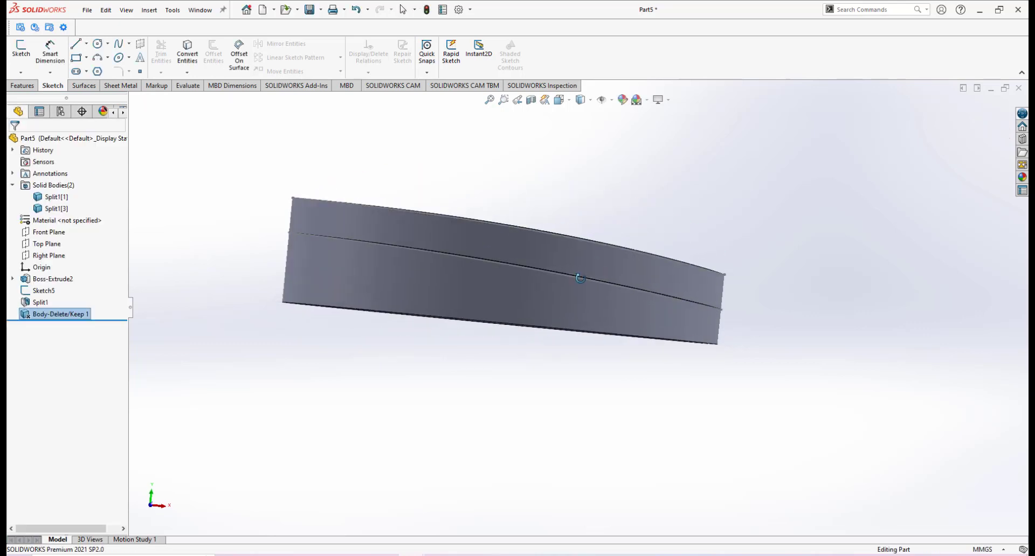
Inspect the two remaining bodies from several angles and switch to the photo of the blender lid sketch to compare
{"action": "middle_click_drag", "start_coordinate": [566, 307], "coordinate": [493, 285]}
{"action": "left_click", "coordinate": [494, 278]}
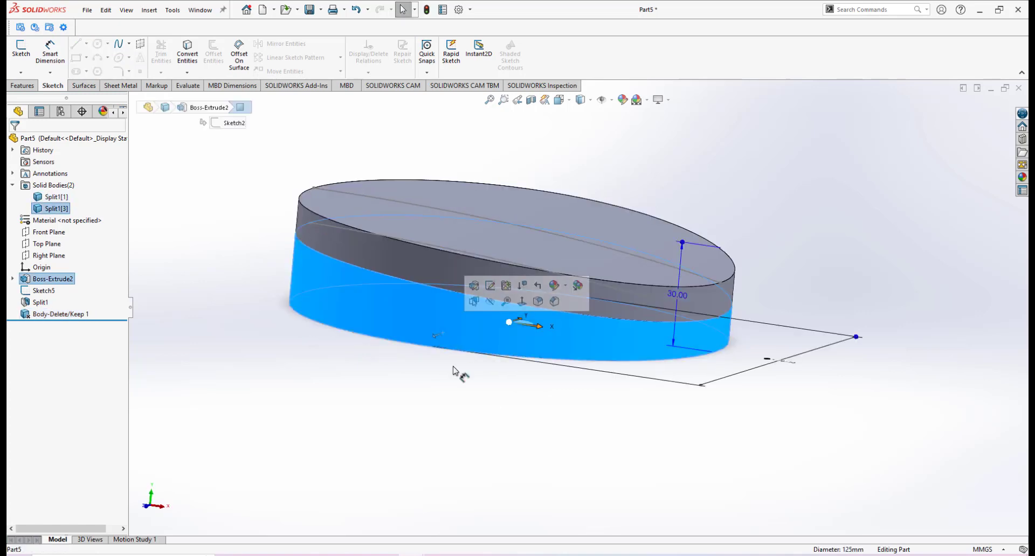
{"action": "middle_click_drag", "start_coordinate": [461, 373], "coordinate": [590, 316]}
{"action": "left_click", "coordinate": [533, 391]}
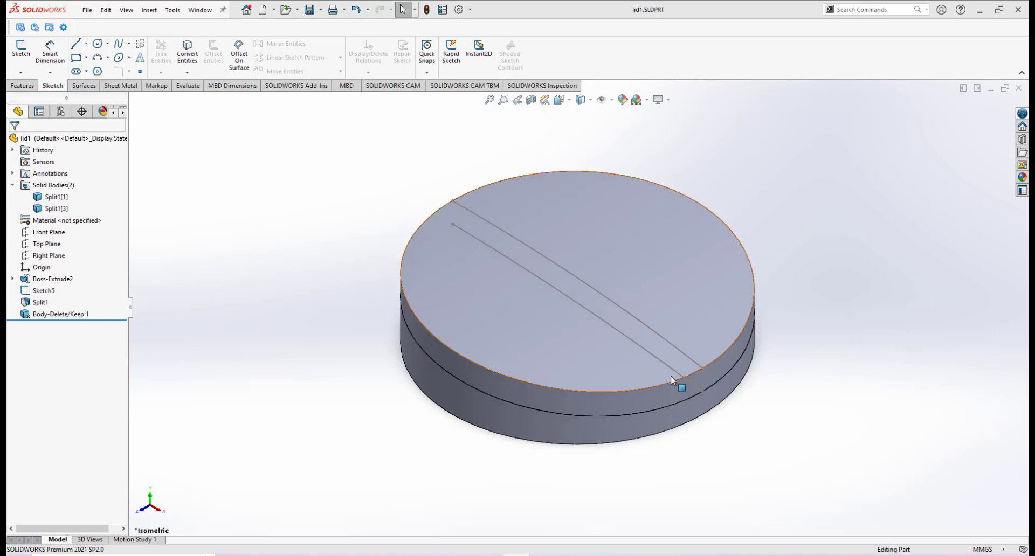
{"action": "middle_click_drag", "start_coordinate": [677, 383], "coordinate": [639, 337]}
{"action": "scroll", "coordinate": [639, 337], "scroll_direction": "down", "scroll_amount": 3}
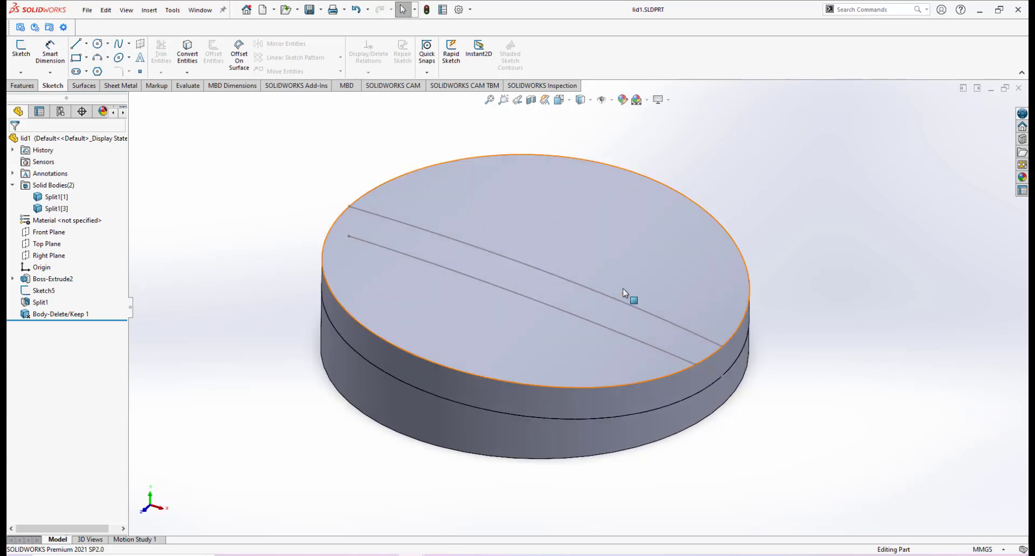
{"action": "scroll", "coordinate": [624, 295], "scroll_direction": "up", "scroll_amount": 4}
{"action": "scroll", "coordinate": [582, 300], "scroll_direction": "down", "scroll_amount": 1}
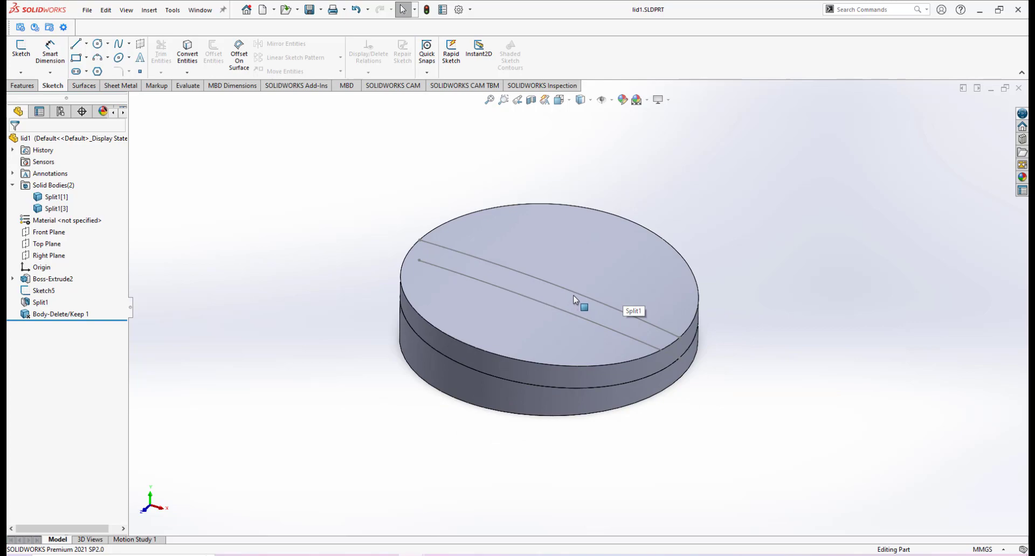
{"action": "key", "text": "alt+Tab"}
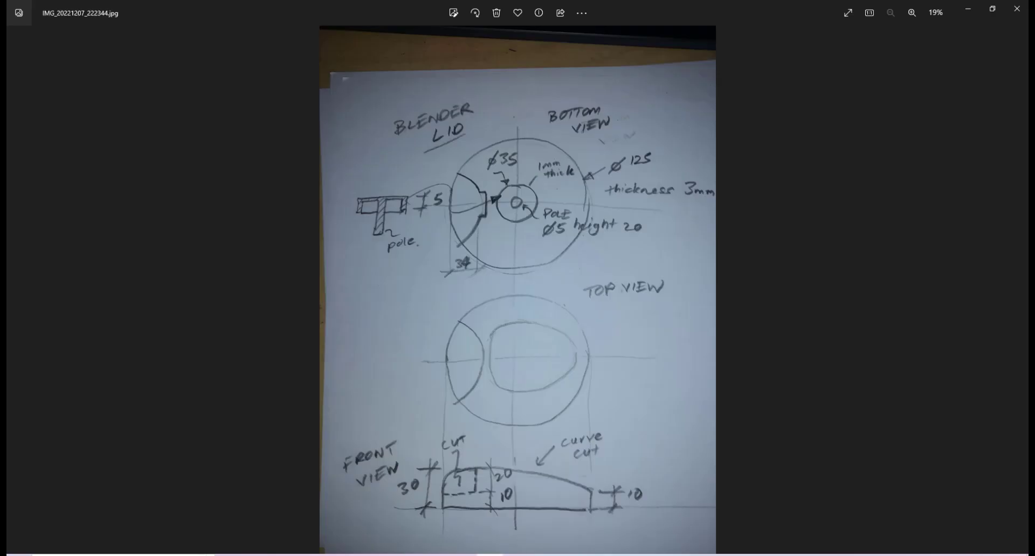
Examine the lid's top in the assembled blender photo IMG_20221213_135437.jpg and return to the lid1 part in SOLIDWORKS
{"action": "mouse_move", "coordinate": [254, 555]}
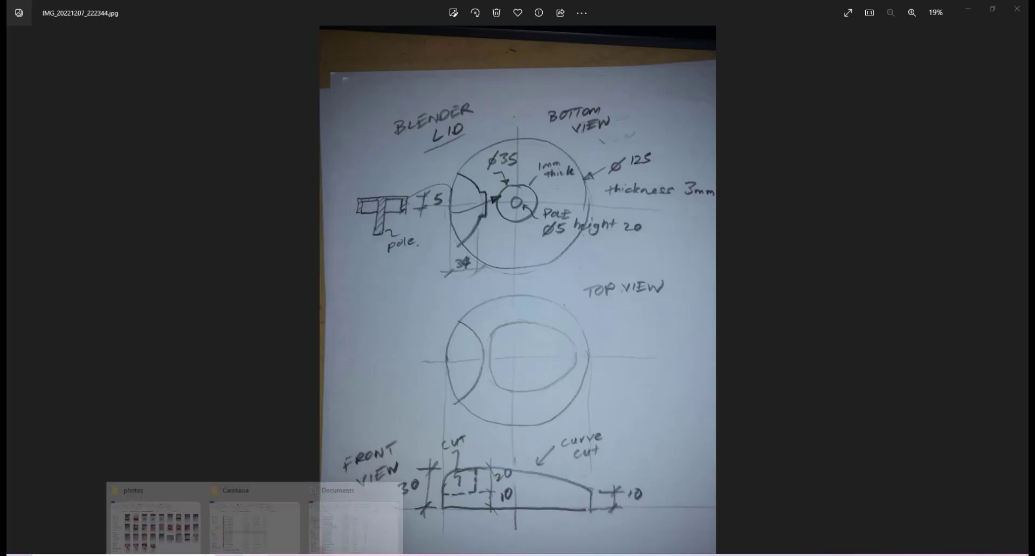
{"action": "left_click", "coordinate": [157, 482]}
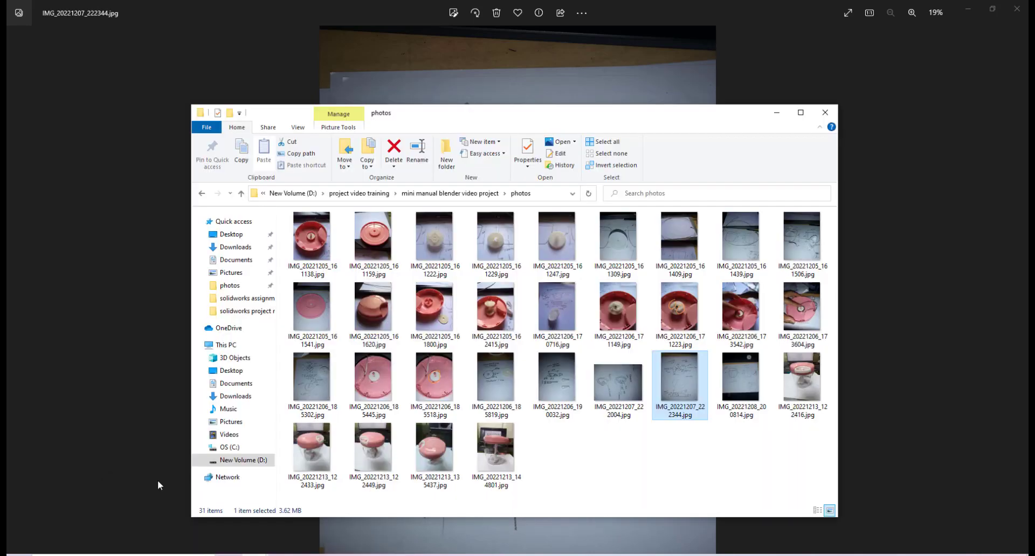
{"action": "left_click", "coordinate": [439, 447]}
{"action": "double_click", "coordinate": [438, 446]}
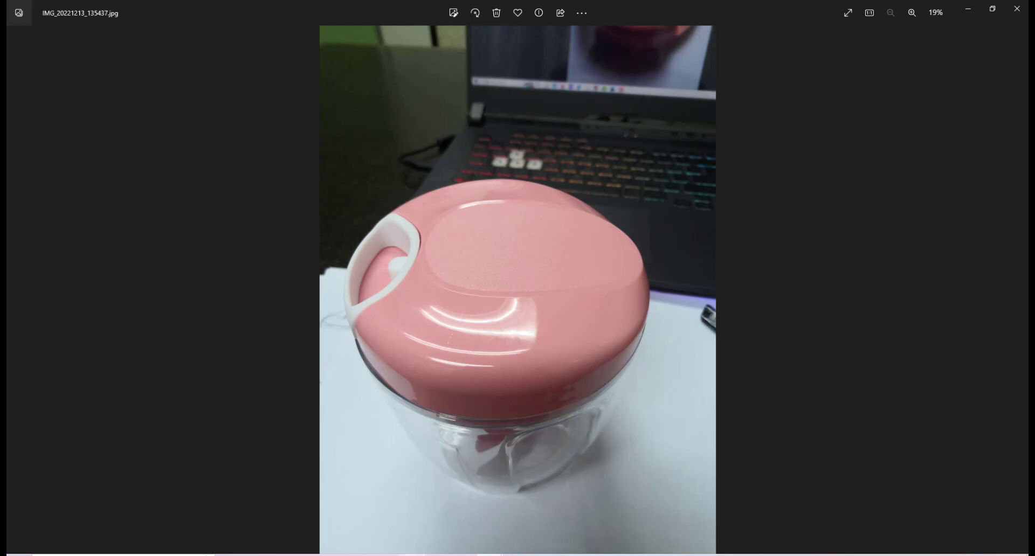
{"action": "left_click", "coordinate": [443, 493]}
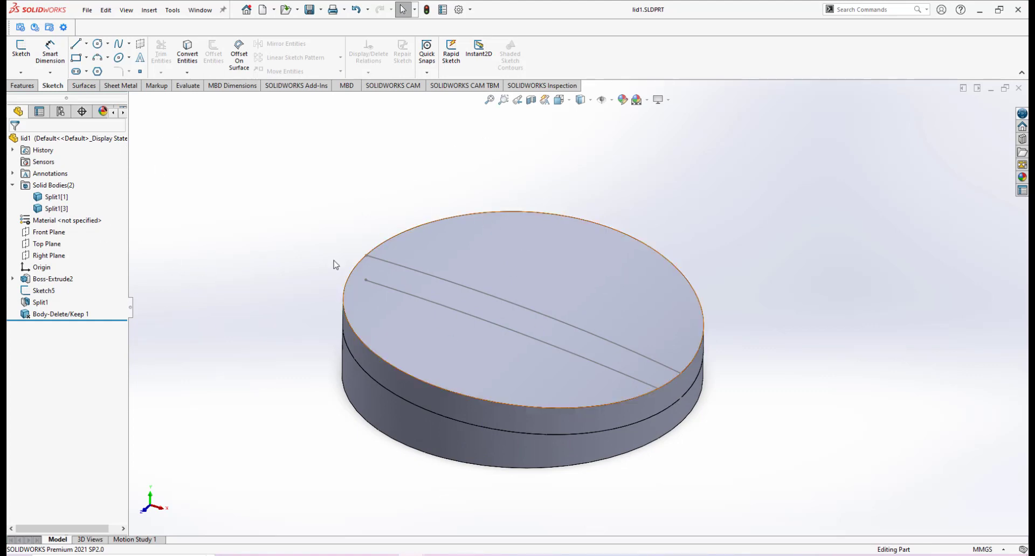
Create a reference plane offset 45 mm above the Top Plane, clear of the disc's curved top
{"action": "left_click", "coordinate": [22, 86]}
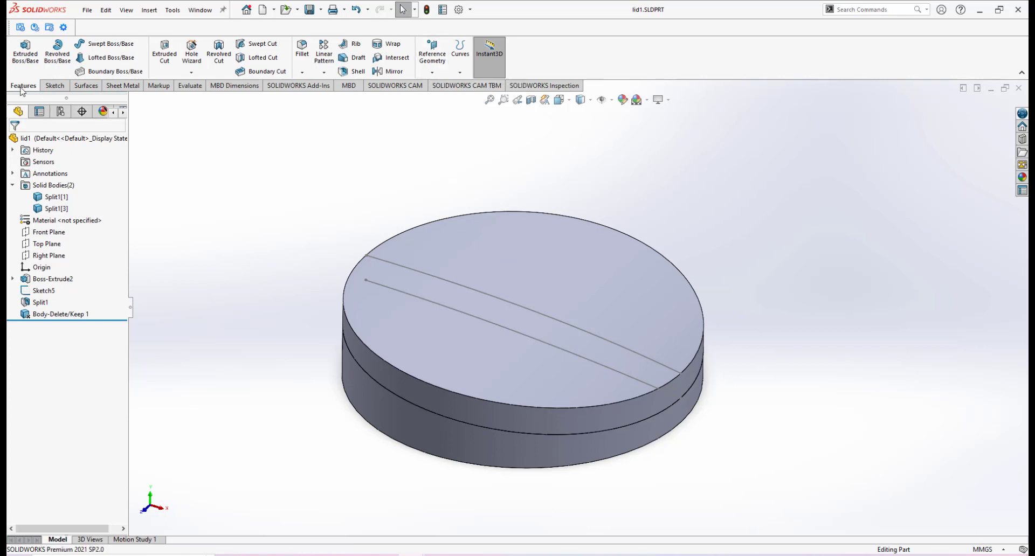
{"action": "left_click", "coordinate": [432, 73]}
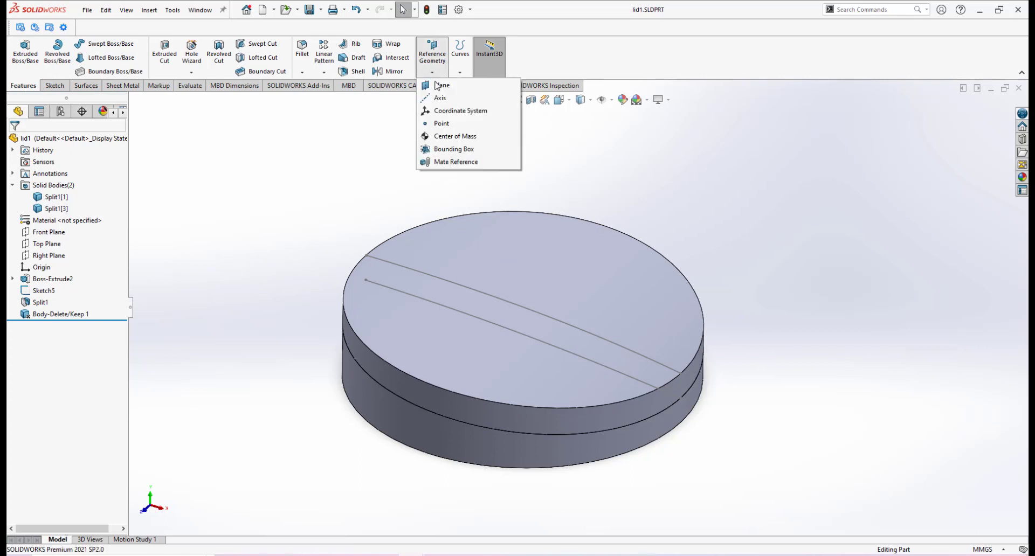
{"action": "left_click", "coordinate": [448, 87]}
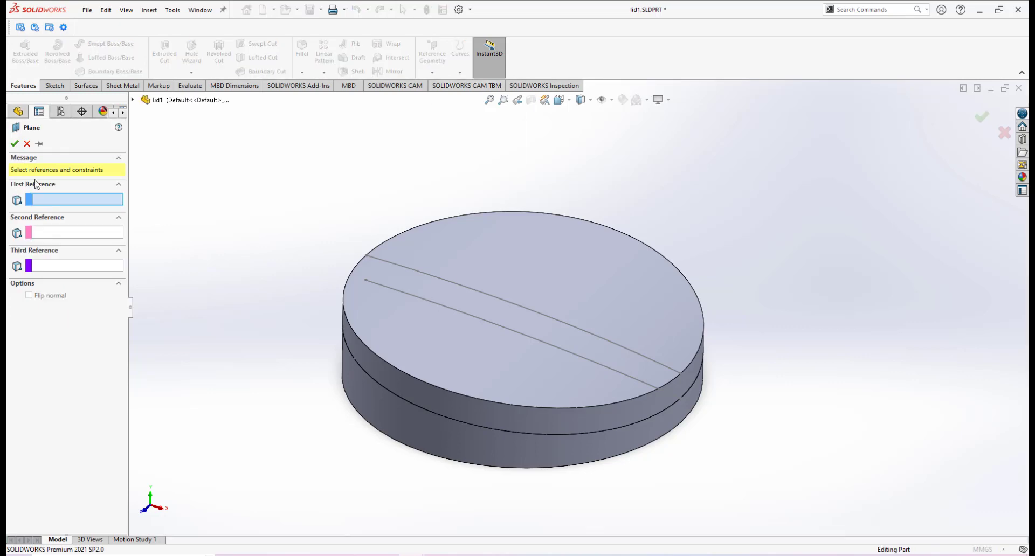
{"action": "left_click", "coordinate": [133, 100]}
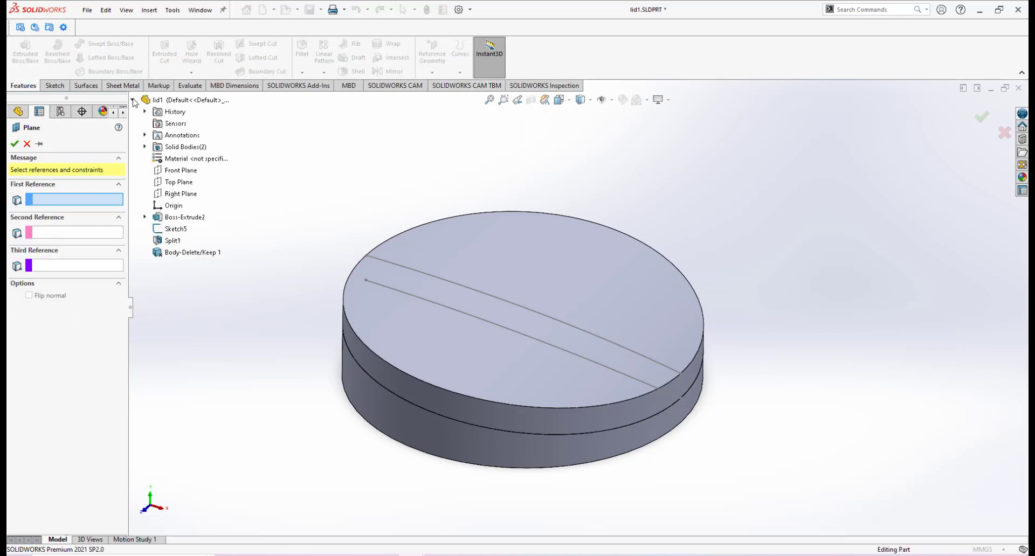
{"action": "left_click", "coordinate": [176, 183]}
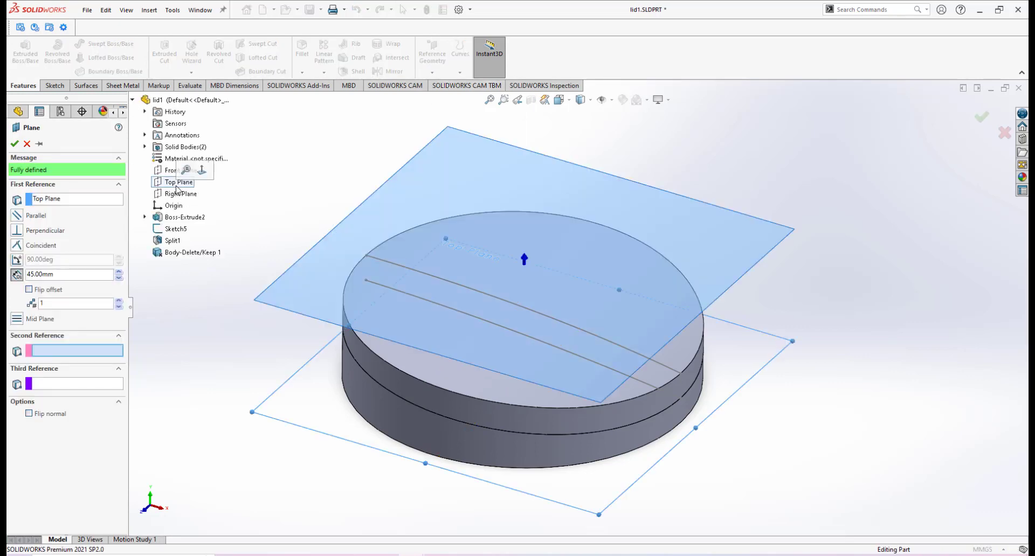
{"action": "middle_click_drag", "start_coordinate": [550, 430], "coordinate": [536, 296]}
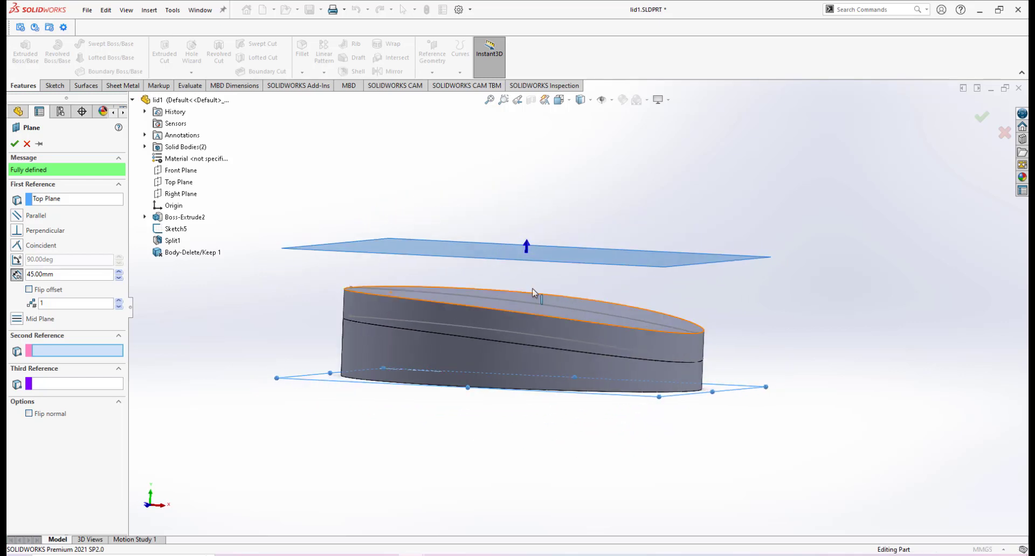
{"action": "left_click", "coordinate": [119, 277]}
{"action": "left_click", "coordinate": [118, 278]}
{"action": "left_click", "coordinate": [119, 272]}
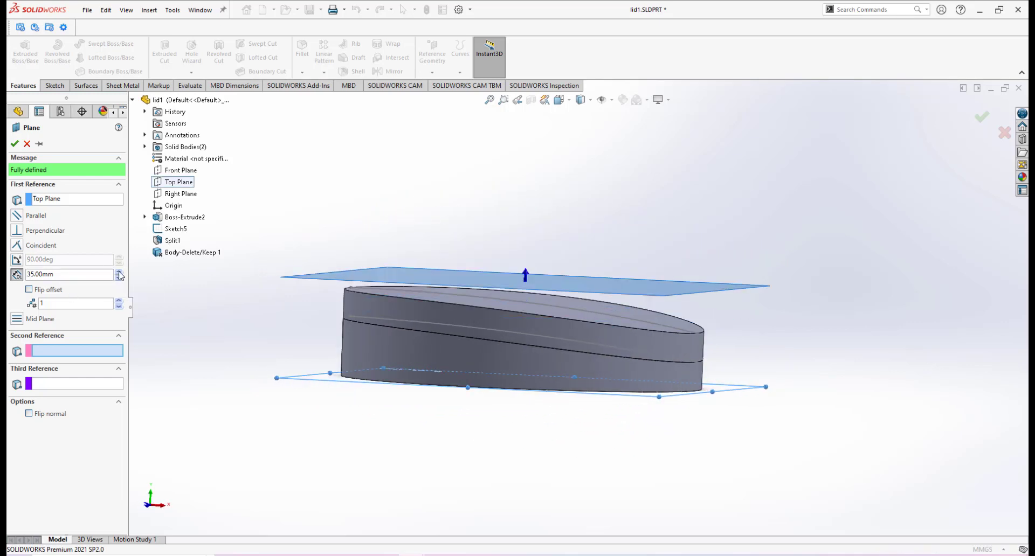
{"action": "left_click", "coordinate": [119, 273]}
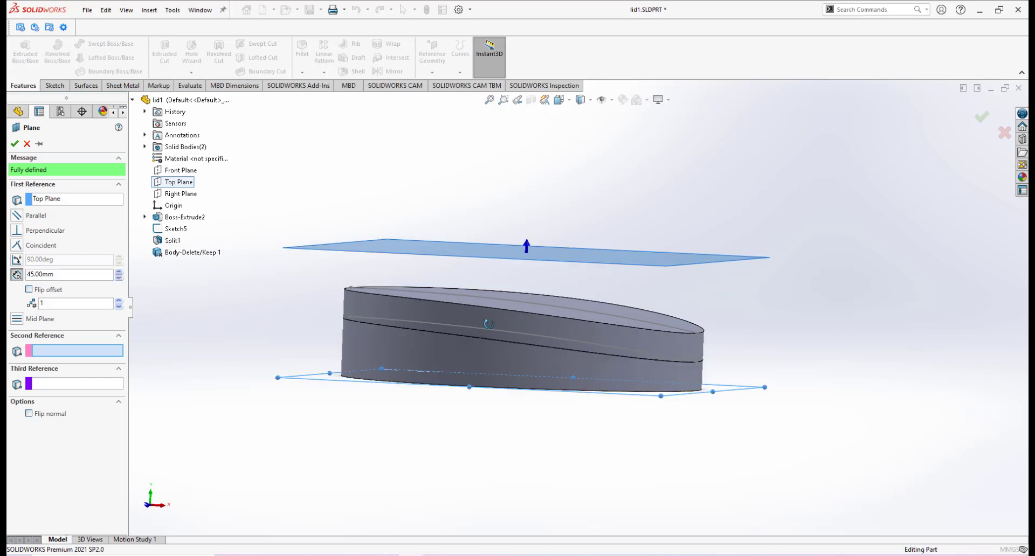
{"action": "middle_click_drag", "start_coordinate": [507, 302], "coordinate": [481, 314]}
{"action": "middle_click_drag", "start_coordinate": [557, 291], "coordinate": [399, 248]}
{"action": "left_click", "coordinate": [14, 144]}
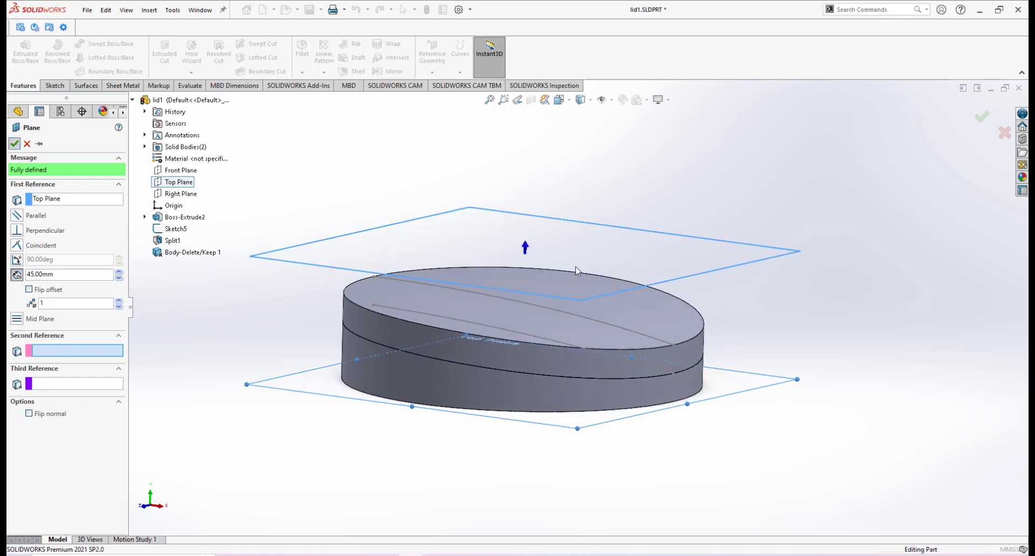
Start a new sketch on the offset plane above the disc
{"action": "middle_click_drag", "start_coordinate": [582, 278], "coordinate": [633, 296]}
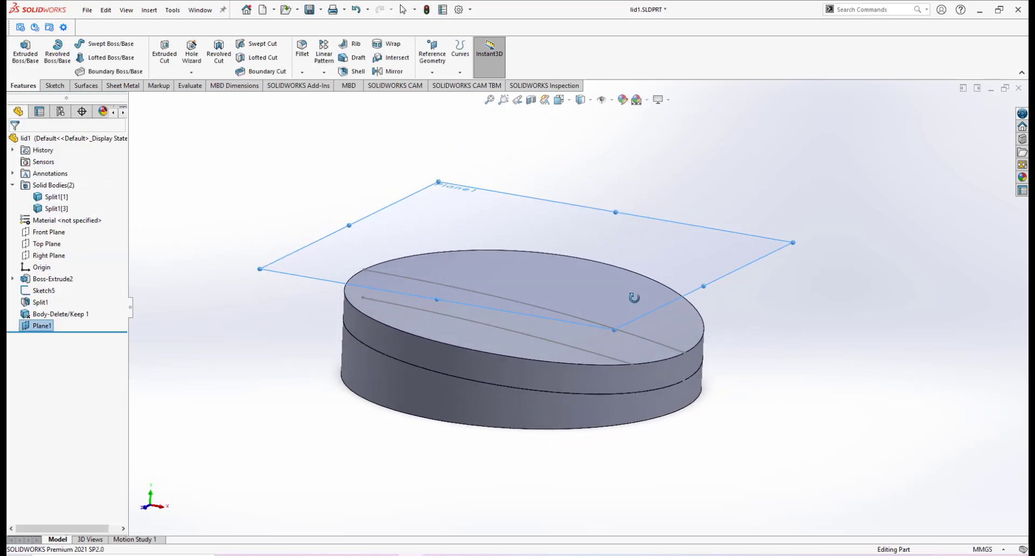
{"action": "left_click", "coordinate": [750, 271]}
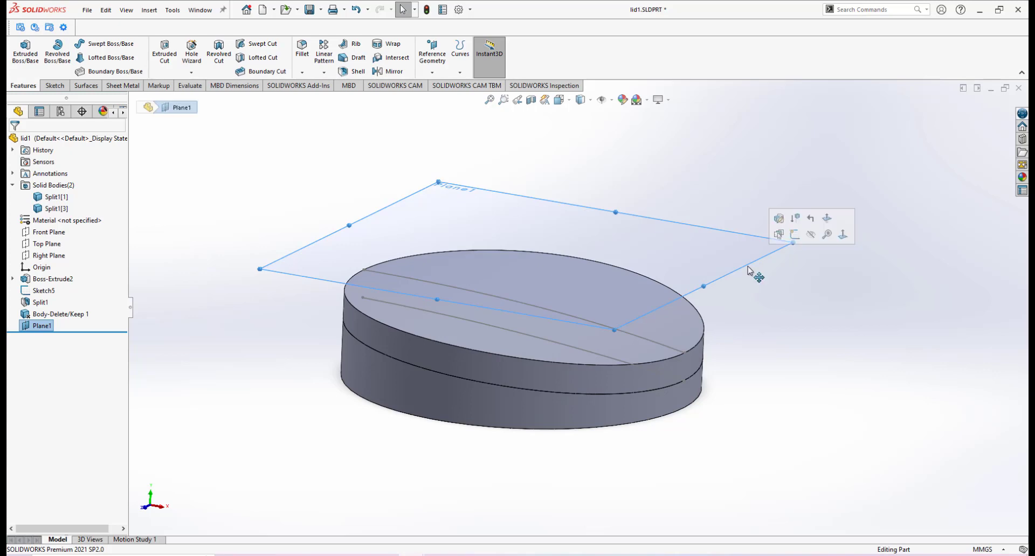
{"action": "left_click", "coordinate": [798, 241]}
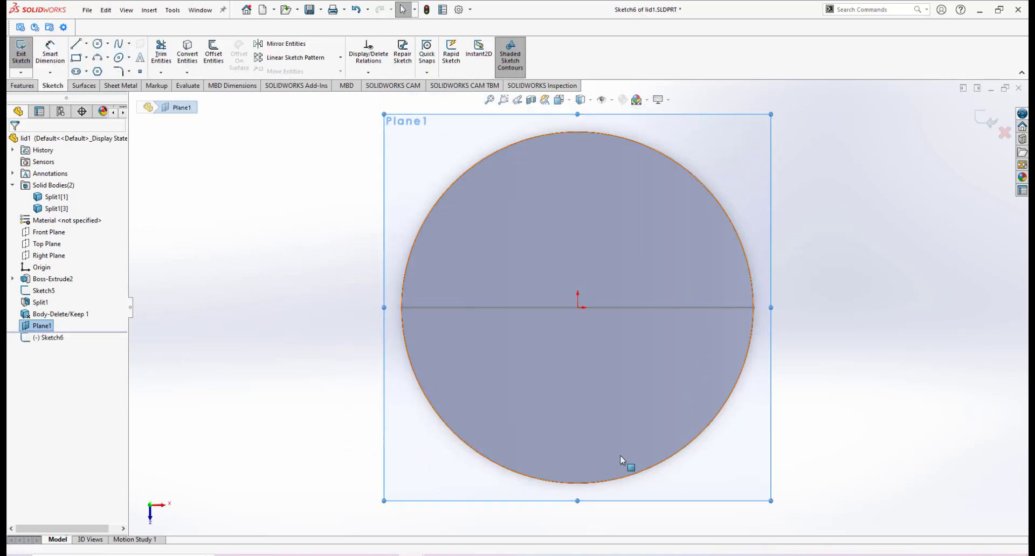
Switch to the reference lid part to examine its egg-shaped profile sketch and dimensions, and return to the lid1 sketch
{"action": "mouse_move", "coordinate": [412, 555]}
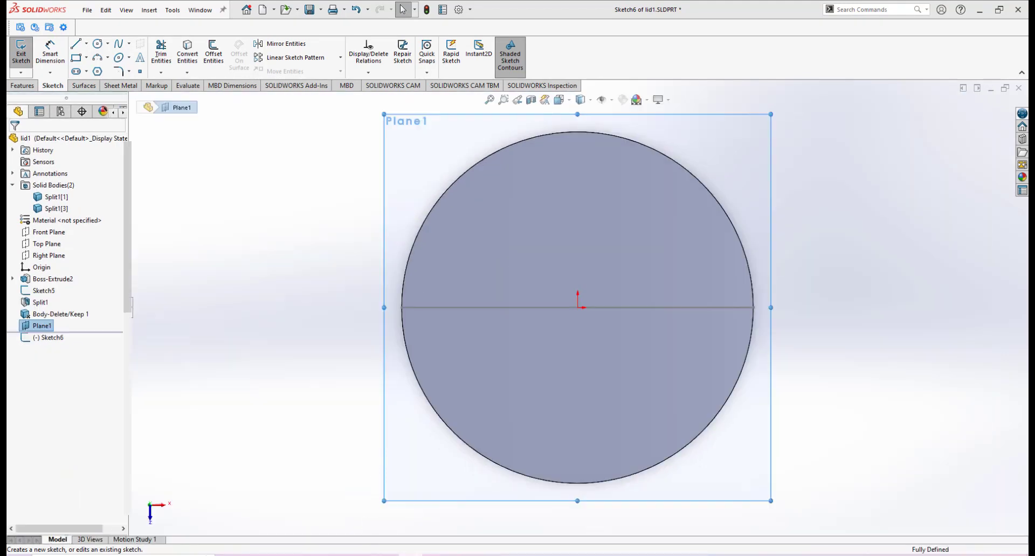
{"action": "left_click", "coordinate": [351, 520]}
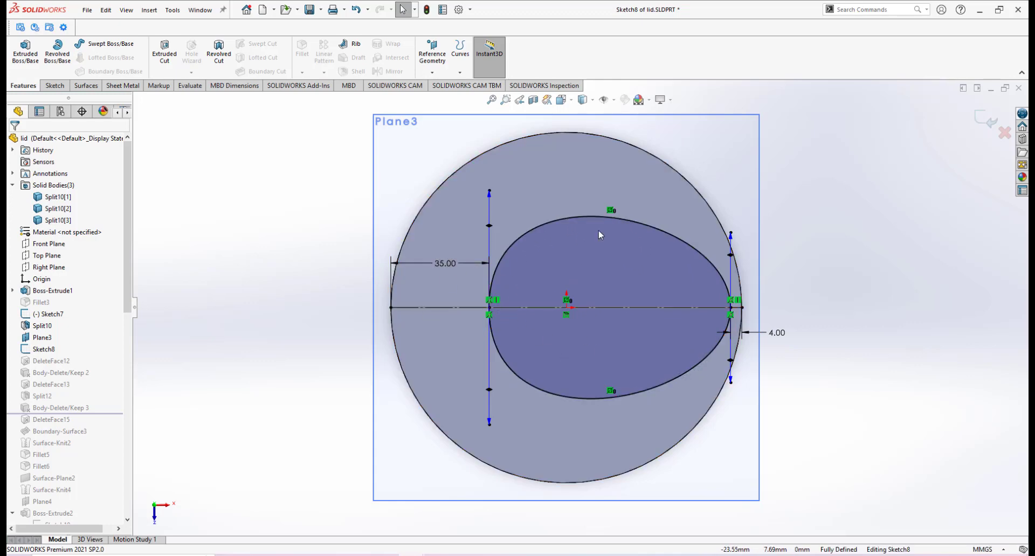
{"action": "mouse_move", "coordinate": [417, 554]}
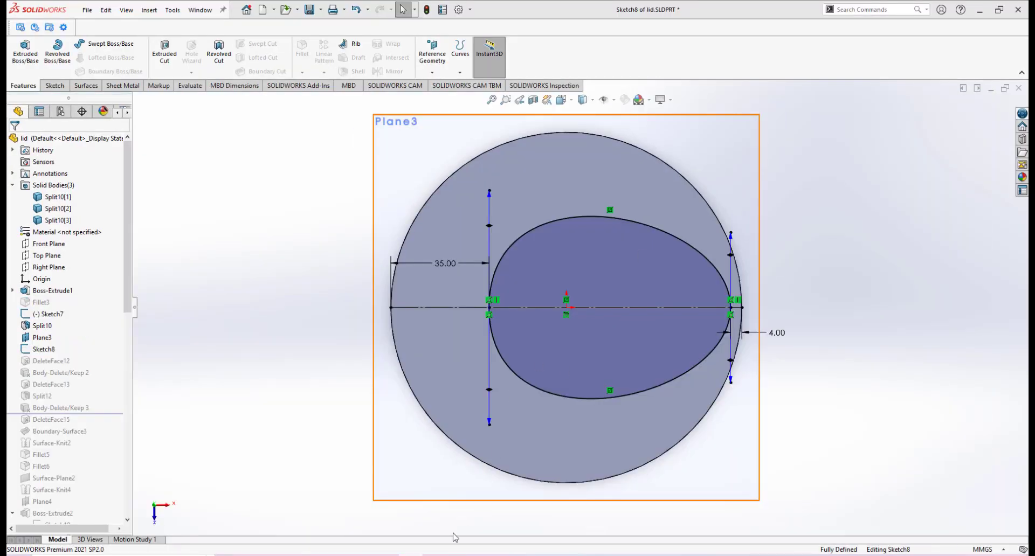
{"action": "left_click", "coordinate": [462, 521]}
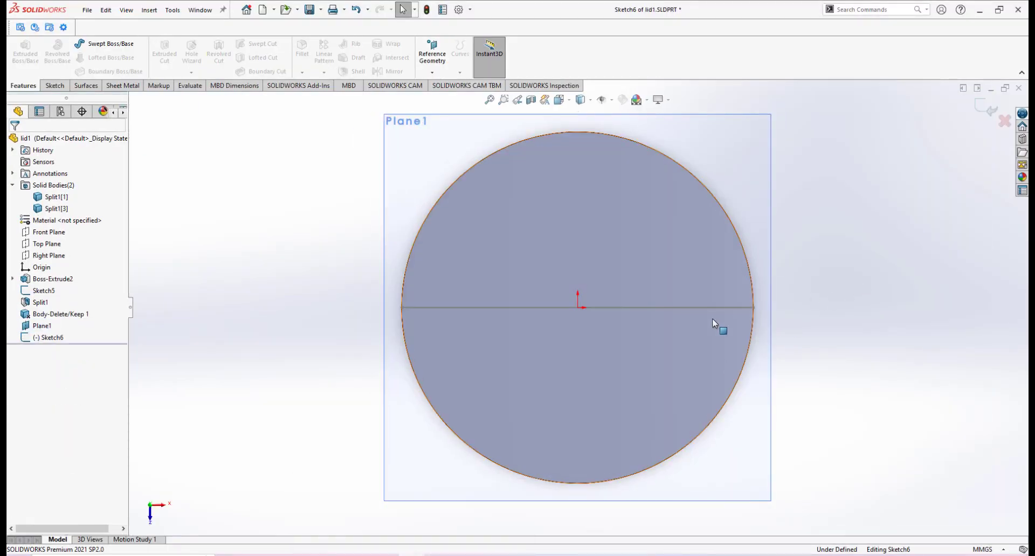
Draw a 125 mm horizontal centerline through the origin, spanning the disc from its left edge to its right edge
{"action": "scroll", "coordinate": [640, 302], "scroll_direction": "down", "scroll_amount": 4}
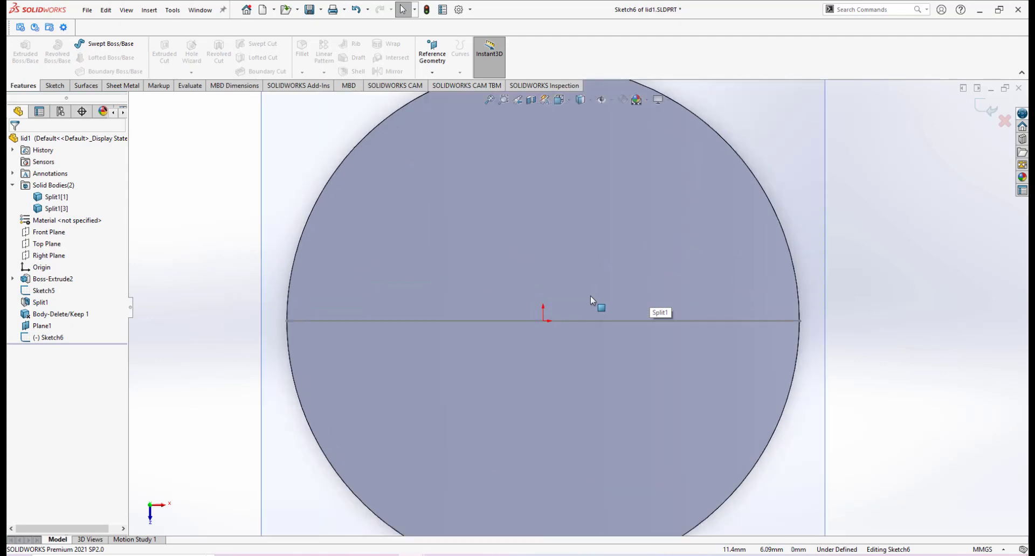
{"action": "scroll", "coordinate": [590, 300], "scroll_direction": "up", "scroll_amount": 3}
{"action": "scroll", "coordinate": [542, 310], "scroll_direction": "down", "scroll_amount": 2}
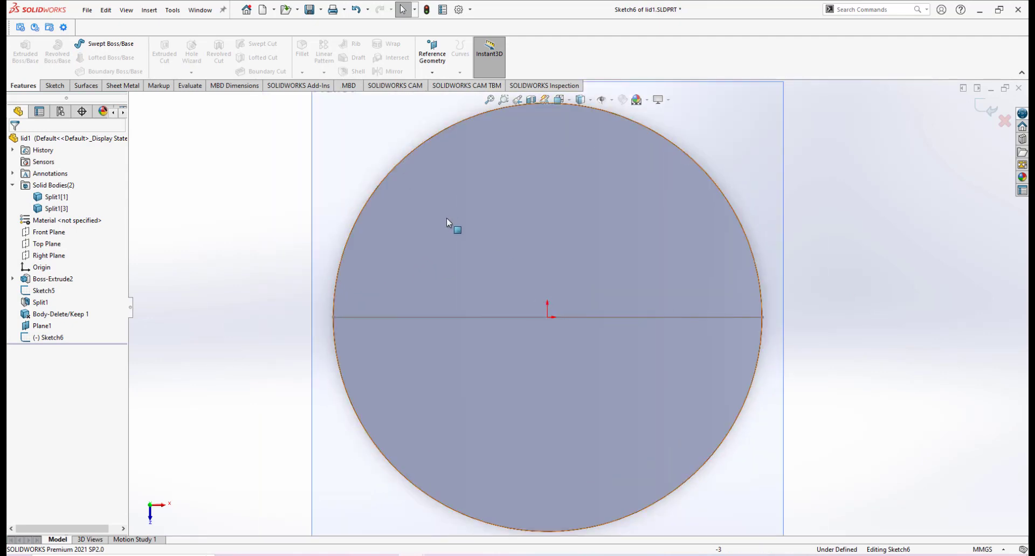
{"action": "scroll", "coordinate": [559, 270], "scroll_direction": "up", "scroll_amount": 2}
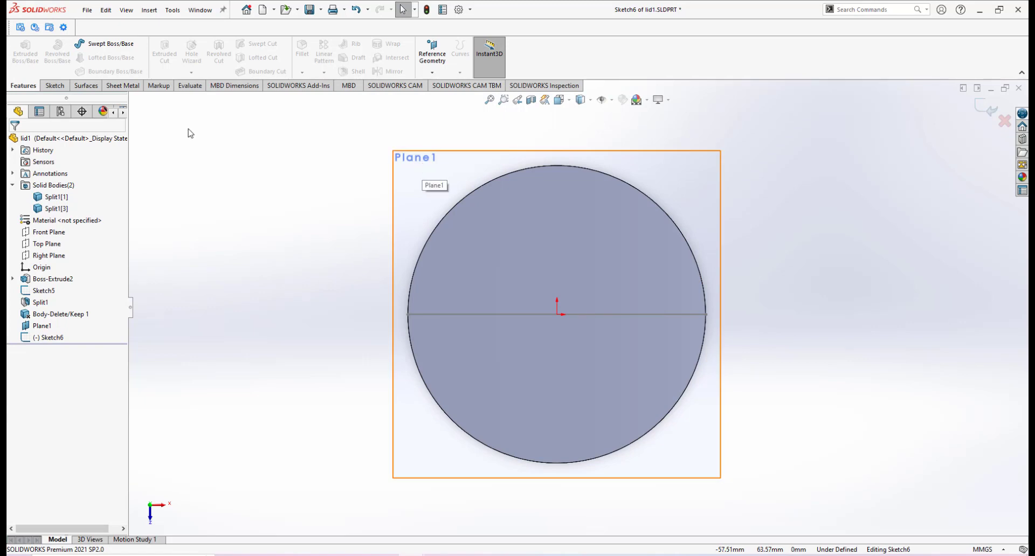
{"action": "left_click", "coordinate": [51, 85]}
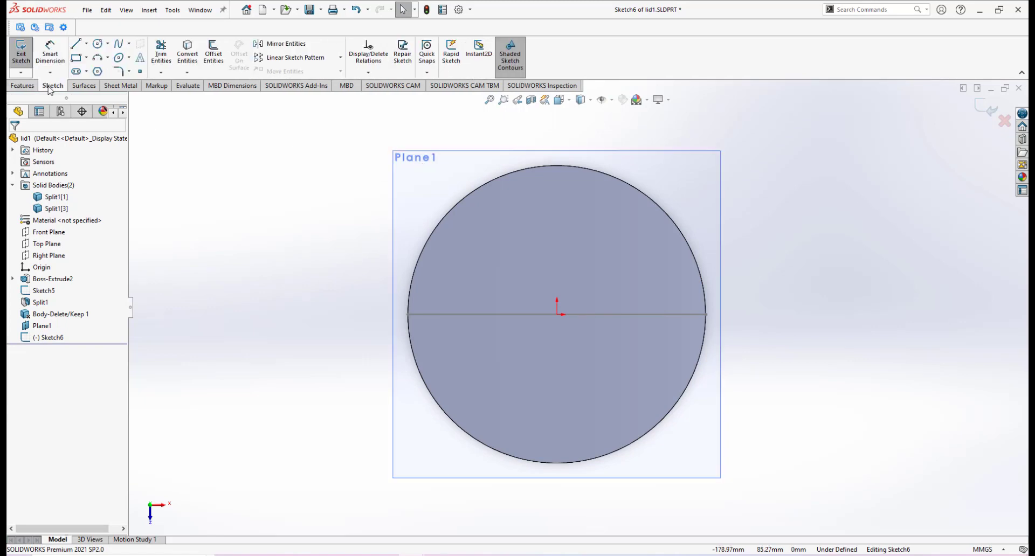
{"action": "left_click", "coordinate": [87, 44]}
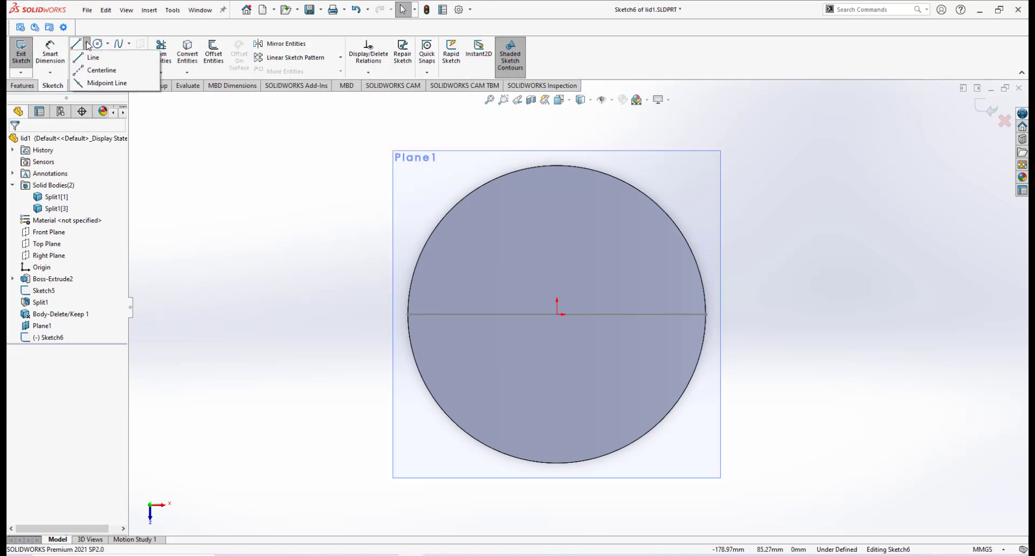
{"action": "left_click", "coordinate": [81, 71]}
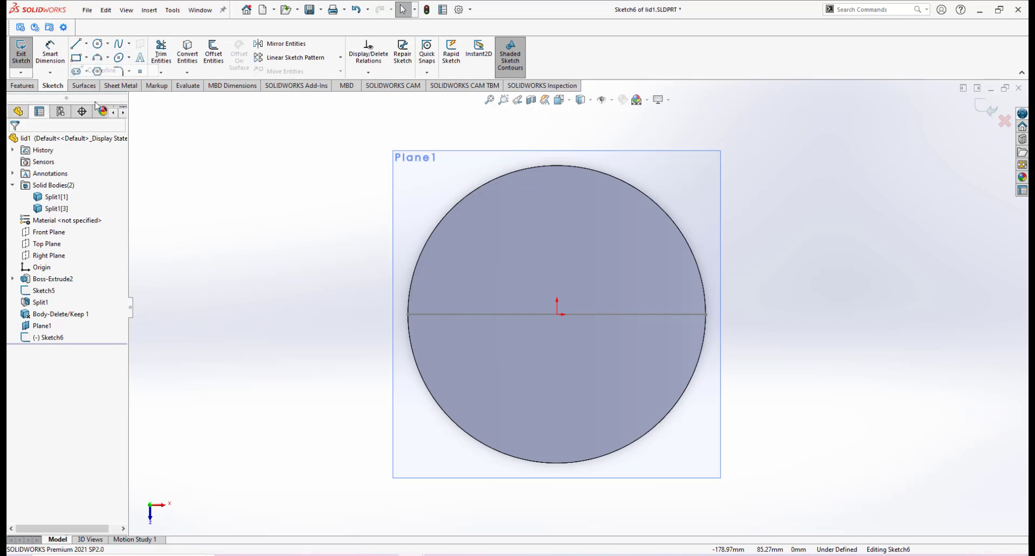
{"action": "left_click", "coordinate": [409, 315]}
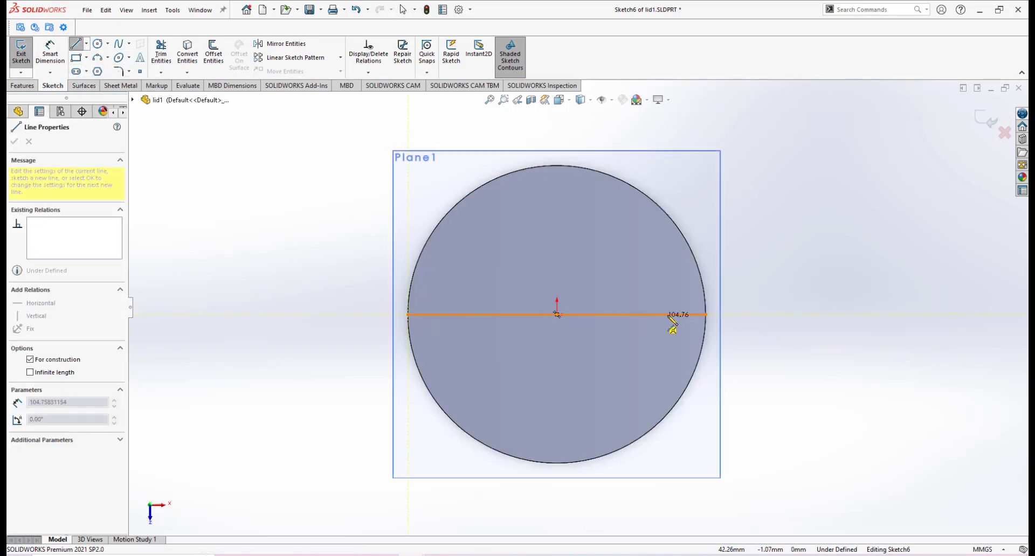
{"action": "left_click", "coordinate": [706, 315]}
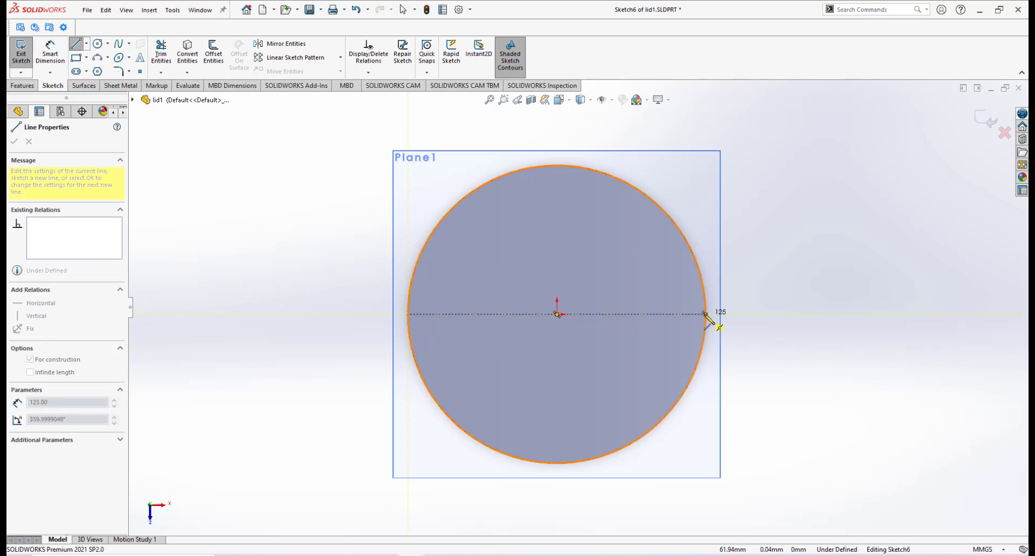
{"action": "right_click", "coordinate": [765, 324]}
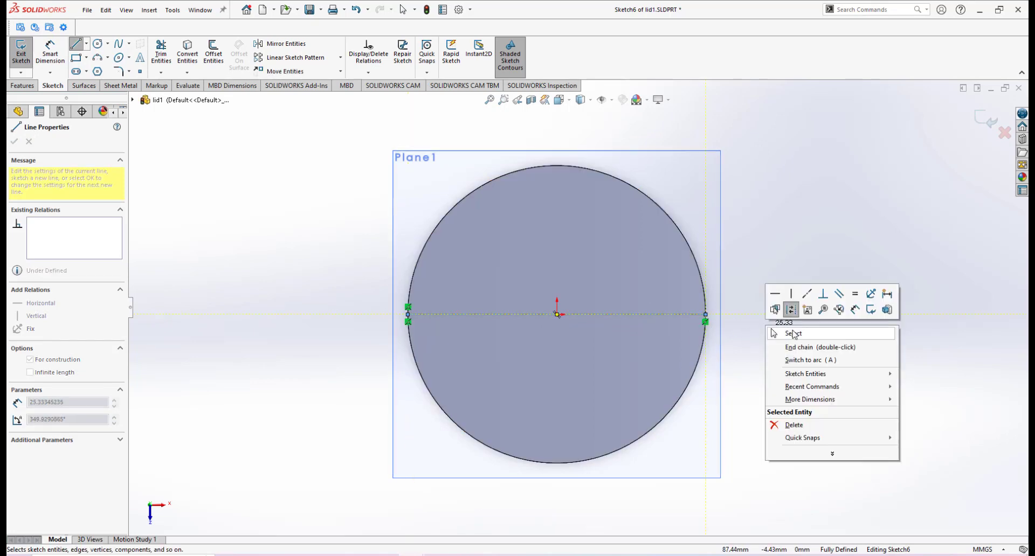
{"action": "left_click", "coordinate": [777, 335]}
Sketch a two-point spline on the centerline starting about 30 mm left of the origin, and arch it upward with its left tangent at about 78°
{"action": "scroll", "coordinate": [630, 315], "scroll_direction": "down", "scroll_amount": 1}
{"action": "scroll", "coordinate": [629, 312], "scroll_direction": "up", "scroll_amount": 1}
{"action": "scroll", "coordinate": [629, 312], "scroll_direction": "down", "scroll_amount": 1}
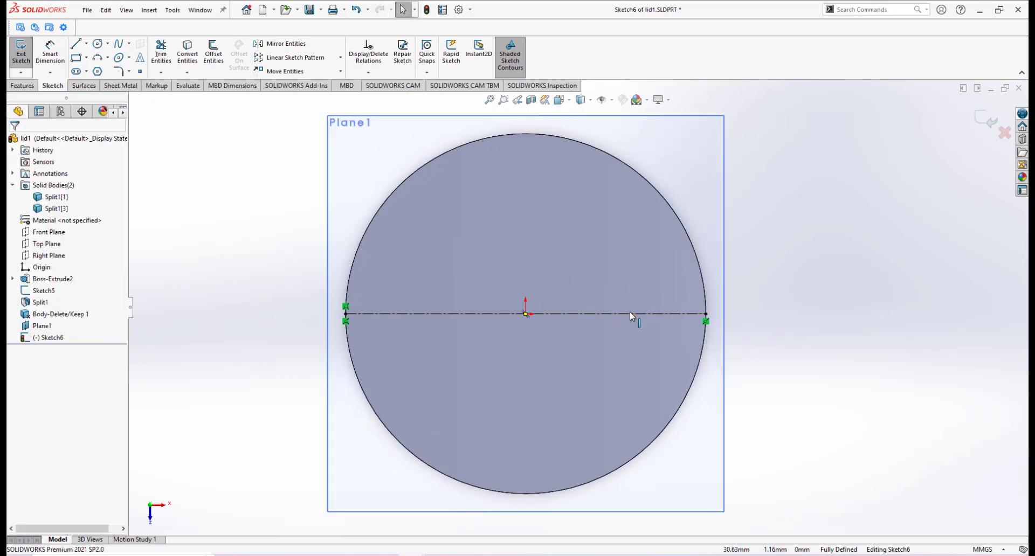
{"action": "left_click", "coordinate": [118, 46]}
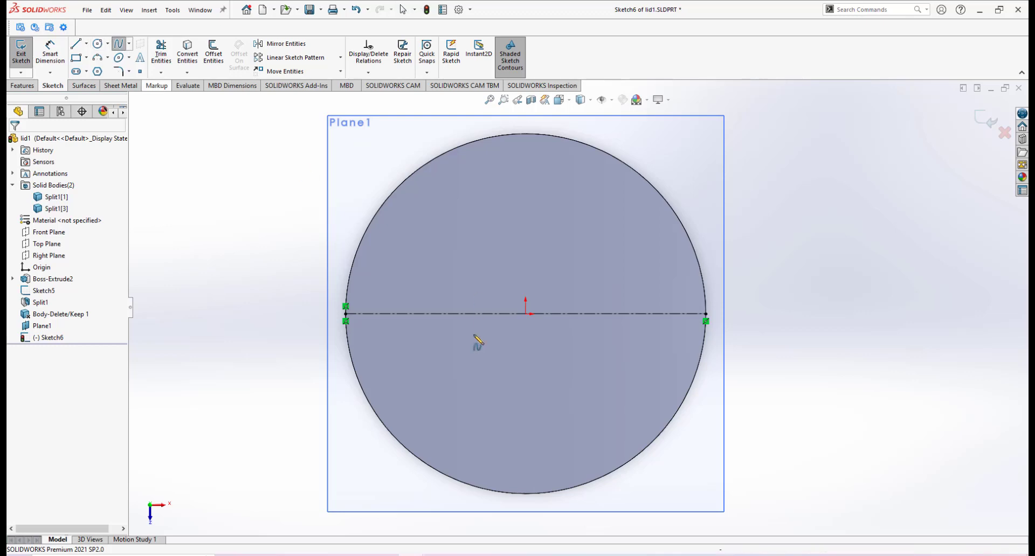
{"action": "left_click", "coordinate": [438, 314]}
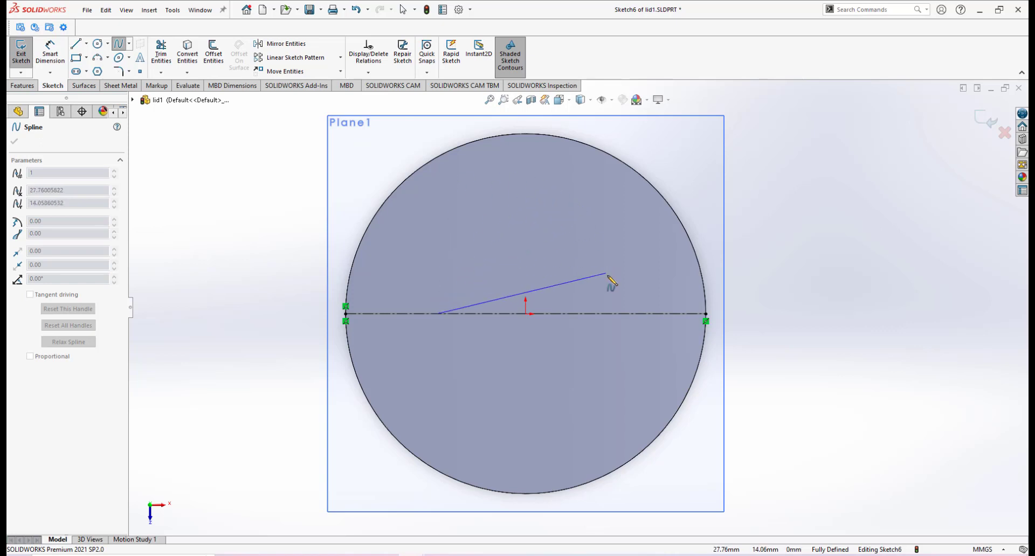
{"action": "left_click", "coordinate": [661, 314]}
{"action": "right_click", "coordinate": [670, 339]}
{"action": "left_click", "coordinate": [680, 340]}
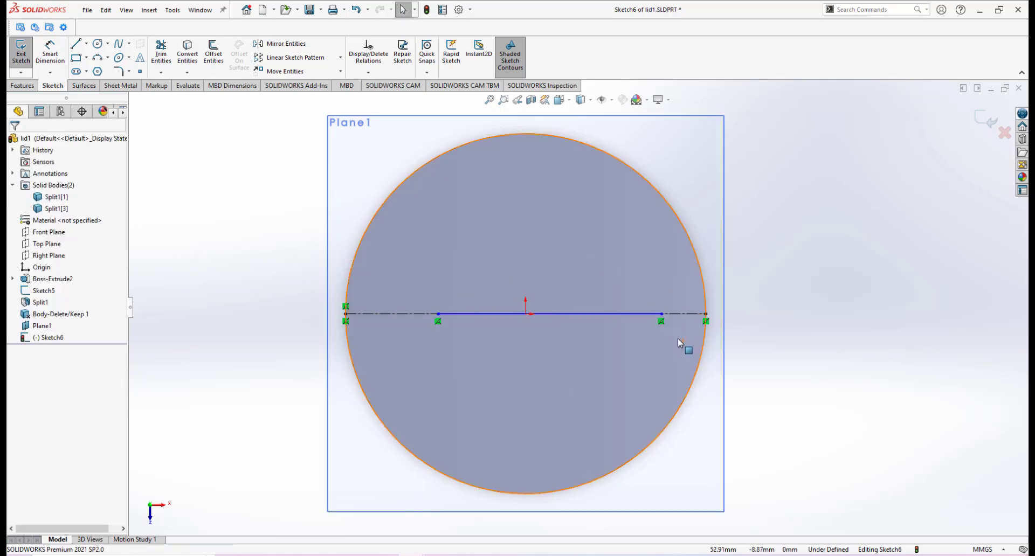
{"action": "left_click", "coordinate": [438, 315]}
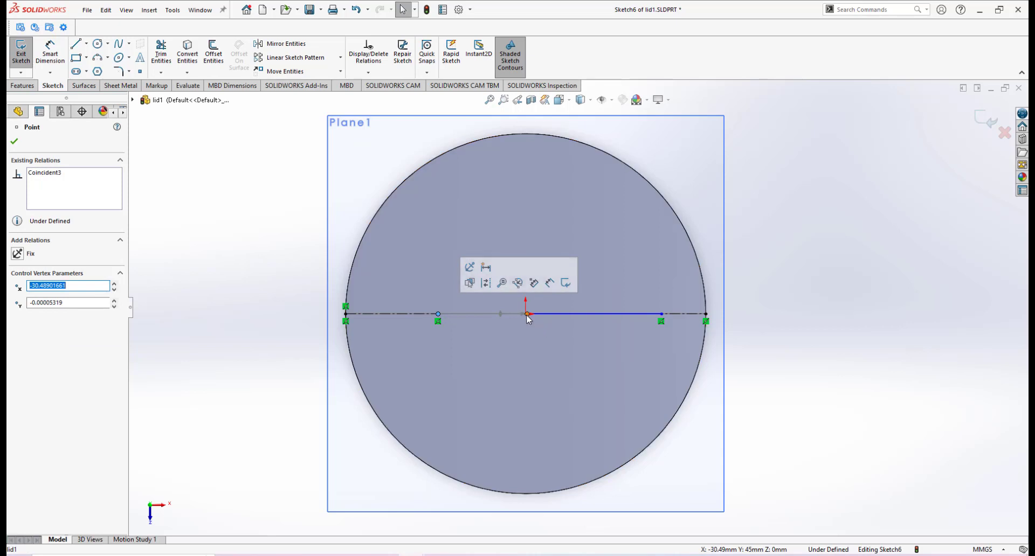
{"action": "left_click_drag", "start_coordinate": [527, 319], "coordinate": [460, 207]}
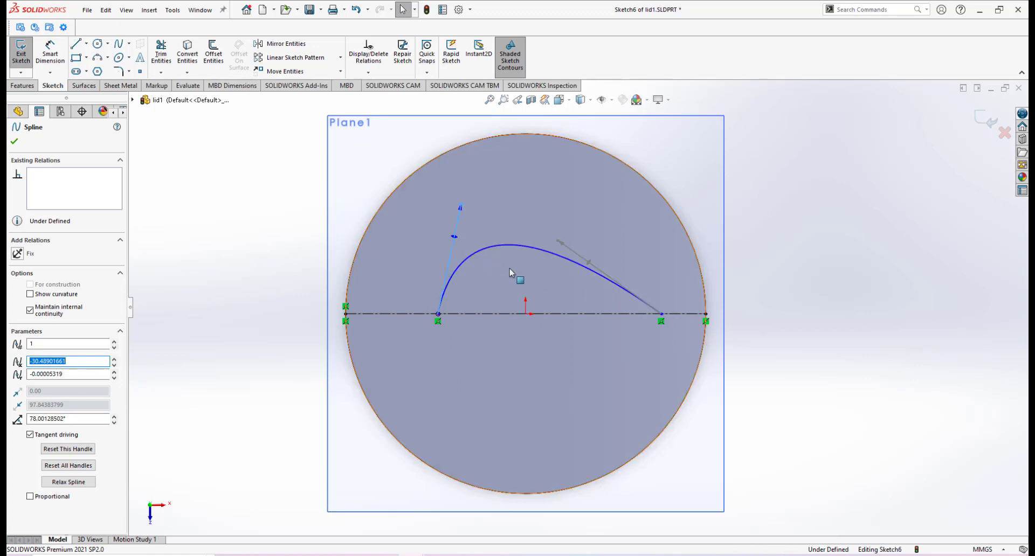
Make the tangent handle at the spline's left endpoint vertical
{"action": "scroll", "coordinate": [511, 273], "scroll_direction": "down", "scroll_amount": 2}
{"action": "scroll", "coordinate": [458, 329], "scroll_direction": "down", "scroll_amount": 1}
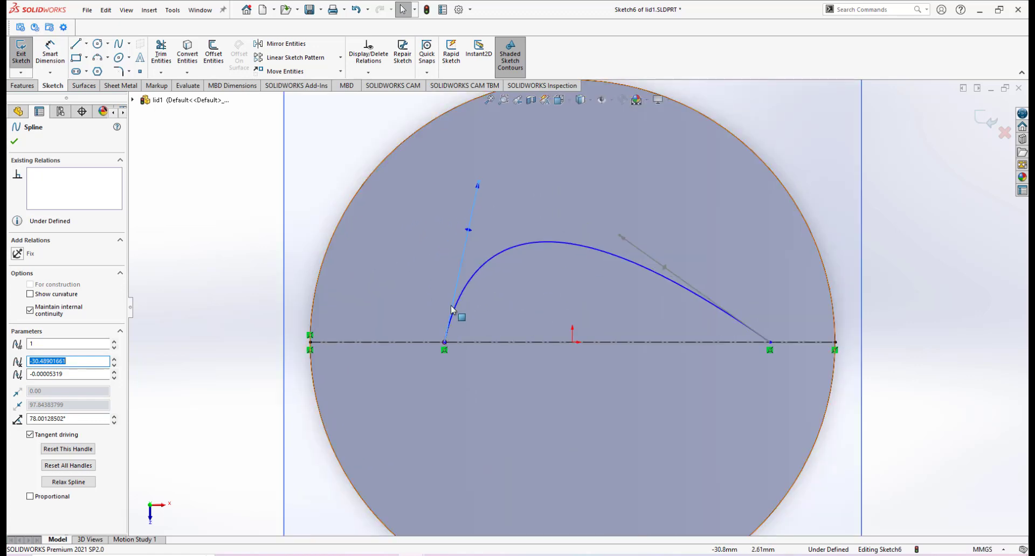
{"action": "scroll", "coordinate": [454, 345], "scroll_direction": "down", "scroll_amount": 2}
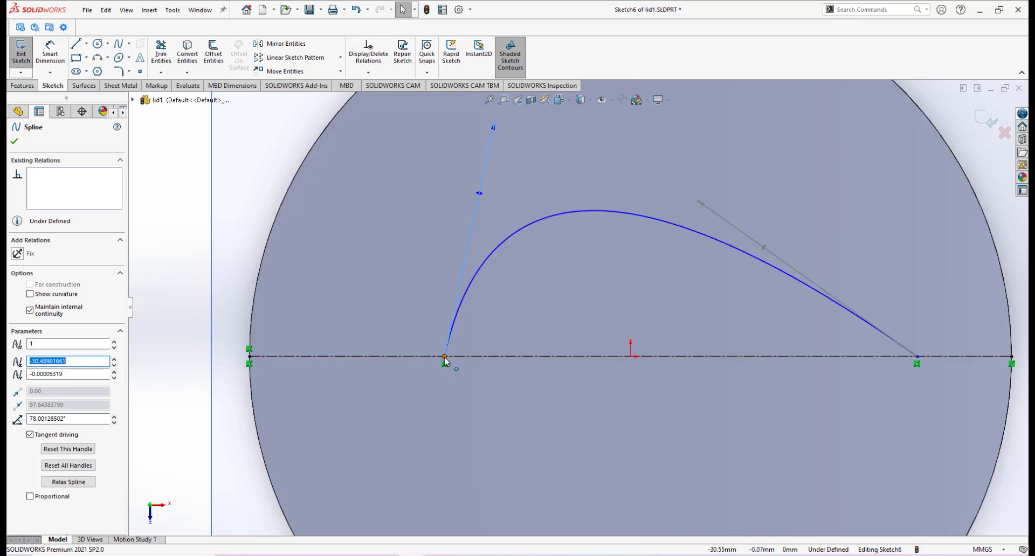
{"action": "scroll", "coordinate": [505, 370], "scroll_direction": "up", "scroll_amount": 2}
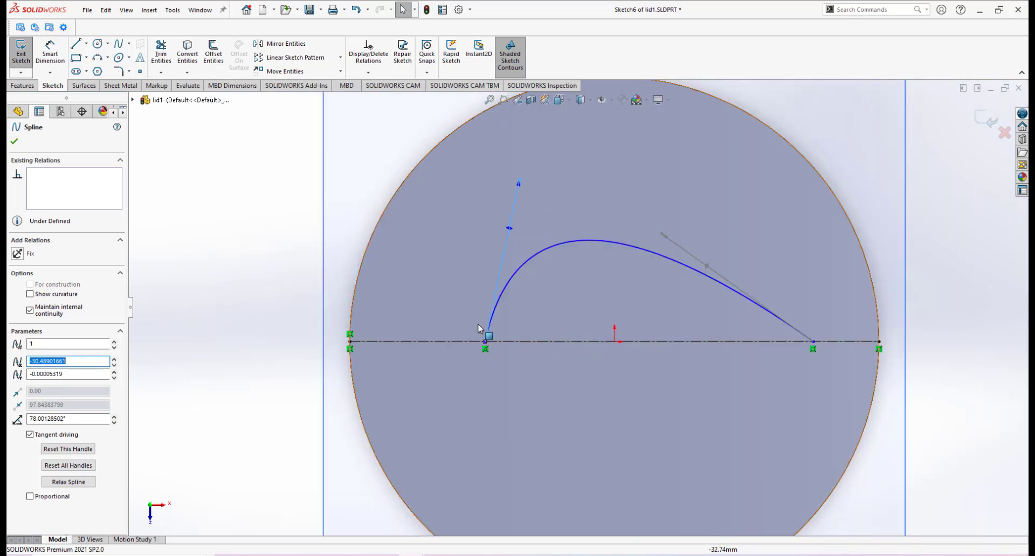
{"action": "left_click", "coordinate": [519, 186]}
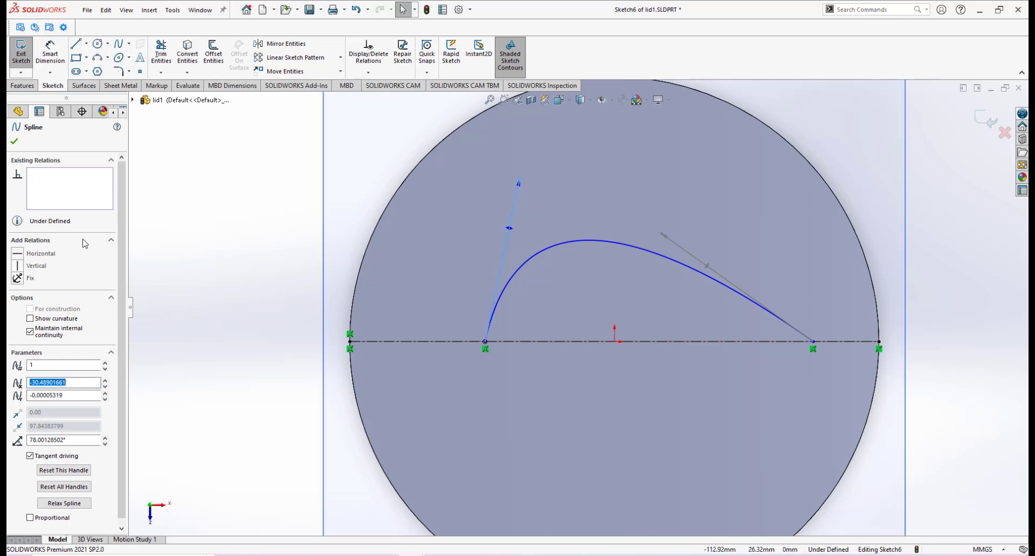
{"action": "left_click", "coordinate": [18, 266]}
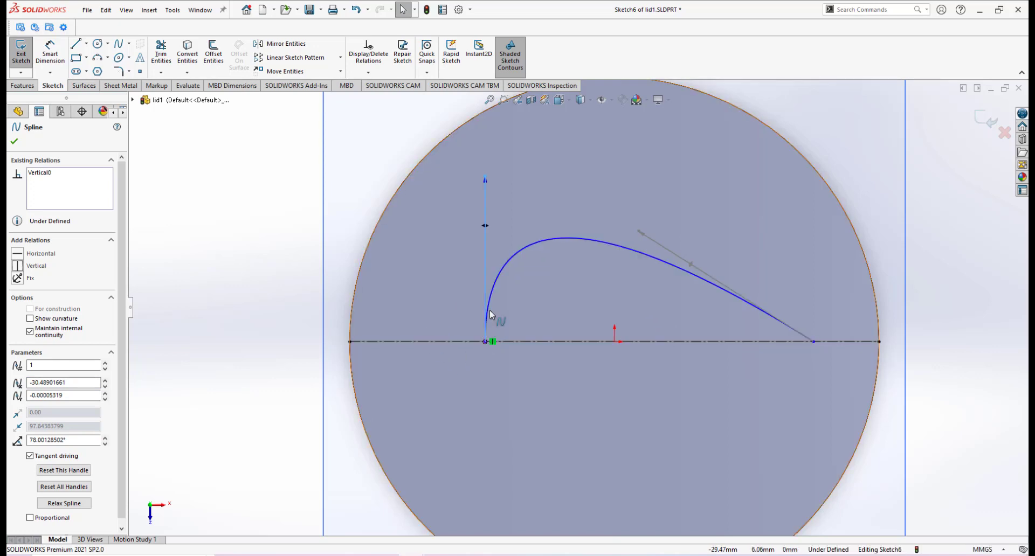
Make the tangent handle at the spline's right endpoint vertical
{"action": "scroll", "coordinate": [490, 318], "scroll_direction": "down", "scroll_amount": 2}
{"action": "scroll", "coordinate": [525, 331], "scroll_direction": "up", "scroll_amount": 2}
{"action": "scroll", "coordinate": [526, 348], "scroll_direction": "down", "scroll_amount": 3}
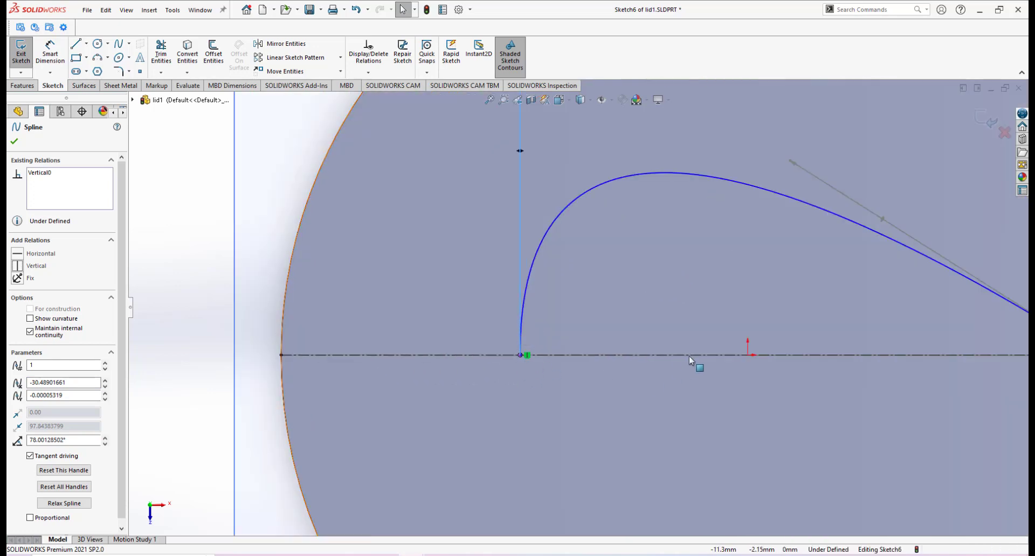
{"action": "scroll", "coordinate": [689, 355], "scroll_direction": "up", "scroll_amount": 3}
{"action": "scroll", "coordinate": [700, 322], "scroll_direction": "down", "scroll_amount": 1}
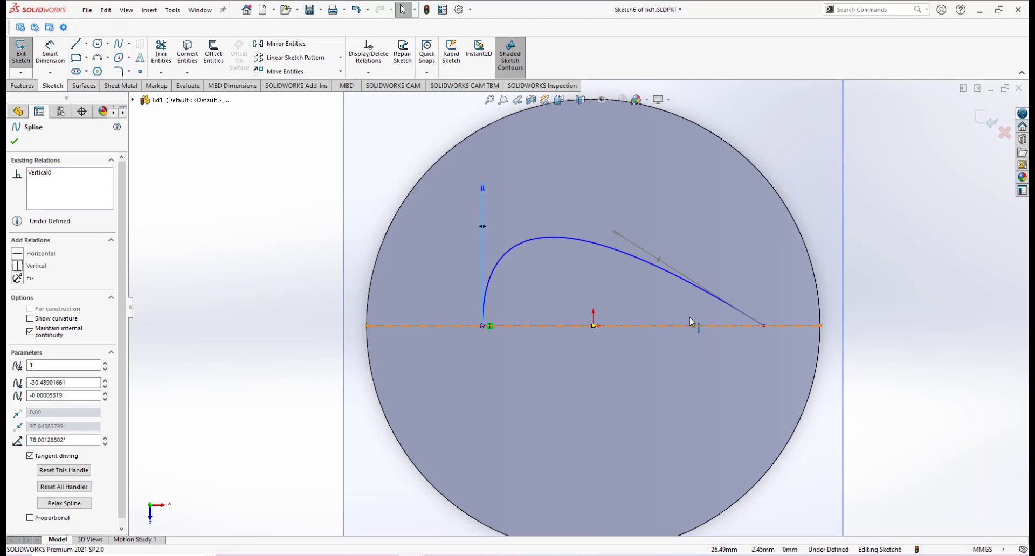
{"action": "left_click", "coordinate": [615, 232]}
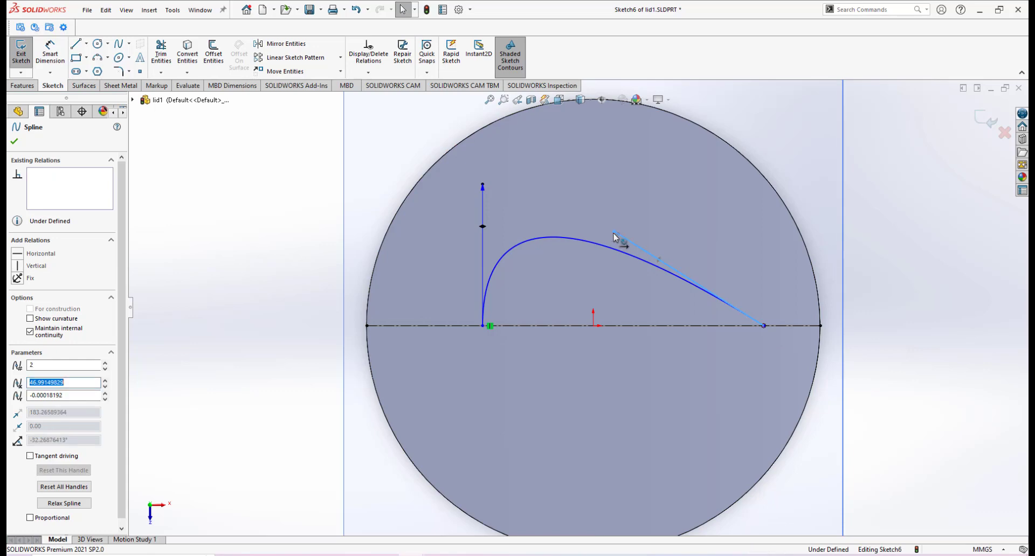
{"action": "left_click", "coordinate": [21, 265]}
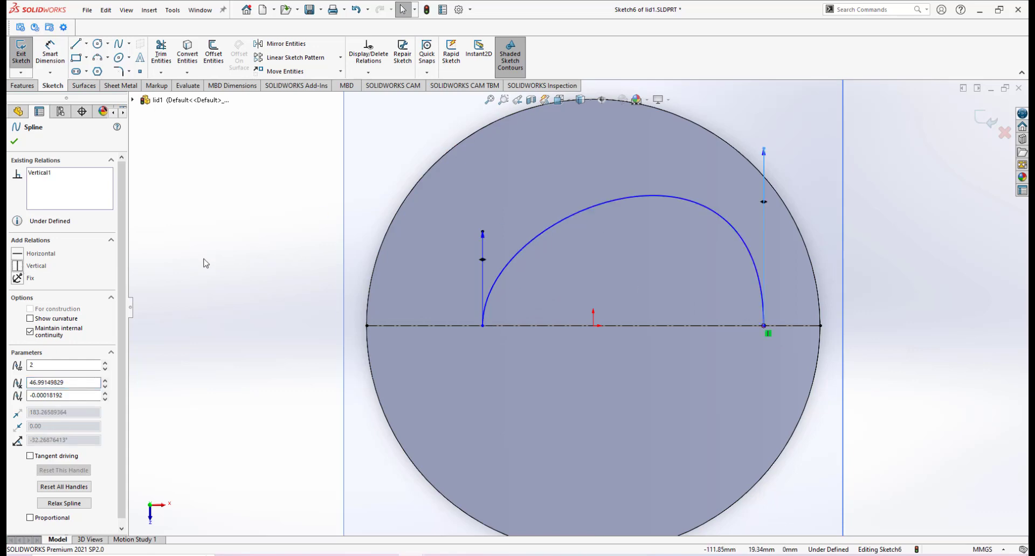
Shorten the right tangent handle to a weighting of about 84 and lengthen the left to about 144, comparing with the reference lid sketch
{"action": "key", "text": "z"}
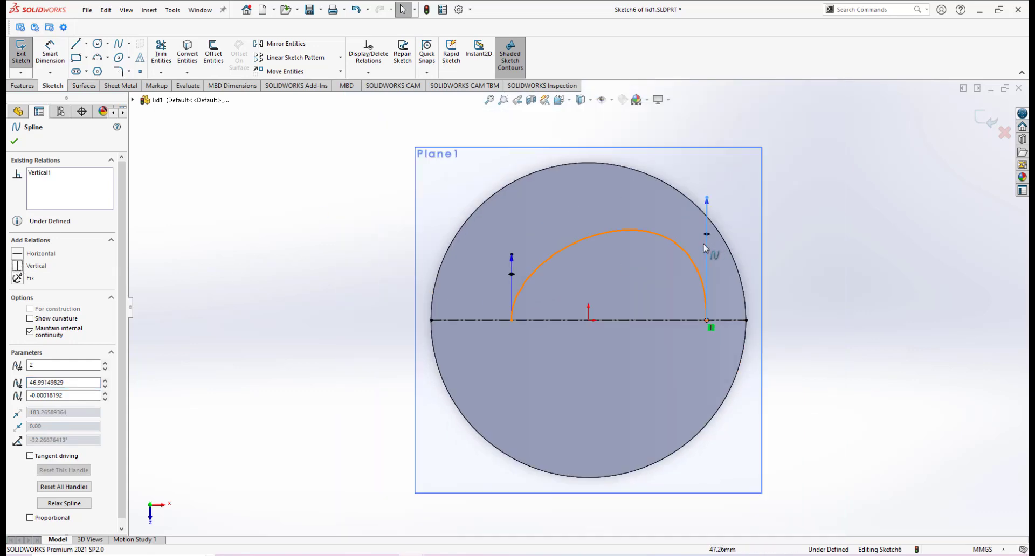
{"action": "scroll", "coordinate": [704, 245], "scroll_direction": "down", "scroll_amount": 2}
{"action": "scroll", "coordinate": [589, 309], "scroll_direction": "up", "scroll_amount": 1}
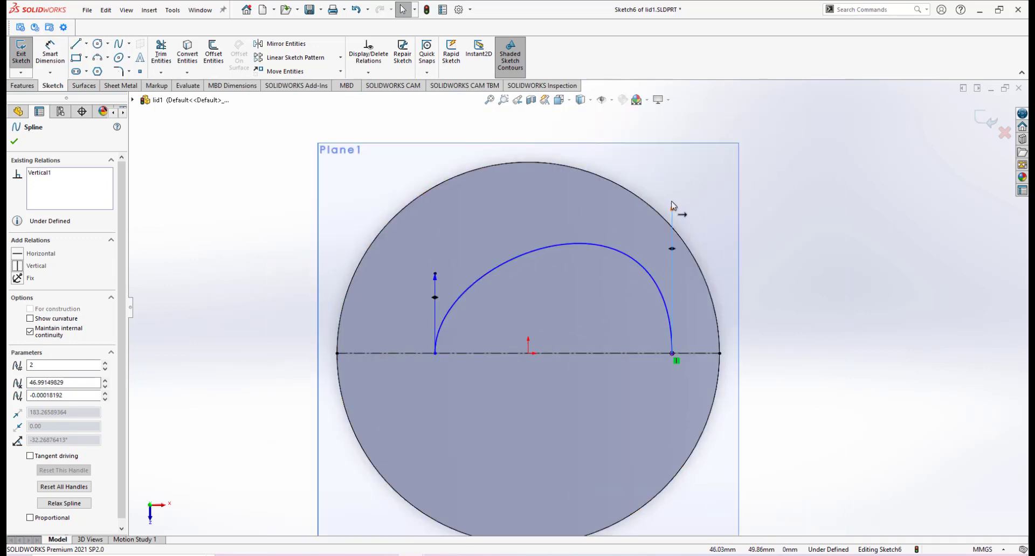
{"action": "left_click_drag", "start_coordinate": [672, 205], "coordinate": [674, 292]}
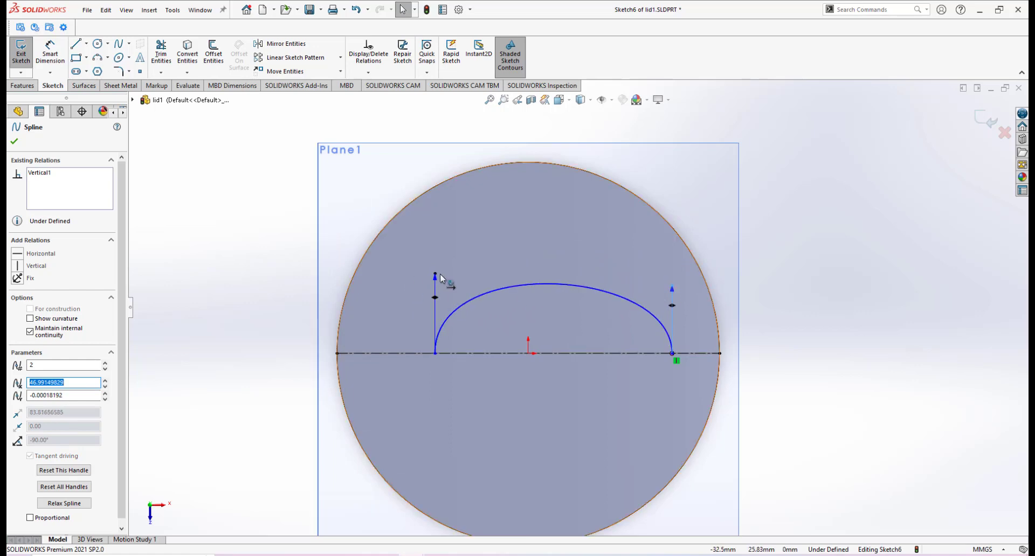
{"action": "left_click_drag", "start_coordinate": [435, 274], "coordinate": [454, 237]}
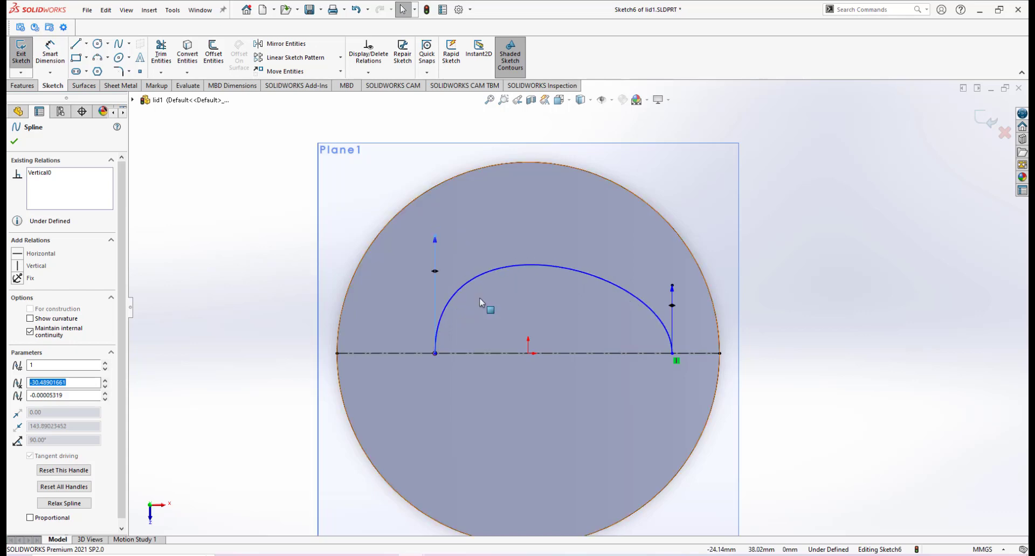
{"action": "mouse_move", "coordinate": [412, 555]}
{"action": "mouse_move", "coordinate": [377, 531]}
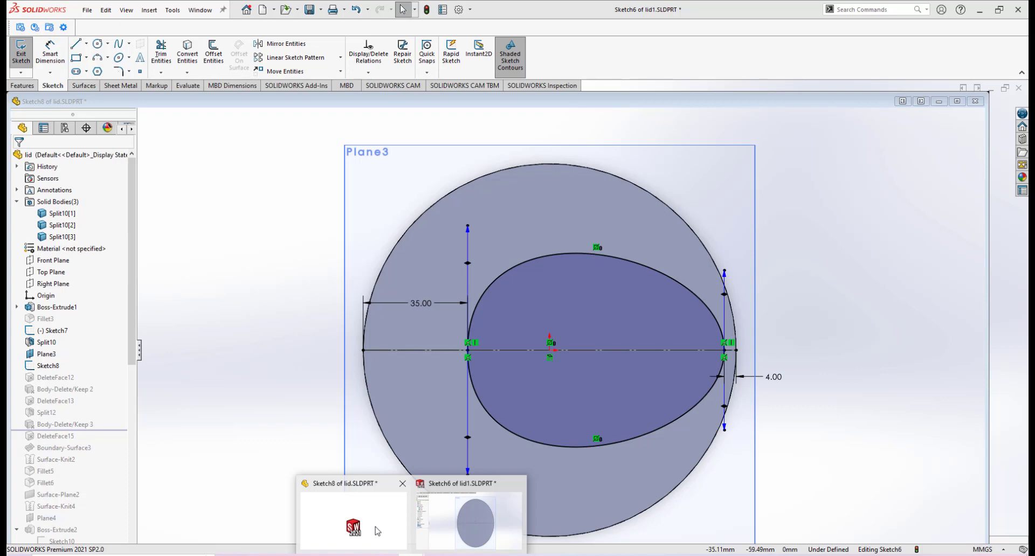
{"action": "left_click", "coordinate": [445, 499]}
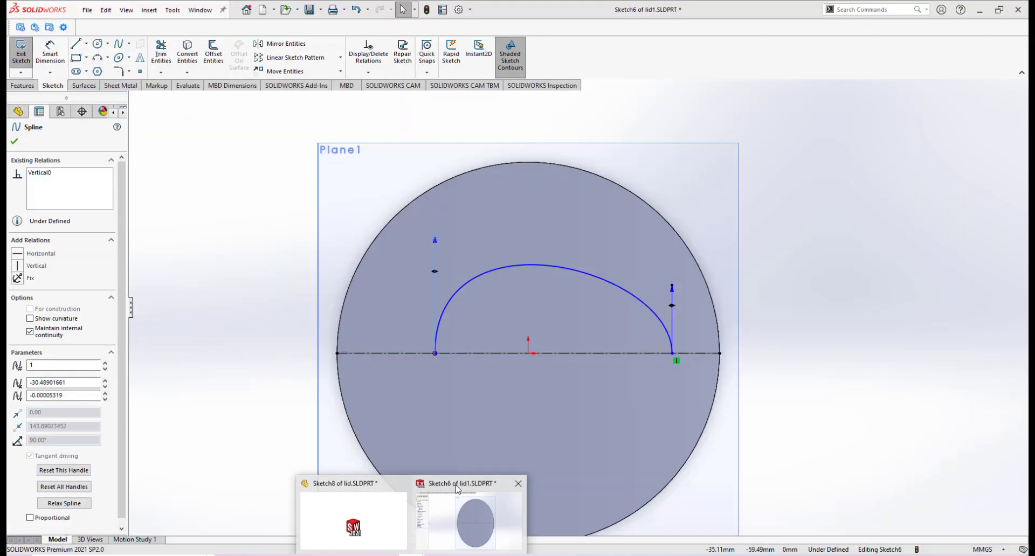
{"action": "left_click", "coordinate": [467, 349]}
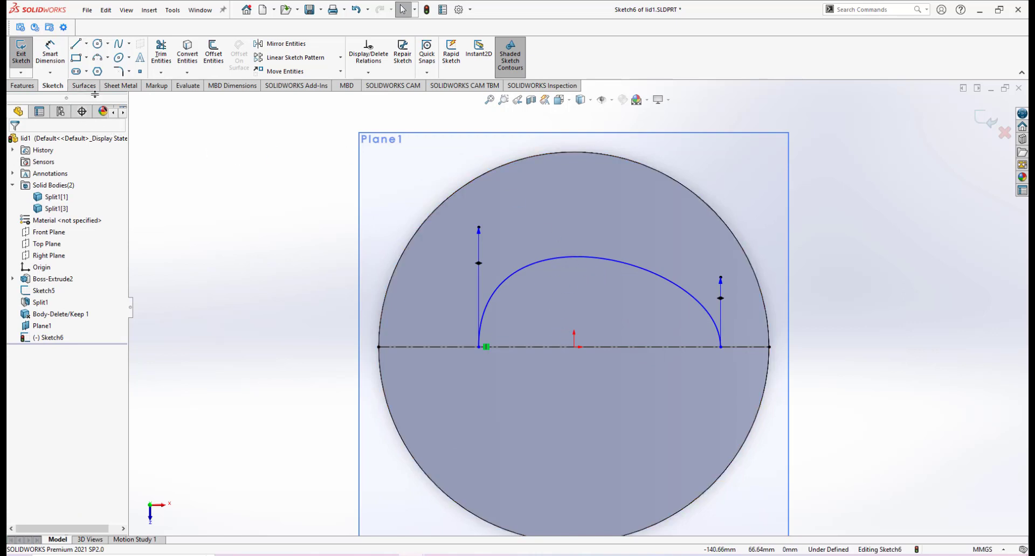
Mirror the spline about the horizontal centerline to close the egg-shaped profile
{"action": "left_click", "coordinate": [288, 44]}
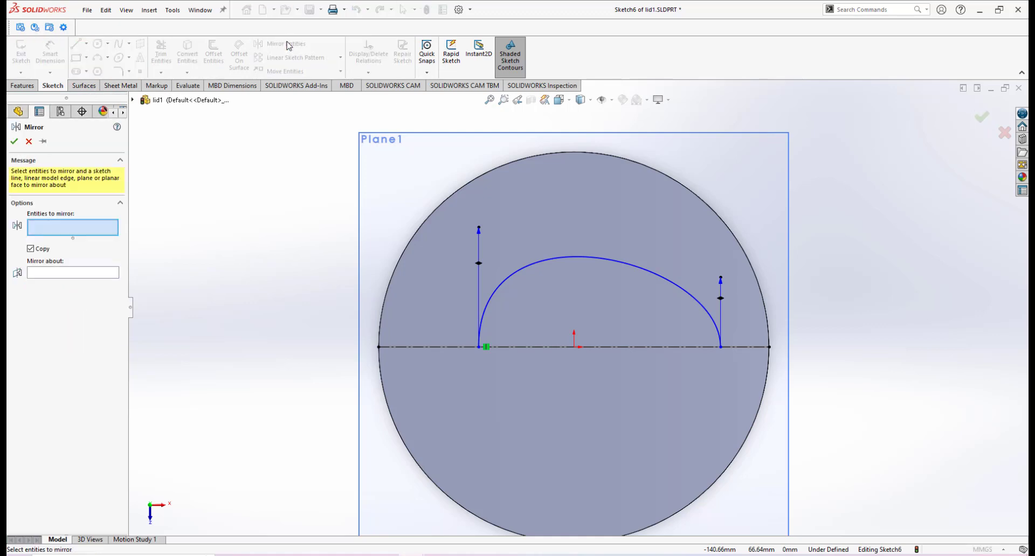
{"action": "left_click", "coordinate": [561, 258]}
{"action": "left_click", "coordinate": [48, 276]}
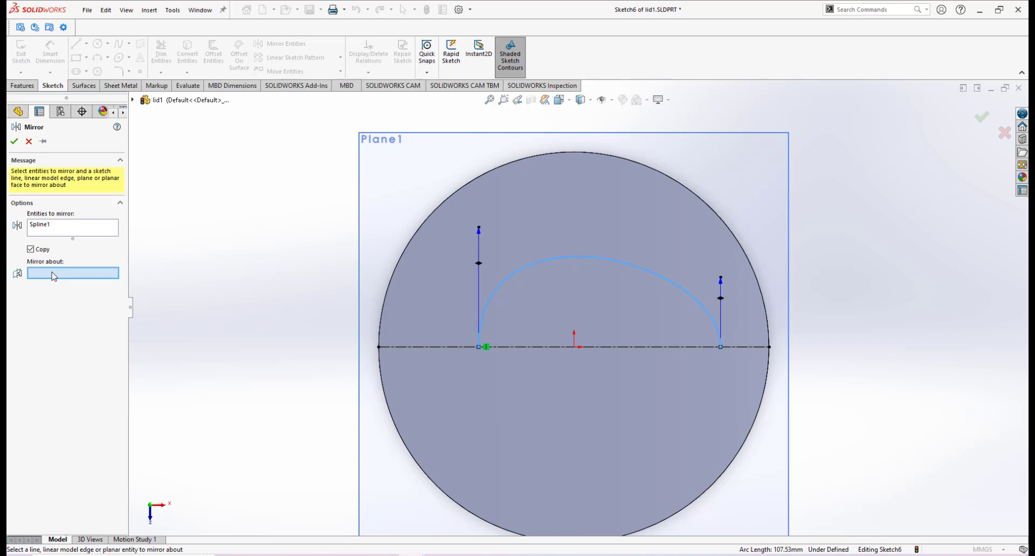
{"action": "left_click", "coordinate": [444, 347]}
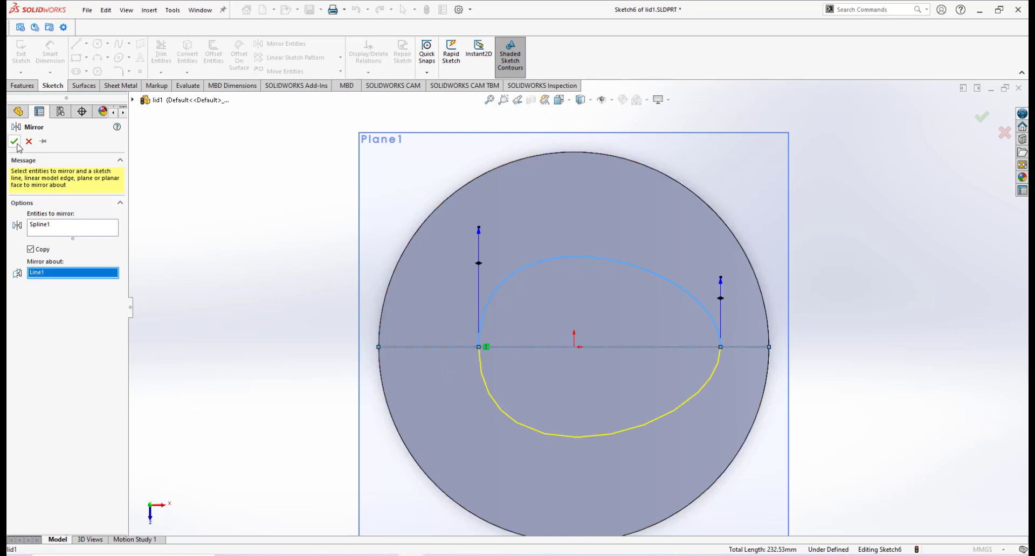
{"action": "left_click", "coordinate": [16, 143]}
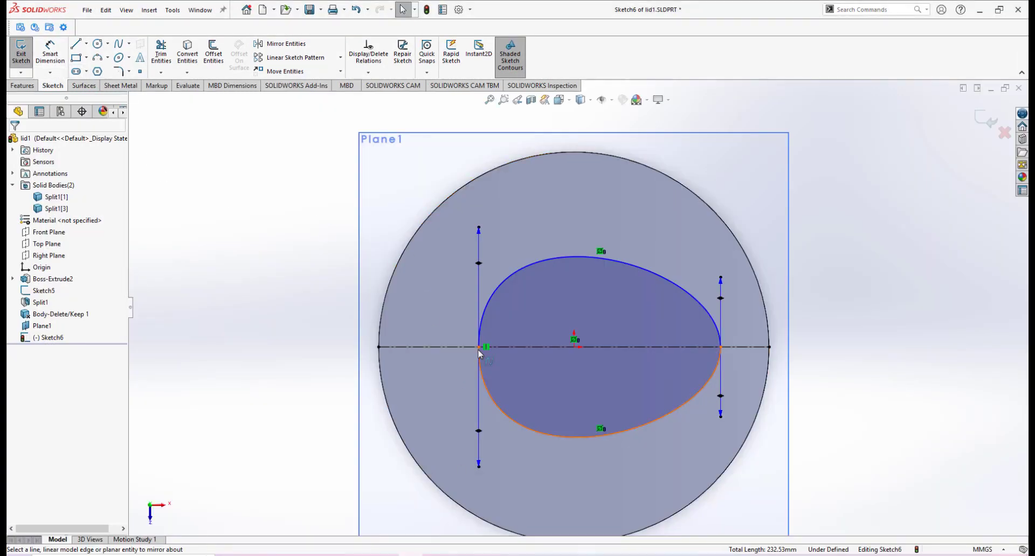
{"action": "left_click", "coordinate": [378, 348]}
{"action": "left_click", "coordinate": [379, 348]}
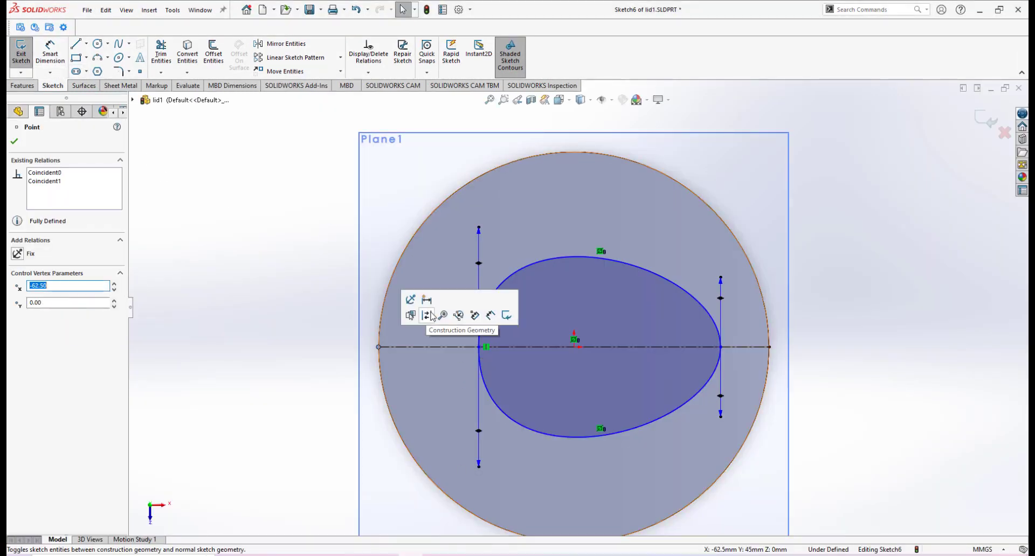
{"action": "left_click", "coordinate": [222, 164]}
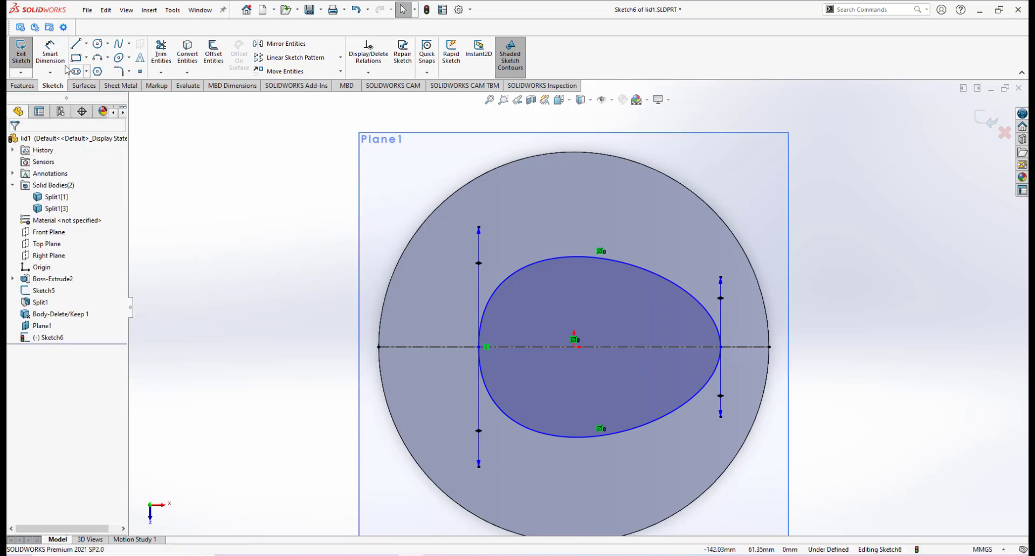
Dimension the distance from the disc's left edge to the egg profile's left end as 35 mm
{"action": "left_click", "coordinate": [47, 65]}
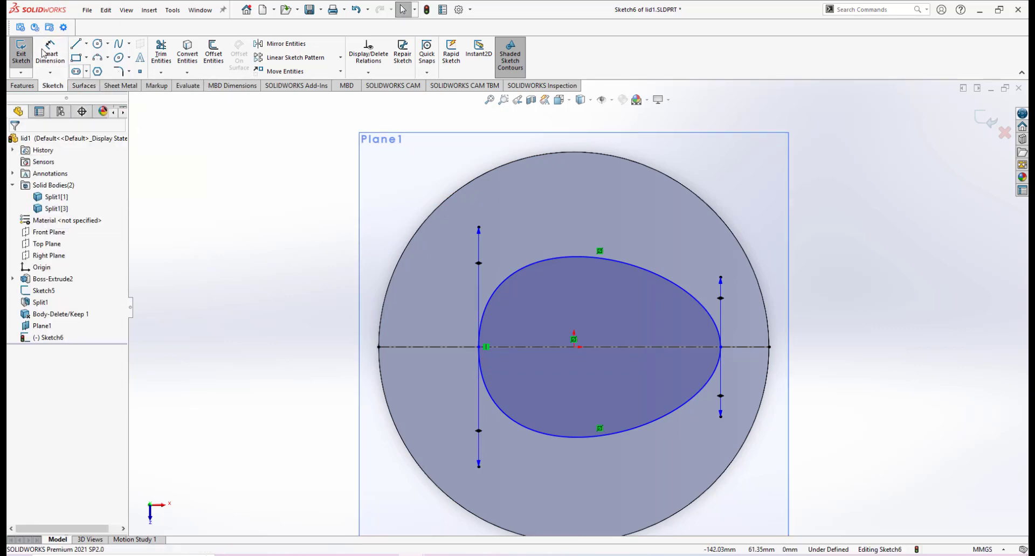
{"action": "left_click", "coordinate": [479, 347]}
{"action": "left_click", "coordinate": [378, 347]}
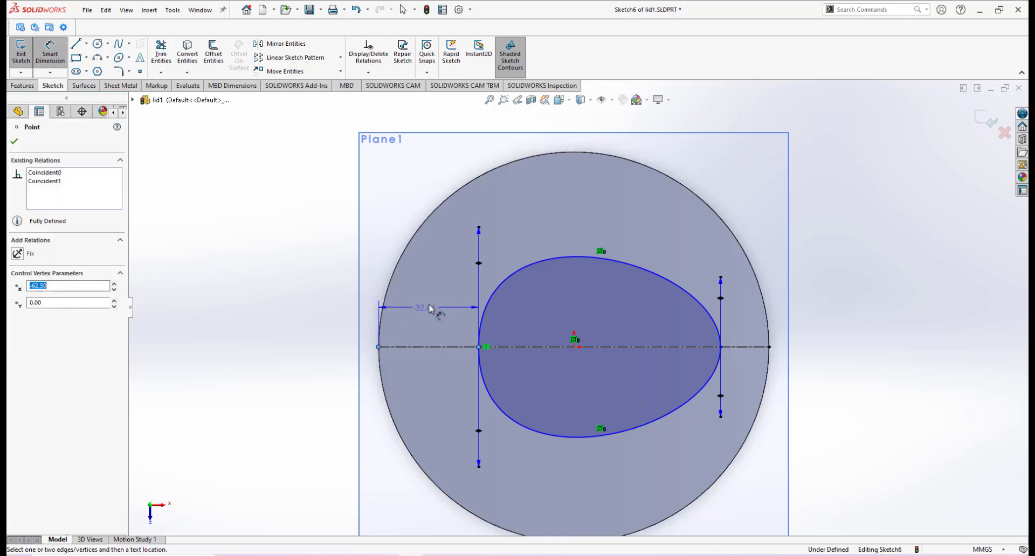
{"action": "left_click", "coordinate": [431, 302]}
{"action": "type", "text": "35"}
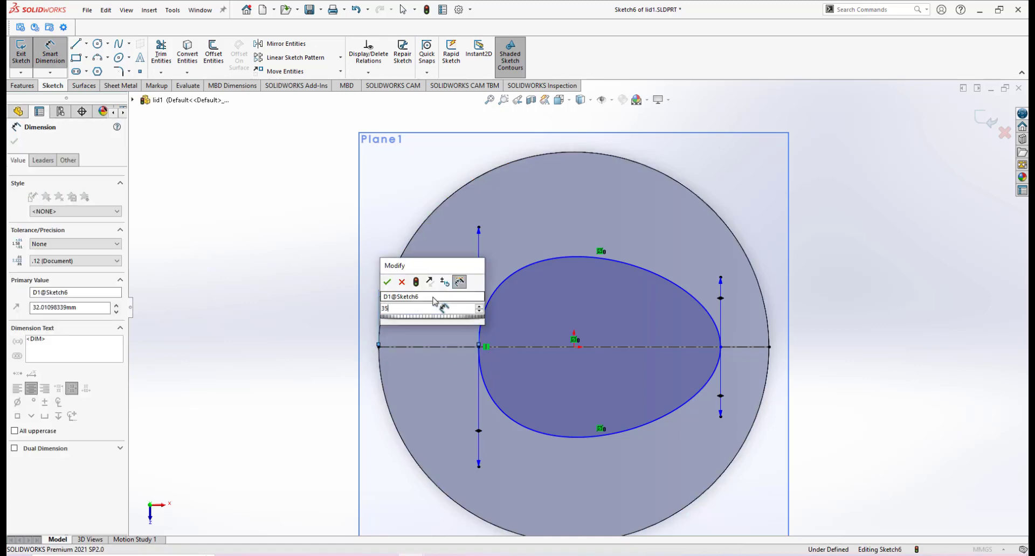
{"action": "key", "text": "Escape"}
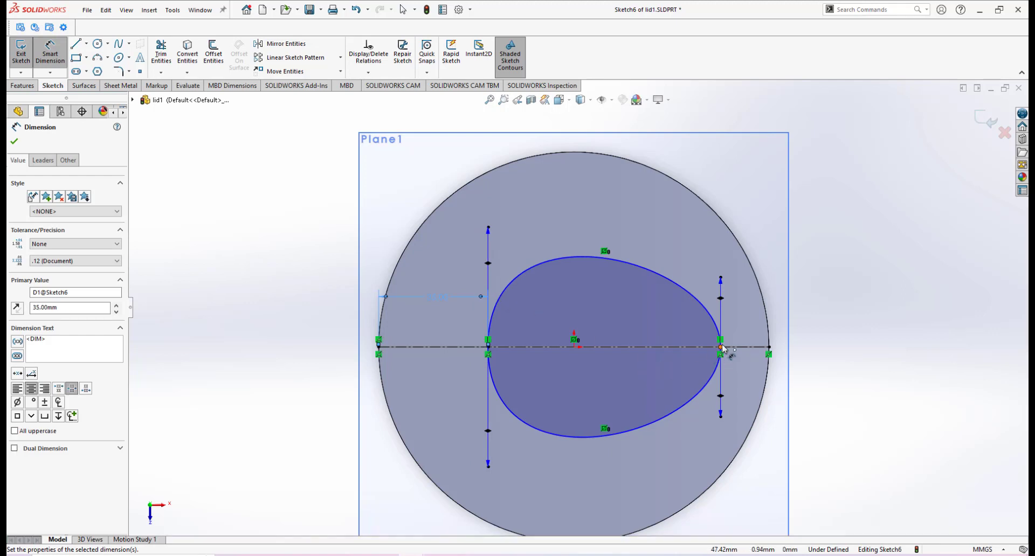
Dimension the gap between the egg profile's right end and the disc's right edge as 5 mm
{"action": "left_click", "coordinate": [769, 348]}
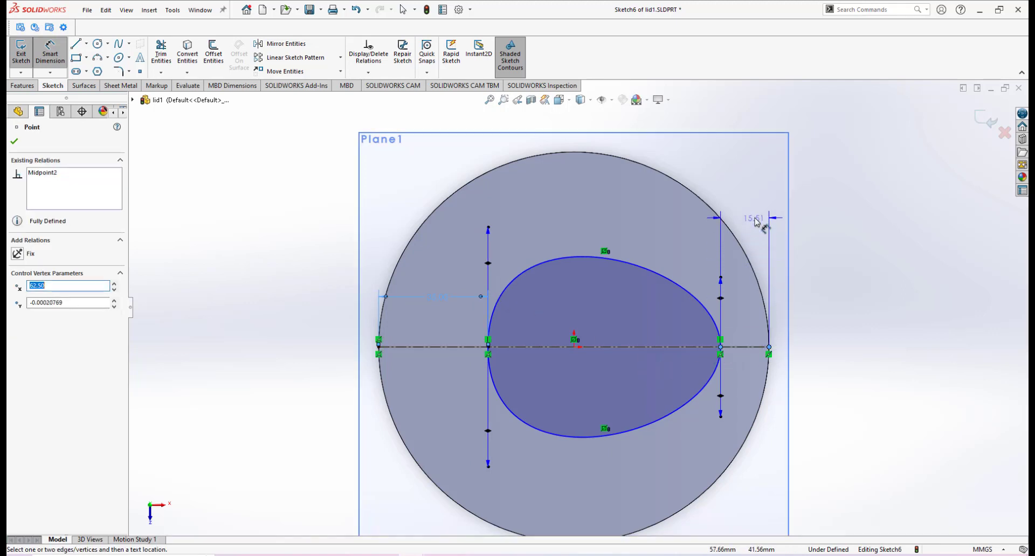
{"action": "left_click", "coordinate": [761, 219]}
{"action": "left_click", "coordinate": [709, 203]}
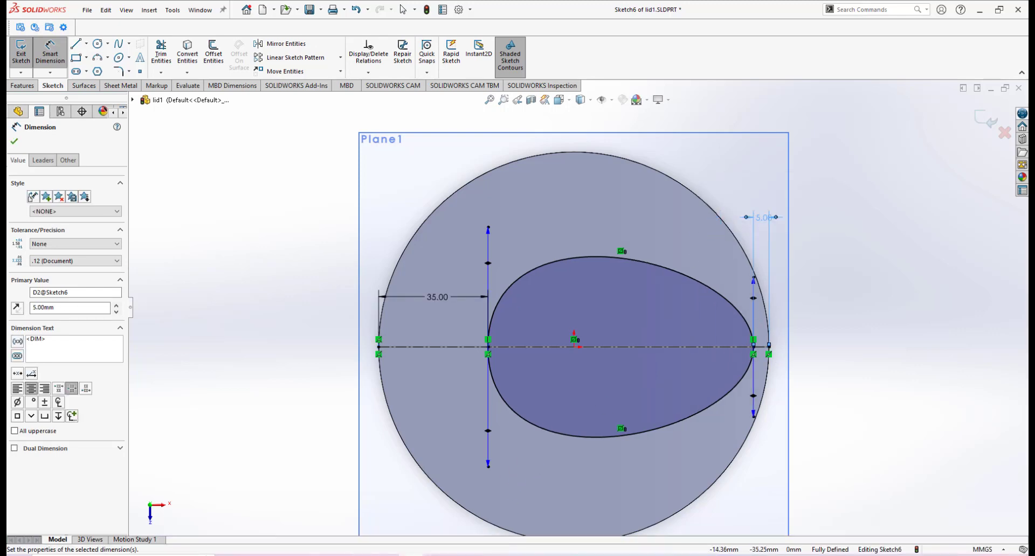
Check the reference lid sketch, set the right-hand gap dimension to 4 mm, and exit dimensioning
{"action": "mouse_move", "coordinate": [409, 554]}
{"action": "mouse_move", "coordinate": [377, 517]}
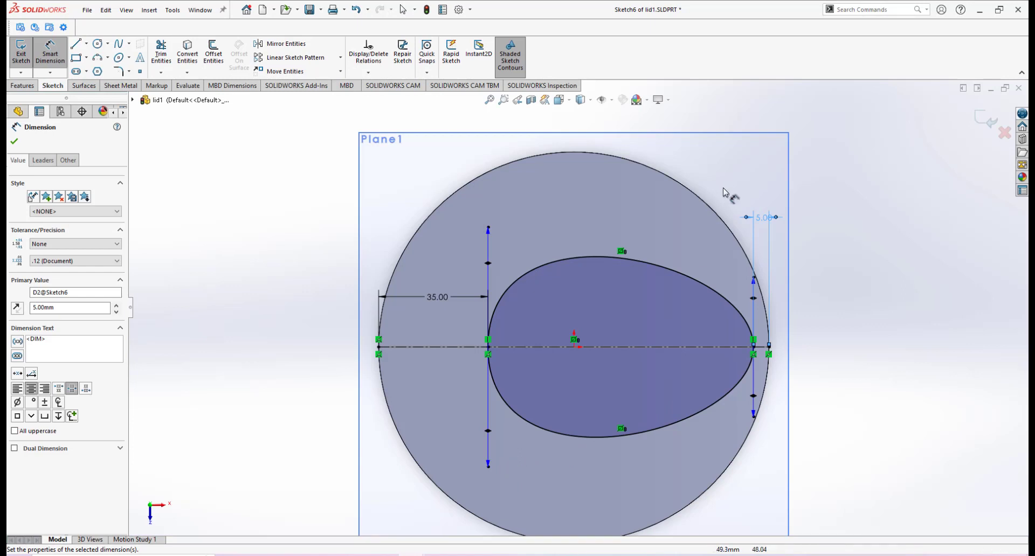
{"action": "double_click", "coordinate": [764, 219]}
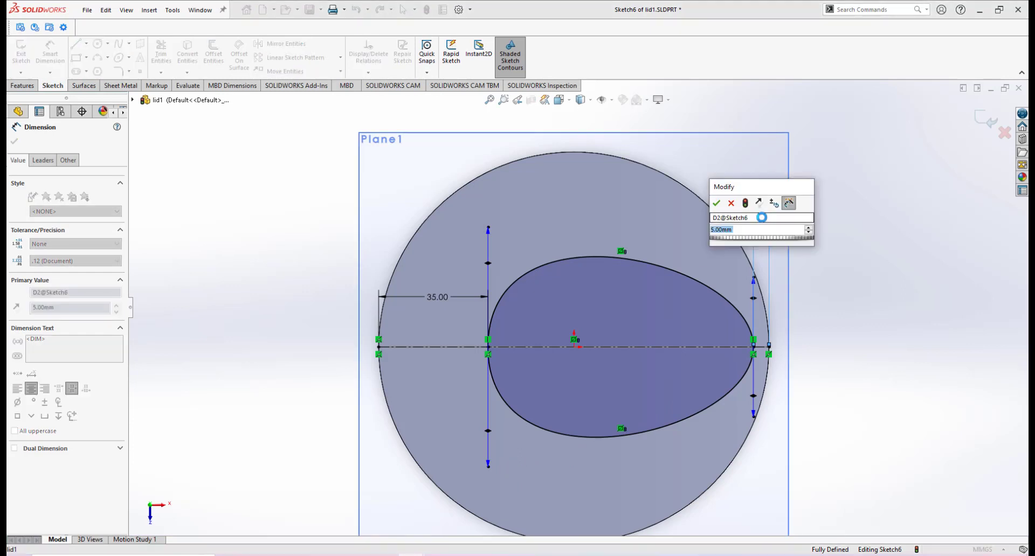
{"action": "key", "text": "Return"}
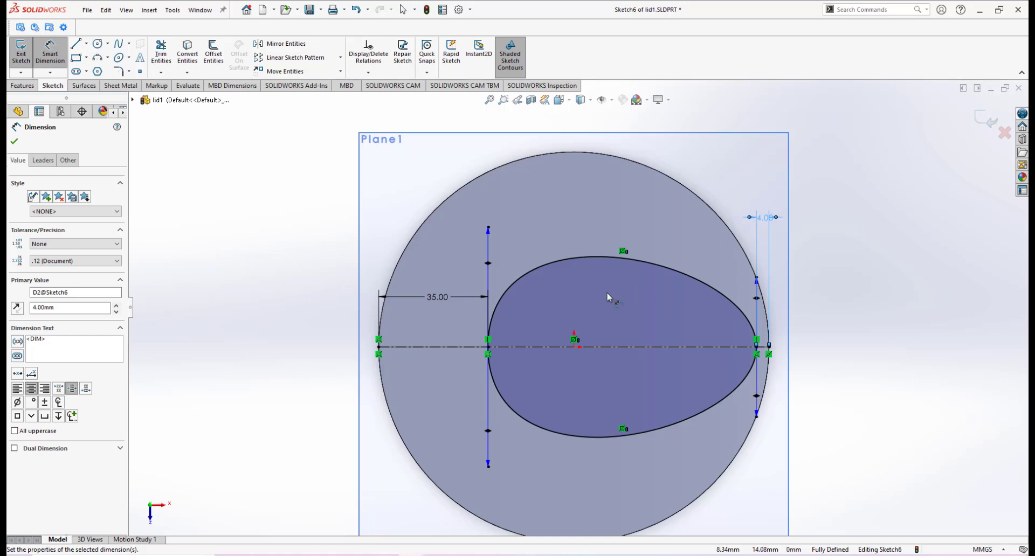
{"action": "right_click", "coordinate": [569, 283]}
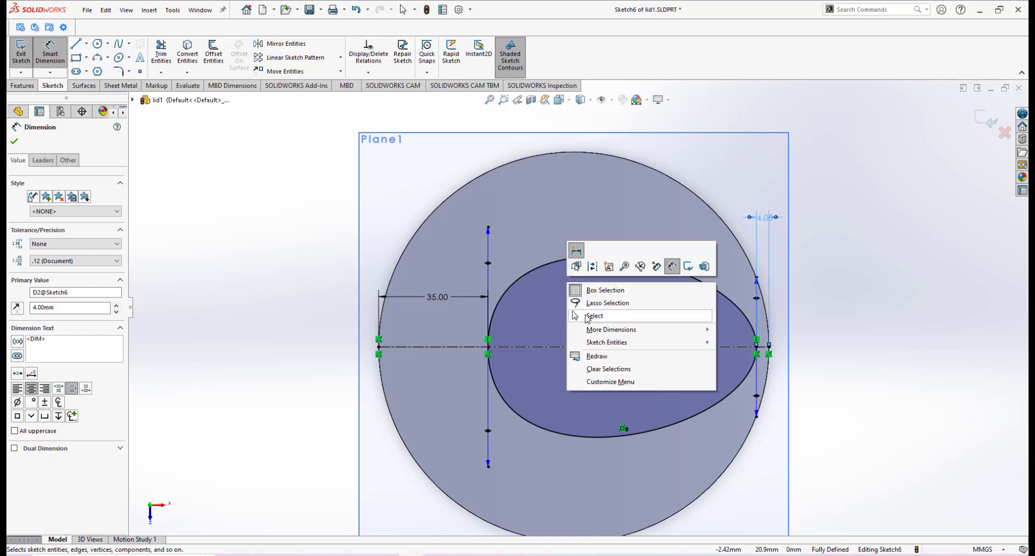
{"action": "left_click", "coordinate": [589, 319]}
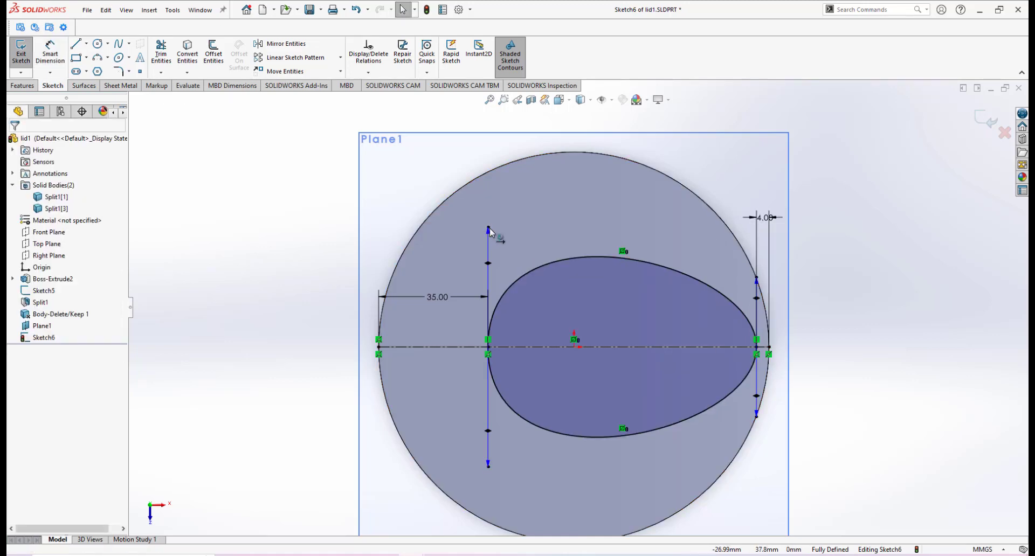
Try adjusting the upper tangent handle at the egg profile's left end, and undo the change
{"action": "left_click", "coordinate": [488, 229]}
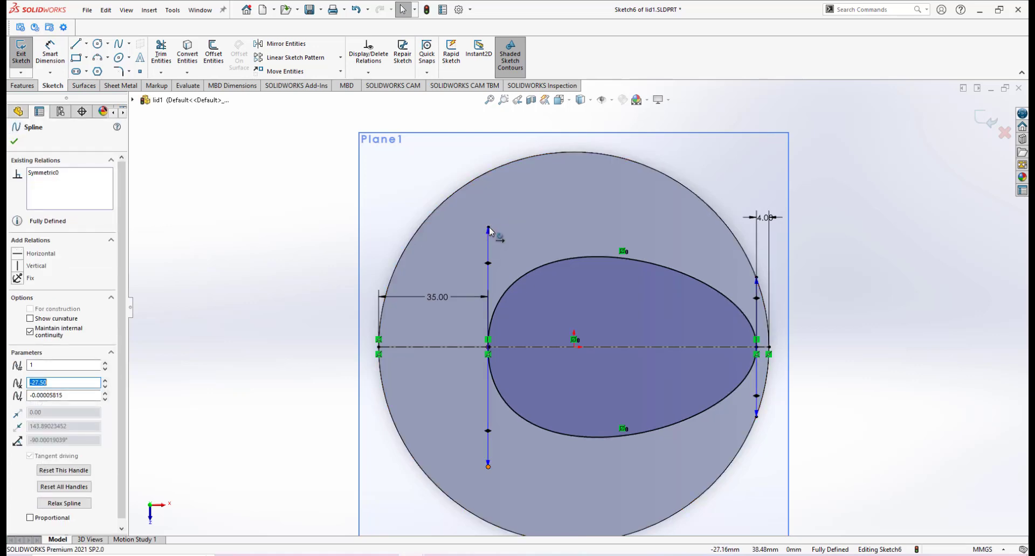
{"action": "key", "text": "ctrl+z"}
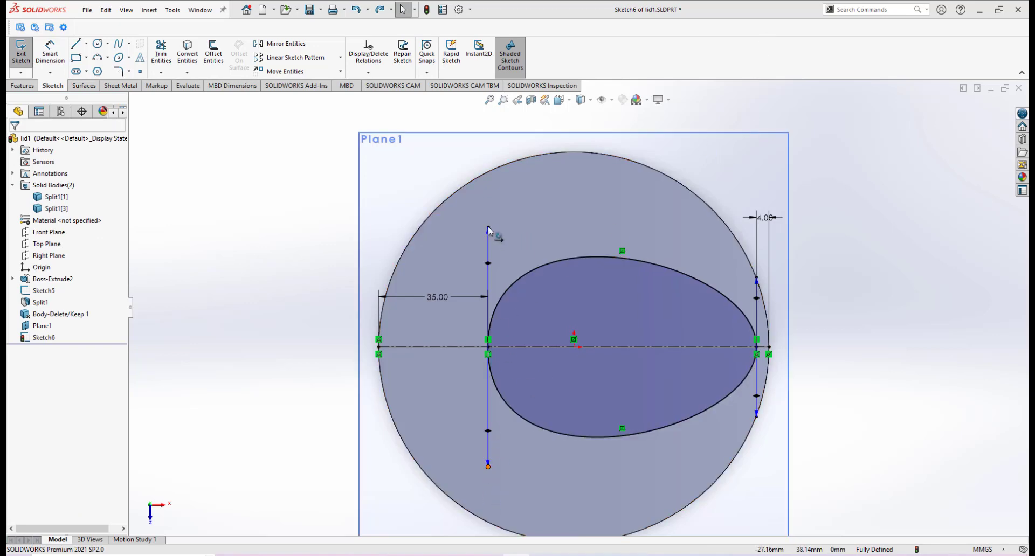
Lengthen the tangent handle at the egg profile's left end to a weight of about 154, and exit the sketch
{"action": "left_click", "coordinate": [536, 273]}
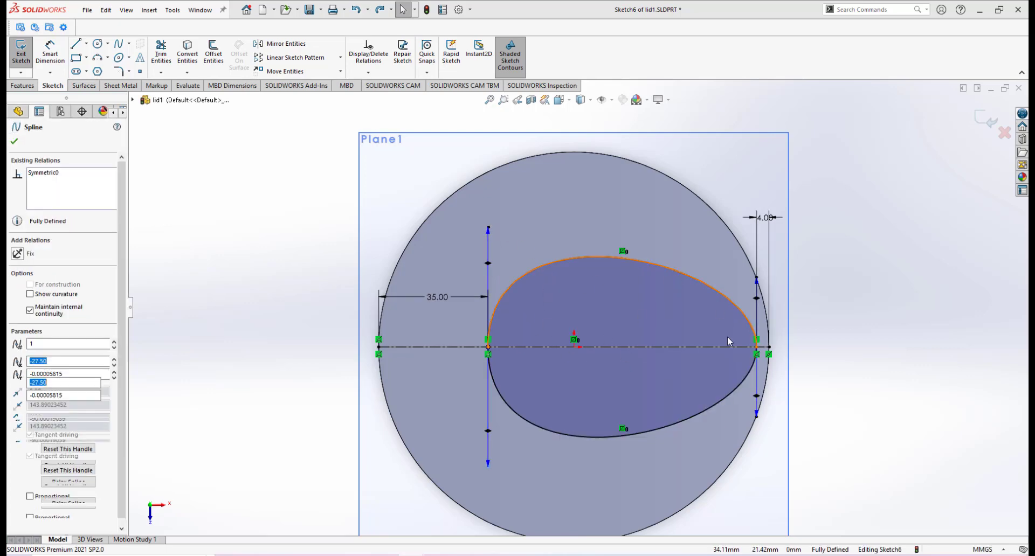
{"action": "key", "text": "Escape"}
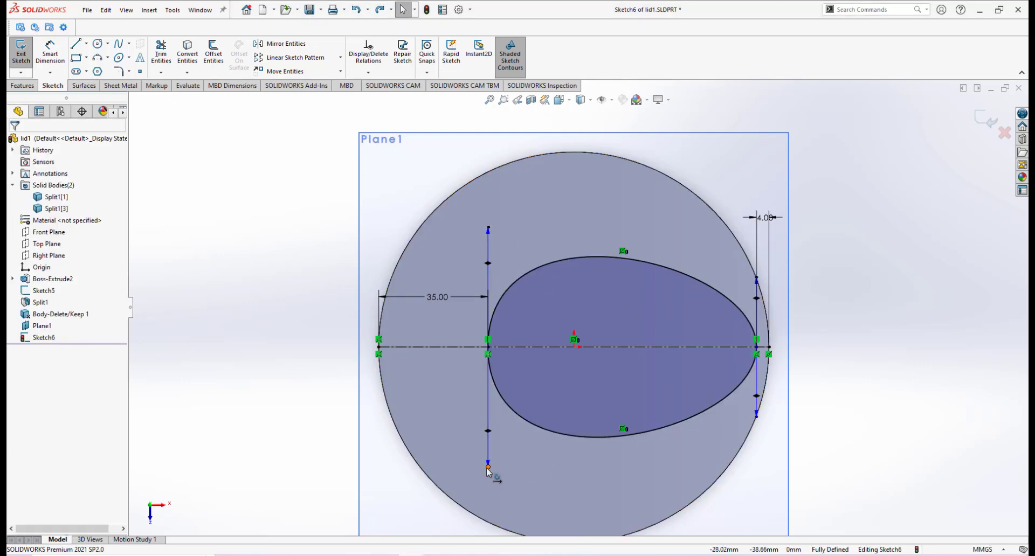
{"action": "mouse_move", "coordinate": [486, 474]}
{"action": "left_mouse_down"}
{"action": "mouse_move", "coordinate": [484, 489]}
{"action": "mouse_move", "coordinate": [485, 466]}
{"action": "mouse_move", "coordinate": [485, 479]}
{"action": "left_mouse_up"}
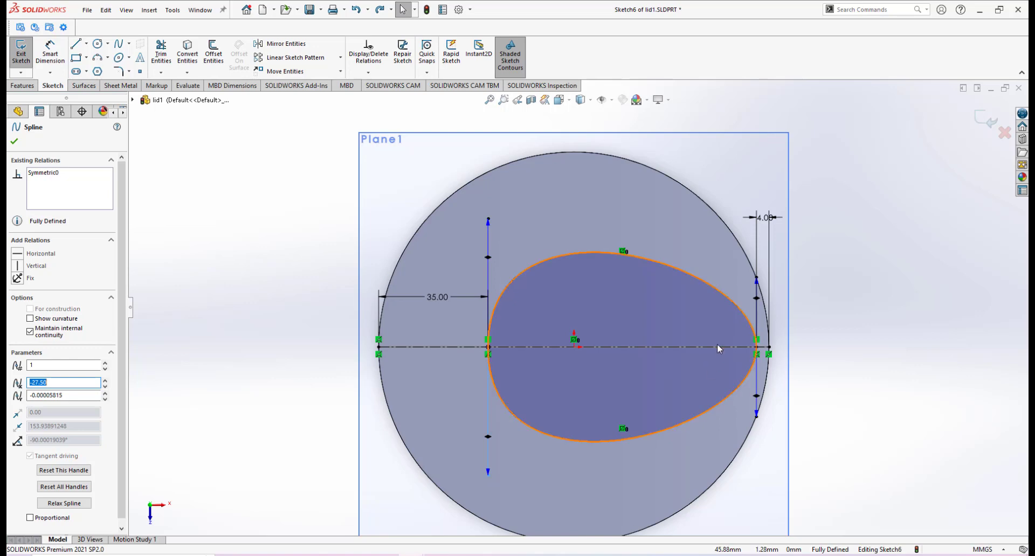
{"action": "key", "text": "f"}
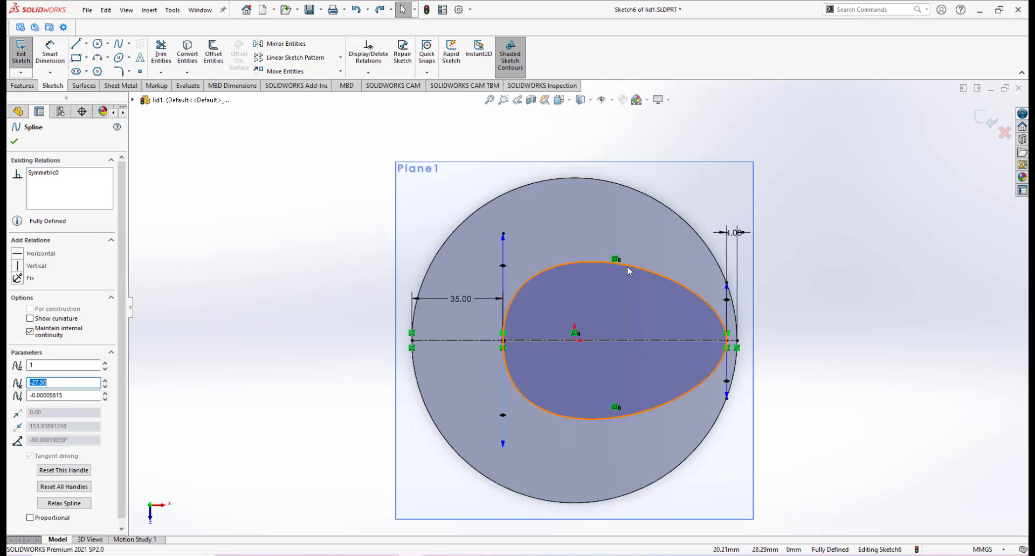
{"action": "scroll", "coordinate": [630, 265], "scroll_direction": "down", "scroll_amount": 2}
{"action": "scroll", "coordinate": [642, 359], "scroll_direction": "up", "scroll_amount": 2}
{"action": "scroll", "coordinate": [593, 359], "scroll_direction": "down", "scroll_amount": 1}
{"action": "scroll", "coordinate": [569, 323], "scroll_direction": "up", "scroll_amount": 1}
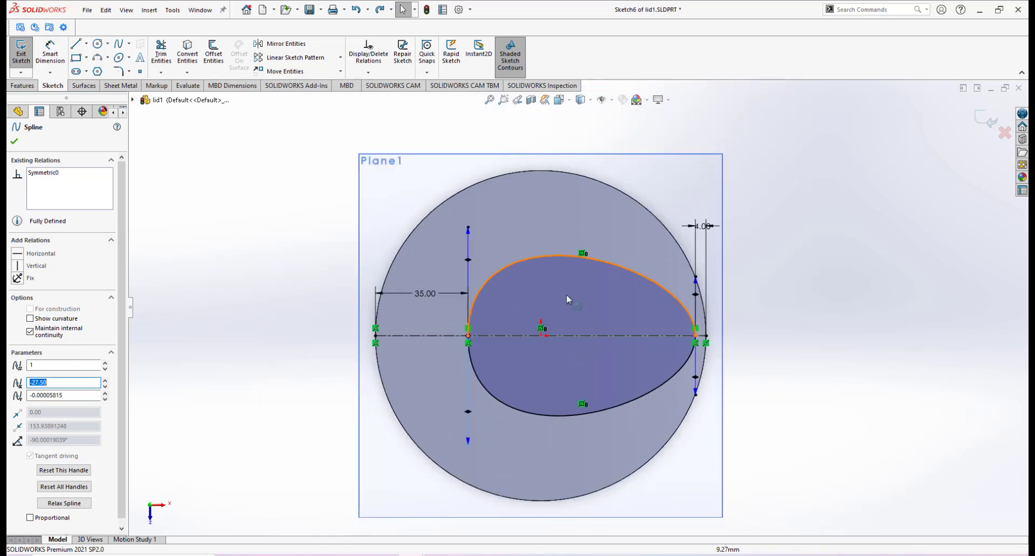
{"action": "left_click", "coordinate": [982, 119]}
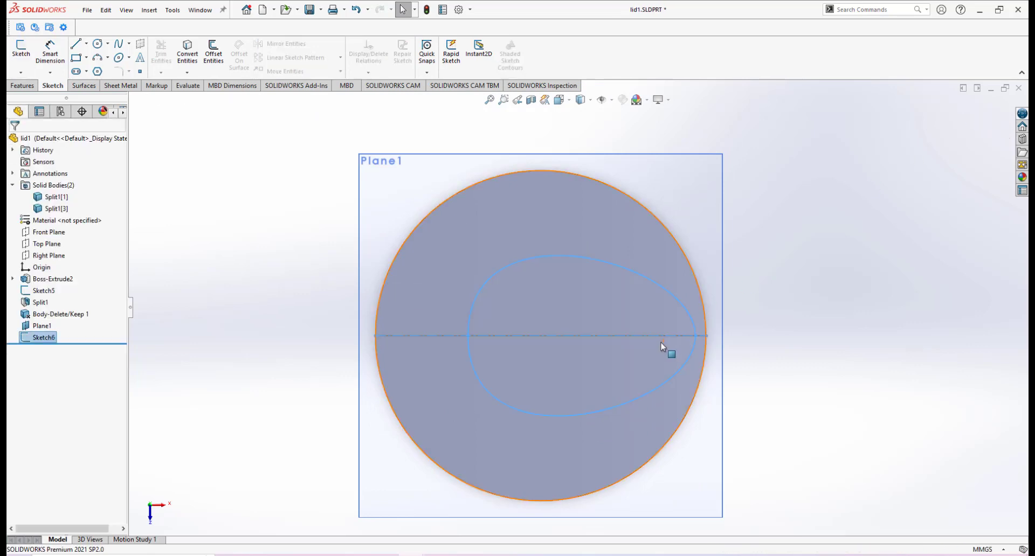
Start a Split with the egg sketch as the trim tool and cut both lid bodies with it
{"action": "mouse_move", "coordinate": [555, 377]}
{"action": "middle_mouse_down"}
{"action": "mouse_move", "coordinate": [557, 232]}
{"action": "mouse_move", "coordinate": [542, 185]}
{"action": "mouse_move", "coordinate": [582, 360]}
{"action": "mouse_move", "coordinate": [565, 322]}
{"action": "mouse_move", "coordinate": [577, 323]}
{"action": "middle_mouse_up"}
{"action": "left_click", "coordinate": [855, 330]}
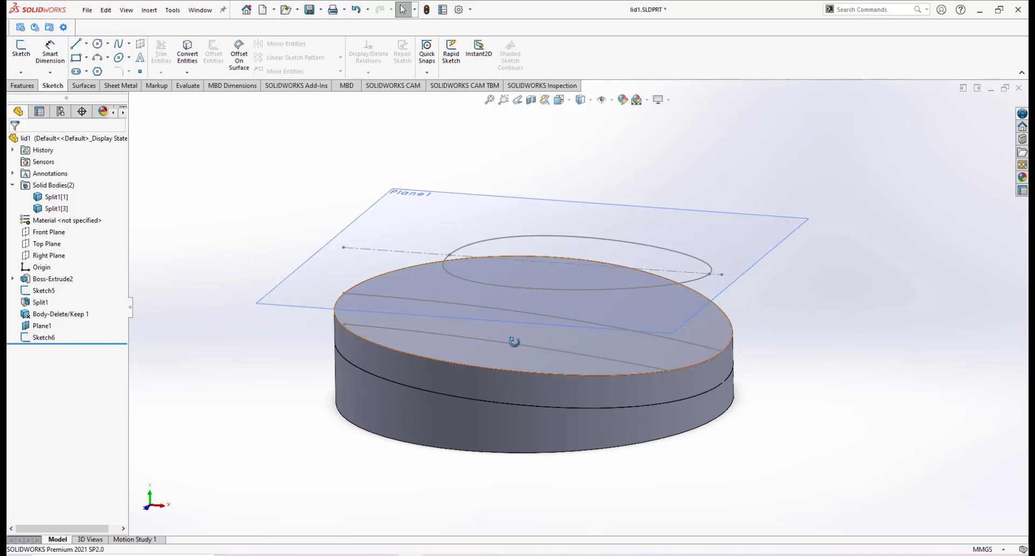
{"action": "middle_click_drag", "start_coordinate": [515, 342], "coordinate": [550, 349]}
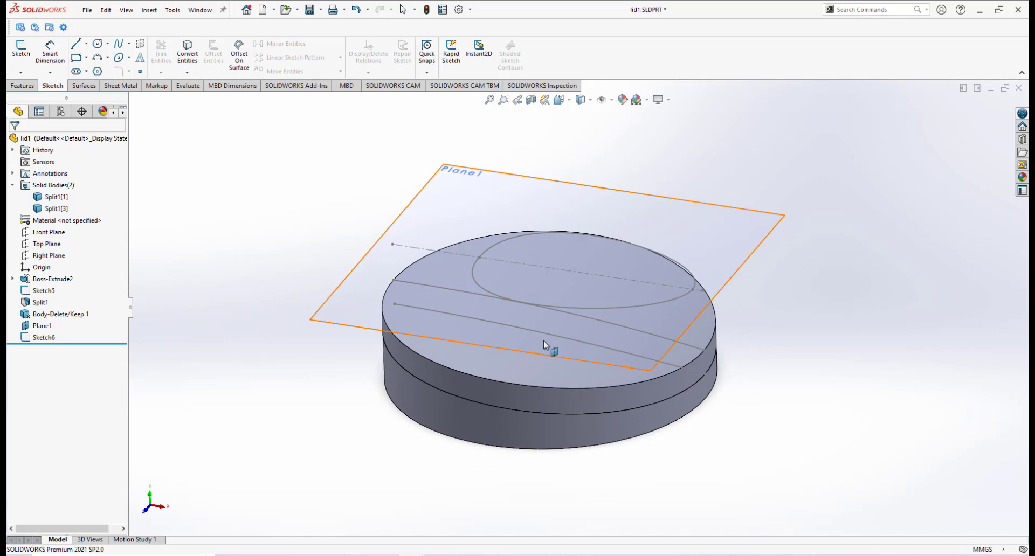
{"action": "left_click", "coordinate": [144, 13]}
{"action": "mouse_move", "coordinate": [183, 53]}
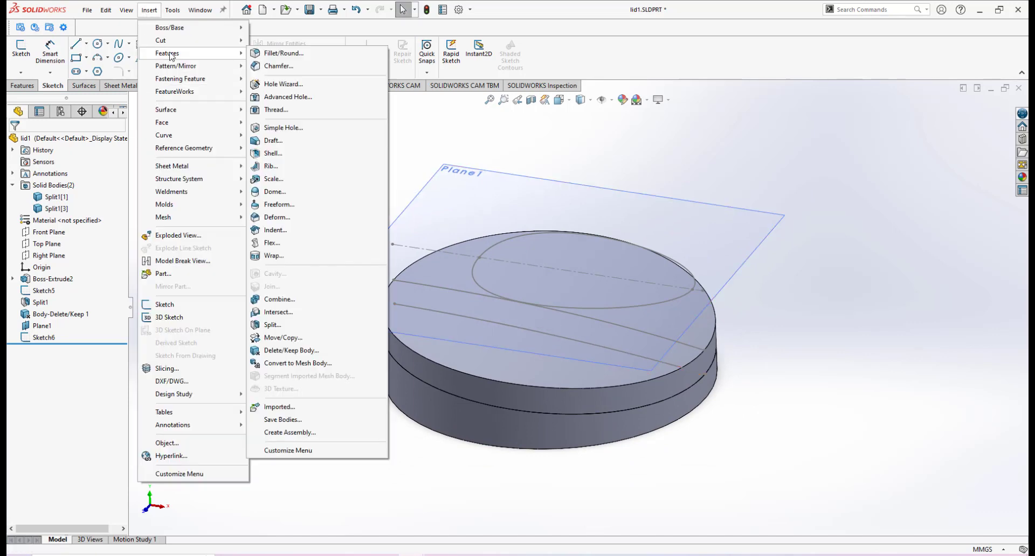
{"action": "left_click", "coordinate": [272, 325]}
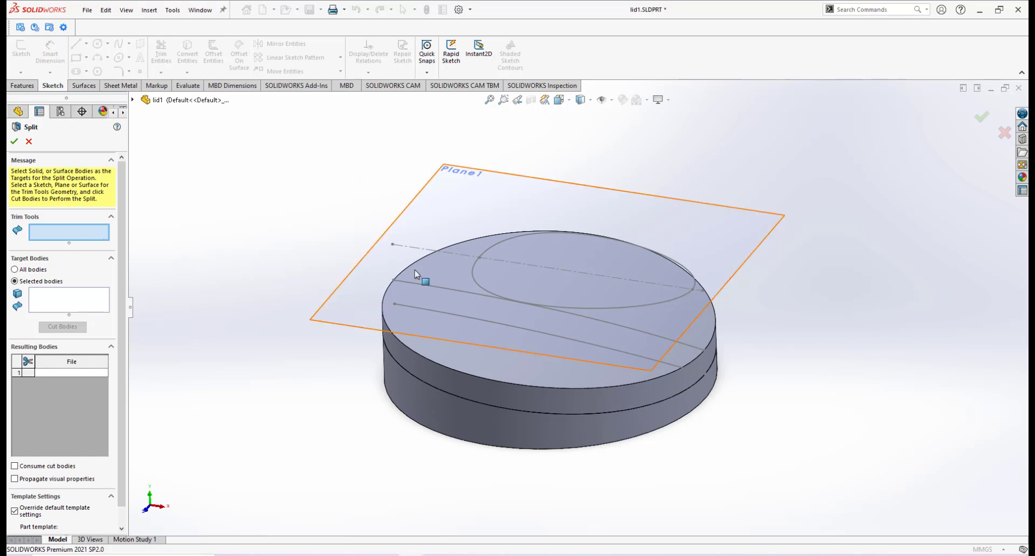
{"action": "left_click", "coordinate": [476, 282]}
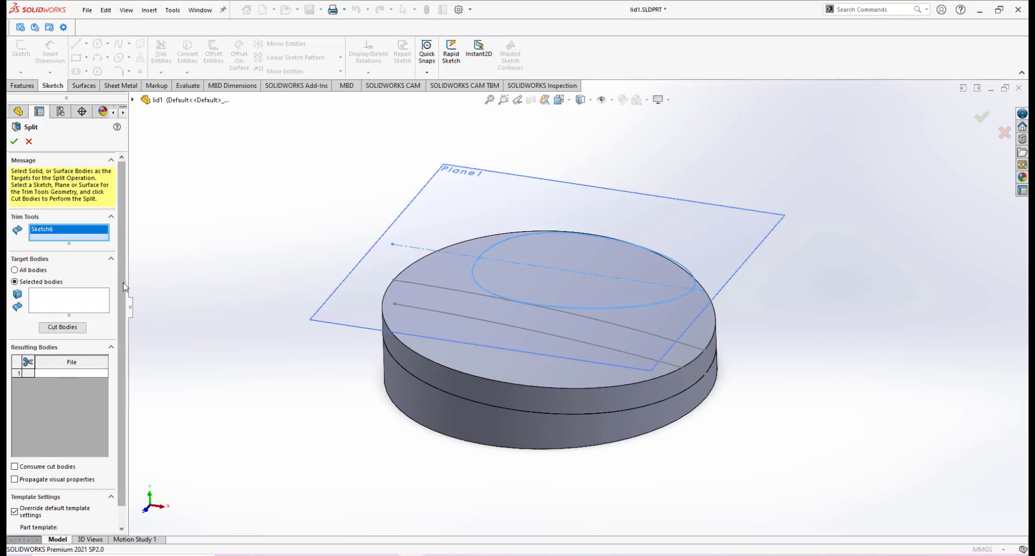
{"action": "left_click", "coordinate": [62, 327]}
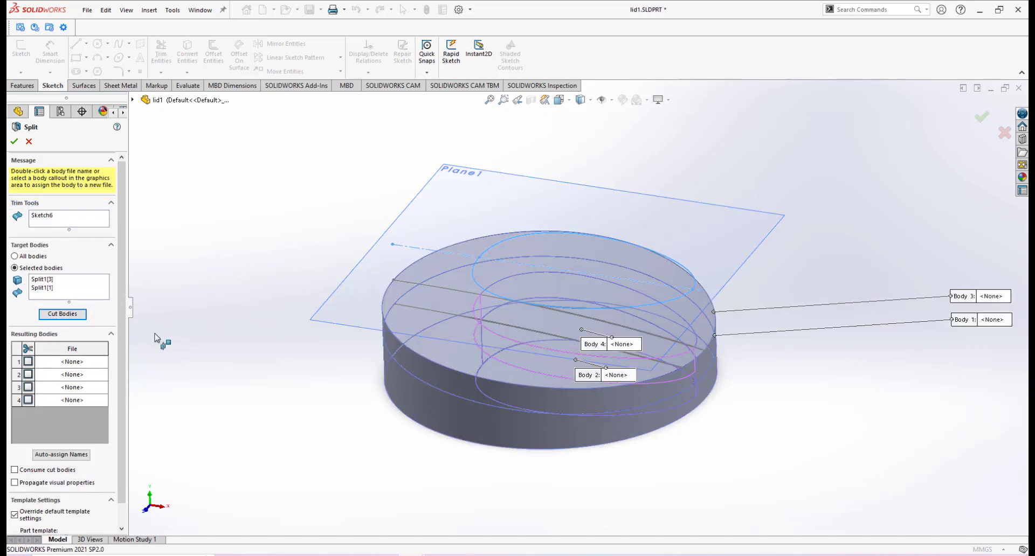
Consume the upper ring around the egg, resulting body 3, with Consume cut bodies enabled, and finish the split
{"action": "left_click", "coordinate": [28, 361]}
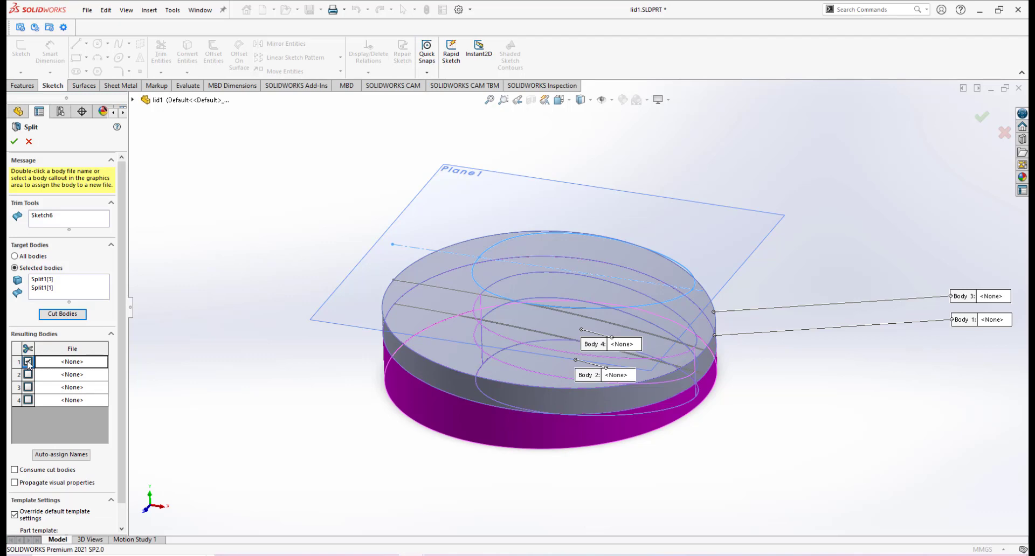
{"action": "left_click", "coordinate": [28, 362]}
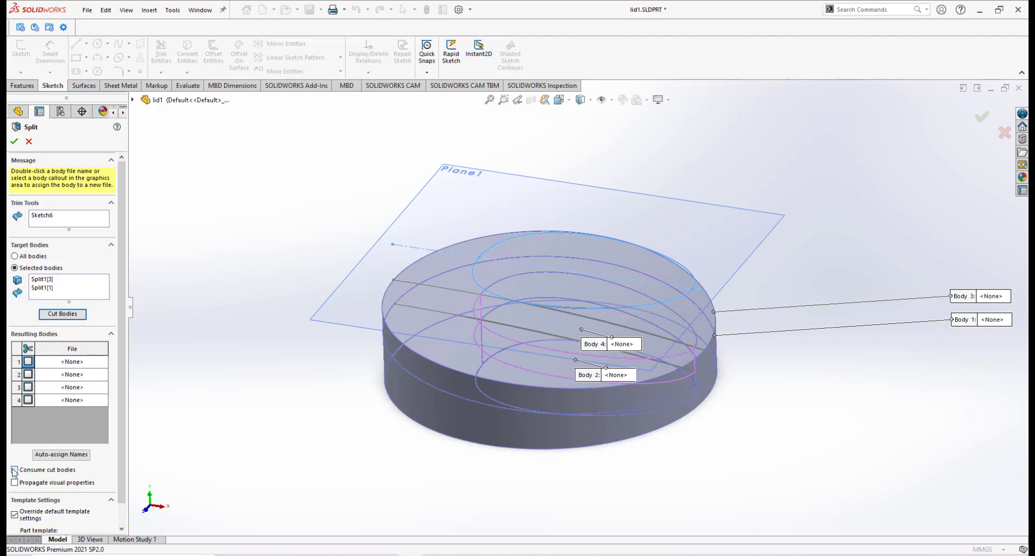
{"action": "left_click", "coordinate": [31, 375]}
{"action": "left_click", "coordinate": [28, 388]}
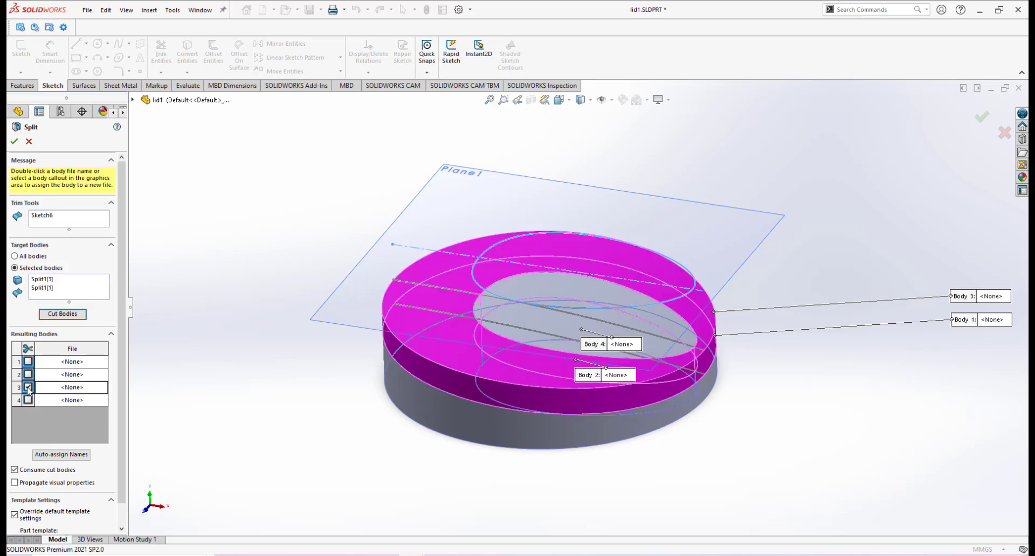
{"action": "mouse_move", "coordinate": [570, 386]}
{"action": "middle_mouse_down"}
{"action": "mouse_move", "coordinate": [566, 372]}
{"action": "mouse_move", "coordinate": [561, 389]}
{"action": "middle_mouse_up"}
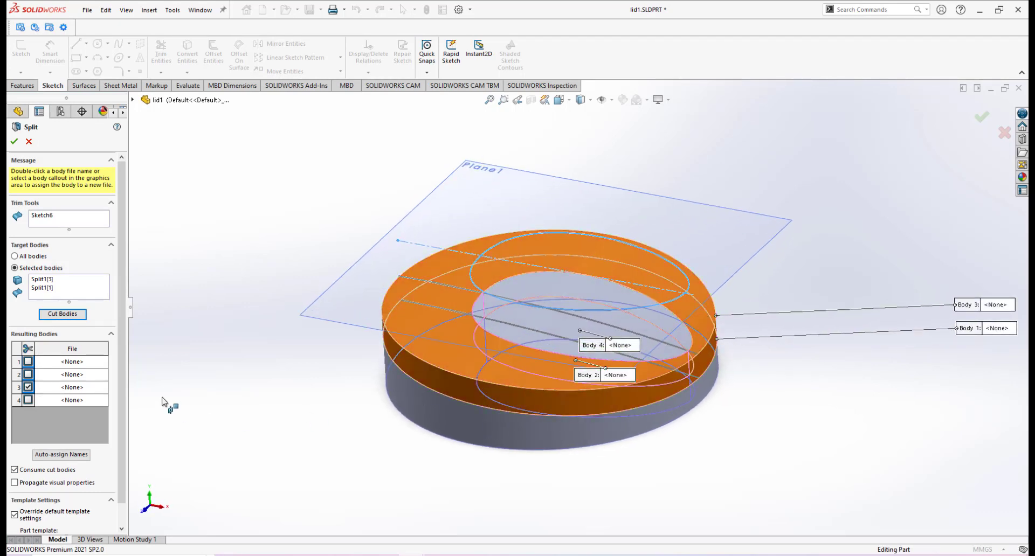
{"action": "left_click", "coordinate": [28, 388]}
{"action": "left_click", "coordinate": [29, 387]}
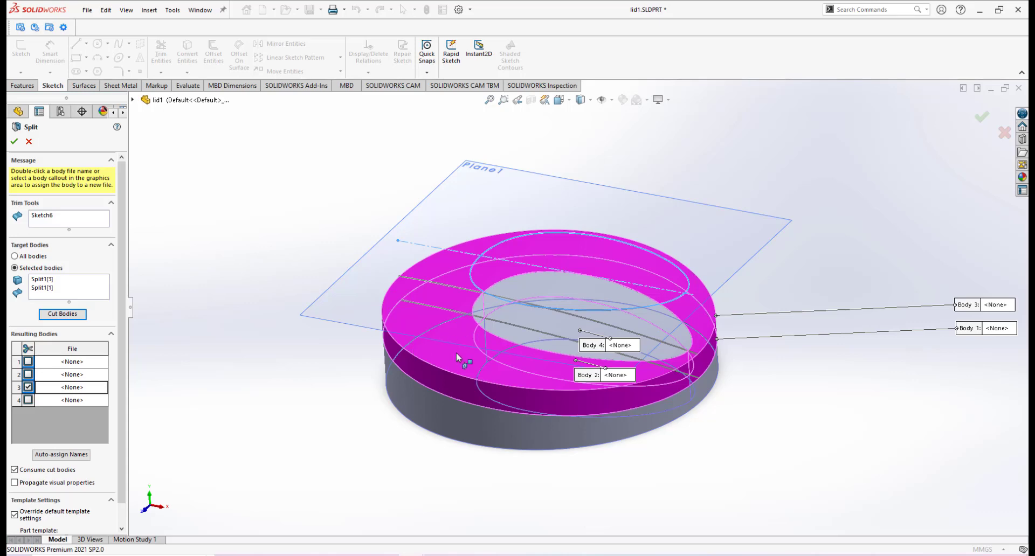
{"action": "middle_click_drag", "start_coordinate": [456, 353], "coordinate": [470, 326]}
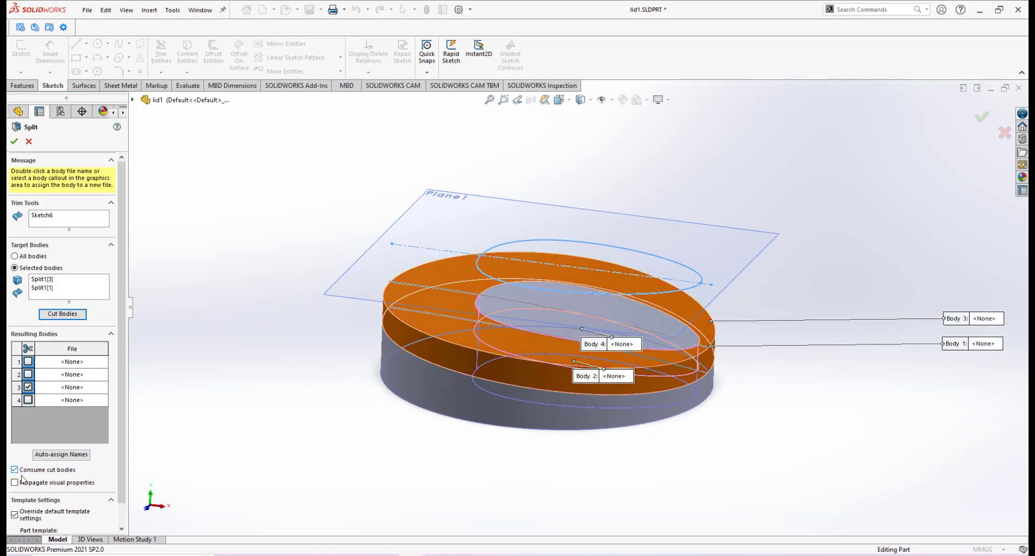
{"action": "left_click", "coordinate": [14, 143]}
Examine the raised egg-shaped body and the disc beneath it from several angles
{"action": "middle_click_drag", "start_coordinate": [593, 205], "coordinate": [540, 360]}
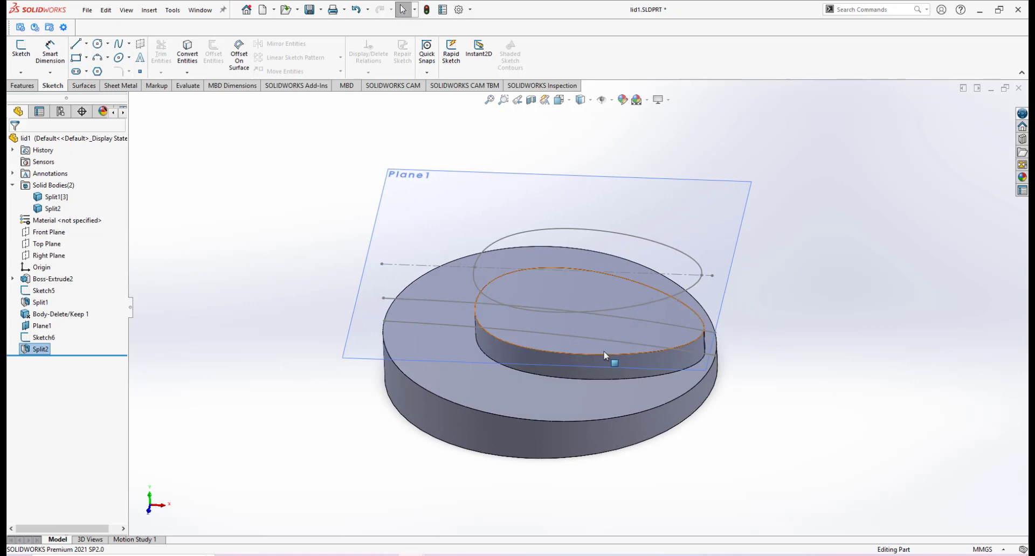
{"action": "middle_click_drag", "start_coordinate": [605, 320], "coordinate": [617, 364]}
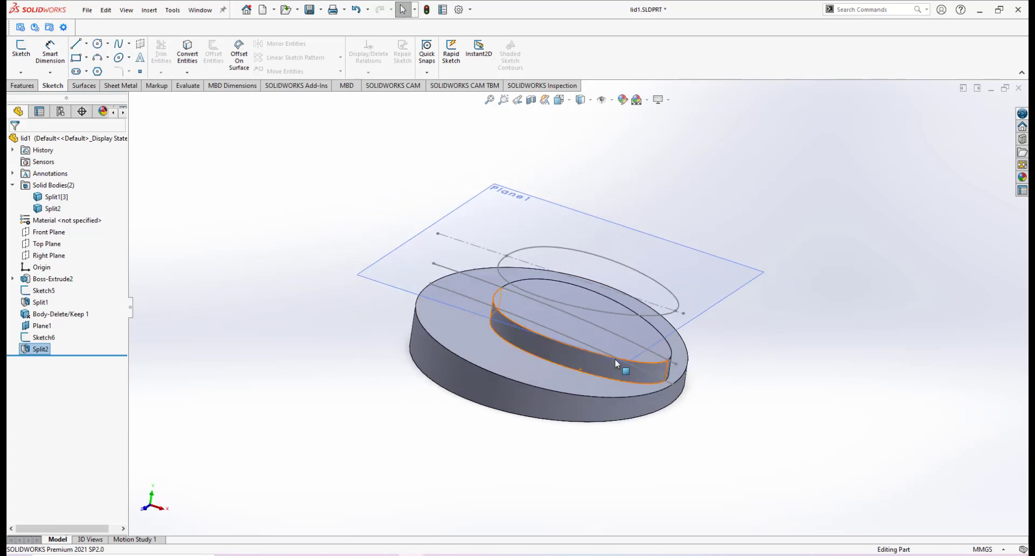
{"action": "mouse_move", "coordinate": [580, 333]}
{"action": "middle_mouse_down"}
{"action": "mouse_move", "coordinate": [557, 363]}
{"action": "mouse_move", "coordinate": [566, 245]}
{"action": "mouse_move", "coordinate": [585, 303]}
{"action": "mouse_move", "coordinate": [624, 270]}
{"action": "mouse_move", "coordinate": [571, 342]}
{"action": "mouse_move", "coordinate": [599, 215]}
{"action": "mouse_move", "coordinate": [539, 270]}
{"action": "mouse_move", "coordinate": [519, 356]}
{"action": "mouse_move", "coordinate": [647, 426]}
{"action": "mouse_move", "coordinate": [669, 409]}
{"action": "mouse_move", "coordinate": [677, 390]}
{"action": "mouse_move", "coordinate": [626, 335]}
{"action": "mouse_move", "coordinate": [674, 221]}
{"action": "mouse_move", "coordinate": [634, 359]}
{"action": "mouse_move", "coordinate": [636, 351]}
{"action": "mouse_move", "coordinate": [603, 357]}
{"action": "mouse_move", "coordinate": [610, 287]}
{"action": "mouse_move", "coordinate": [640, 254]}
{"action": "mouse_move", "coordinate": [580, 341]}
{"action": "mouse_move", "coordinate": [564, 327]}
{"action": "middle_mouse_up"}
{"action": "left_click", "coordinate": [520, 324]}
{"action": "left_click", "coordinate": [693, 435]}
{"action": "scroll", "coordinate": [564, 327], "scroll_direction": "down", "scroll_amount": 1}
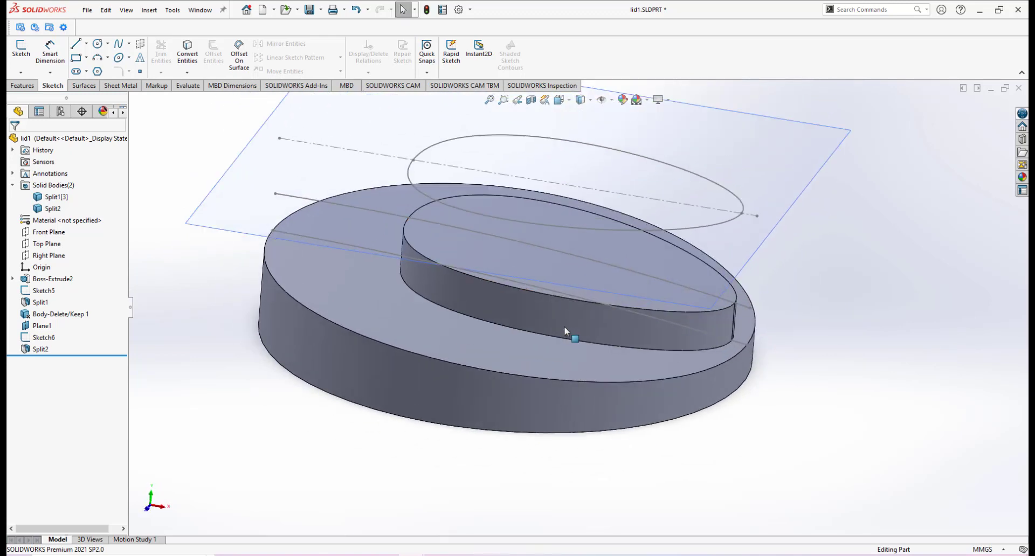
{"action": "scroll", "coordinate": [575, 317], "scroll_direction": "up", "scroll_amount": 3}
{"action": "scroll", "coordinate": [594, 279], "scroll_direction": "down", "scroll_amount": 2}
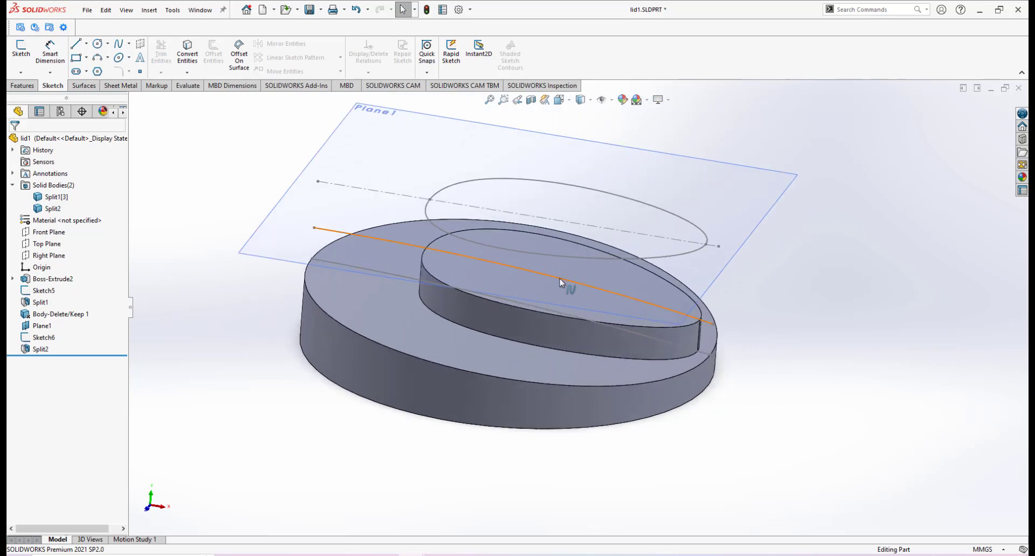
{"action": "scroll", "coordinate": [551, 292], "scroll_direction": "down", "scroll_amount": 1}
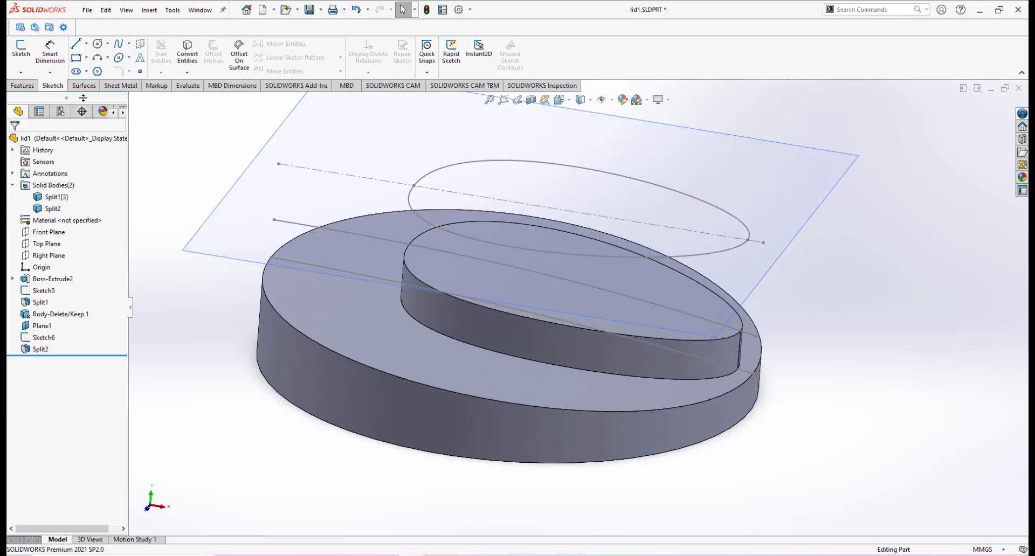
Delete the raised egg's two side faces and the base disc's bottom face without replacing them
{"action": "left_click", "coordinate": [24, 86]}
{"action": "left_click", "coordinate": [86, 85]}
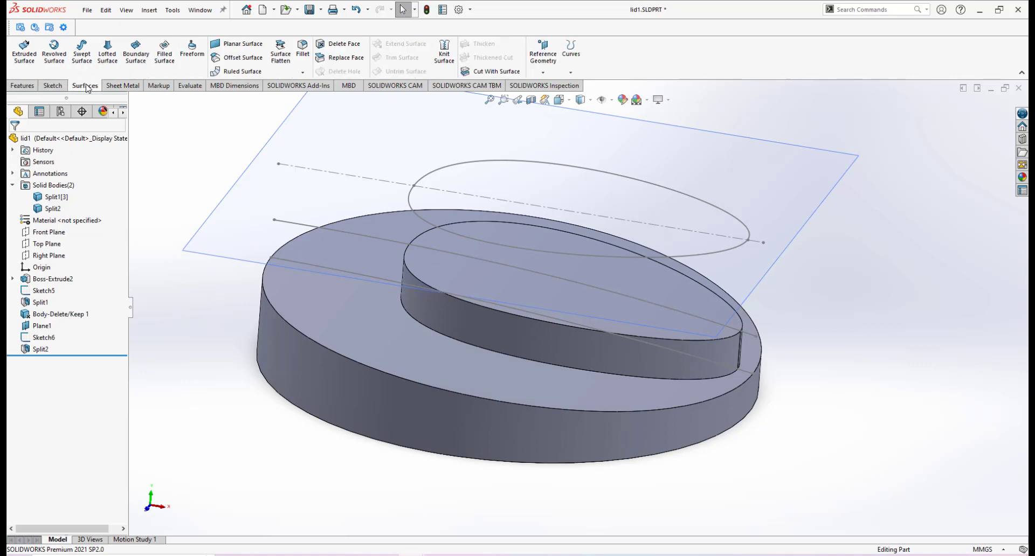
{"action": "middle_click_drag", "start_coordinate": [553, 349], "coordinate": [273, 294]}
{"action": "middle_click_drag", "start_coordinate": [480, 322], "coordinate": [519, 334]}
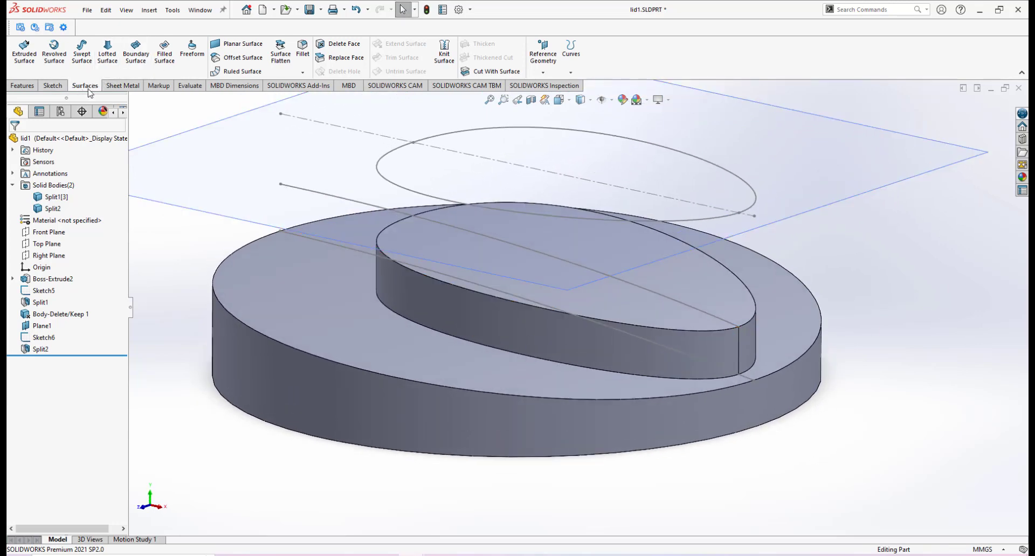
{"action": "left_click", "coordinate": [335, 45]}
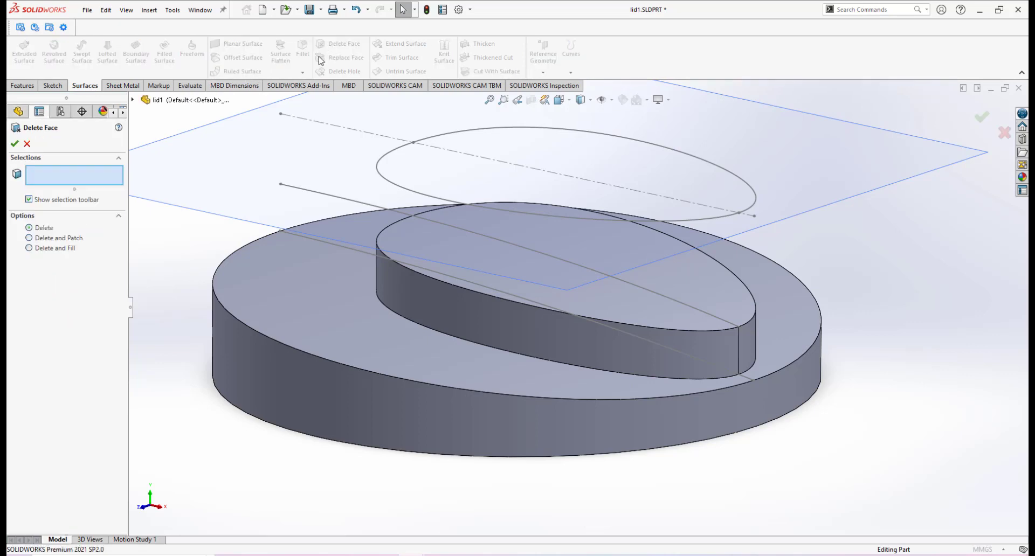
{"action": "left_click", "coordinate": [422, 301]}
{"action": "left_click", "coordinate": [744, 345]}
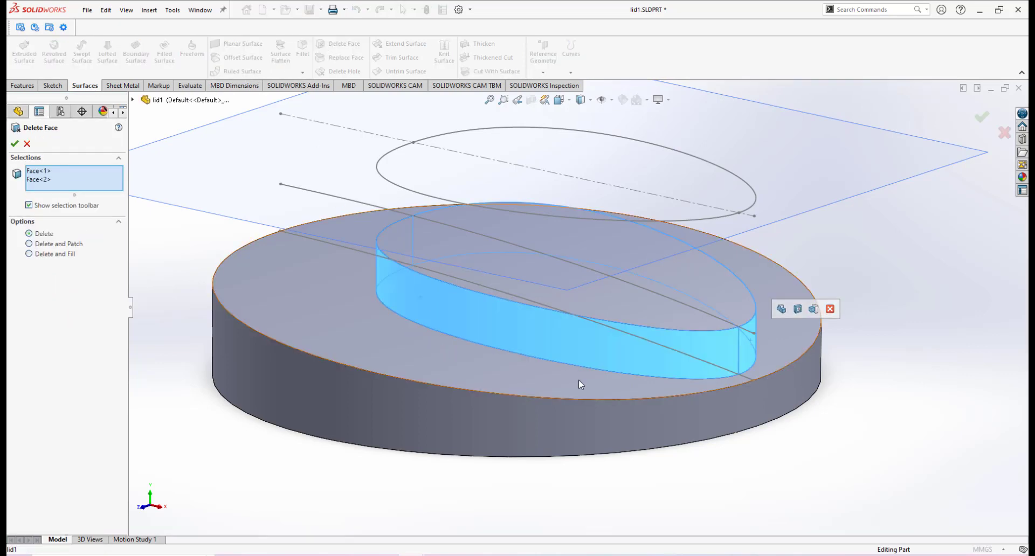
{"action": "middle_click_drag", "start_coordinate": [579, 381], "coordinate": [425, 364]}
{"action": "left_click", "coordinate": [360, 365]}
{"action": "middle_click_drag", "start_coordinate": [360, 365], "coordinate": [502, 329]}
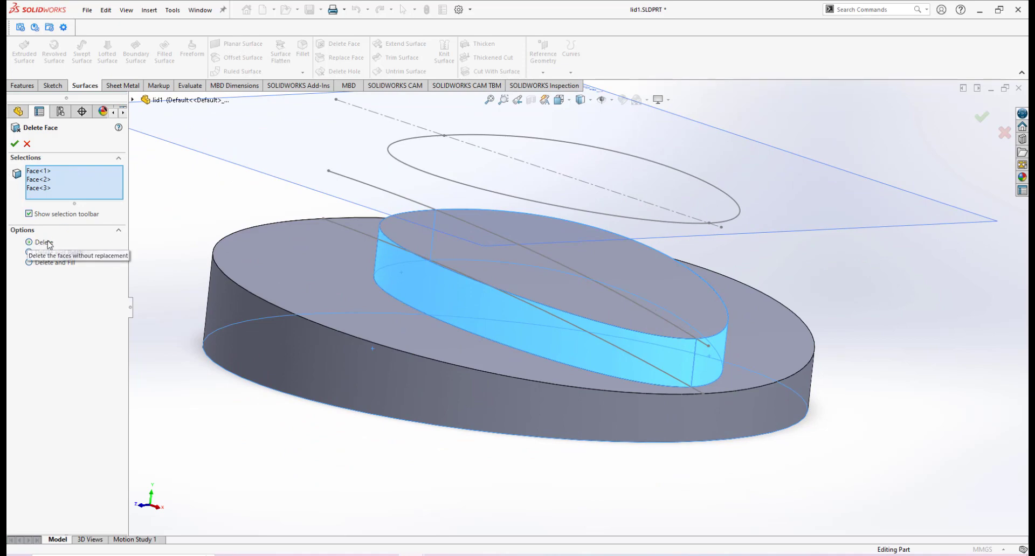
{"action": "left_click", "coordinate": [14, 143]}
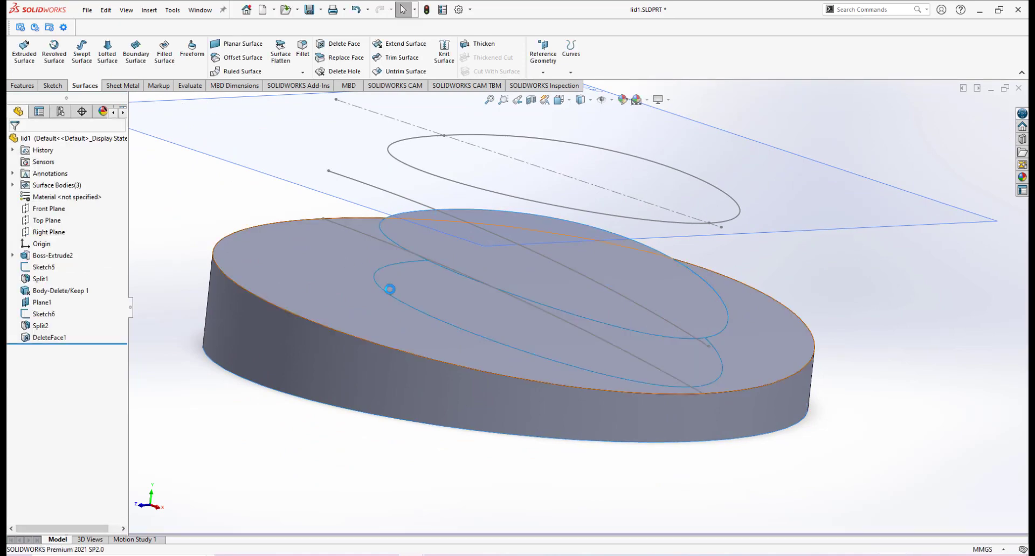
Edit the Delete Face feature to also remove the flat top ring face around the egg, and inspect the remaining surfaces
{"action": "middle_click_drag", "start_coordinate": [388, 289], "coordinate": [453, 328]}
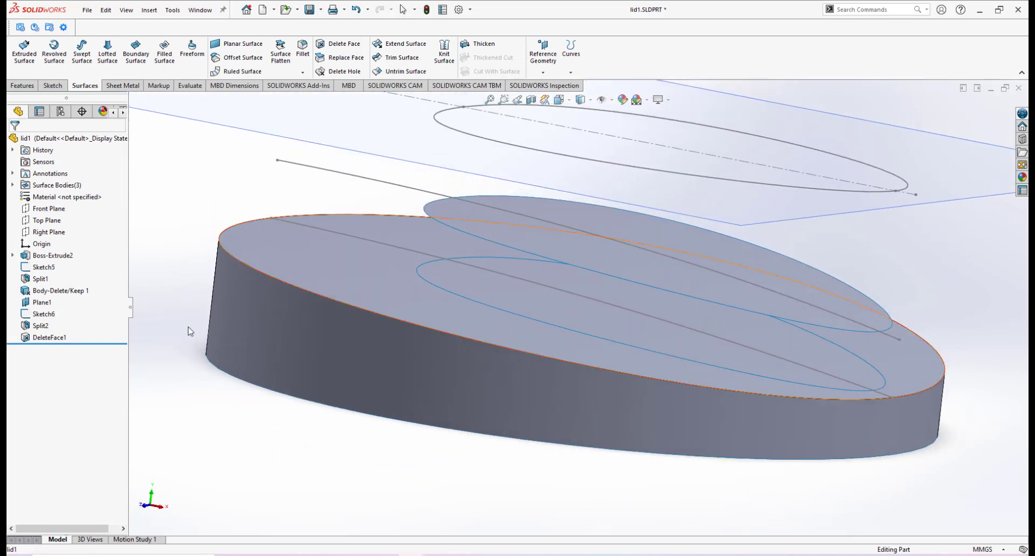
{"action": "left_click", "coordinate": [40, 338]}
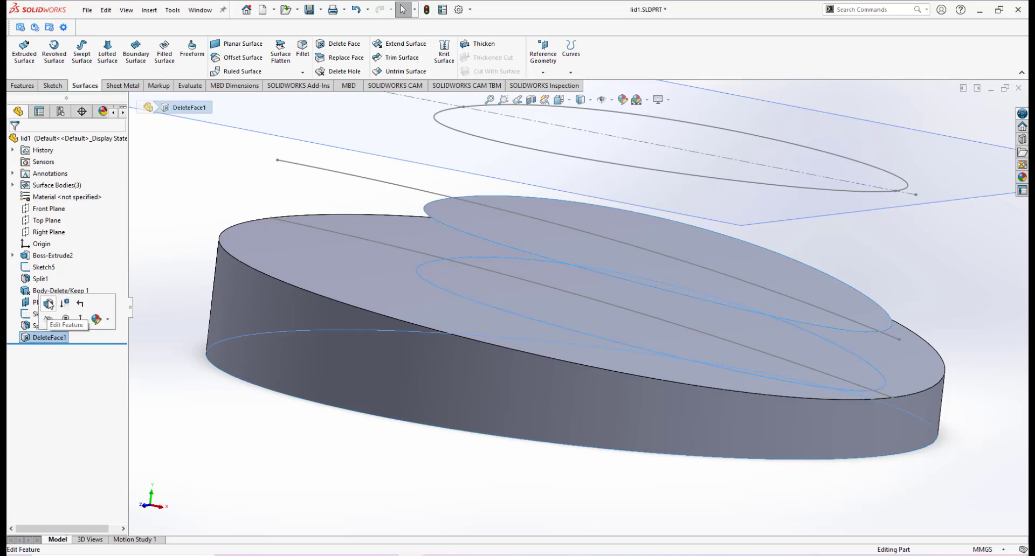
{"action": "left_click", "coordinate": [48, 303]}
{"action": "middle_click_drag", "start_coordinate": [387, 330], "coordinate": [518, 423]}
{"action": "left_click", "coordinate": [456, 375]}
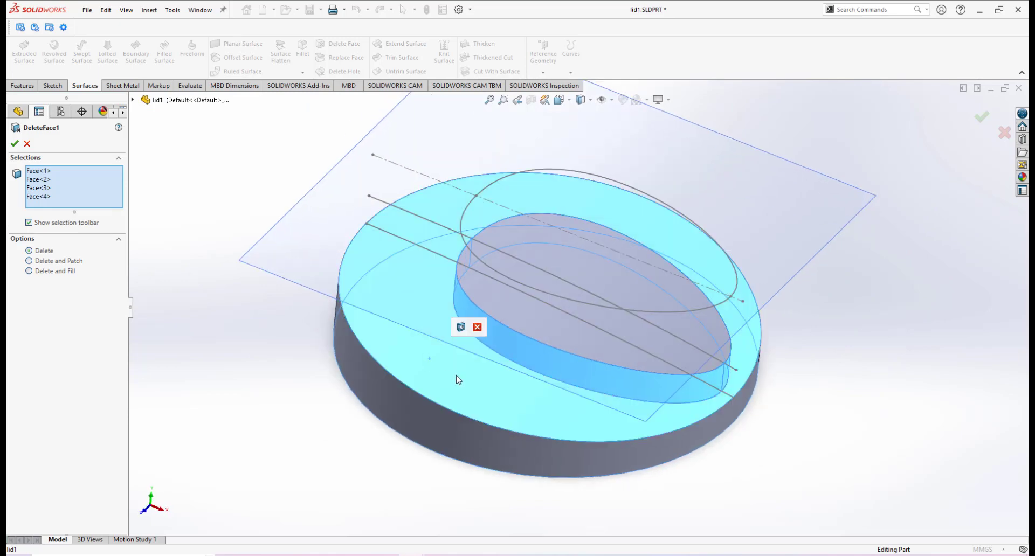
{"action": "middle_click_drag", "start_coordinate": [456, 375], "coordinate": [475, 324]}
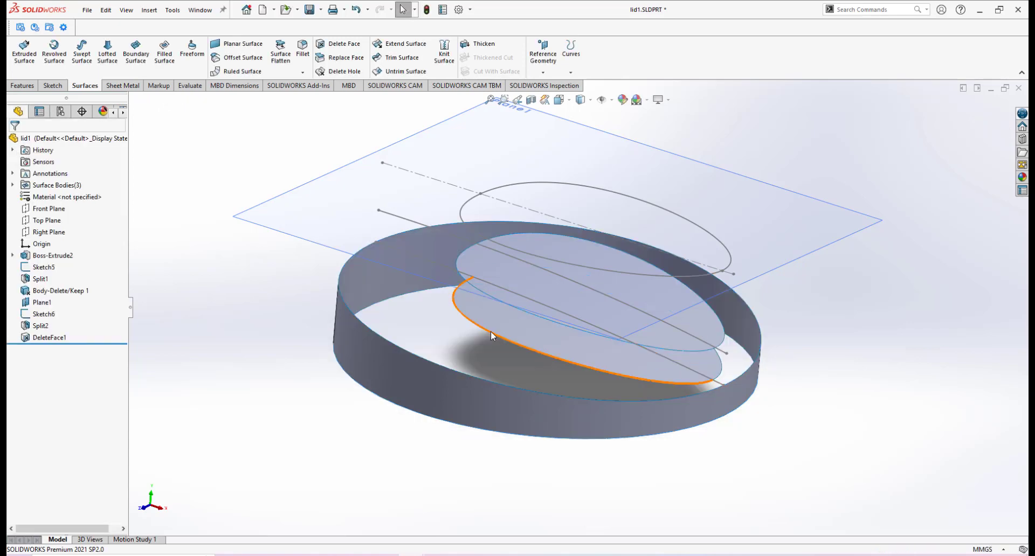
{"action": "middle_click_drag", "start_coordinate": [586, 340], "coordinate": [570, 319]}
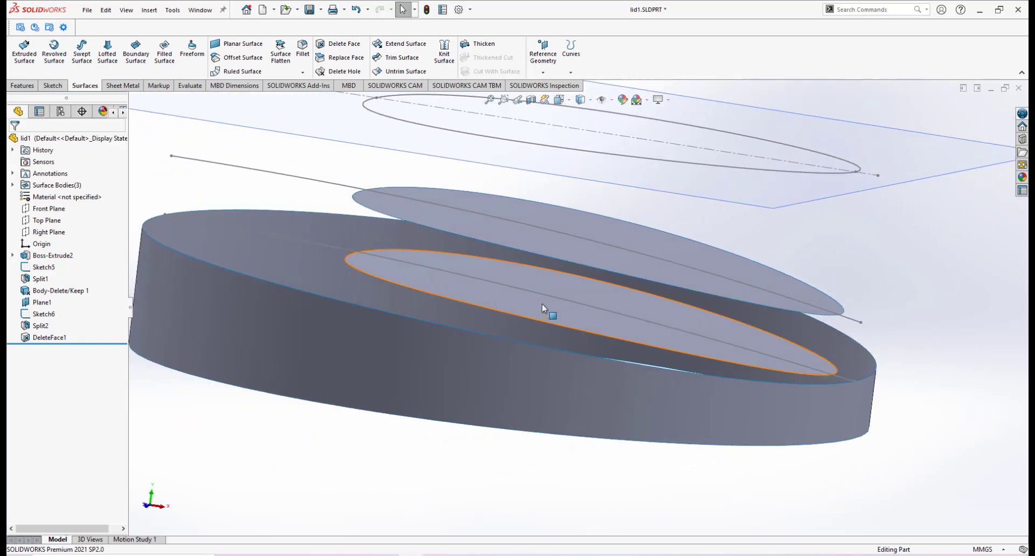
{"action": "scroll", "coordinate": [576, 317], "scroll_direction": "up", "scroll_amount": 1}
{"action": "mouse_move", "coordinate": [577, 317]}
{"action": "middle_mouse_down"}
{"action": "mouse_move", "coordinate": [596, 281]}
{"action": "mouse_move", "coordinate": [566, 308]}
{"action": "middle_mouse_up"}
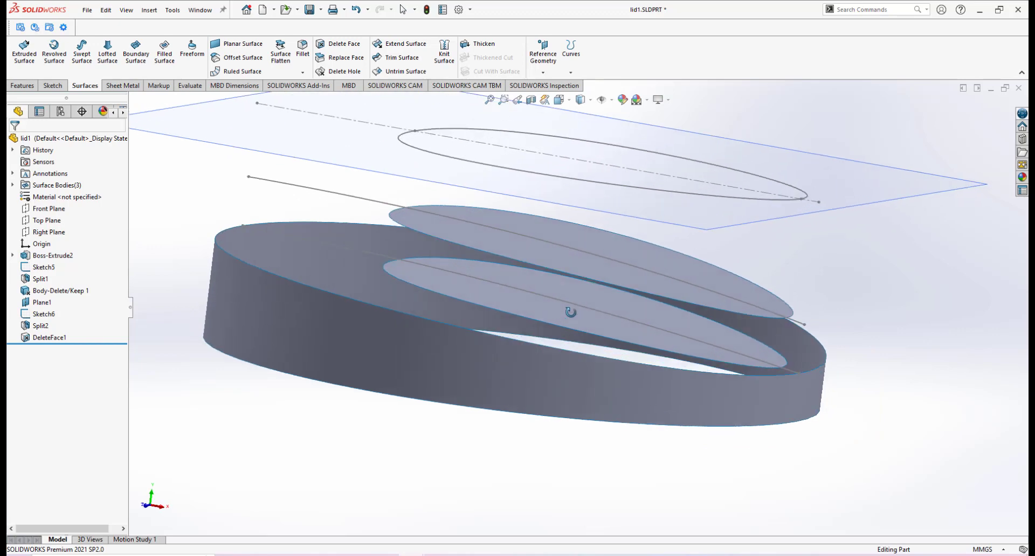
{"action": "left_click", "coordinate": [331, 44]}
{"action": "left_click", "coordinate": [467, 286]}
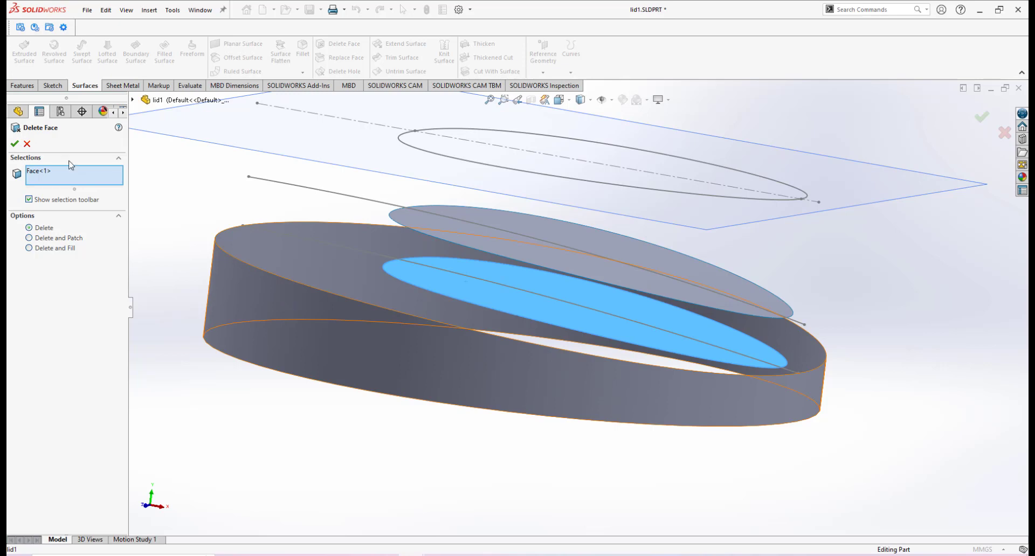
{"action": "left_click", "coordinate": [26, 144]}
{"action": "middle_click_drag", "start_coordinate": [501, 362], "coordinate": [430, 301]}
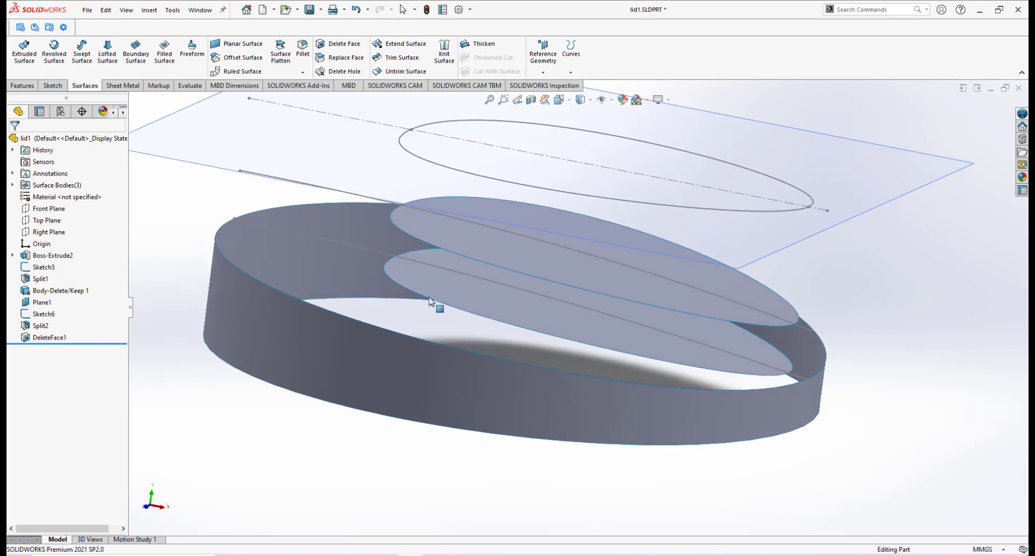
Identify the individual surface bodies and delete the lower egg-shaped surface inside the rim with Delete/Keep Body
{"action": "left_click", "coordinate": [13, 185]}
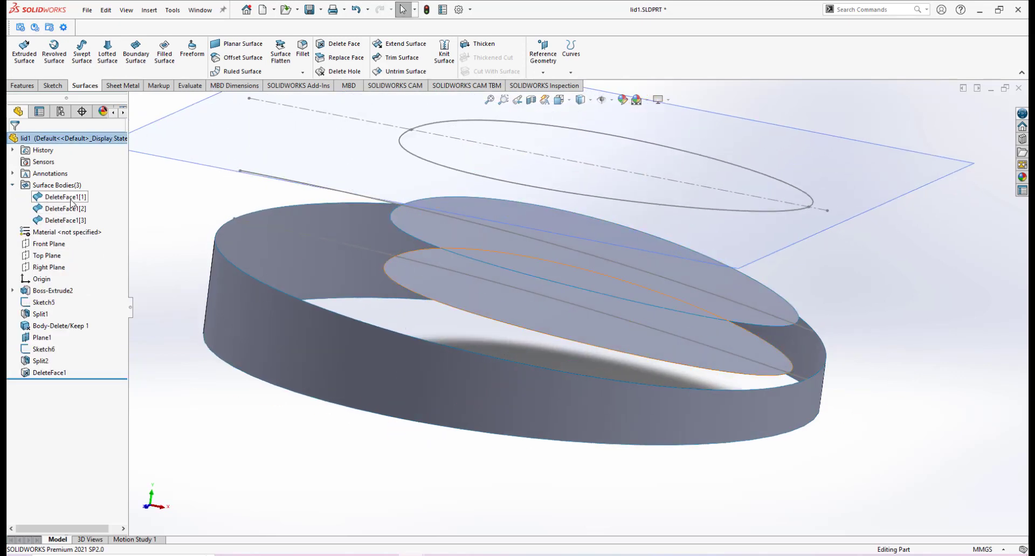
{"action": "left_click", "coordinate": [64, 196]}
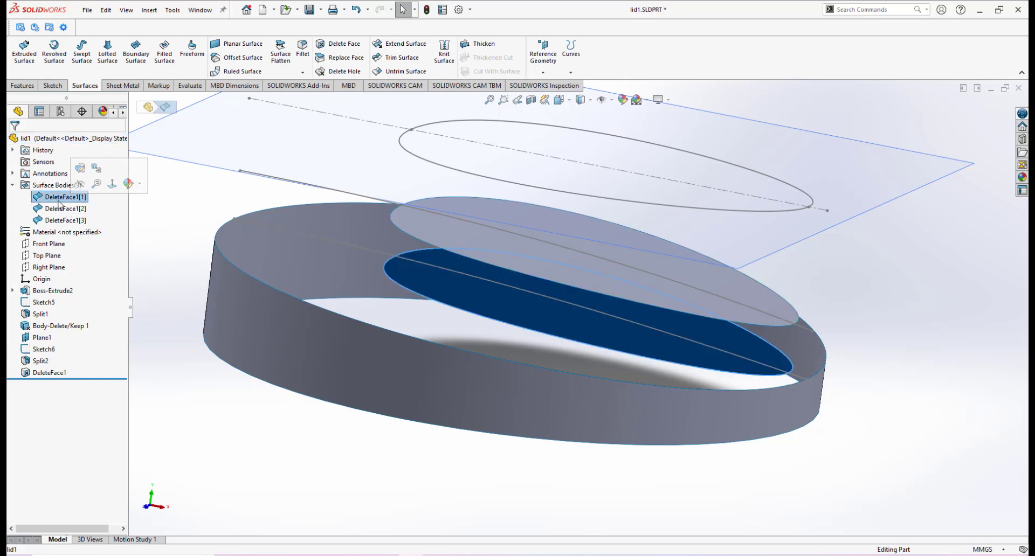
{"action": "left_click", "coordinate": [58, 209]}
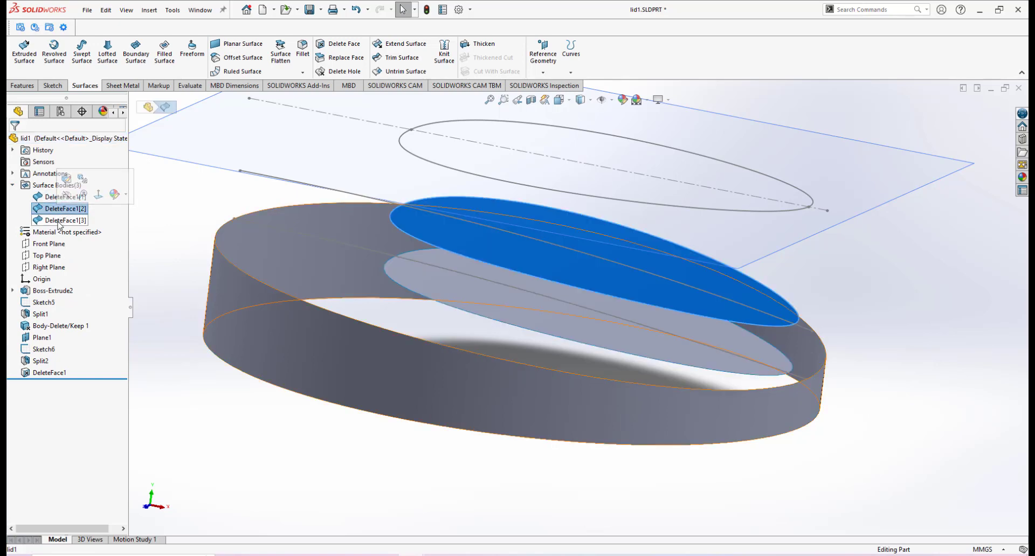
{"action": "left_click", "coordinate": [60, 221]}
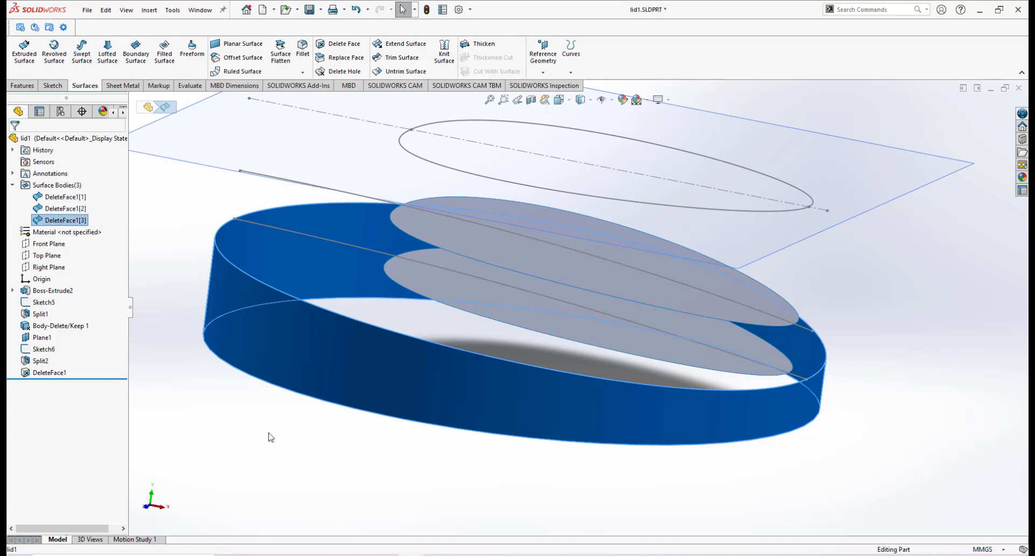
{"action": "left_click", "coordinate": [441, 343]}
{"action": "middle_click_drag", "start_coordinate": [441, 343], "coordinate": [531, 307]}
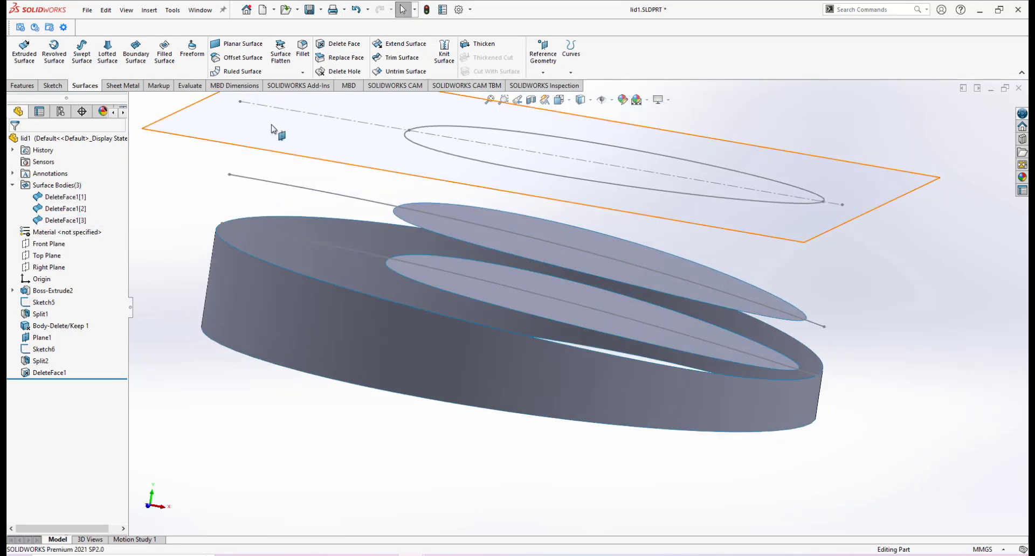
{"action": "scroll", "coordinate": [512, 278], "scroll_direction": "down", "scroll_amount": 2}
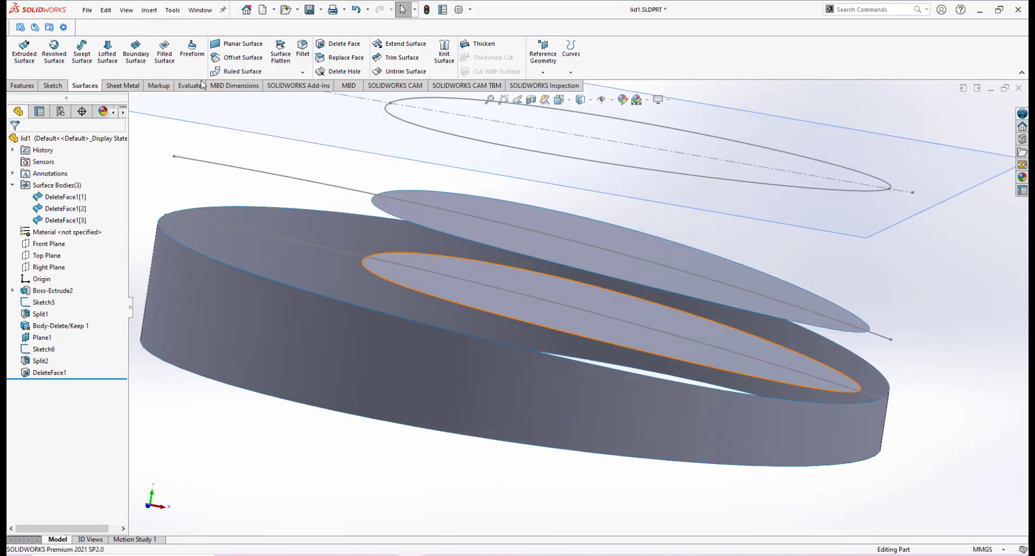
{"action": "left_click", "coordinate": [149, 11]}
{"action": "mouse_move", "coordinate": [155, 52]}
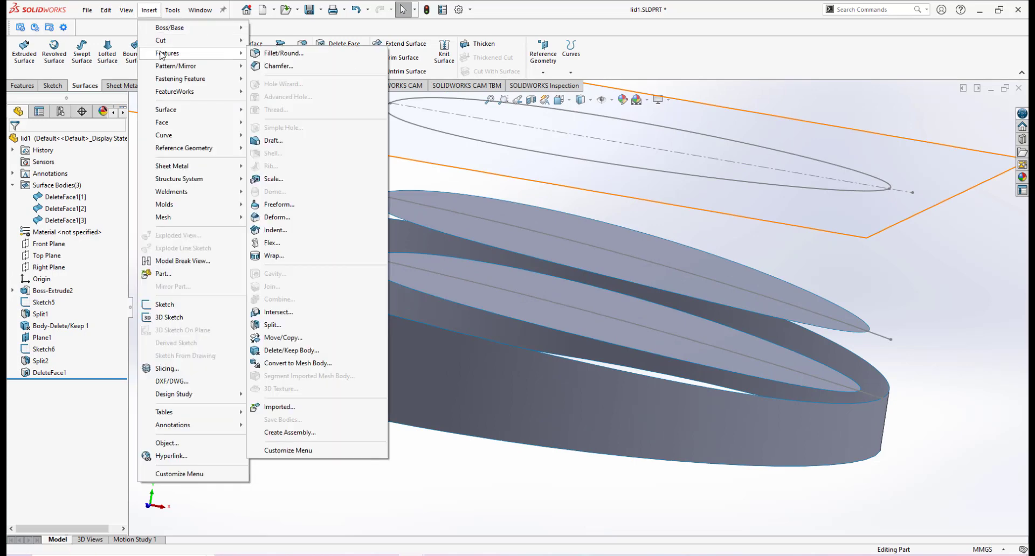
{"action": "left_click", "coordinate": [286, 353]}
{"action": "left_click", "coordinate": [437, 282]}
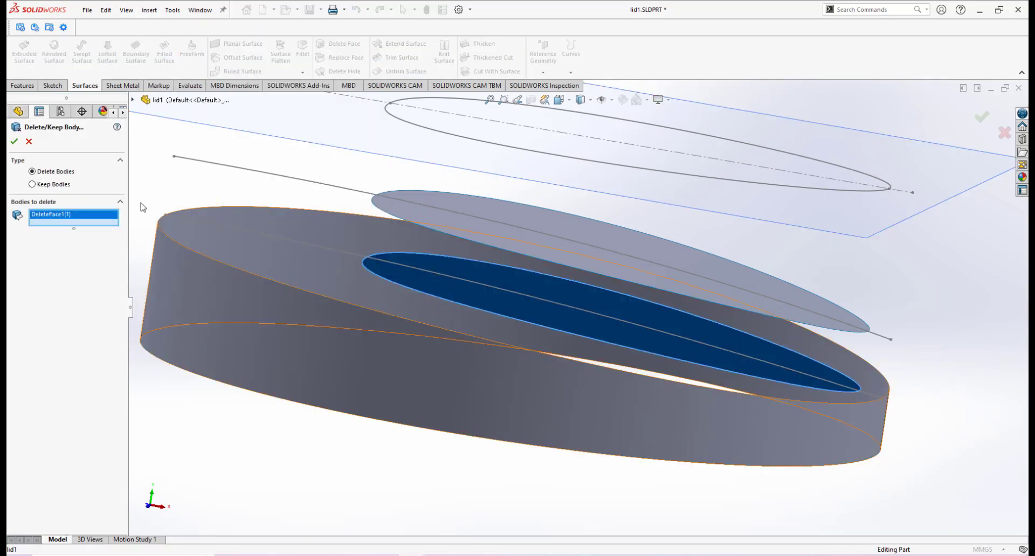
{"action": "left_click", "coordinate": [14, 142]}
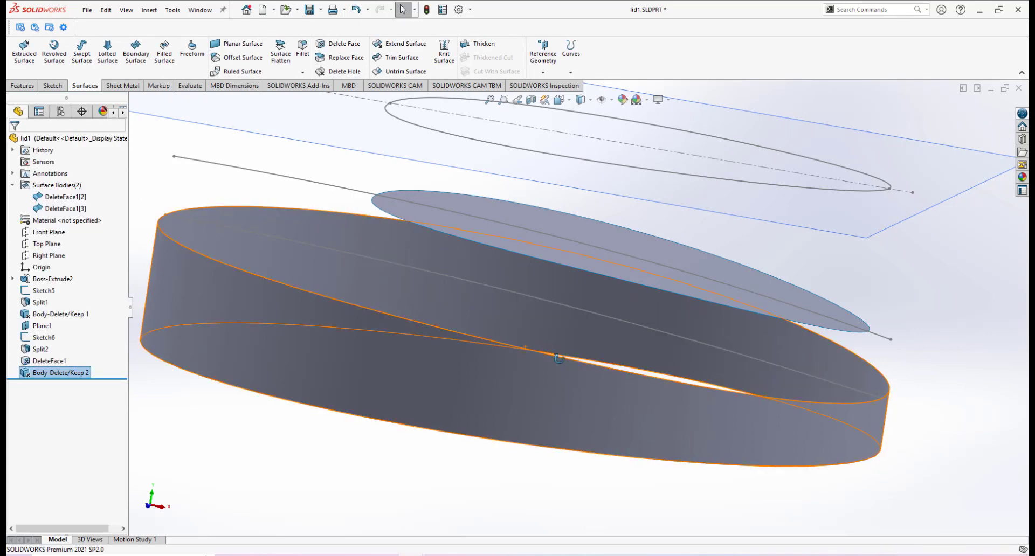
Split both remaining surface bodies, the raised egg face and the rim wall, using the Front Plane as the trim tool
{"action": "scroll", "coordinate": [563, 372], "scroll_direction": "up", "scroll_amount": 5}
{"action": "middle_click_drag", "start_coordinate": [585, 363], "coordinate": [618, 319]}
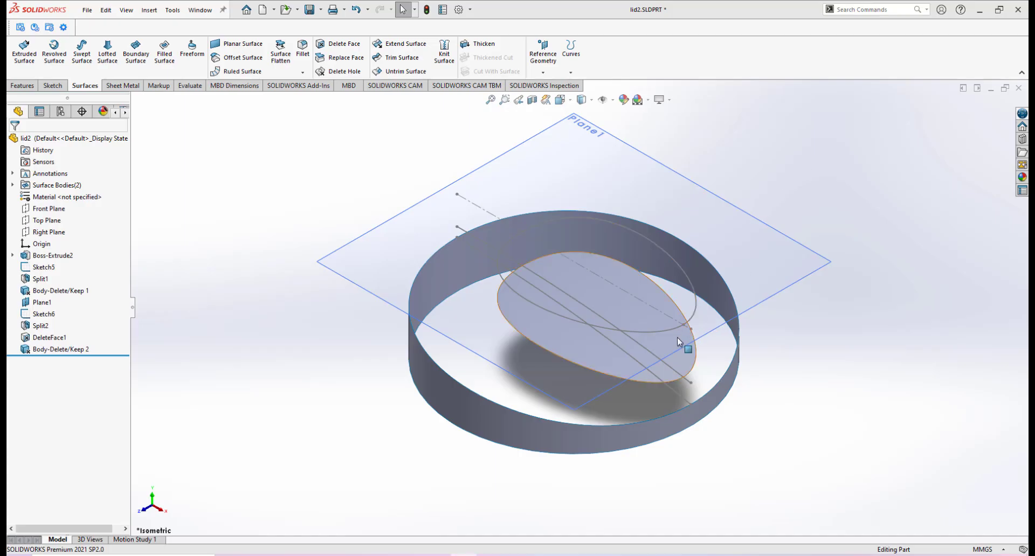
{"action": "scroll", "coordinate": [678, 341], "scroll_direction": "down", "scroll_amount": 2}
{"action": "mouse_move", "coordinate": [574, 333]}
{"action": "middle_mouse_down"}
{"action": "mouse_move", "coordinate": [587, 275]}
{"action": "mouse_move", "coordinate": [570, 316]}
{"action": "middle_mouse_up"}
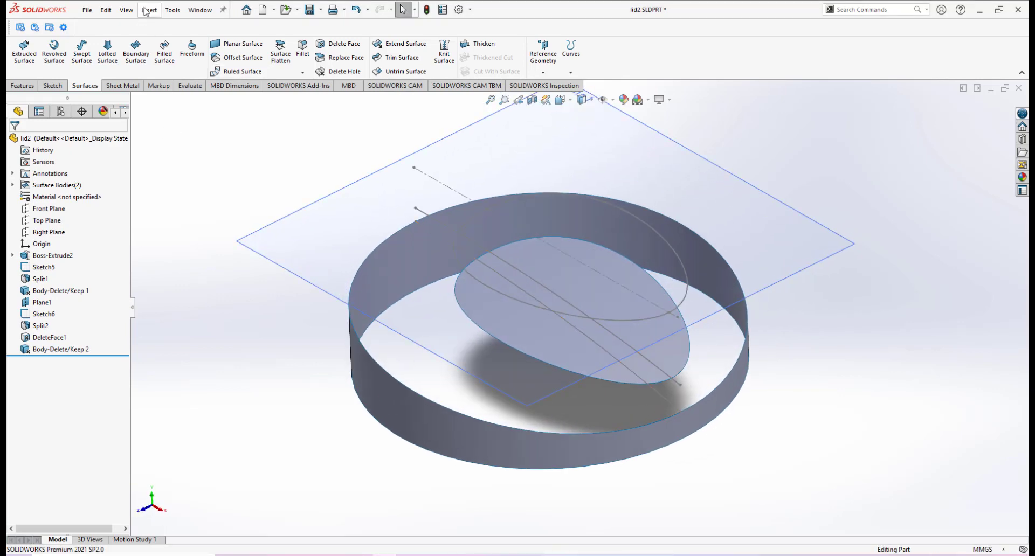
{"action": "left_click", "coordinate": [145, 11]}
{"action": "mouse_move", "coordinate": [194, 53]}
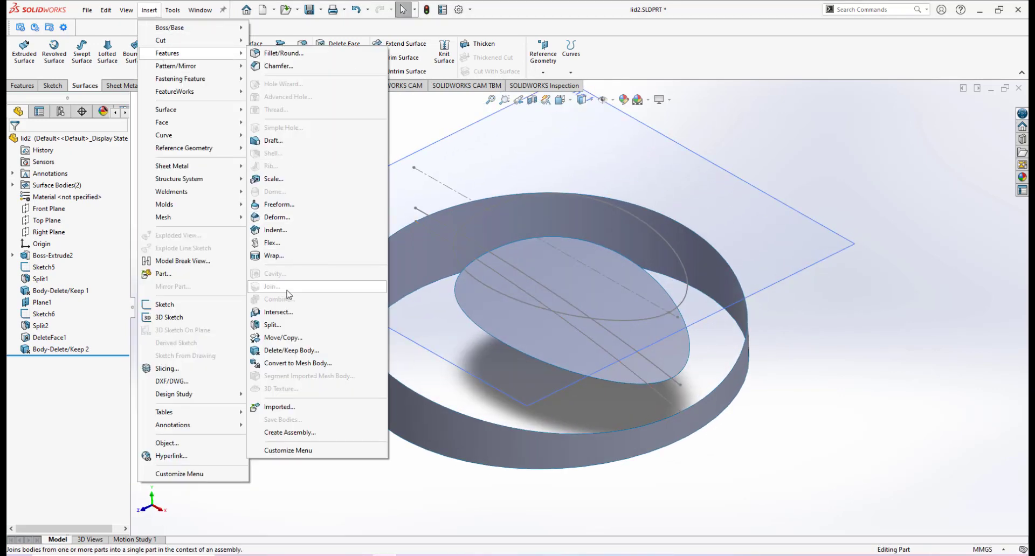
{"action": "left_click", "coordinate": [273, 325]}
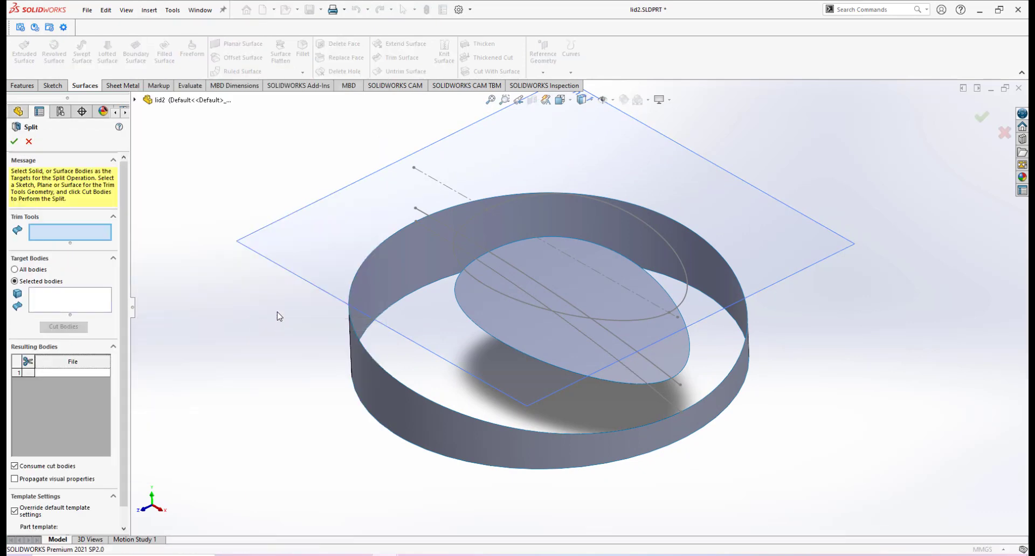
{"action": "left_click", "coordinate": [135, 100]}
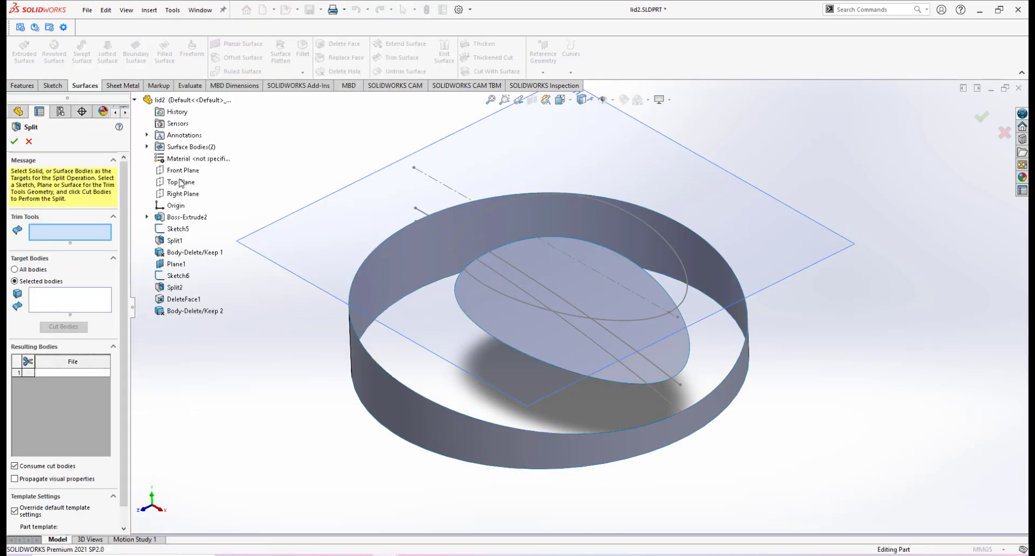
{"action": "left_click", "coordinate": [195, 171]}
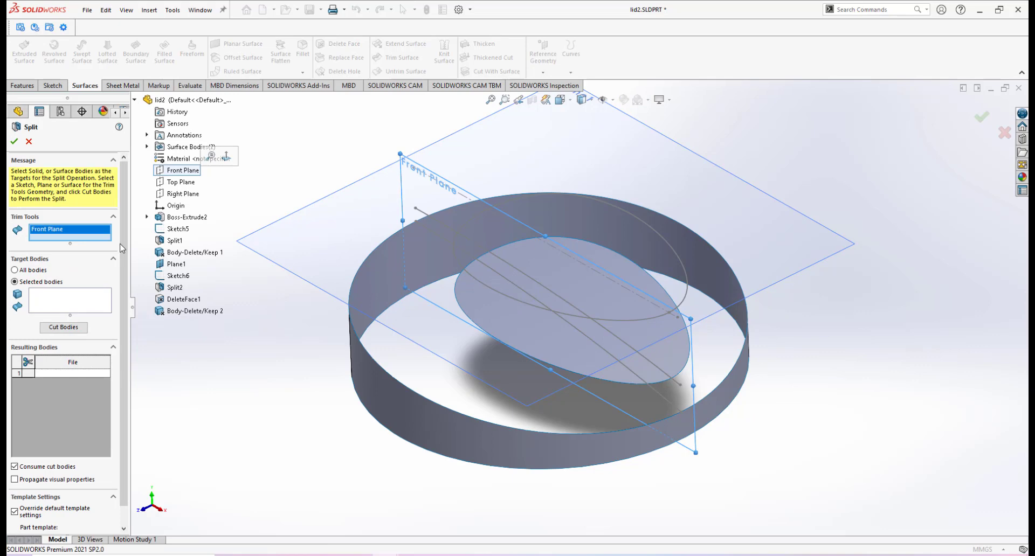
{"action": "left_click", "coordinate": [62, 328]}
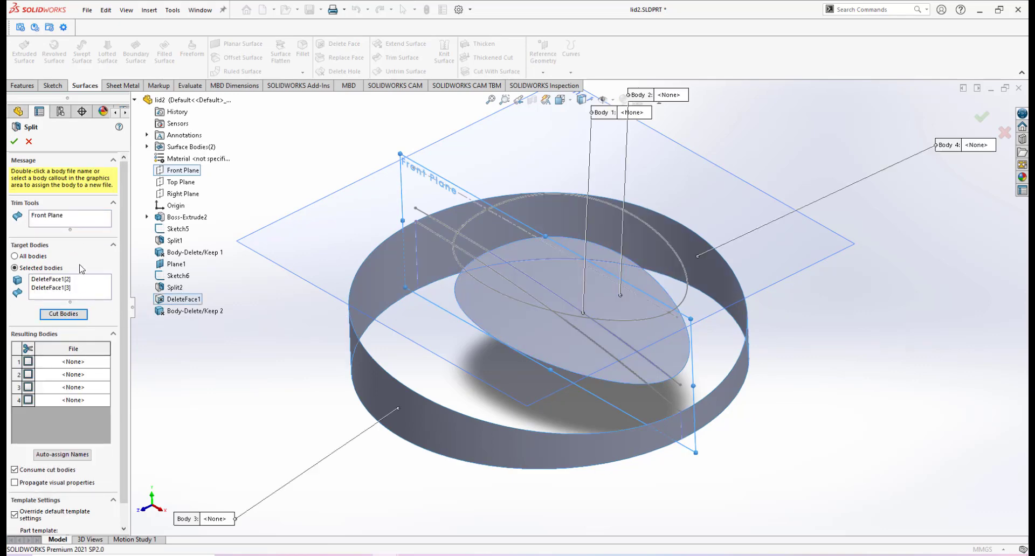
Consume the front halves of the egg and rim, resulting bodies 1 and 3, with Consume cut bodies enabled, and finish the split
{"action": "left_click", "coordinate": [28, 362]}
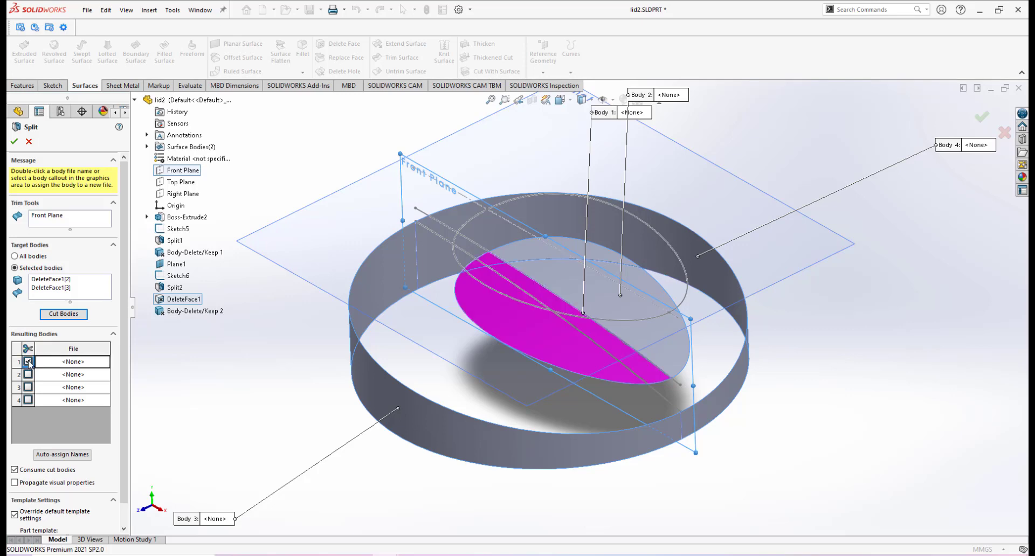
{"action": "left_click", "coordinate": [28, 388]}
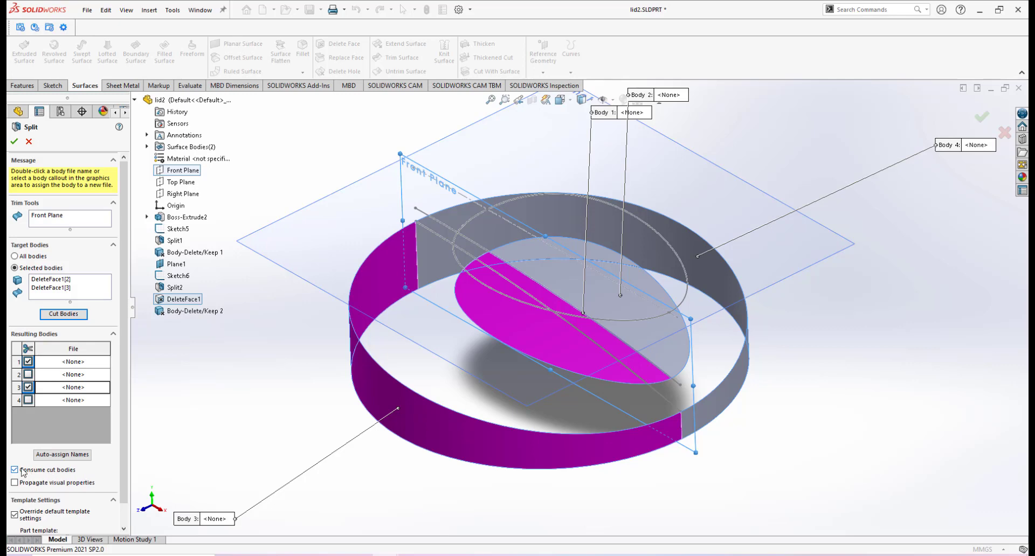
{"action": "key", "text": "Return"}
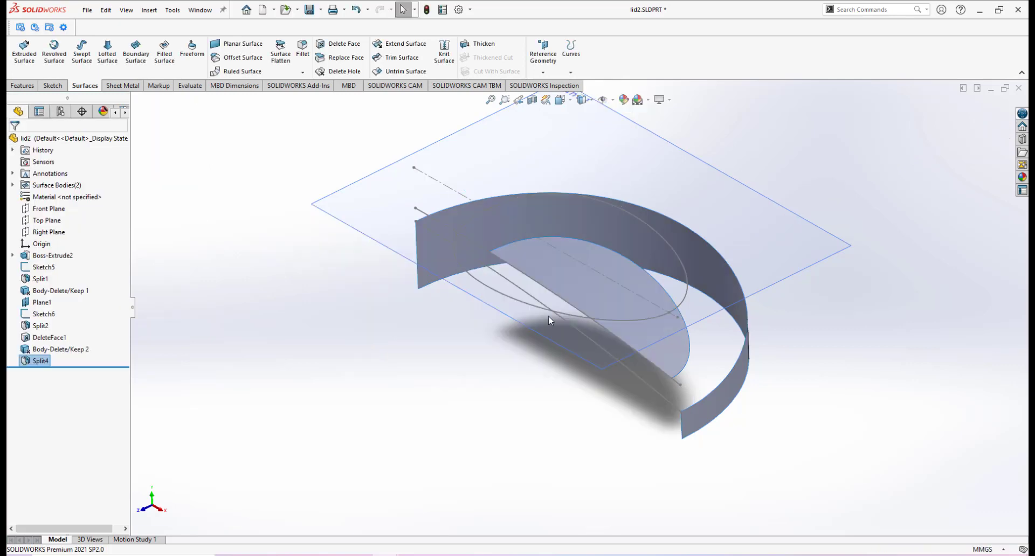
Examine the halved egg and rim surfaces from several angles and compare them with the side photo of the blender lid
{"action": "mouse_move", "coordinate": [629, 335]}
{"action": "middle_mouse_down"}
{"action": "mouse_move", "coordinate": [620, 295]}
{"action": "mouse_move", "coordinate": [578, 307]}
{"action": "mouse_move", "coordinate": [597, 302]}
{"action": "mouse_move", "coordinate": [589, 312]}
{"action": "mouse_move", "coordinate": [628, 268]}
{"action": "mouse_move", "coordinate": [600, 337]}
{"action": "mouse_move", "coordinate": [638, 303]}
{"action": "mouse_move", "coordinate": [625, 310]}
{"action": "mouse_move", "coordinate": [601, 298]}
{"action": "mouse_move", "coordinate": [639, 322]}
{"action": "mouse_move", "coordinate": [608, 309]}
{"action": "mouse_move", "coordinate": [601, 279]}
{"action": "mouse_move", "coordinate": [672, 259]}
{"action": "mouse_move", "coordinate": [631, 280]}
{"action": "mouse_move", "coordinate": [652, 331]}
{"action": "mouse_move", "coordinate": [628, 260]}
{"action": "mouse_move", "coordinate": [647, 261]}
{"action": "mouse_move", "coordinate": [646, 294]}
{"action": "mouse_move", "coordinate": [664, 288]}
{"action": "middle_mouse_up"}
{"action": "scroll", "coordinate": [649, 309], "scroll_direction": "up", "scroll_amount": 2}
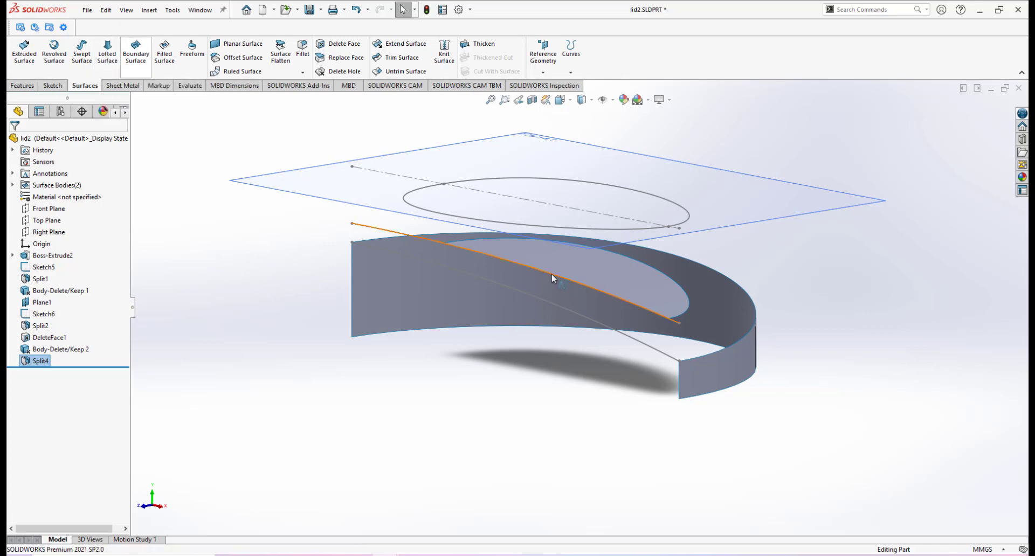
{"action": "middle_click_drag", "start_coordinate": [560, 269], "coordinate": [473, 273]}
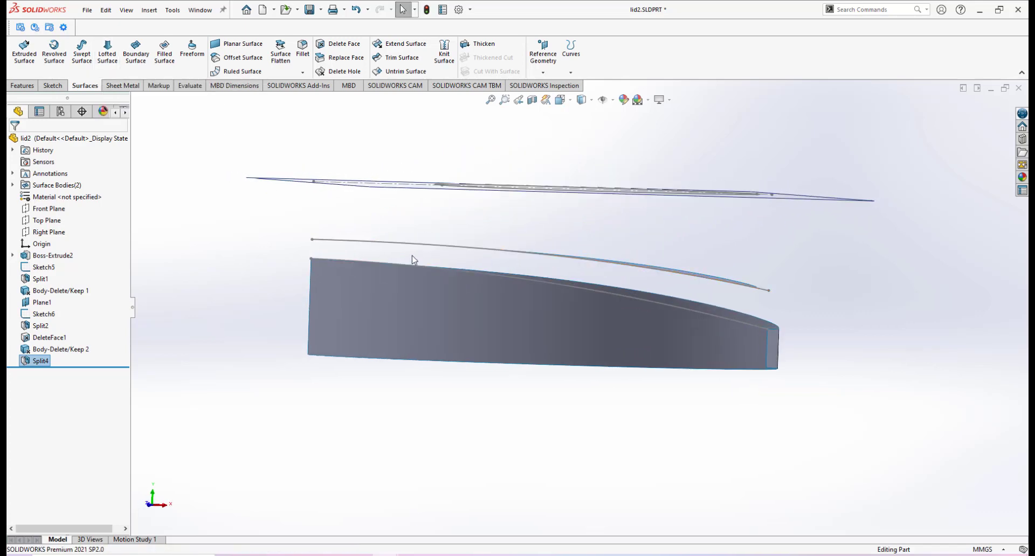
{"action": "middle_click_drag", "start_coordinate": [415, 260], "coordinate": [760, 371]}
{"action": "scroll", "coordinate": [367, 261], "scroll_direction": "down", "scroll_amount": 4}
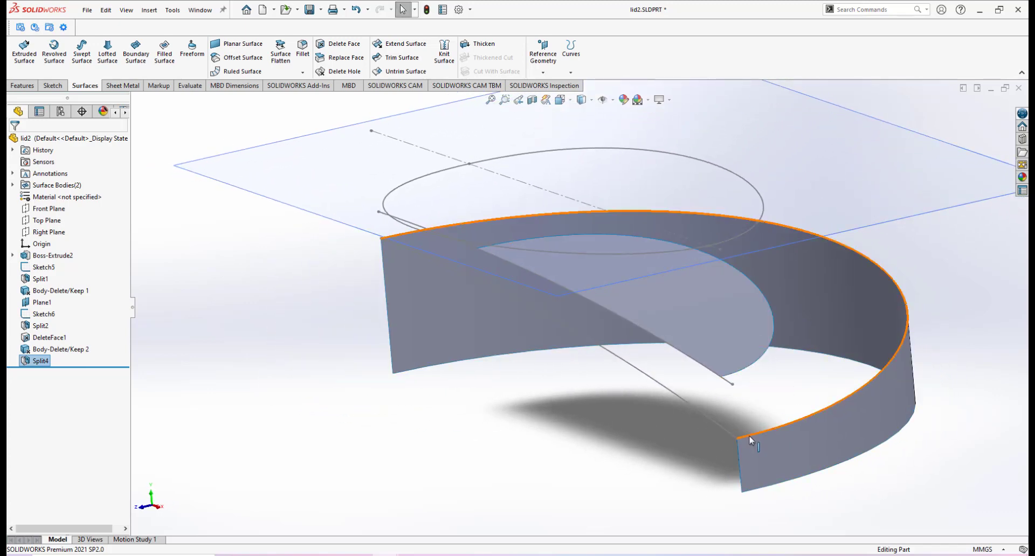
{"action": "middle_click_drag", "start_coordinate": [750, 441], "coordinate": [735, 372]}
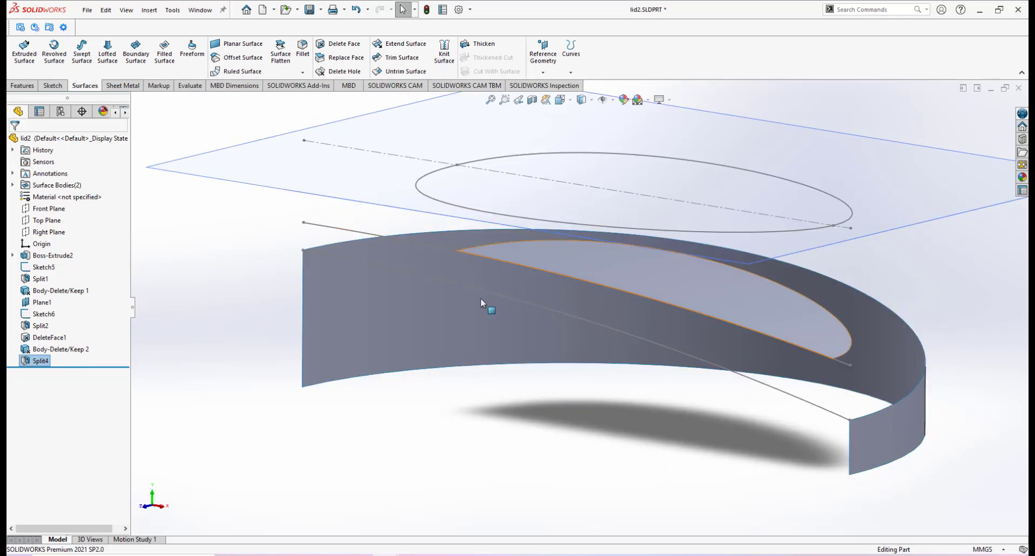
{"action": "middle_click_drag", "start_coordinate": [480, 299], "coordinate": [458, 276]}
{"action": "middle_click_drag", "start_coordinate": [474, 264], "coordinate": [469, 289]}
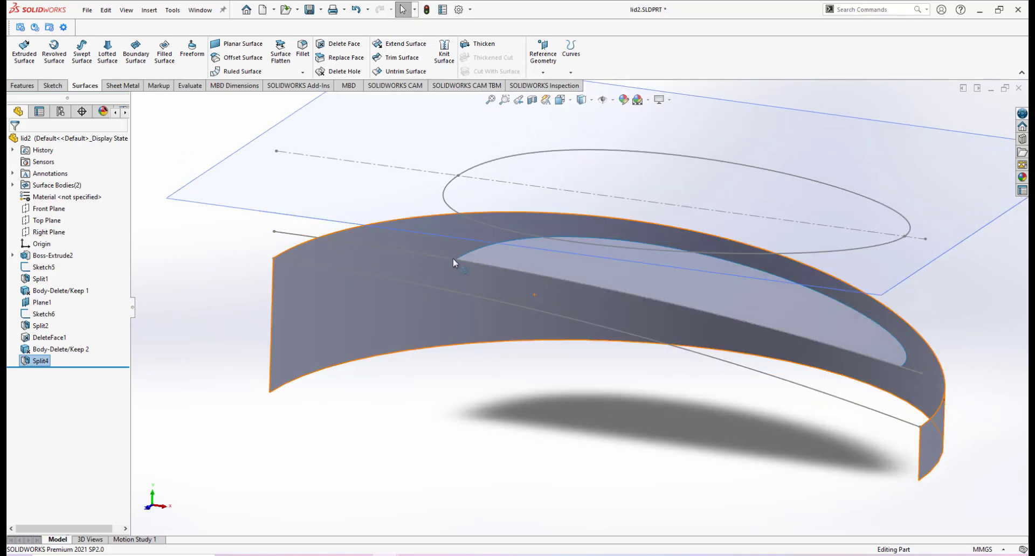
{"action": "middle_click_drag", "start_coordinate": [876, 367], "coordinate": [722, 270], "text": "ctrl"}
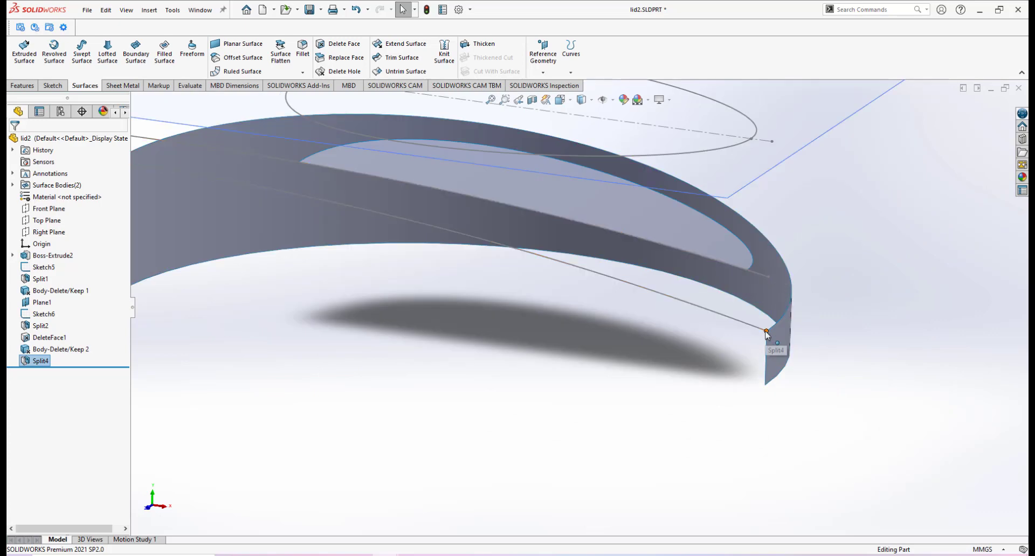
{"action": "key", "text": "z"}
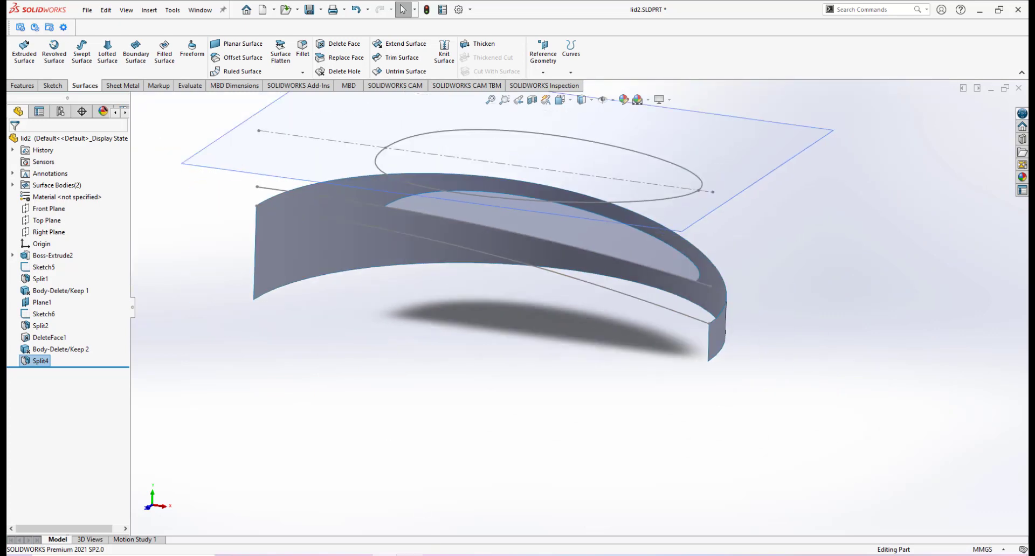
{"action": "left_click", "coordinate": [460, 485]}
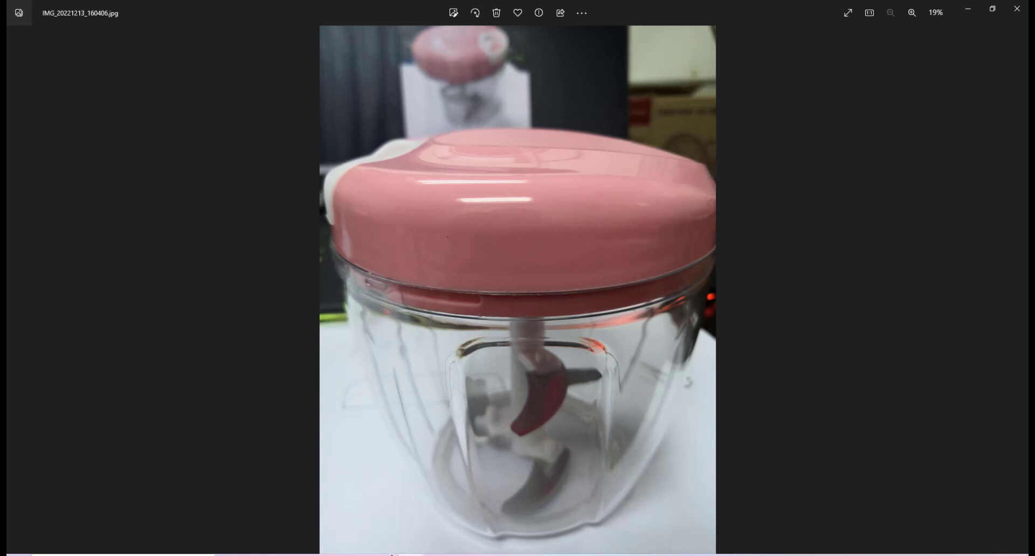
{"action": "mouse_move", "coordinate": [392, 555]}
{"action": "left_click", "coordinate": [502, 515]}
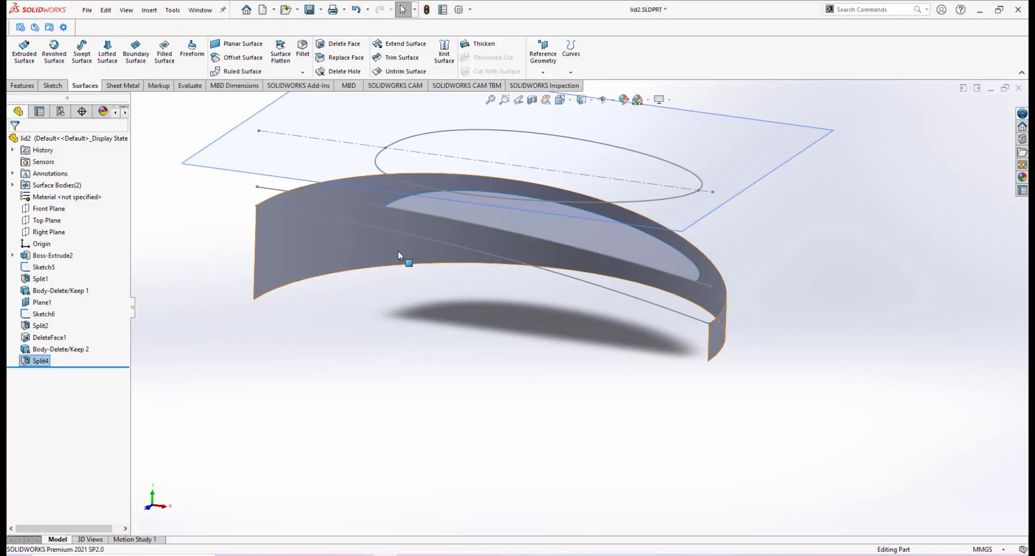
{"action": "middle_click_drag", "start_coordinate": [398, 250], "coordinate": [391, 206]}
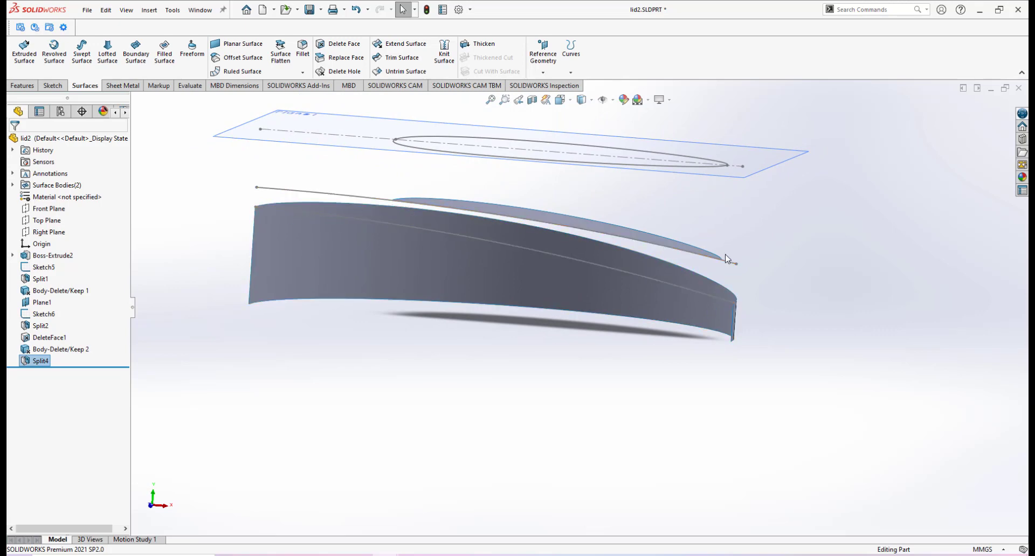
{"action": "middle_click_drag", "start_coordinate": [608, 342], "coordinate": [448, 262]}
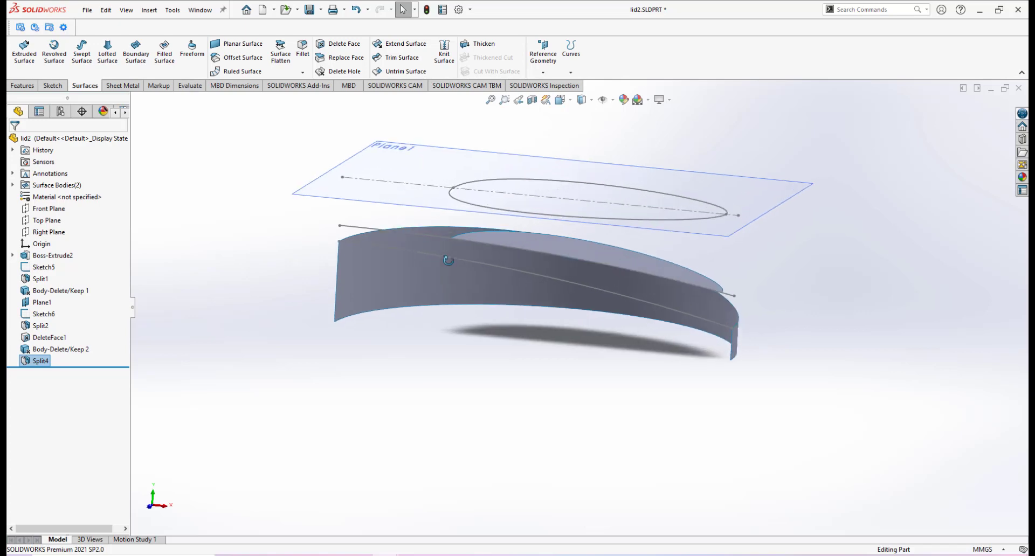
On the Front Plane, sketch a two-point spline from the top corner of the rim wall's taller end to the egg surface's near tip
{"action": "left_click", "coordinate": [47, 210]}
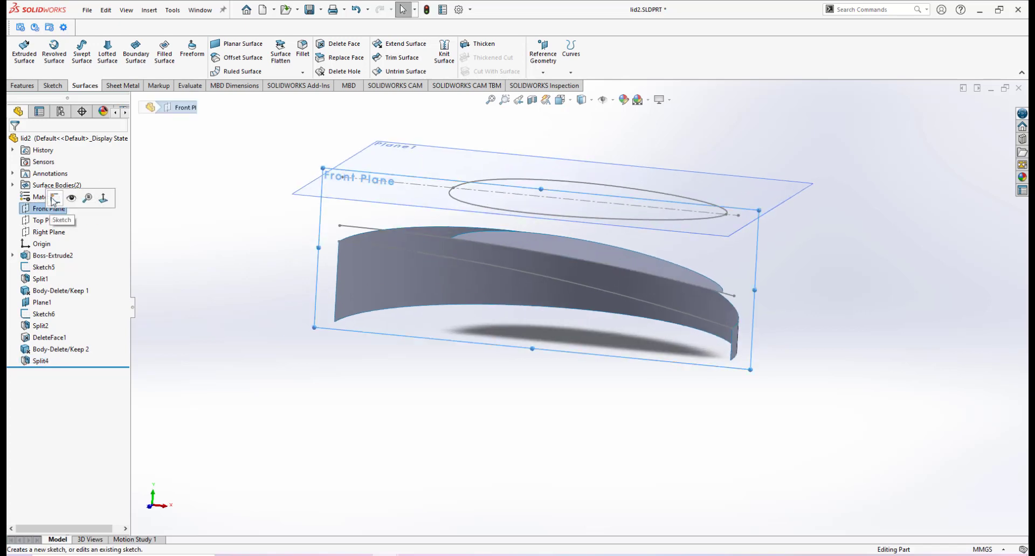
{"action": "left_click", "coordinate": [54, 198]}
{"action": "mouse_move", "coordinate": [628, 308]}
{"action": "middle_mouse_down"}
{"action": "mouse_move", "coordinate": [529, 404]}
{"action": "mouse_move", "coordinate": [550, 361]}
{"action": "mouse_move", "coordinate": [469, 238]}
{"action": "mouse_move", "coordinate": [488, 270]}
{"action": "mouse_move", "coordinate": [452, 299]}
{"action": "mouse_move", "coordinate": [533, 296]}
{"action": "middle_mouse_up"}
{"action": "scroll", "coordinate": [541, 300], "scroll_direction": "up", "scroll_amount": 5}
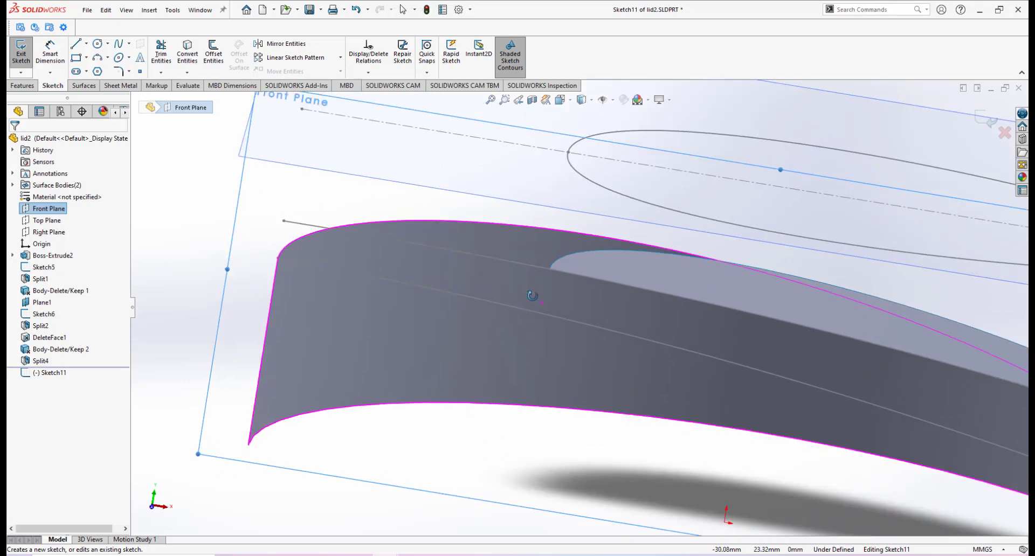
{"action": "left_click", "coordinate": [118, 44]}
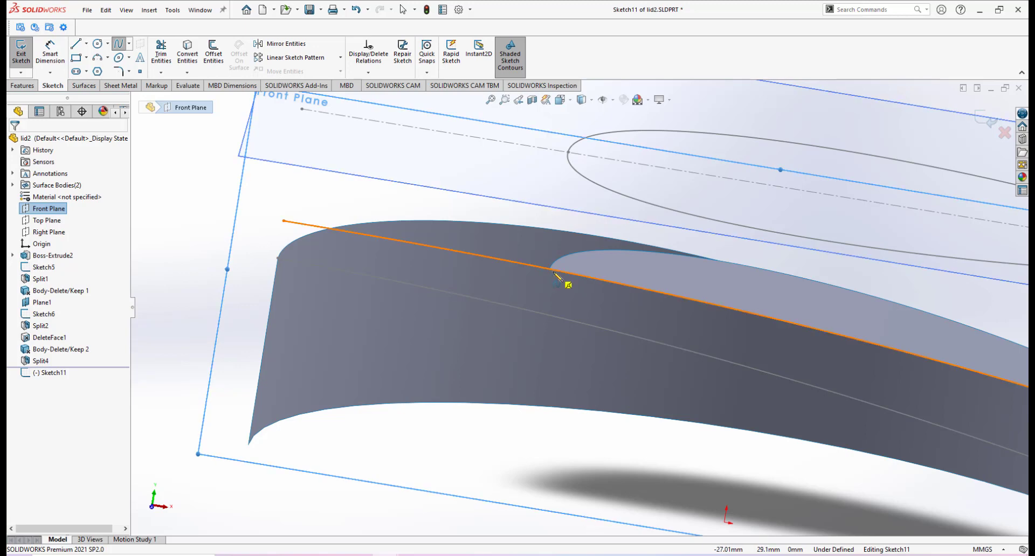
{"action": "left_click", "coordinate": [277, 259]}
{"action": "middle_click_drag", "start_coordinate": [529, 280], "coordinate": [506, 310]}
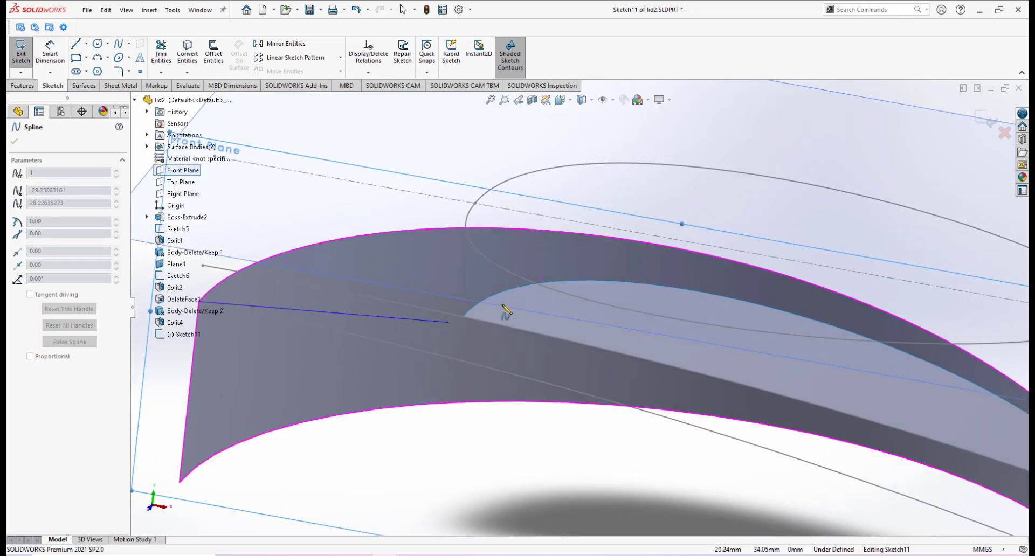
{"action": "left_click", "coordinate": [464, 318]}
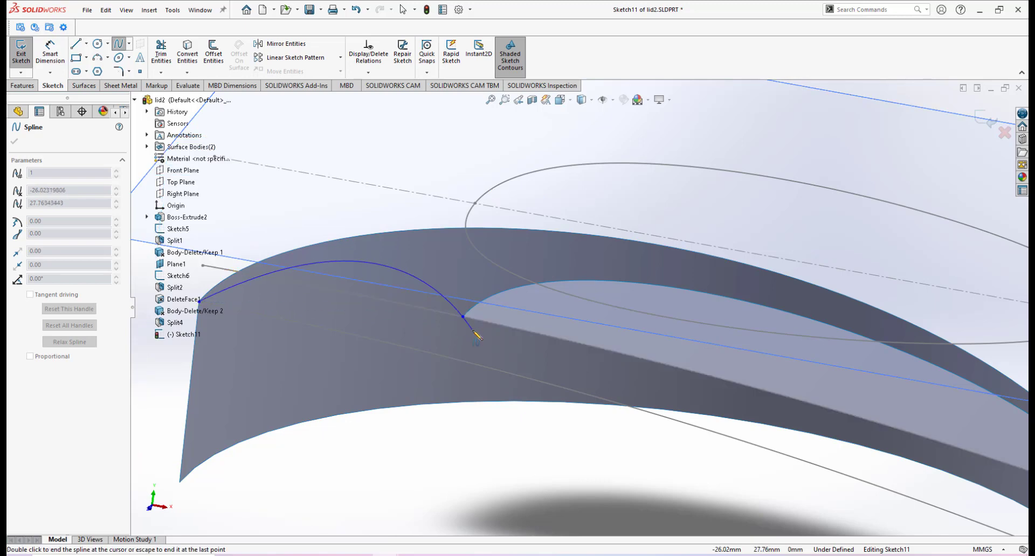
{"action": "right_click", "coordinate": [467, 320]}
{"action": "left_click", "coordinate": [493, 333]}
{"action": "scroll", "coordinate": [493, 339], "scroll_direction": "up", "scroll_amount": 3}
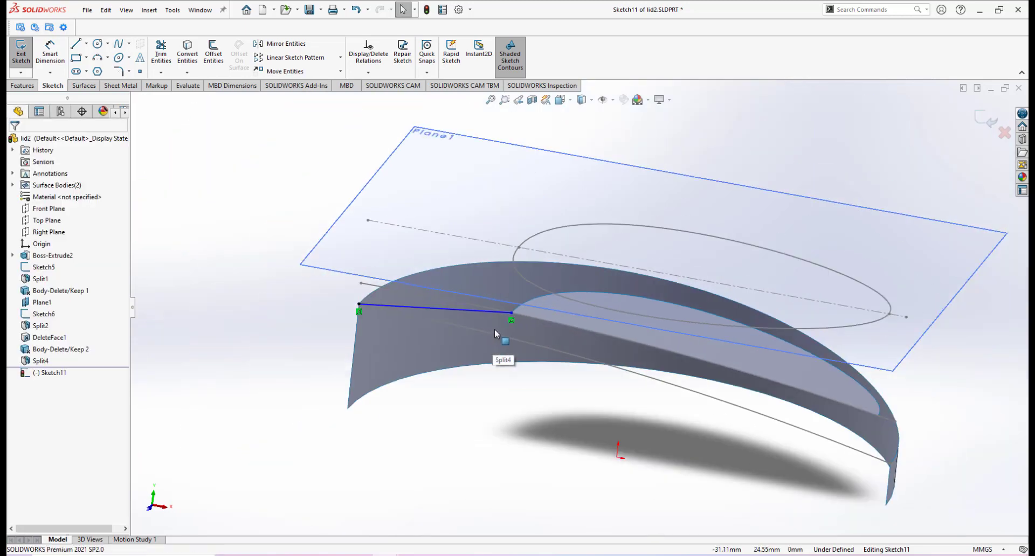
Attach the spline's inner endpoint exactly to the vertex at the egg surface's tip
{"action": "scroll", "coordinate": [493, 329], "scroll_direction": "down", "scroll_amount": 5}
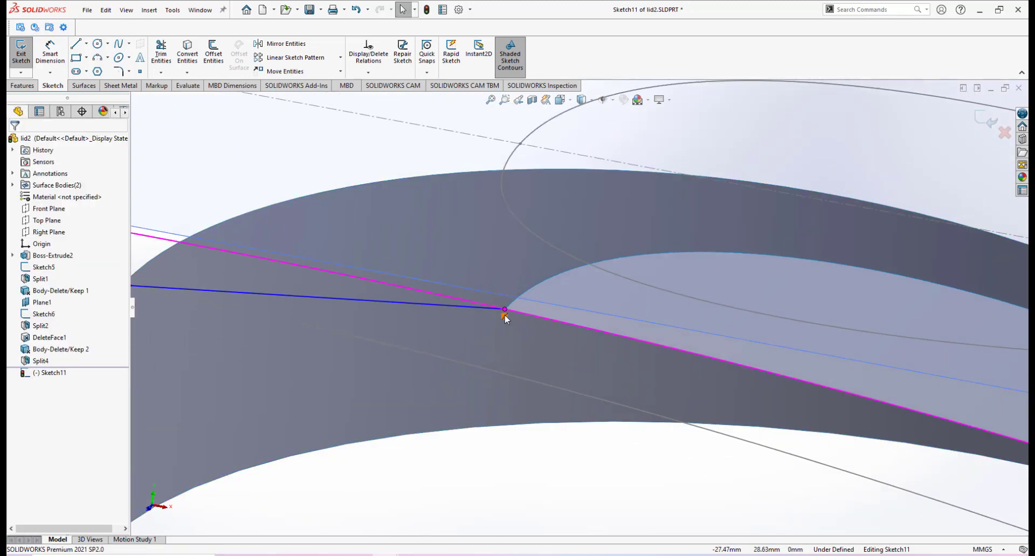
{"action": "left_click", "coordinate": [505, 309]}
{"action": "mouse_move", "coordinate": [504, 310]}
{"action": "left_mouse_down"}
{"action": "mouse_move", "coordinate": [515, 323]}
{"action": "mouse_move", "coordinate": [495, 313]}
{"action": "mouse_move", "coordinate": [506, 313]}
{"action": "left_mouse_up"}
{"action": "mouse_move", "coordinate": [505, 317]}
{"action": "middle_mouse_down"}
{"action": "mouse_move", "coordinate": [503, 329]}
{"action": "mouse_move", "coordinate": [531, 313]}
{"action": "mouse_move", "coordinate": [535, 322]}
{"action": "mouse_move", "coordinate": [540, 211]}
{"action": "middle_mouse_up"}
{"action": "key", "text": "Escape"}
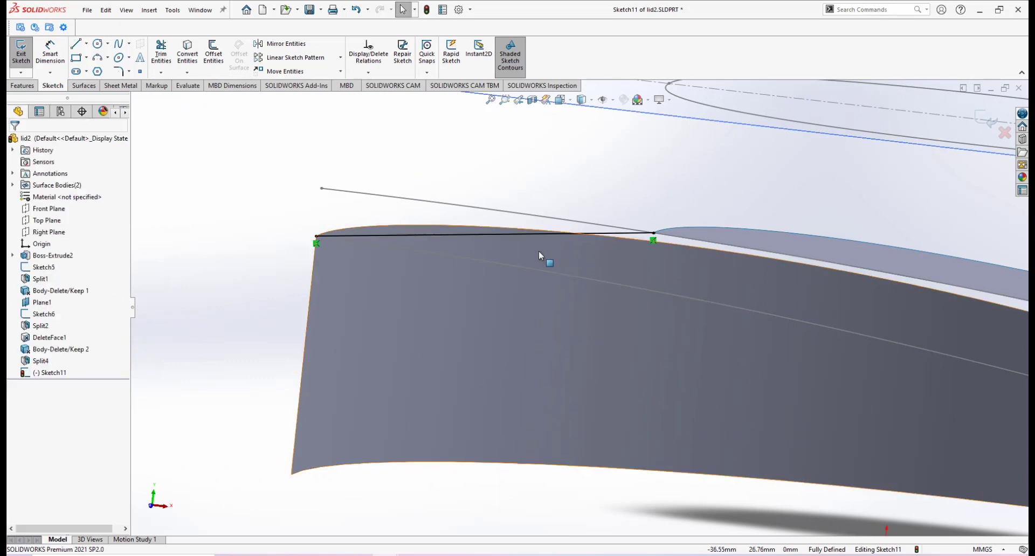
Compare the spline with the side photo of the lid and make its tangent handle at the rim corner horizontal
{"action": "mouse_move", "coordinate": [411, 554]}
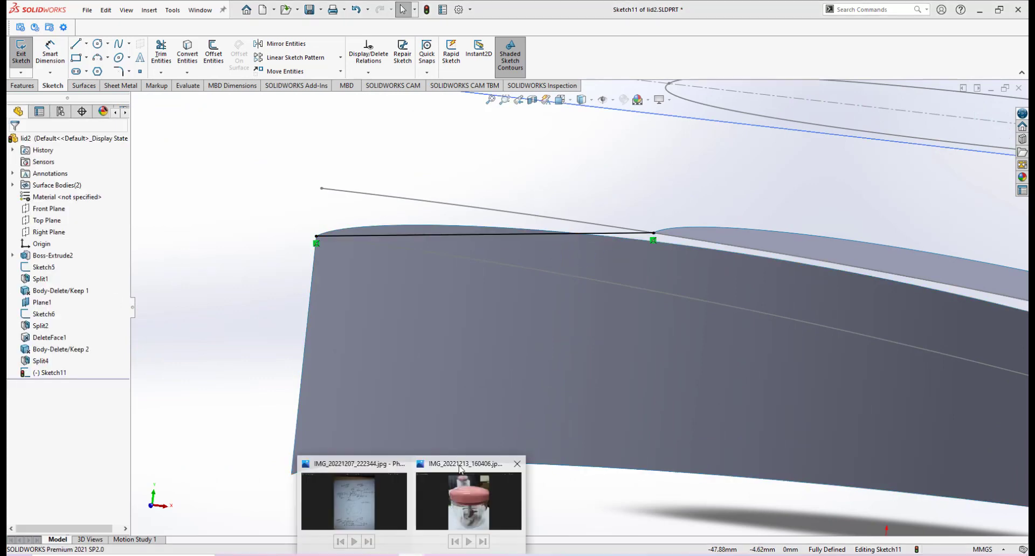
{"action": "left_click", "coordinate": [462, 501]}
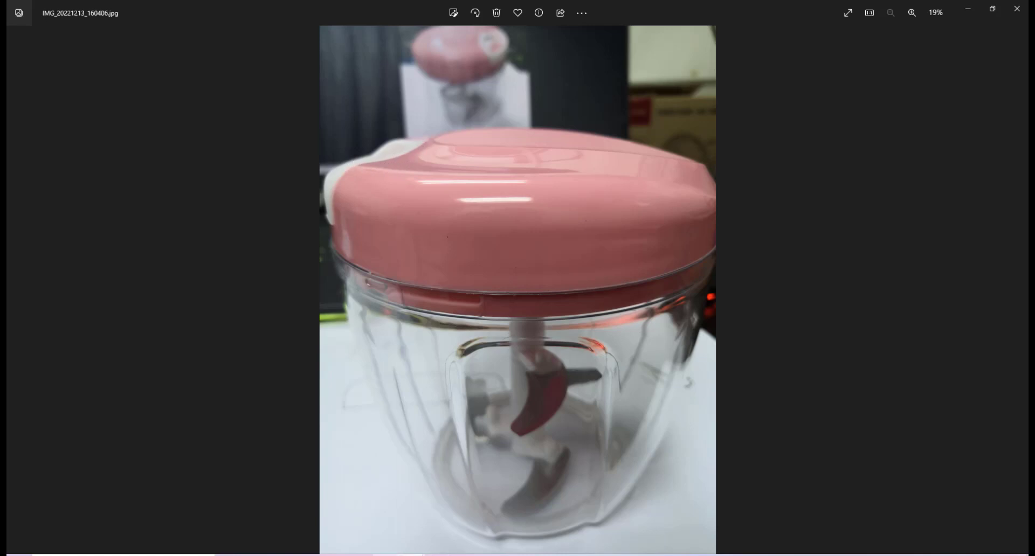
{"action": "mouse_move", "coordinate": [389, 555]}
{"action": "left_click", "coordinate": [474, 489]}
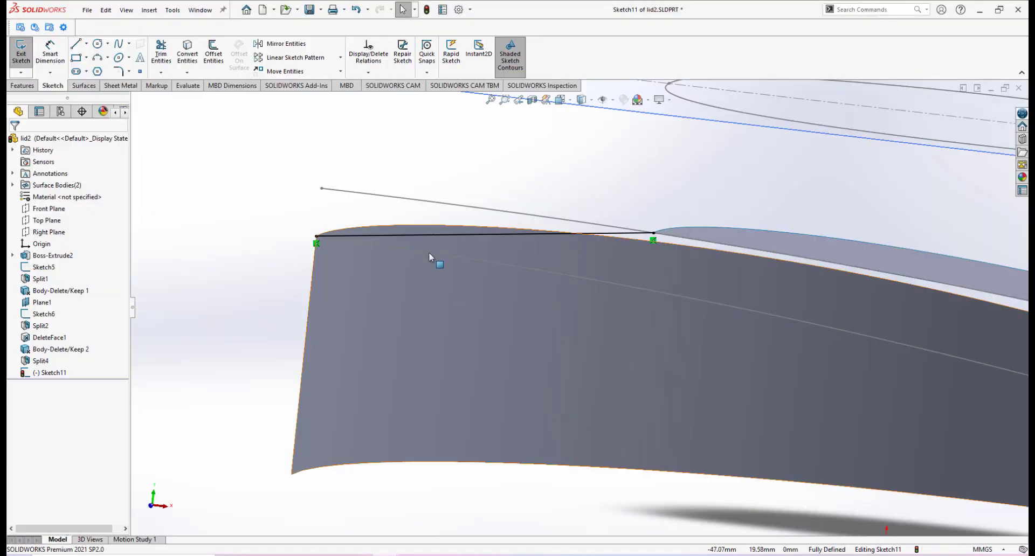
{"action": "left_click", "coordinate": [317, 236]}
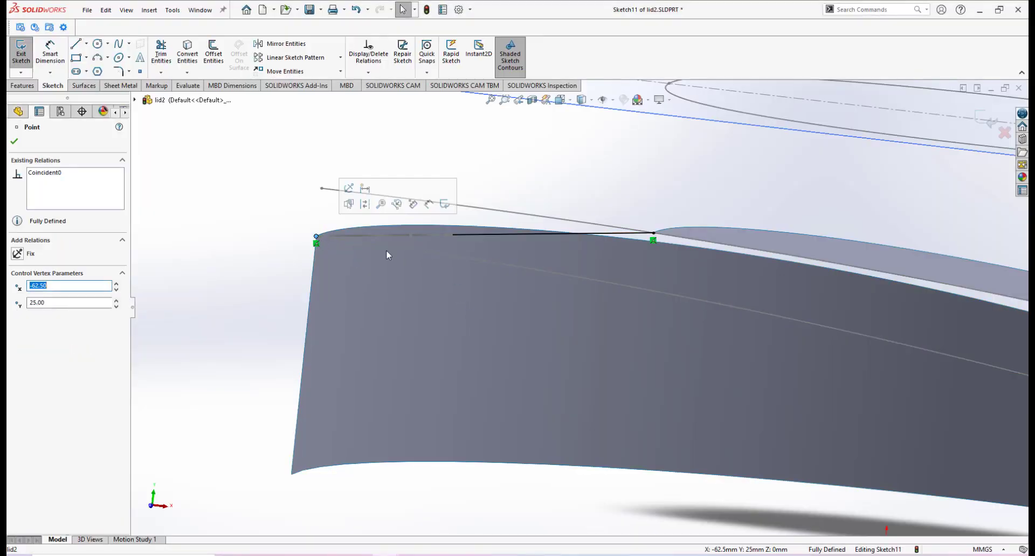
{"action": "left_click", "coordinate": [446, 235]}
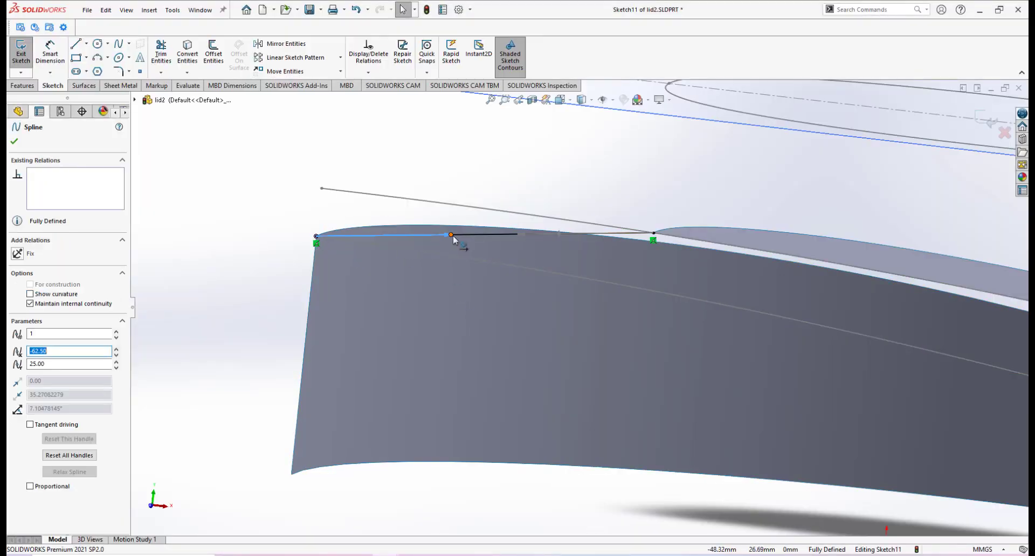
{"action": "left_click", "coordinate": [452, 237]}
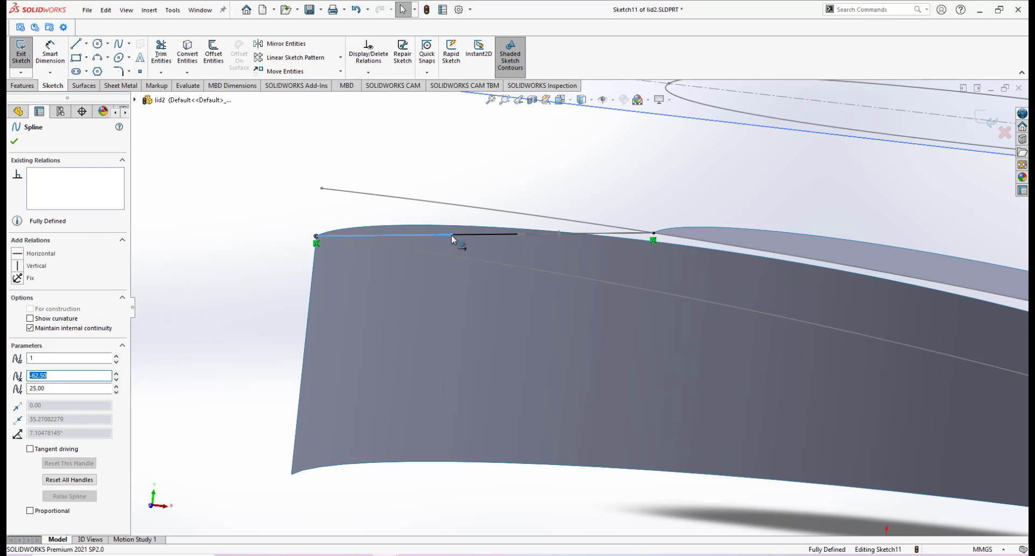
{"action": "left_click", "coordinate": [21, 255]}
{"action": "mouse_move", "coordinate": [585, 289]}
{"action": "middle_mouse_down"}
{"action": "mouse_move", "coordinate": [595, 281]}
{"action": "mouse_move", "coordinate": [577, 289]}
{"action": "middle_mouse_up"}
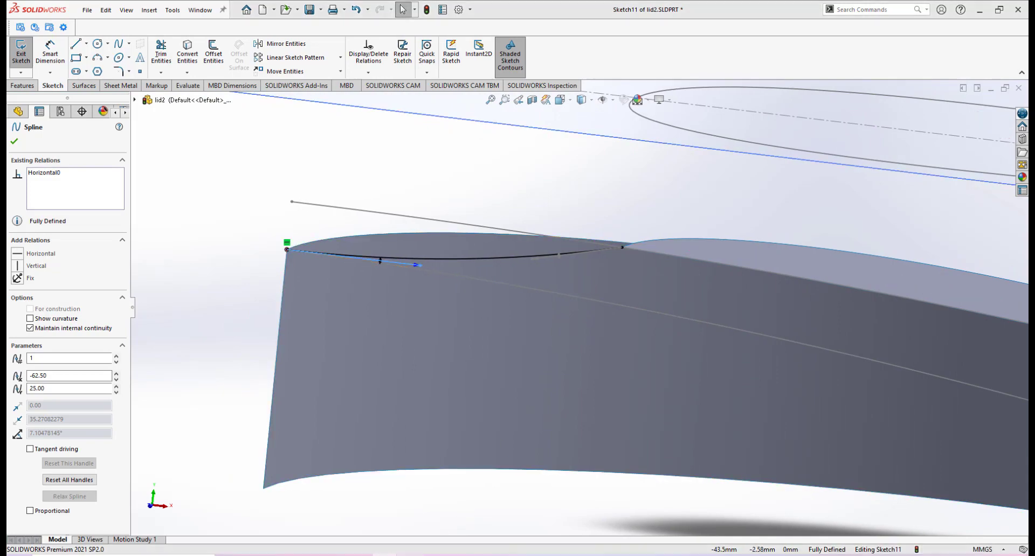
Check the lid photo again and make the spline's tangent handle at the egg tip vertical
{"action": "left_click", "coordinate": [471, 493]}
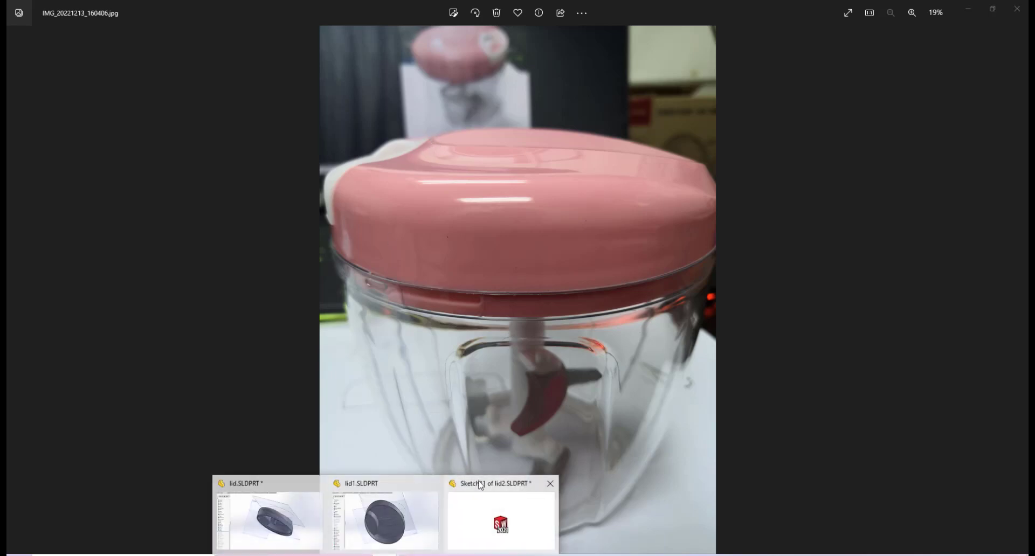
{"action": "left_click", "coordinate": [474, 493]}
{"action": "left_click", "coordinate": [623, 250]}
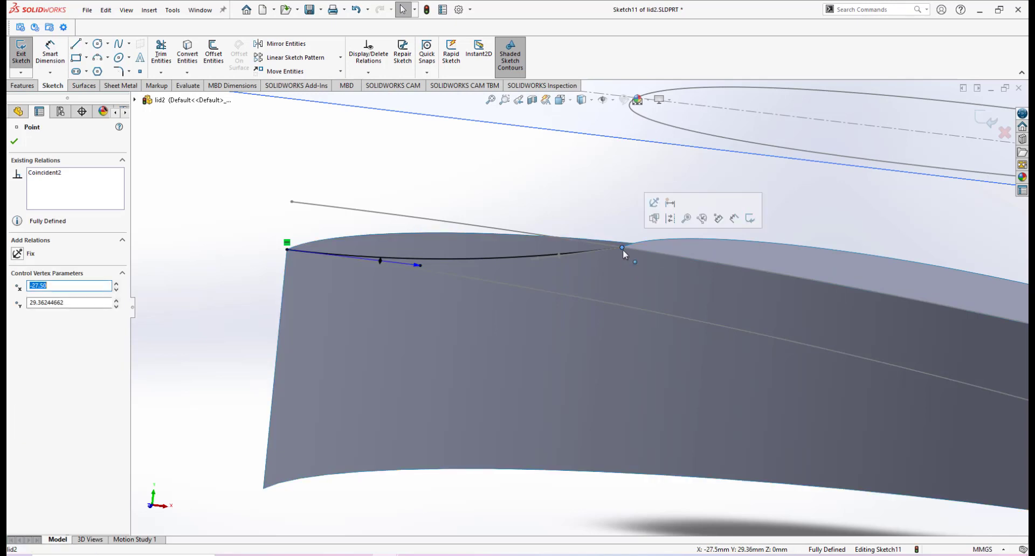
{"action": "left_click", "coordinate": [533, 259]}
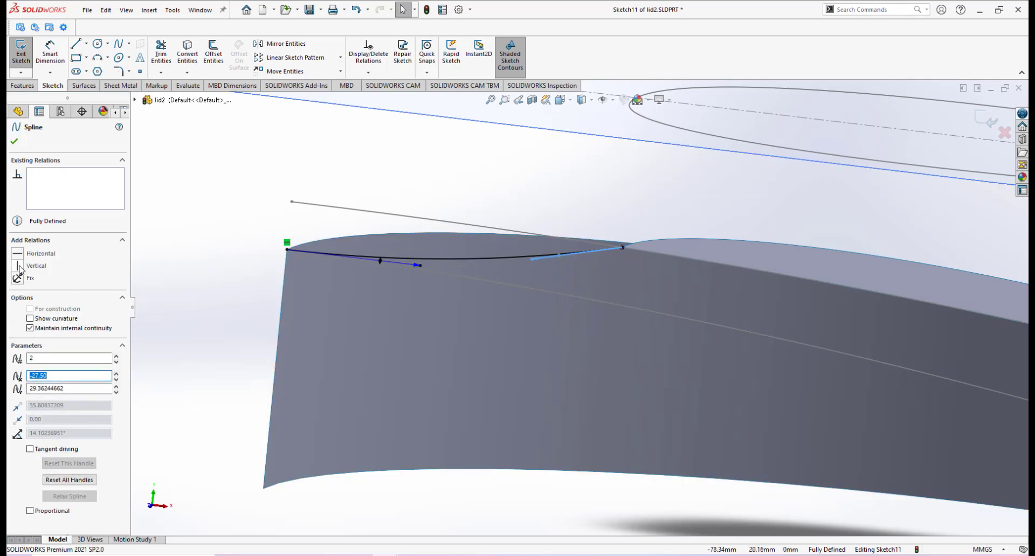
{"action": "left_click", "coordinate": [18, 269]}
{"action": "middle_click_drag", "start_coordinate": [424, 330], "coordinate": [623, 309]}
{"action": "scroll", "coordinate": [618, 262], "scroll_direction": "down", "scroll_amount": 3}
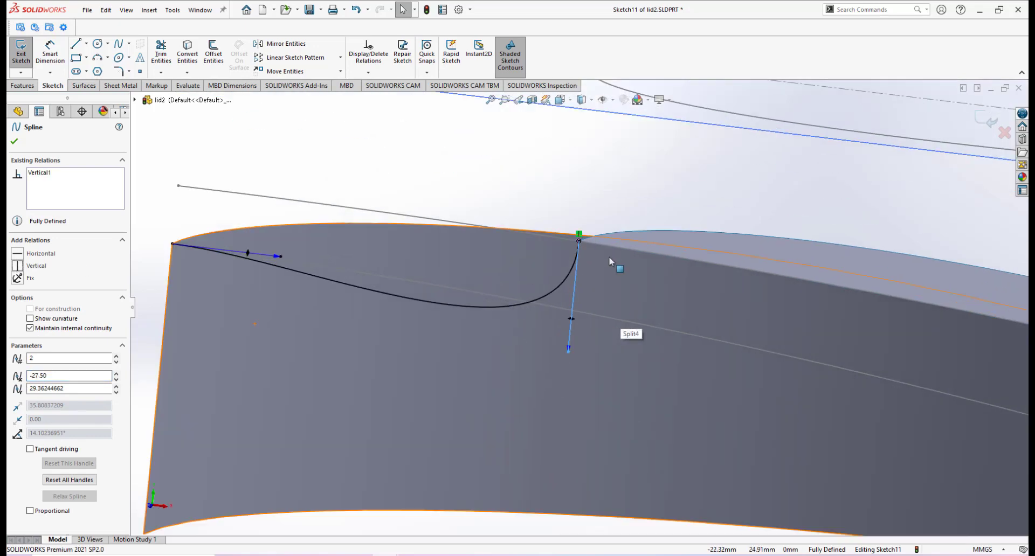
Shorten the spline's vertical tangent handle at the egg tip to a weighting of about 6.77, flattening the curve
{"action": "middle_click_drag", "start_coordinate": [616, 261], "coordinate": [556, 407]}
{"action": "left_click_drag", "start_coordinate": [551, 403], "coordinate": [576, 296]}
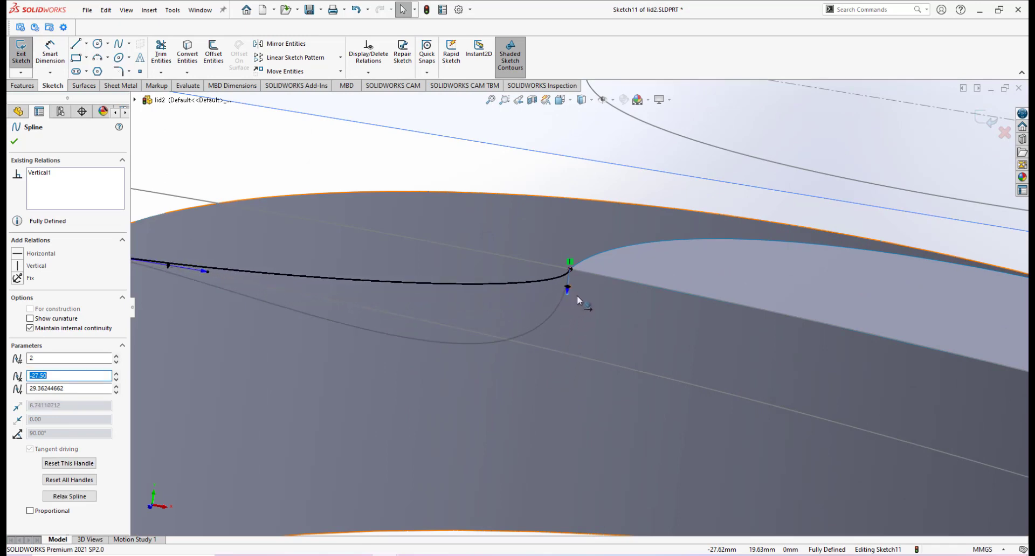
{"action": "middle_click_drag", "start_coordinate": [575, 296], "coordinate": [598, 302]}
{"action": "scroll", "coordinate": [595, 304], "scroll_direction": "down", "scroll_amount": 3}
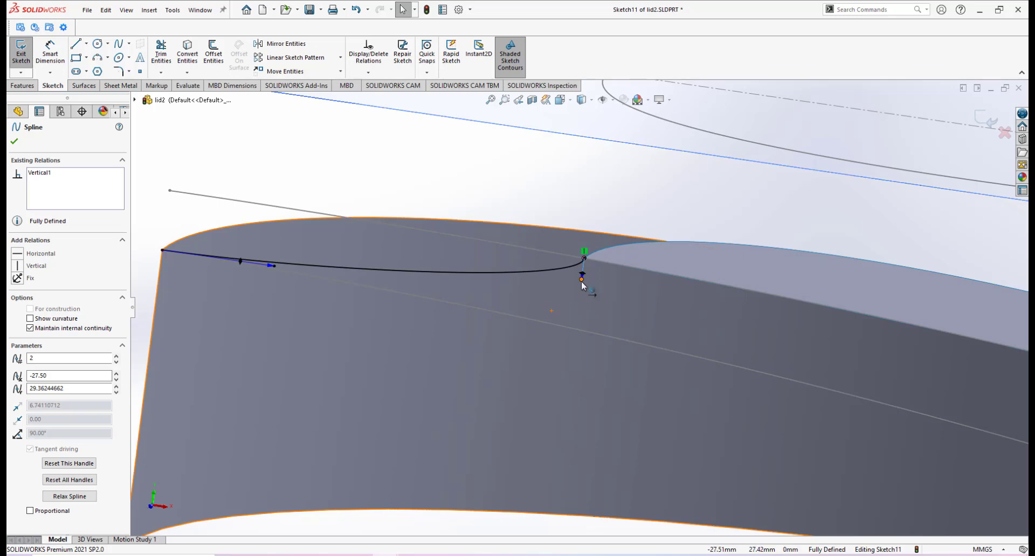
{"action": "left_click_drag", "start_coordinate": [581, 280], "coordinate": [582, 289]}
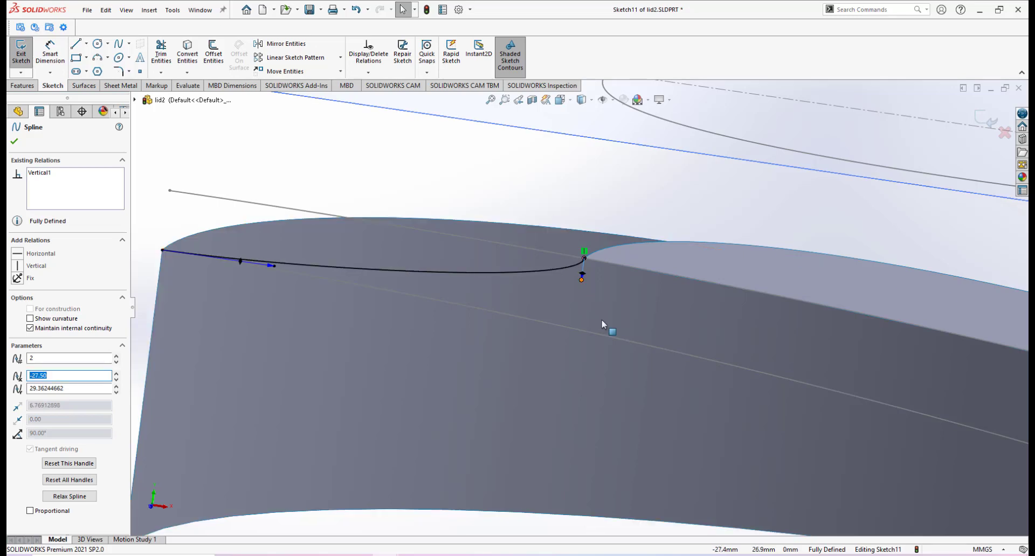
Draw a line about 11 mm long from the egg surface's far tip to the top corner of the rim's lower end and exit the sketch
{"action": "scroll", "coordinate": [633, 322], "scroll_direction": "up", "scroll_amount": 4}
{"action": "middle_click_drag", "start_coordinate": [635, 324], "coordinate": [767, 335]}
{"action": "scroll", "coordinate": [734, 395], "scroll_direction": "down", "scroll_amount": 3}
{"action": "scroll", "coordinate": [734, 395], "scroll_direction": "down", "scroll_amount": 2}
{"action": "mouse_move", "coordinate": [686, 380]}
{"action": "middle_mouse_down"}
{"action": "mouse_move", "coordinate": [700, 369]}
{"action": "mouse_move", "coordinate": [687, 373]}
{"action": "middle_mouse_up"}
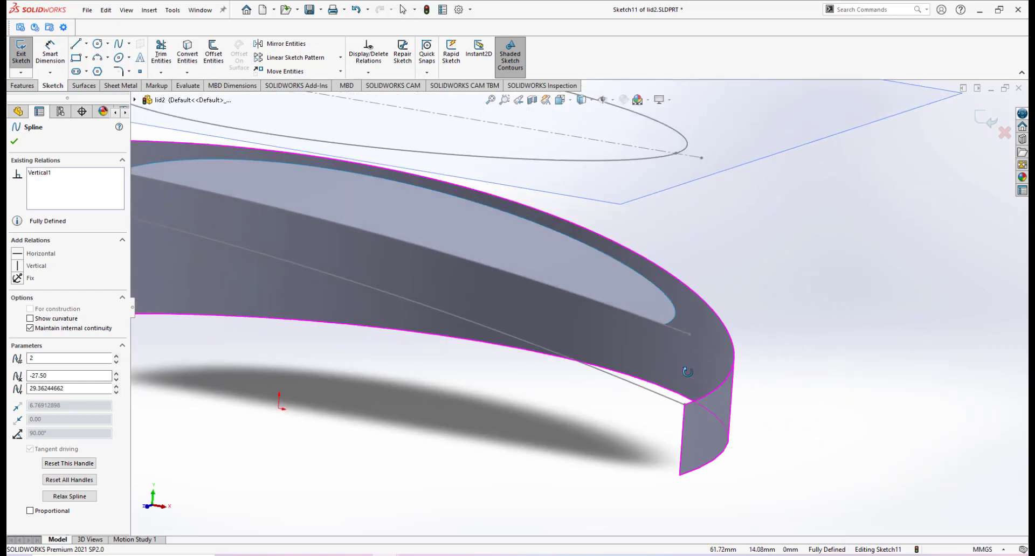
{"action": "left_click", "coordinate": [76, 44]}
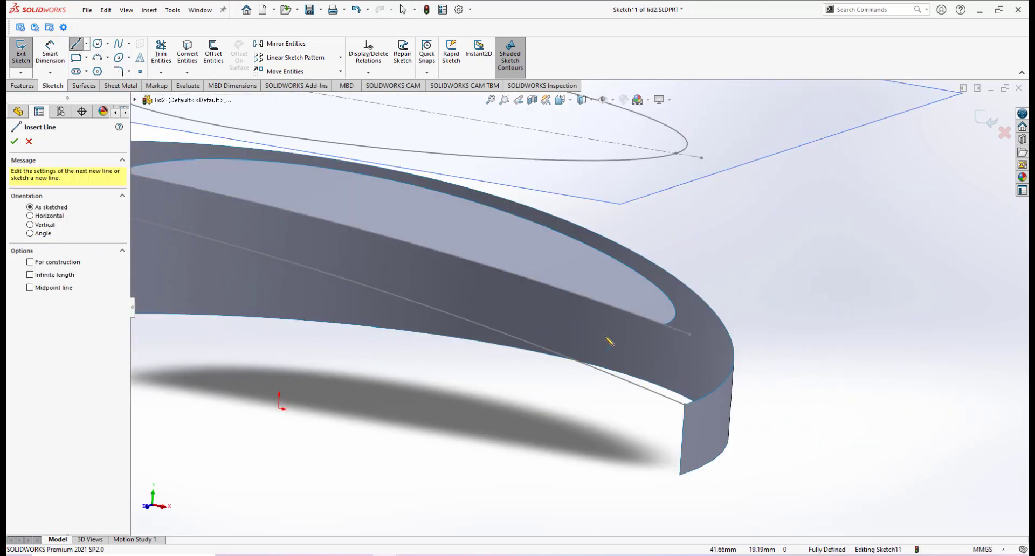
{"action": "left_click", "coordinate": [664, 325]}
{"action": "left_click", "coordinate": [685, 405]}
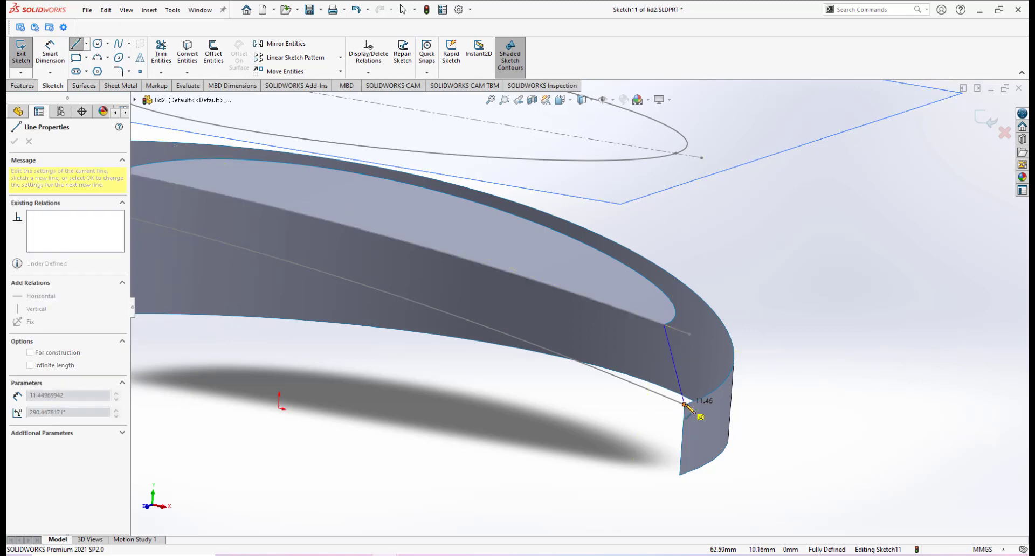
{"action": "right_click", "coordinate": [713, 425]}
{"action": "left_click", "coordinate": [736, 432]}
{"action": "scroll", "coordinate": [614, 262], "scroll_direction": "up", "scroll_amount": 3}
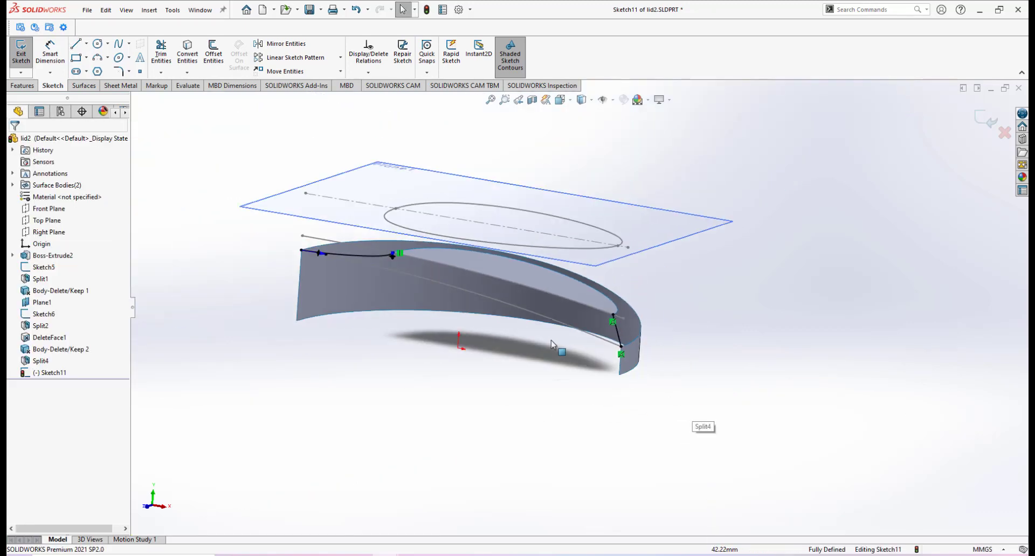
{"action": "mouse_move", "coordinate": [556, 333]}
{"action": "middle_mouse_down"}
{"action": "mouse_move", "coordinate": [571, 300]}
{"action": "mouse_move", "coordinate": [573, 347]}
{"action": "mouse_move", "coordinate": [609, 289]}
{"action": "middle_mouse_up"}
{"action": "scroll", "coordinate": [609, 289], "scroll_direction": "down", "scroll_amount": 2}
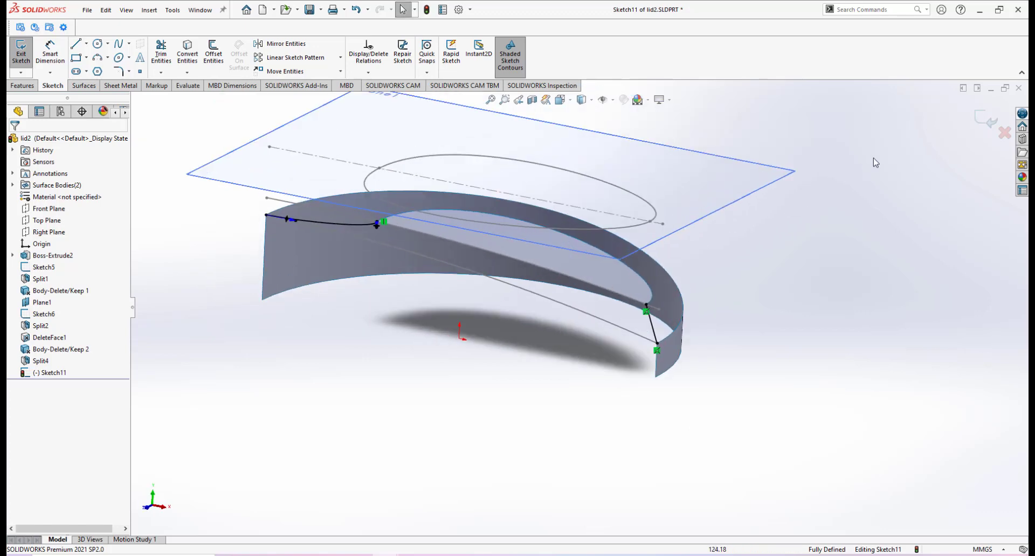
{"action": "left_click", "coordinate": [984, 120]}
{"action": "left_click", "coordinate": [454, 401]}
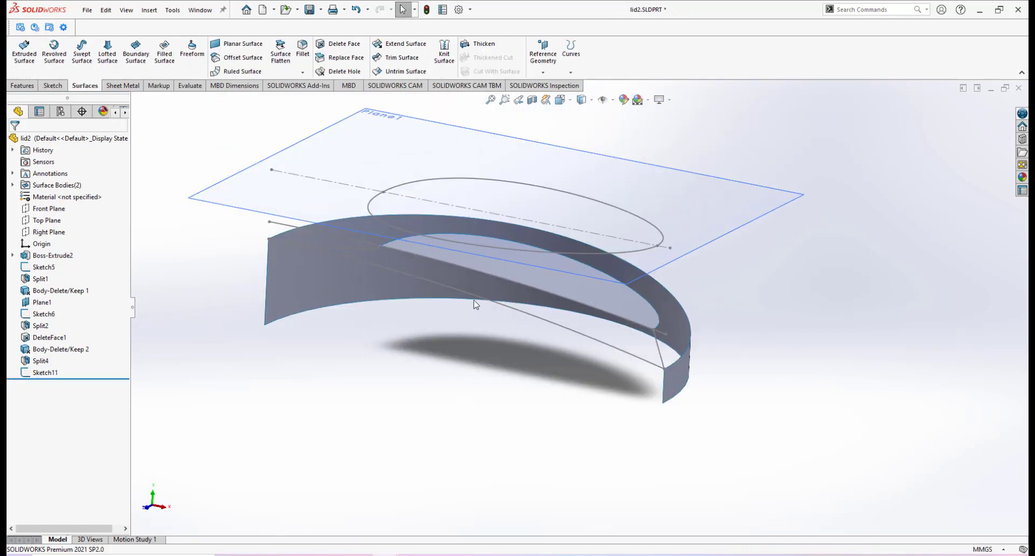
Start a lofted surface using the egg's curved edge and the rim's top edge as profiles, and activate the guide curve selection
{"action": "left_click", "coordinate": [108, 54]}
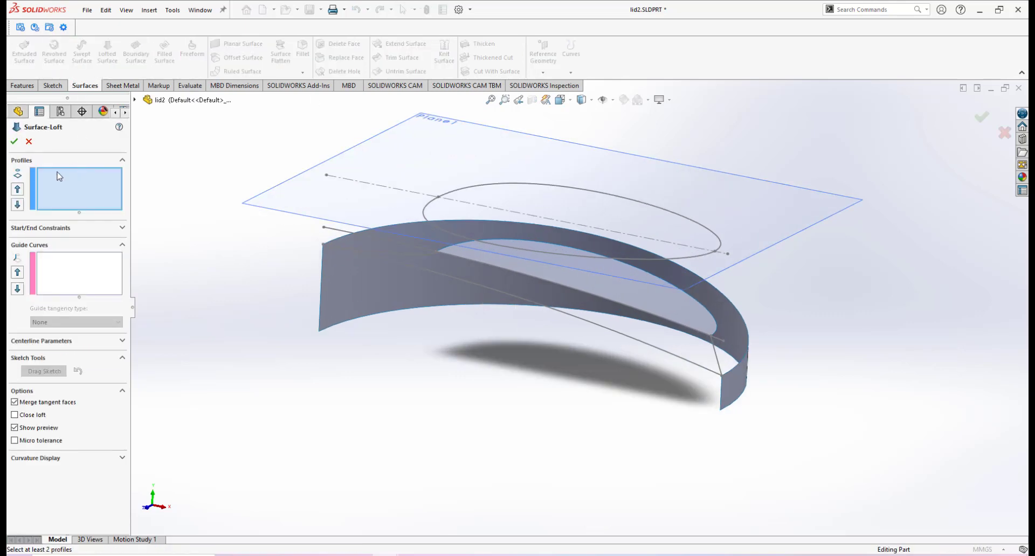
{"action": "scroll", "coordinate": [628, 322], "scroll_direction": "down", "scroll_amount": 3}
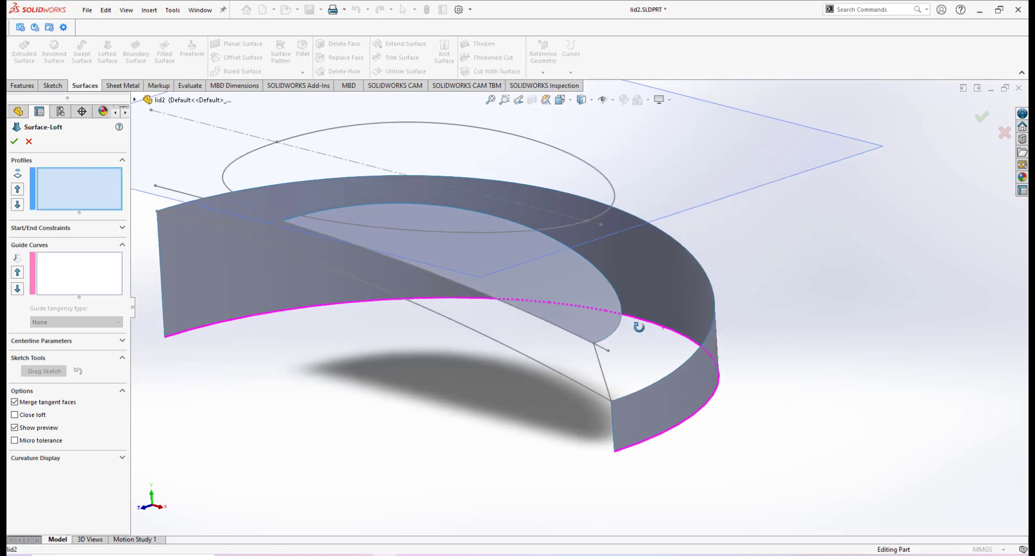
{"action": "left_click", "coordinate": [605, 345]}
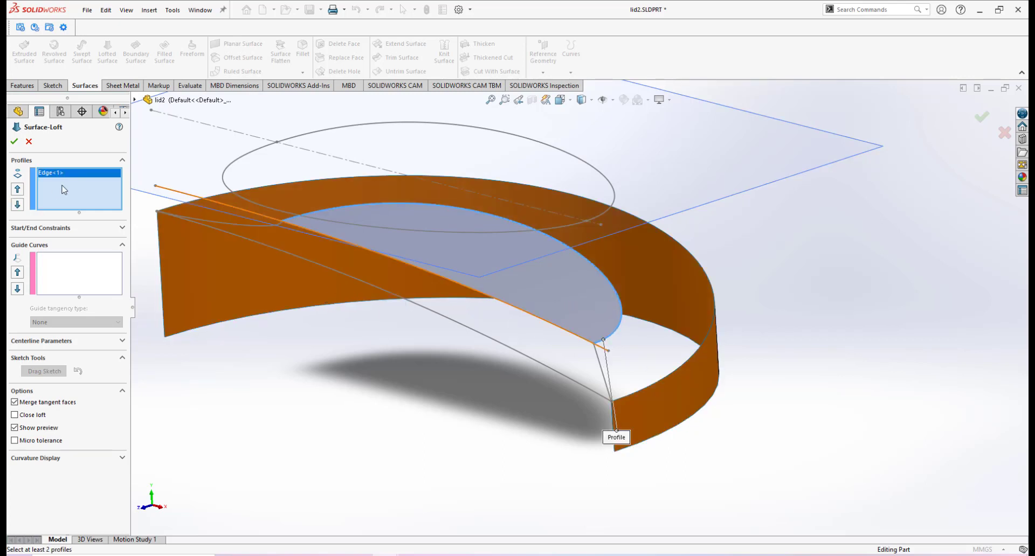
{"action": "left_click", "coordinate": [621, 399]}
{"action": "mouse_move", "coordinate": [621, 399]}
{"action": "middle_mouse_down"}
{"action": "mouse_move", "coordinate": [595, 363]}
{"action": "mouse_move", "coordinate": [619, 335]}
{"action": "mouse_move", "coordinate": [583, 277]}
{"action": "mouse_move", "coordinate": [538, 311]}
{"action": "mouse_move", "coordinate": [582, 286]}
{"action": "mouse_move", "coordinate": [460, 312]}
{"action": "mouse_move", "coordinate": [506, 293]}
{"action": "mouse_move", "coordinate": [600, 307]}
{"action": "mouse_move", "coordinate": [560, 359]}
{"action": "mouse_move", "coordinate": [381, 206]}
{"action": "middle_mouse_up"}
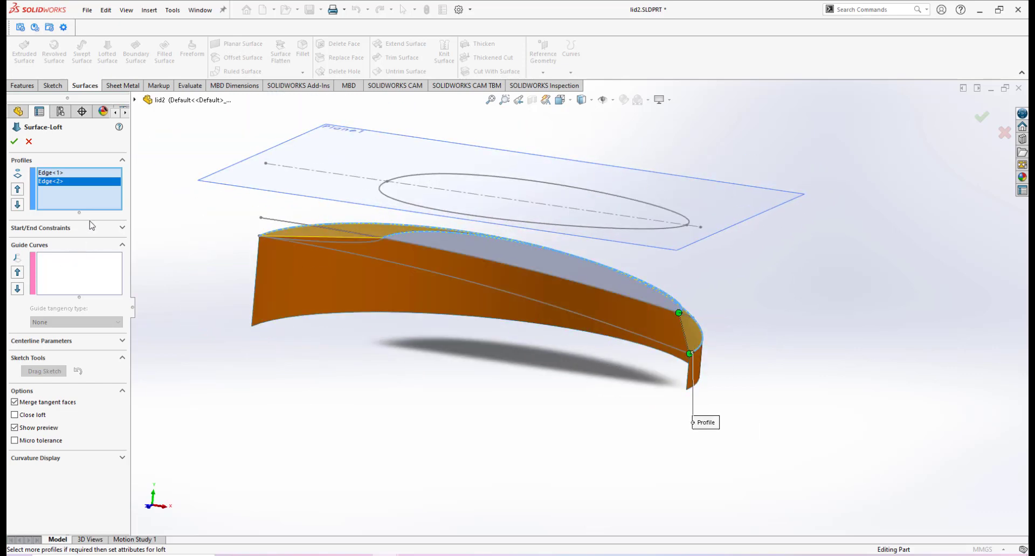
{"action": "left_click", "coordinate": [58, 272]}
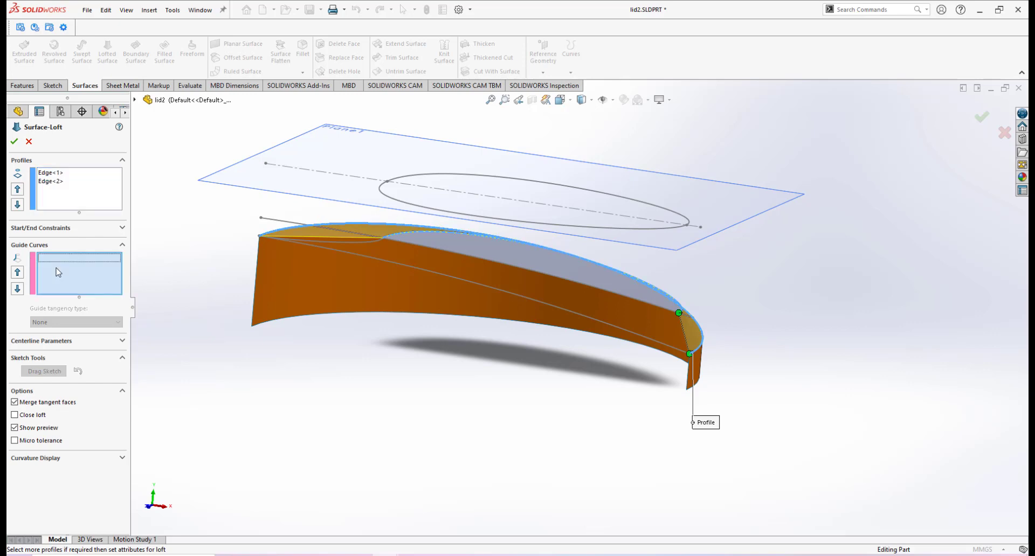
{"action": "scroll", "coordinate": [388, 253], "scroll_direction": "down", "scroll_amount": 3}
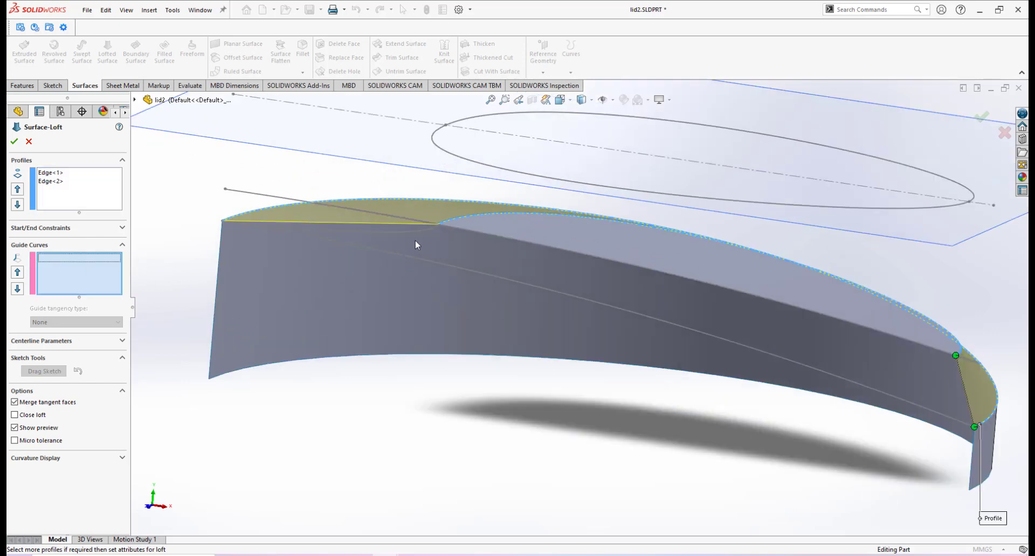
Add the curved sketch segment and the sketch segment at the opposite cut end as guide curves of the surface loft
{"action": "left_click", "coordinate": [430, 231]}
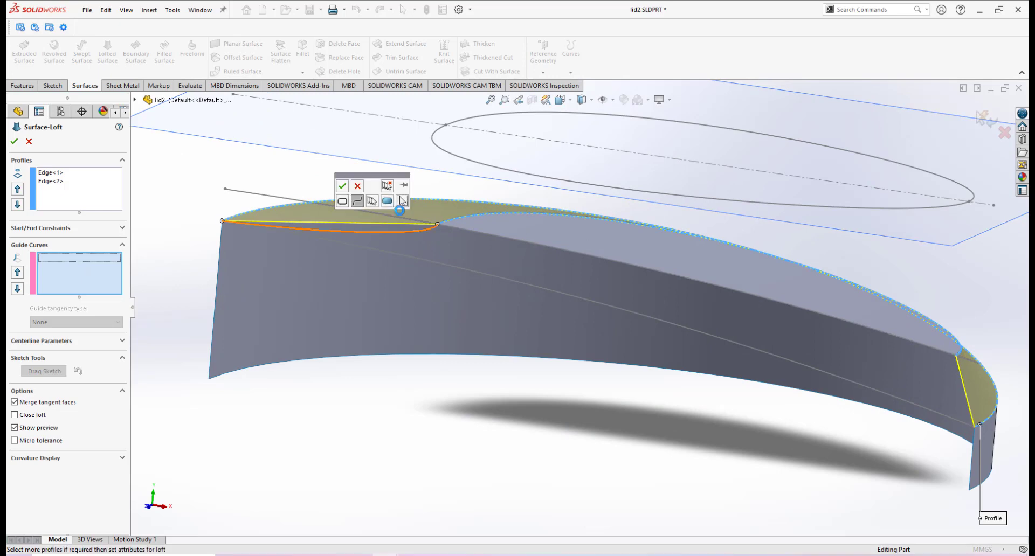
{"action": "left_click", "coordinate": [343, 186]}
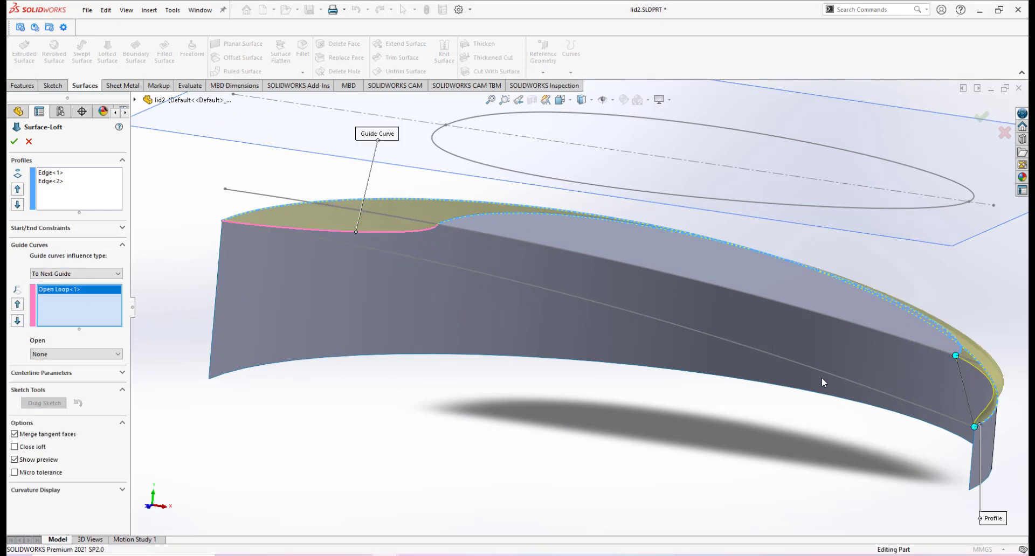
{"action": "scroll", "coordinate": [822, 377], "scroll_direction": "up", "scroll_amount": 2}
{"action": "scroll", "coordinate": [825, 380], "scroll_direction": "down", "scroll_amount": 4}
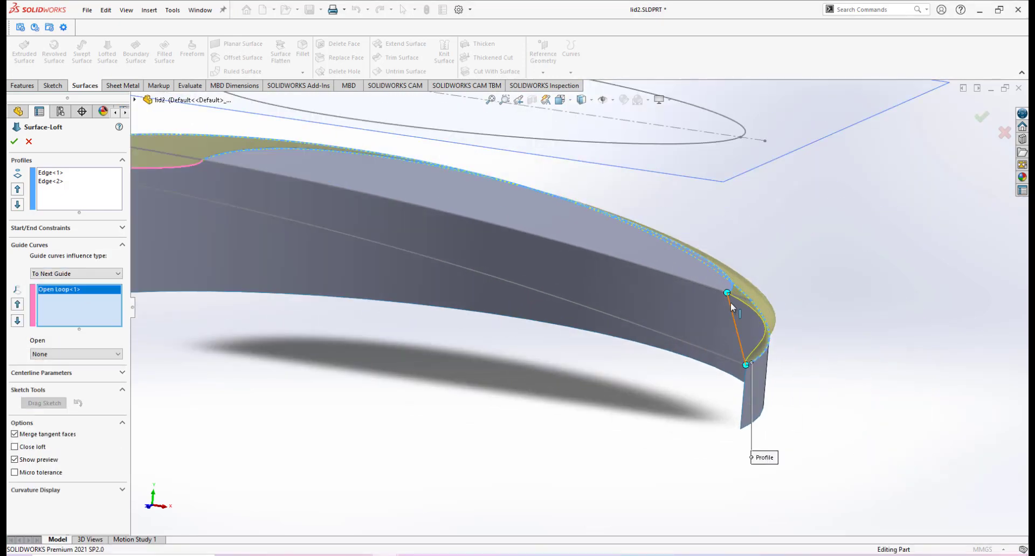
{"action": "left_click", "coordinate": [730, 302]}
{"action": "left_click", "coordinate": [759, 259]}
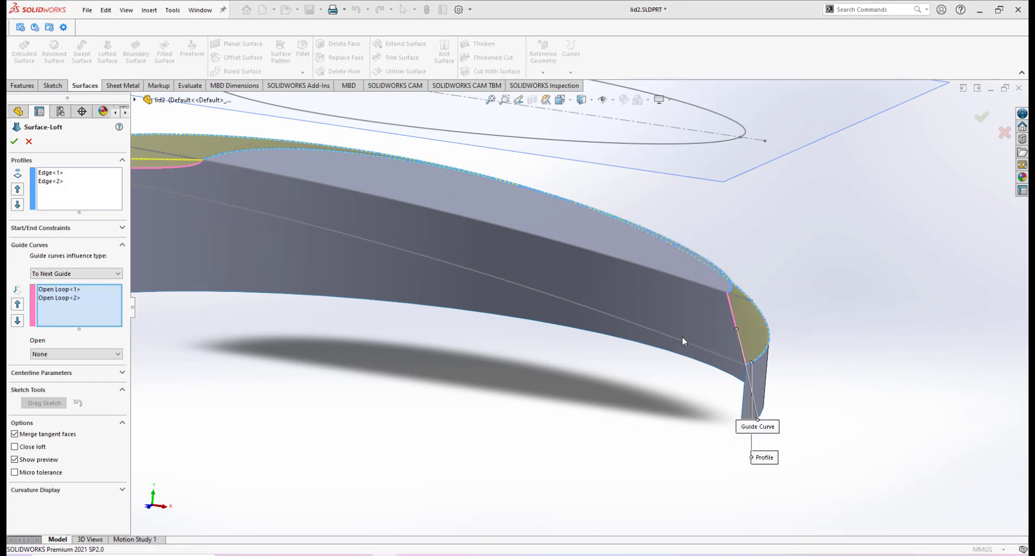
Set the tangency of the first guide curve, Open Loop<1>, to Normal To Profile
{"action": "scroll", "coordinate": [682, 336], "scroll_direction": "up", "scroll_amount": 5}
{"action": "middle_click_drag", "start_coordinate": [503, 264], "coordinate": [562, 282]}
{"action": "scroll", "coordinate": [435, 288], "scroll_direction": "down", "scroll_amount": 3}
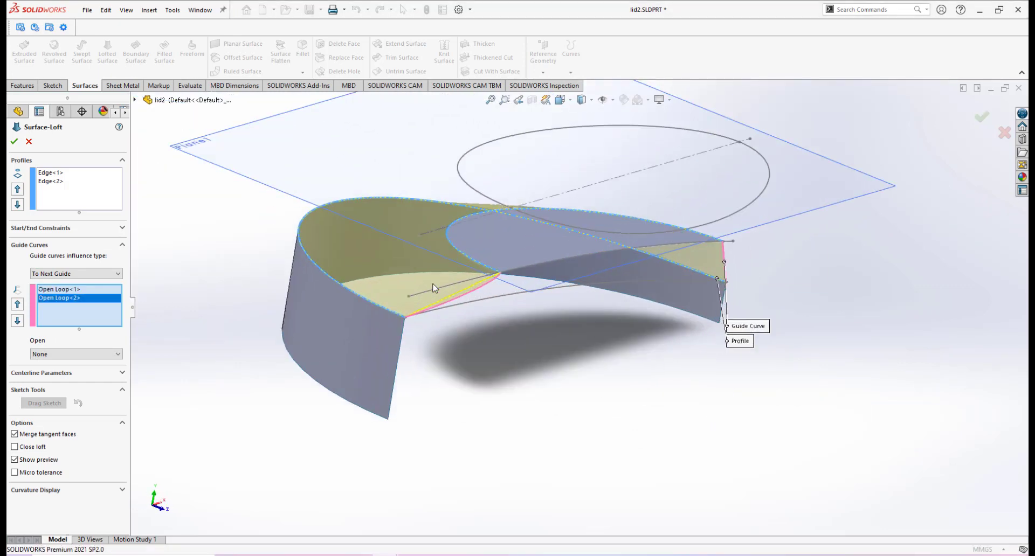
{"action": "mouse_move", "coordinate": [435, 288]}
{"action": "middle_mouse_down"}
{"action": "mouse_move", "coordinate": [492, 302]}
{"action": "mouse_move", "coordinate": [479, 282]}
{"action": "mouse_move", "coordinate": [353, 273]}
{"action": "mouse_move", "coordinate": [344, 303]}
{"action": "mouse_move", "coordinate": [432, 276]}
{"action": "mouse_move", "coordinate": [377, 300]}
{"action": "mouse_move", "coordinate": [380, 317]}
{"action": "mouse_move", "coordinate": [566, 296]}
{"action": "mouse_move", "coordinate": [542, 315]}
{"action": "mouse_move", "coordinate": [604, 273]}
{"action": "mouse_move", "coordinate": [534, 323]}
{"action": "mouse_move", "coordinate": [562, 321]}
{"action": "mouse_move", "coordinate": [613, 349]}
{"action": "mouse_move", "coordinate": [571, 316]}
{"action": "middle_mouse_up"}
{"action": "middle_click_drag", "start_coordinate": [588, 294], "coordinate": [513, 329]}
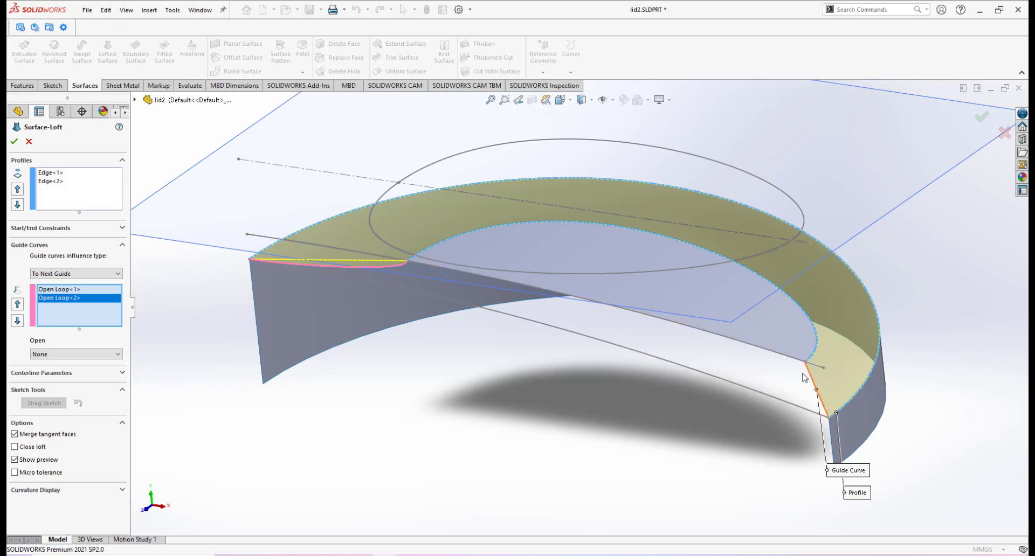
{"action": "left_click", "coordinate": [63, 291]}
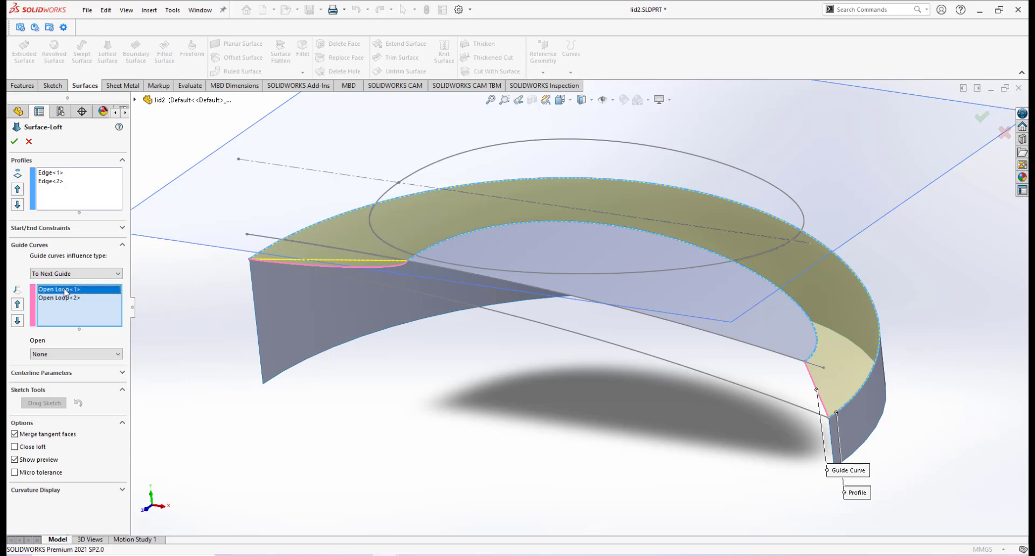
{"action": "left_click", "coordinate": [61, 357]}
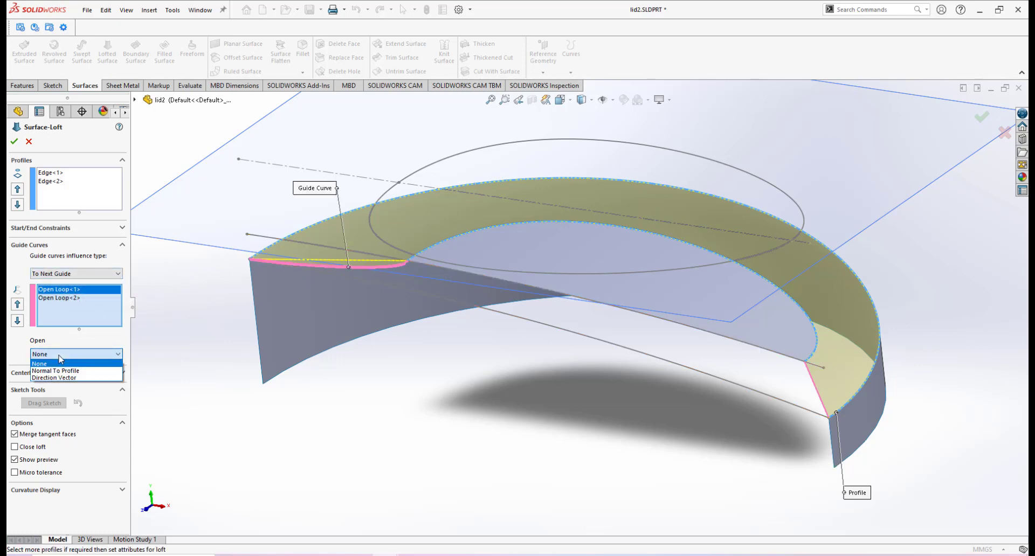
{"action": "left_click", "coordinate": [60, 371]}
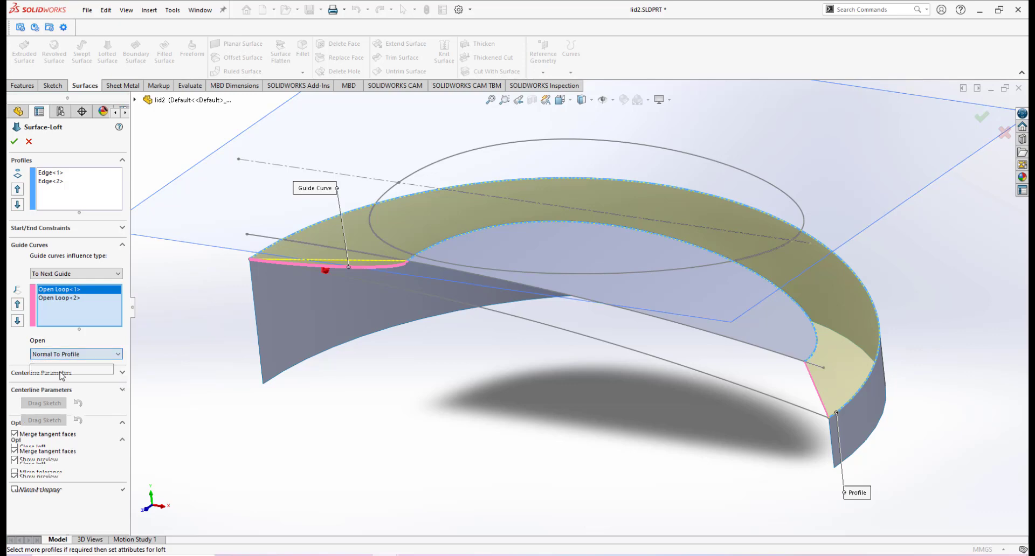
Set the tangency of the second guide curve, Open Loop<2>, to Normal To Profile
{"action": "middle_click_drag", "start_coordinate": [419, 282], "coordinate": [400, 299]}
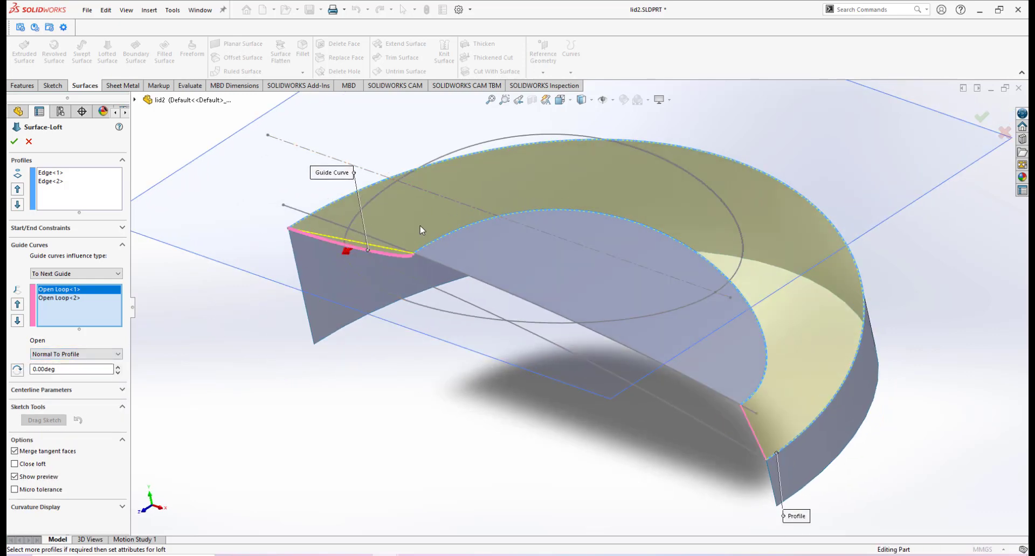
{"action": "middle_click_drag", "start_coordinate": [380, 303], "coordinate": [355, 337]}
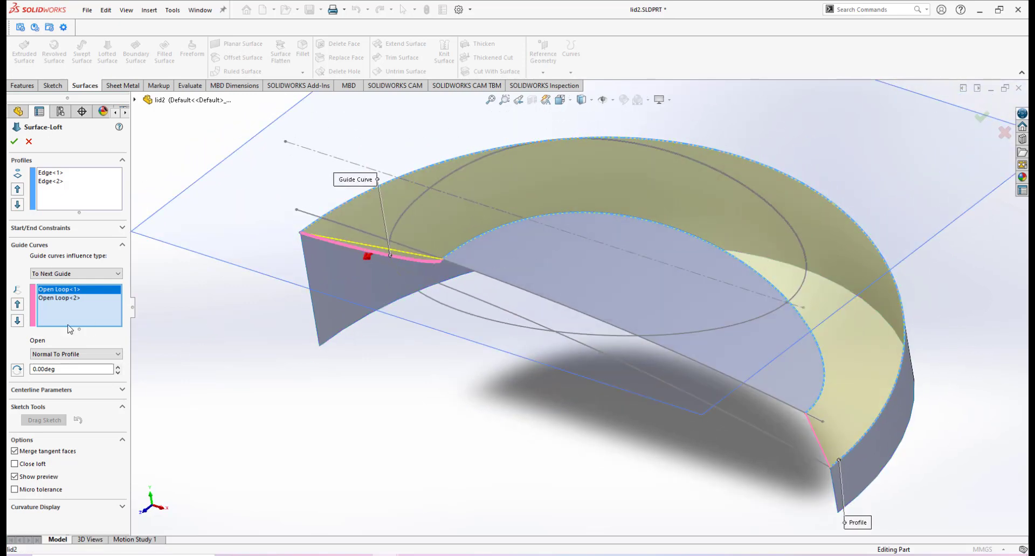
{"action": "left_click", "coordinate": [61, 299]}
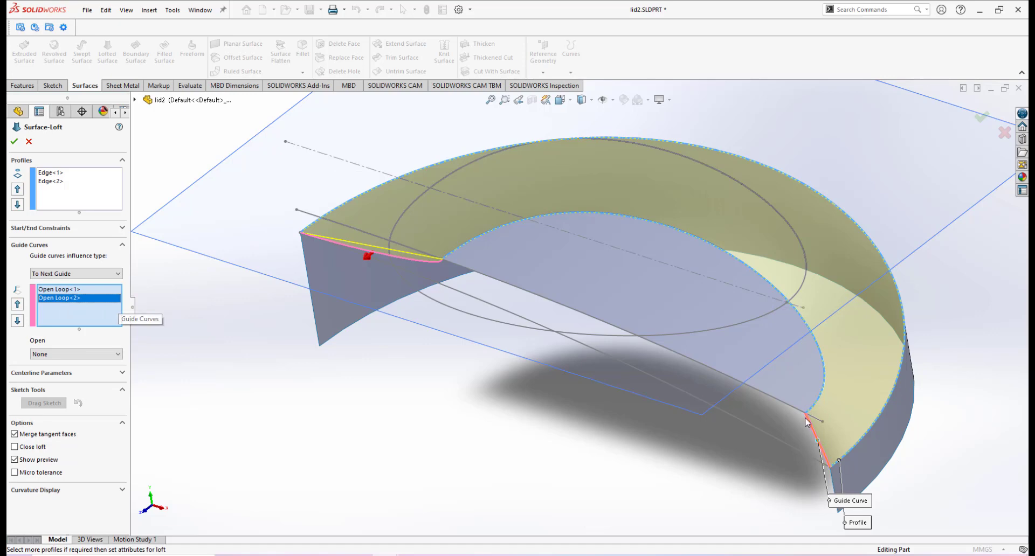
{"action": "left_click", "coordinate": [43, 354]}
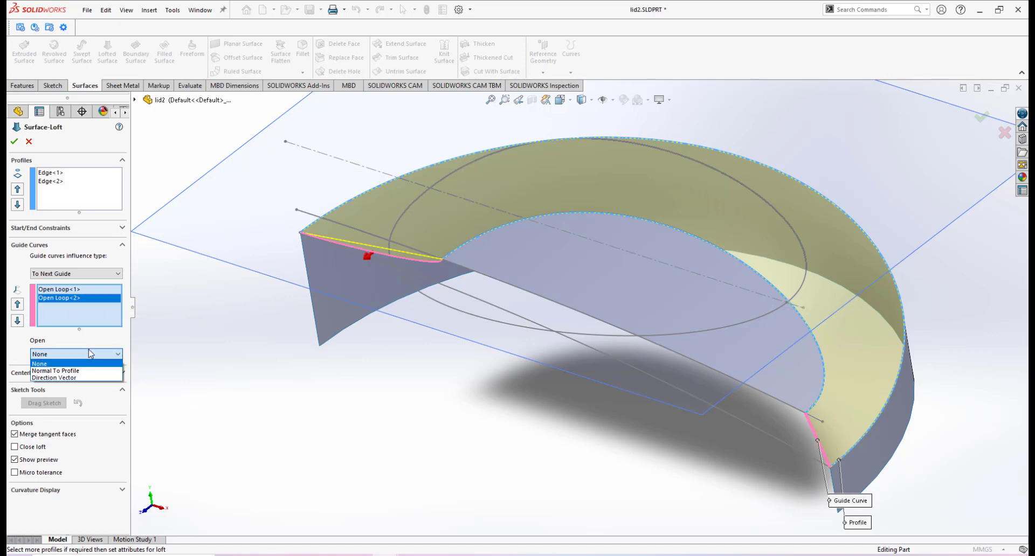
{"action": "left_click", "coordinate": [61, 372]}
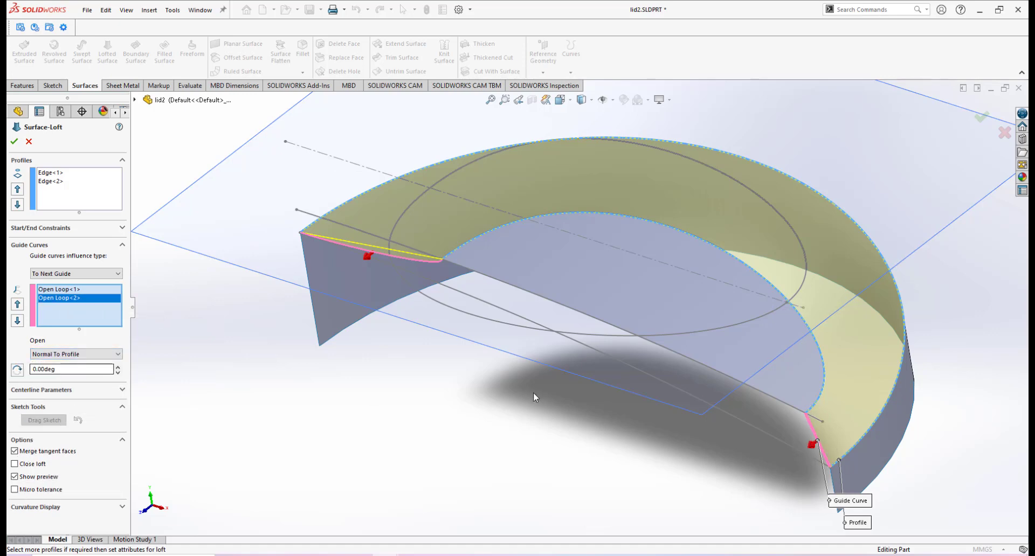
Try a Direction Vector start constraint for the loft using the Top Plane as the direction
{"action": "scroll", "coordinate": [552, 393], "scroll_direction": "up", "scroll_amount": 2}
{"action": "middle_click_drag", "start_coordinate": [626, 372], "coordinate": [734, 335]}
{"action": "left_click", "coordinate": [49, 173]}
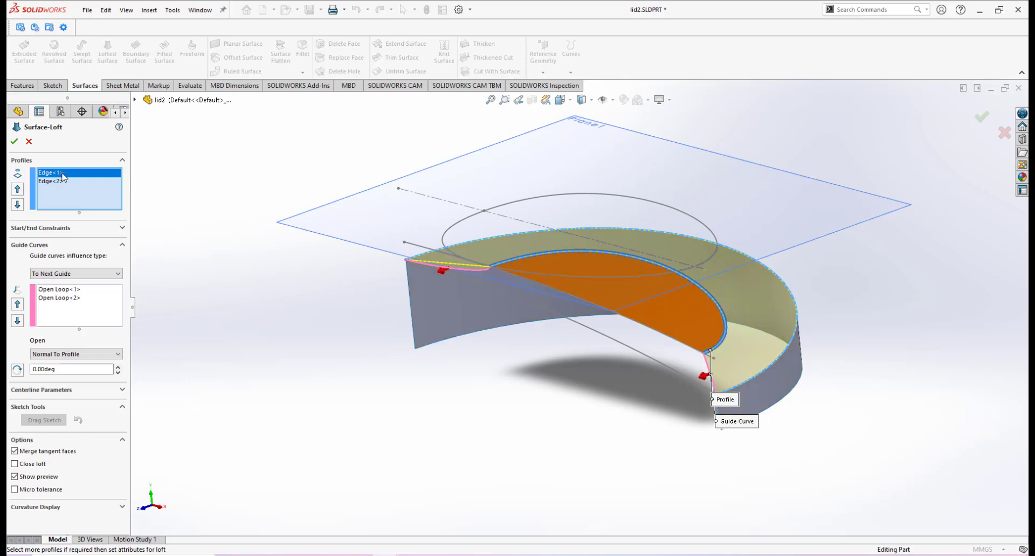
{"action": "middle_click_drag", "start_coordinate": [625, 376], "coordinate": [653, 350]}
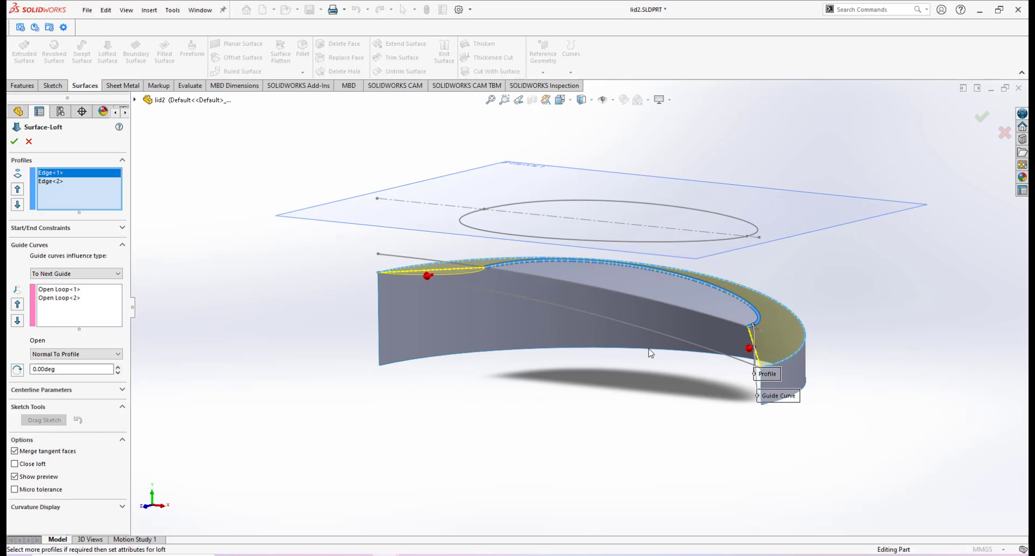
{"action": "left_click", "coordinate": [90, 231]}
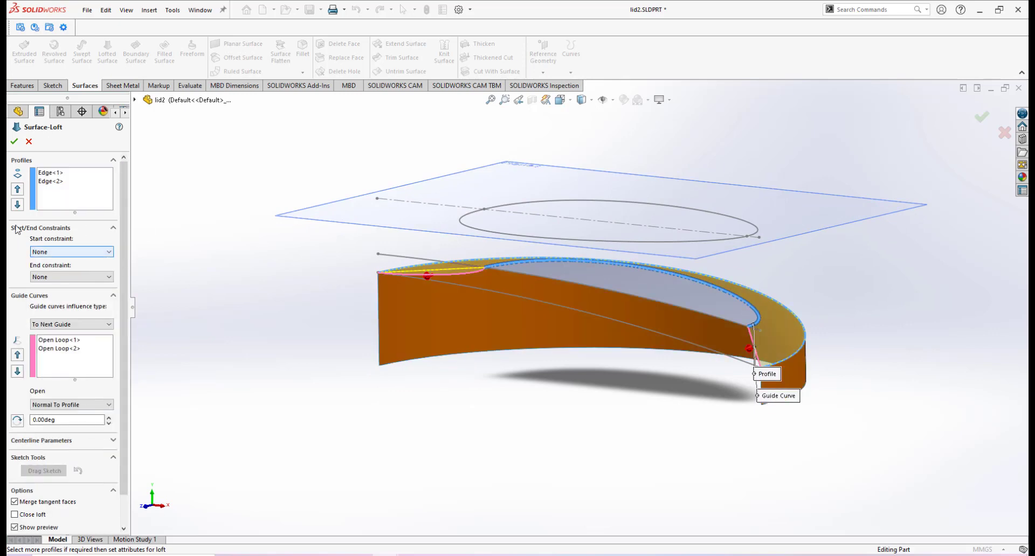
{"action": "left_click", "coordinate": [70, 253]}
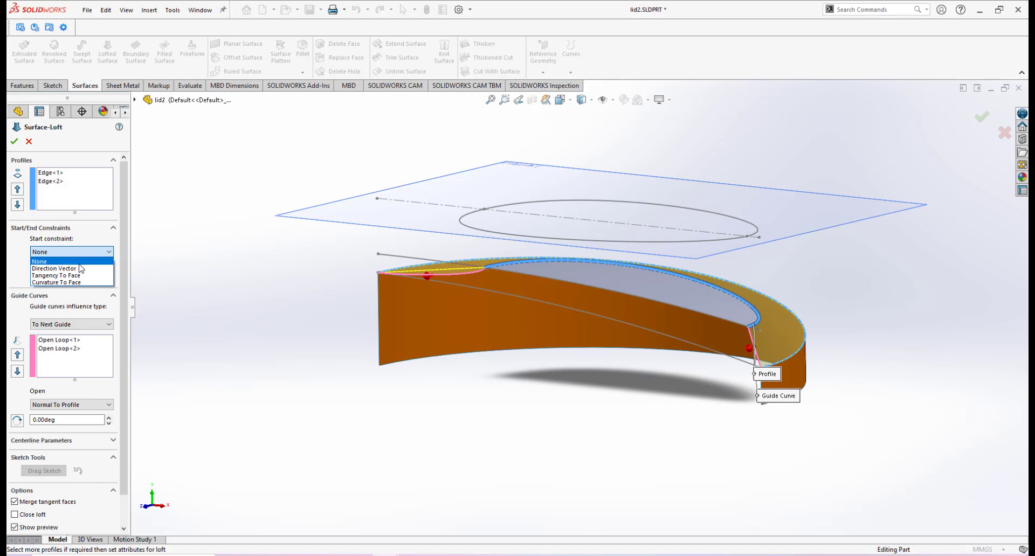
{"action": "left_click", "coordinate": [73, 269]}
{"action": "scroll", "coordinate": [493, 277], "scroll_direction": "down", "scroll_amount": 2}
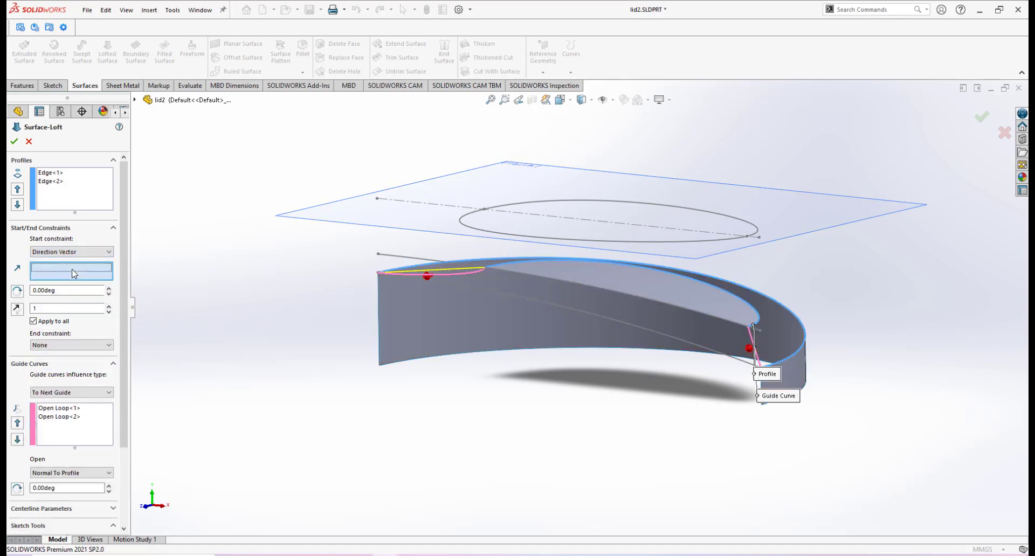
{"action": "scroll", "coordinate": [495, 276], "scroll_direction": "down", "scroll_amount": 2}
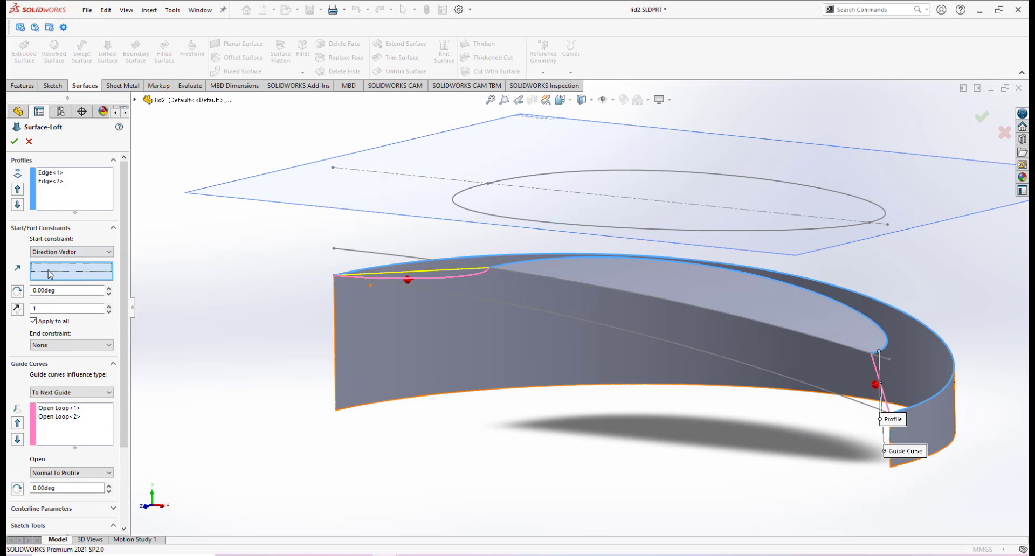
{"action": "left_click", "coordinate": [135, 99]}
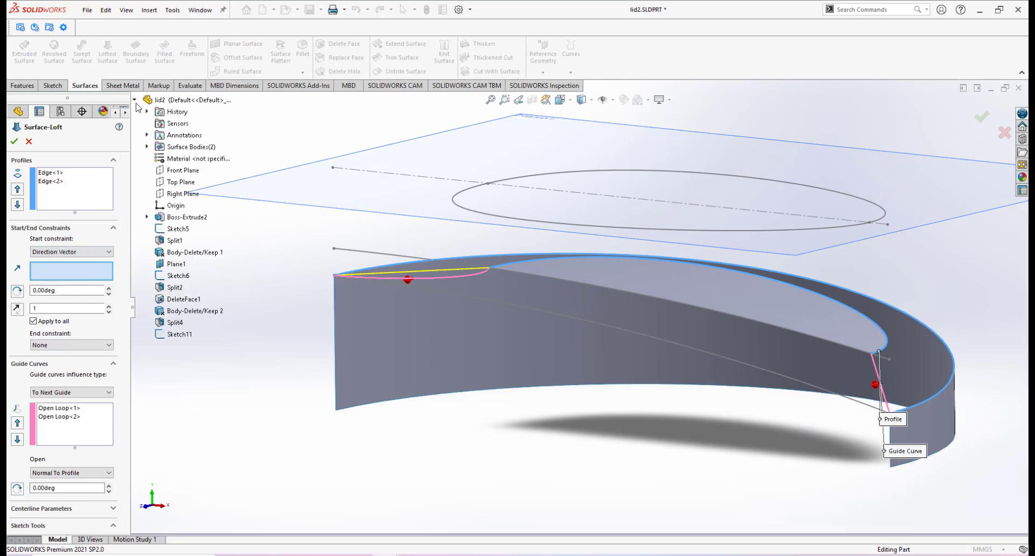
{"action": "left_click", "coordinate": [169, 183]}
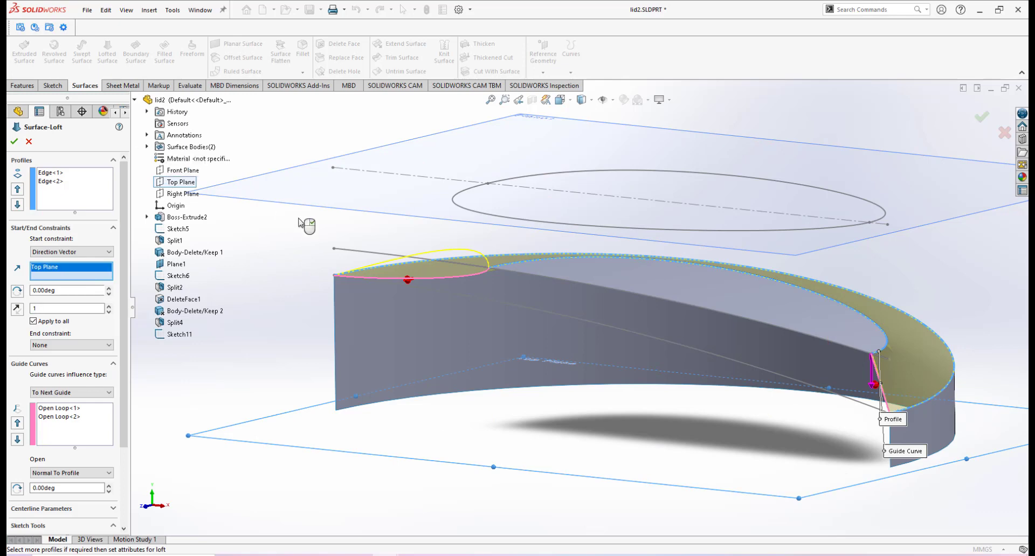
{"action": "middle_click_drag", "start_coordinate": [589, 324], "coordinate": [520, 294]}
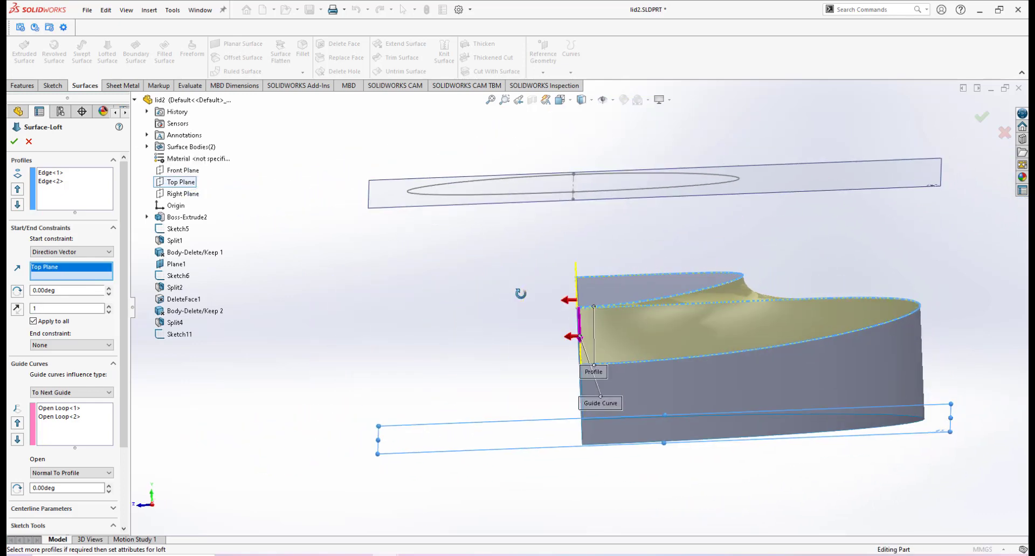
Reset the loft's start constraint to None
{"action": "left_click", "coordinate": [61, 251]}
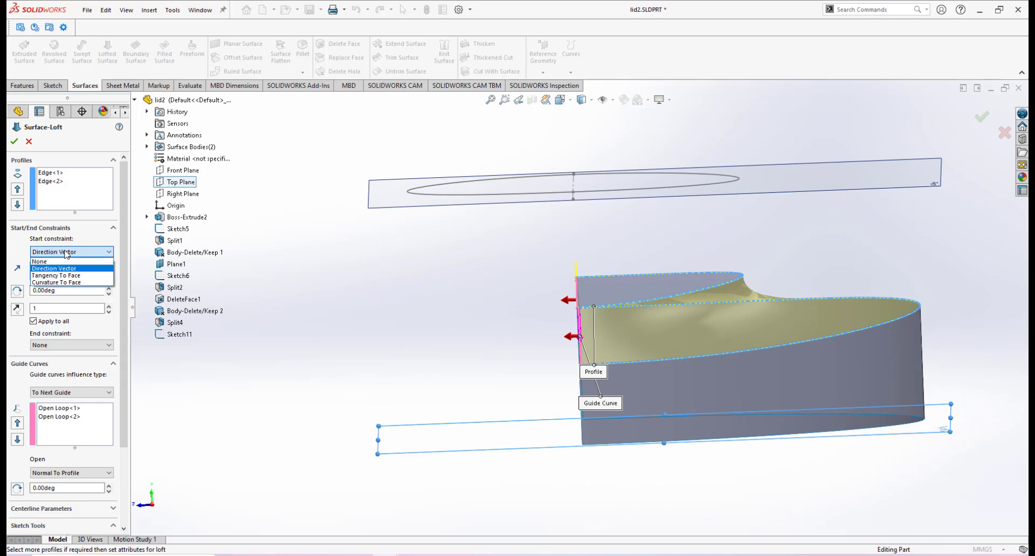
{"action": "left_click", "coordinate": [61, 264]}
{"action": "mouse_move", "coordinate": [751, 285]}
{"action": "middle_mouse_down"}
{"action": "mouse_move", "coordinate": [763, 300]}
{"action": "mouse_move", "coordinate": [756, 321]}
{"action": "mouse_move", "coordinate": [745, 284]}
{"action": "mouse_move", "coordinate": [760, 286]}
{"action": "middle_mouse_up"}
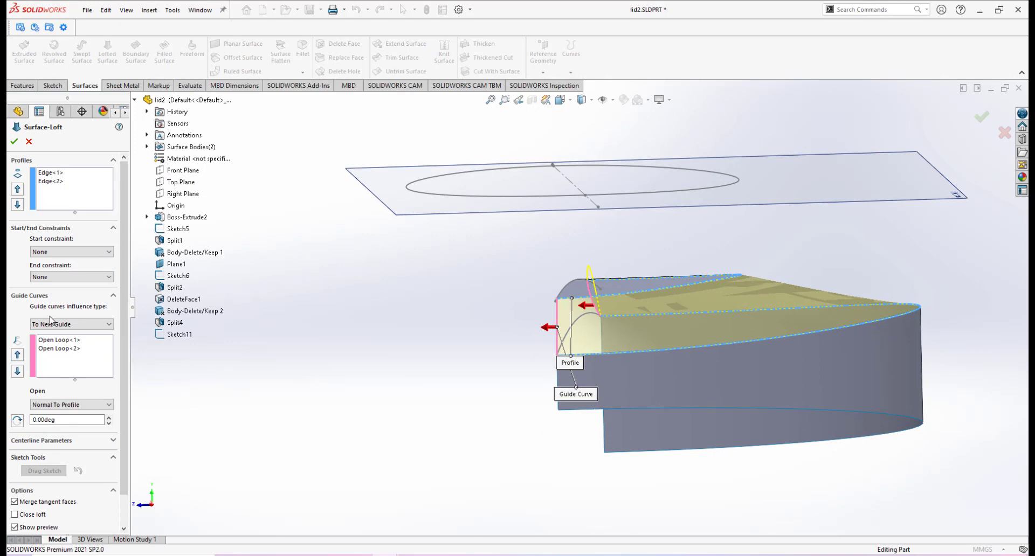
Set the loft's start constraint to Direction Vector along the Top Plane with a tangent length of 0.3
{"action": "left_click", "coordinate": [57, 173]}
{"action": "middle_click_drag", "start_coordinate": [694, 345], "coordinate": [679, 295]}
{"action": "left_click", "coordinate": [66, 253]}
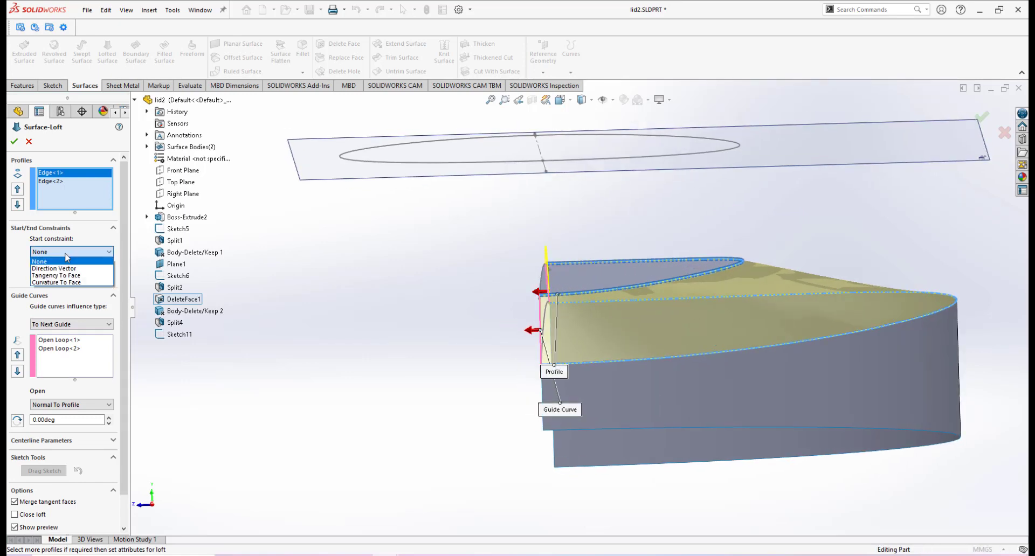
{"action": "left_click", "coordinate": [65, 268]}
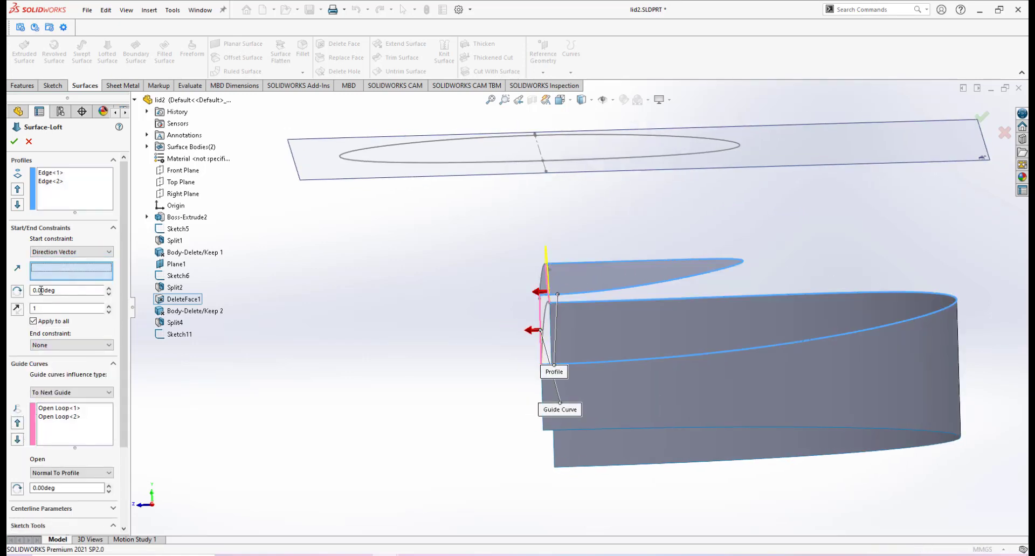
{"action": "left_click", "coordinate": [181, 182]}
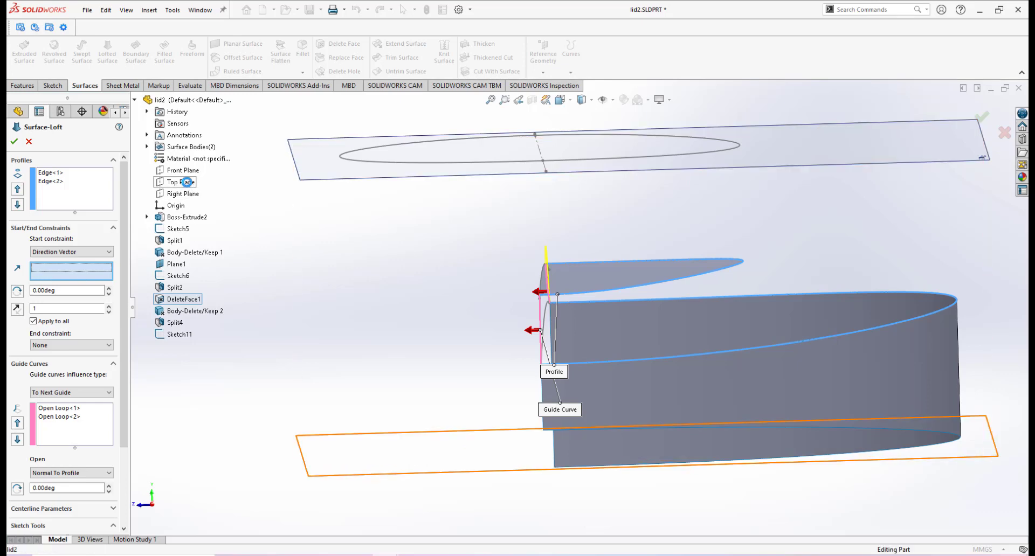
{"action": "mouse_move", "coordinate": [648, 324]}
{"action": "middle_mouse_down"}
{"action": "mouse_move", "coordinate": [659, 298]}
{"action": "mouse_move", "coordinate": [742, 255]}
{"action": "mouse_move", "coordinate": [732, 294]}
{"action": "mouse_move", "coordinate": [755, 298]}
{"action": "mouse_move", "coordinate": [736, 276]}
{"action": "middle_mouse_up"}
{"action": "mouse_move", "coordinate": [774, 316]}
{"action": "middle_mouse_down"}
{"action": "mouse_move", "coordinate": [789, 318]}
{"action": "mouse_move", "coordinate": [791, 307]}
{"action": "middle_mouse_up"}
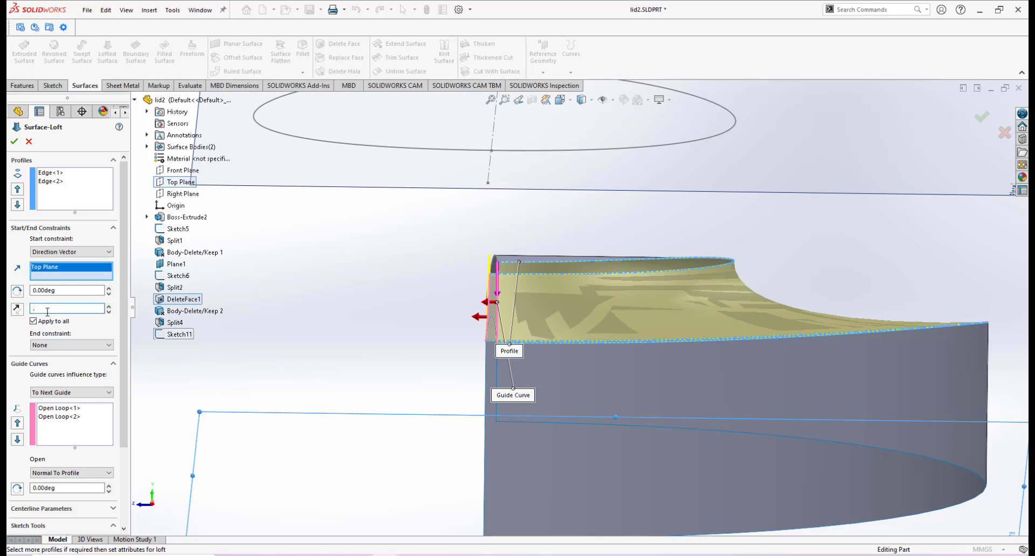
{"action": "key", "text": "Return"}
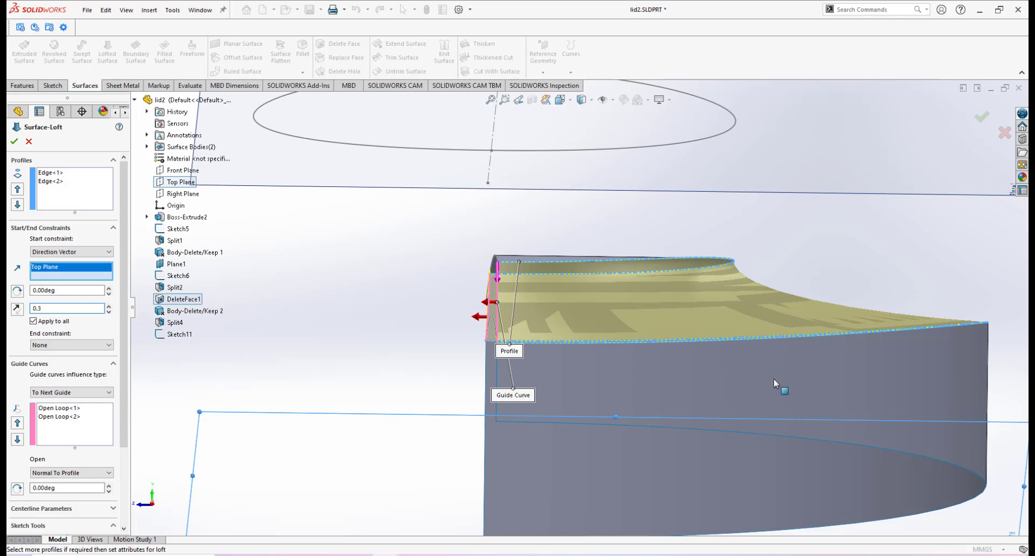
Compare the loft preview with the reference photo IMG_20221213_160406.jpg and accept the surface loft in lid2.SLDPRT
{"action": "middle_click_drag", "start_coordinate": [775, 378], "coordinate": [699, 350]}
{"action": "mouse_move", "coordinate": [412, 555]}
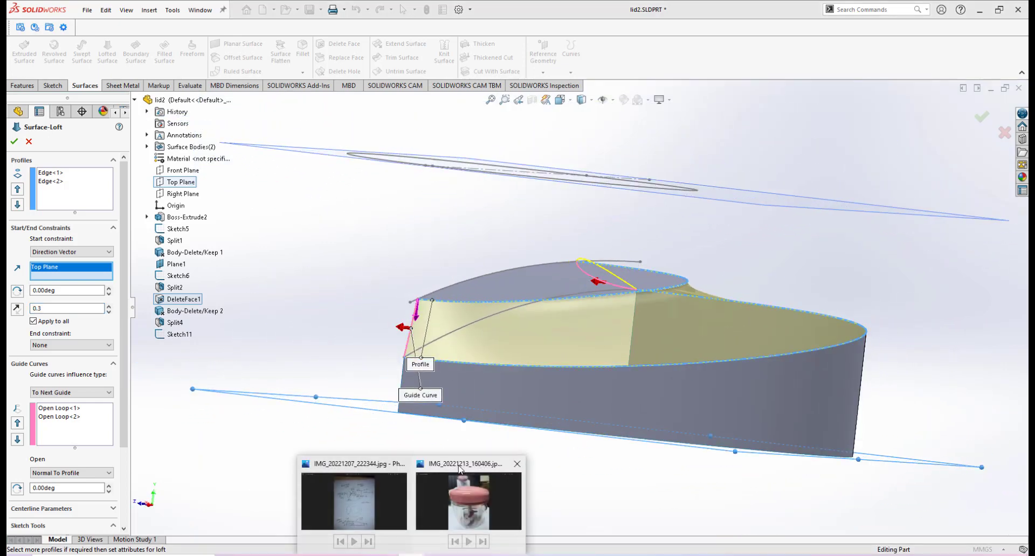
{"action": "left_click", "coordinate": [459, 469]}
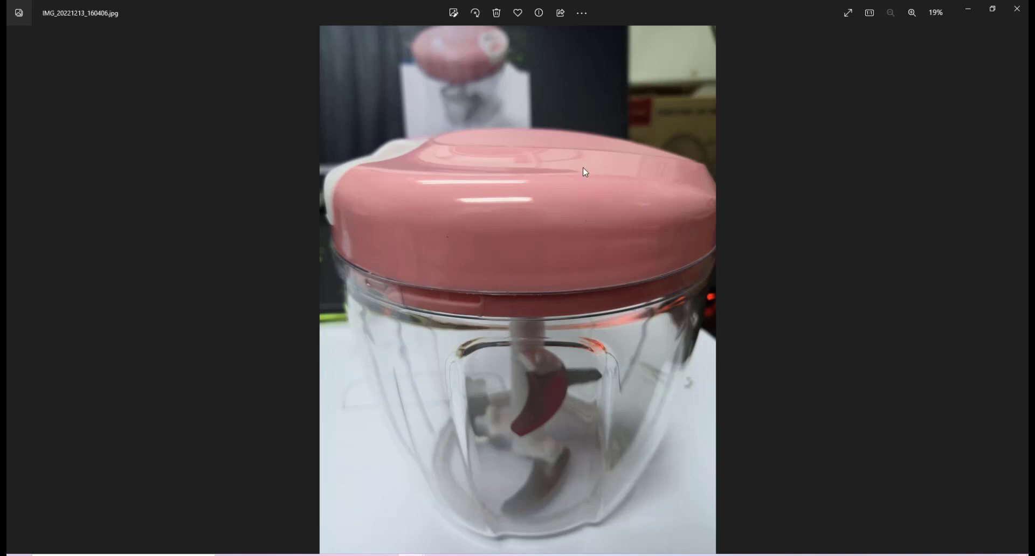
{"action": "mouse_move", "coordinate": [417, 553]}
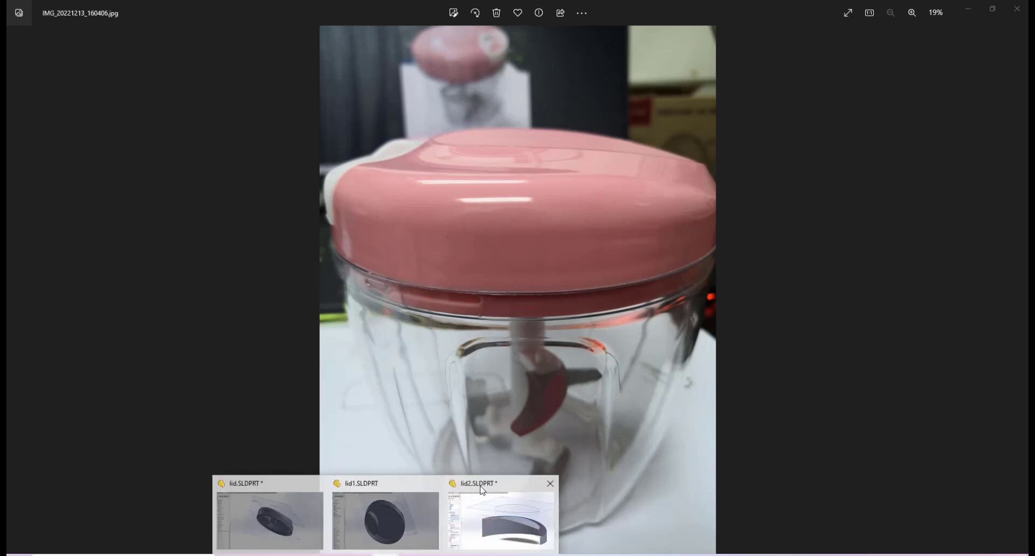
{"action": "left_click", "coordinate": [483, 491]}
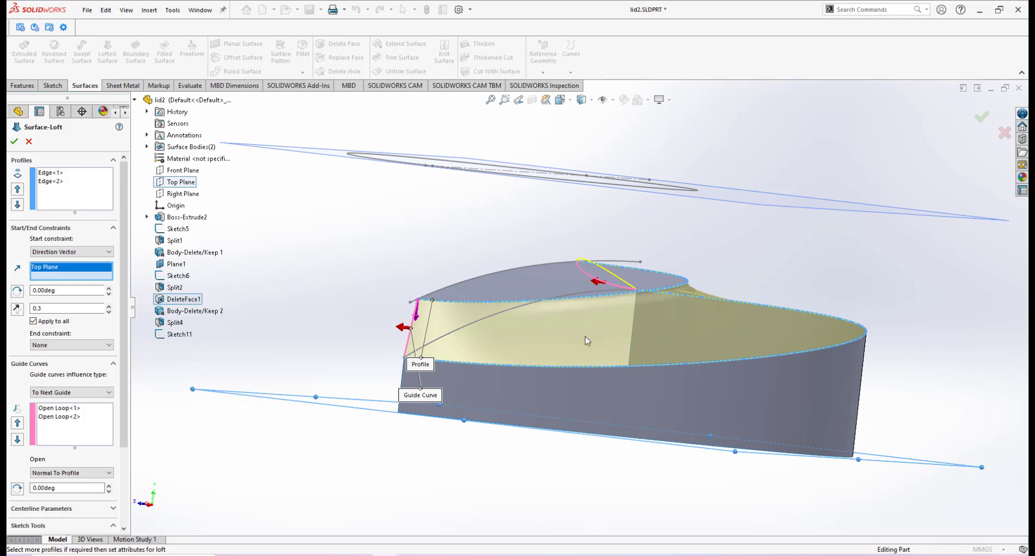
{"action": "left_click", "coordinate": [14, 143]}
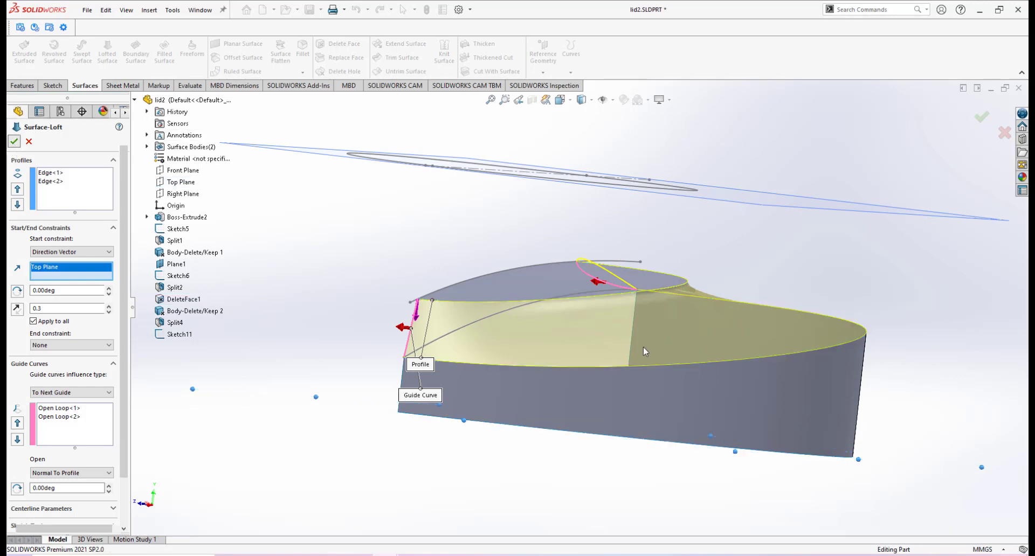
Reopen the surface loft's definition, go to its start tangent length and accept the feature
{"action": "middle_click_drag", "start_coordinate": [629, 347], "coordinate": [597, 358]}
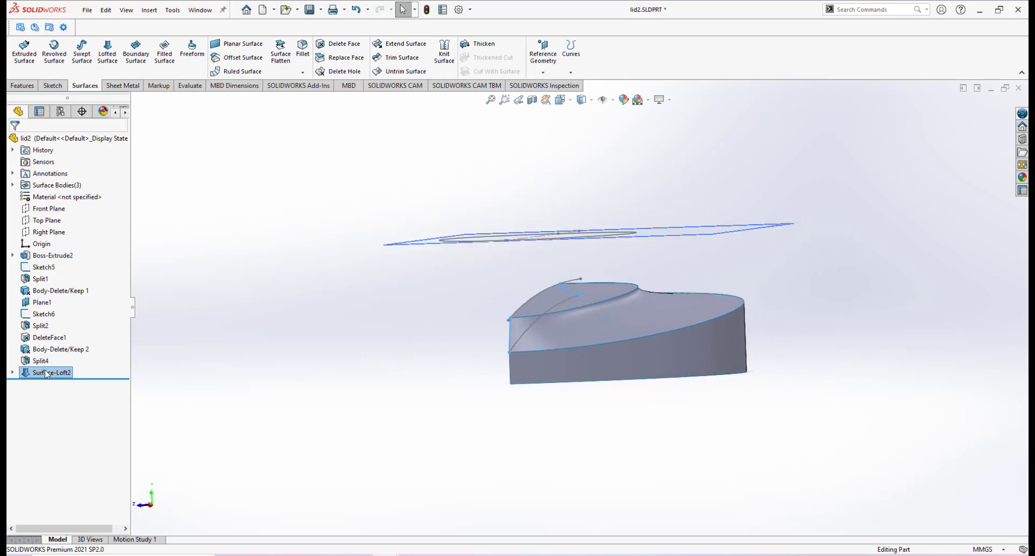
{"action": "left_click", "coordinate": [24, 373]}
{"action": "left_click", "coordinate": [32, 345]}
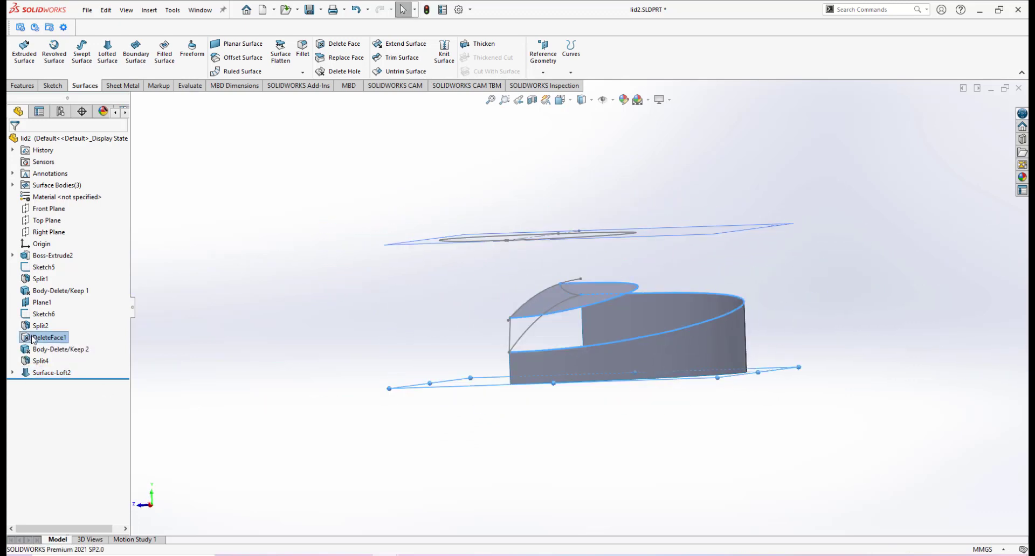
{"action": "left_click", "coordinate": [53, 173]}
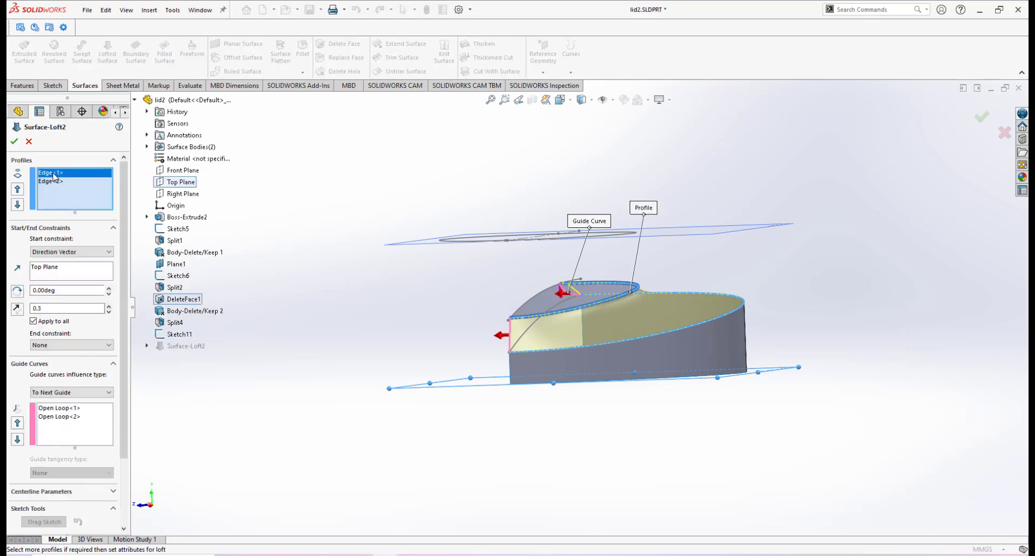
{"action": "left_click", "coordinate": [62, 308]}
{"action": "left_click", "coordinate": [14, 142]}
{"action": "middle_click_drag", "start_coordinate": [679, 248], "coordinate": [677, 332]}
{"action": "scroll", "coordinate": [677, 333], "scroll_direction": "down", "scroll_amount": 2}
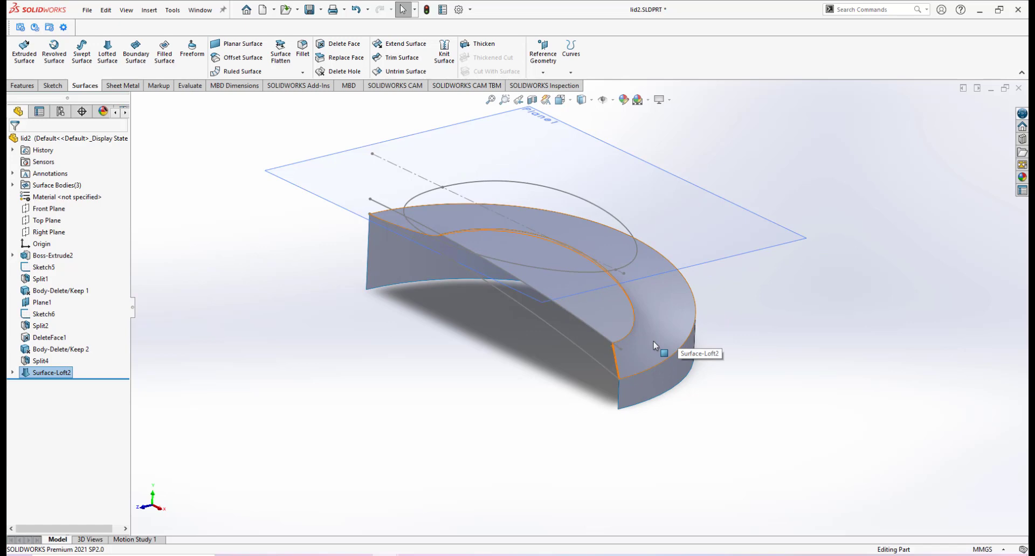
{"action": "mouse_move", "coordinate": [659, 330]}
{"action": "middle_mouse_down"}
{"action": "mouse_move", "coordinate": [675, 268]}
{"action": "mouse_move", "coordinate": [638, 268]}
{"action": "mouse_move", "coordinate": [649, 277]}
{"action": "mouse_move", "coordinate": [638, 295]}
{"action": "mouse_move", "coordinate": [658, 330]}
{"action": "mouse_move", "coordinate": [666, 324]}
{"action": "middle_mouse_up"}
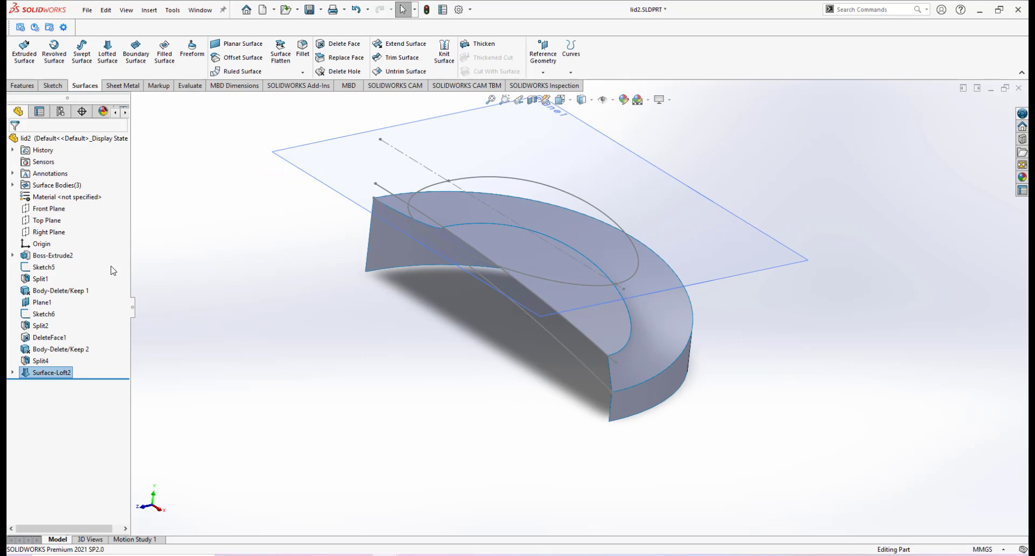
Examine the lid's separate surface bodies one by one: the raised top face, the outer wall and the loft
{"action": "left_click", "coordinate": [12, 185]}
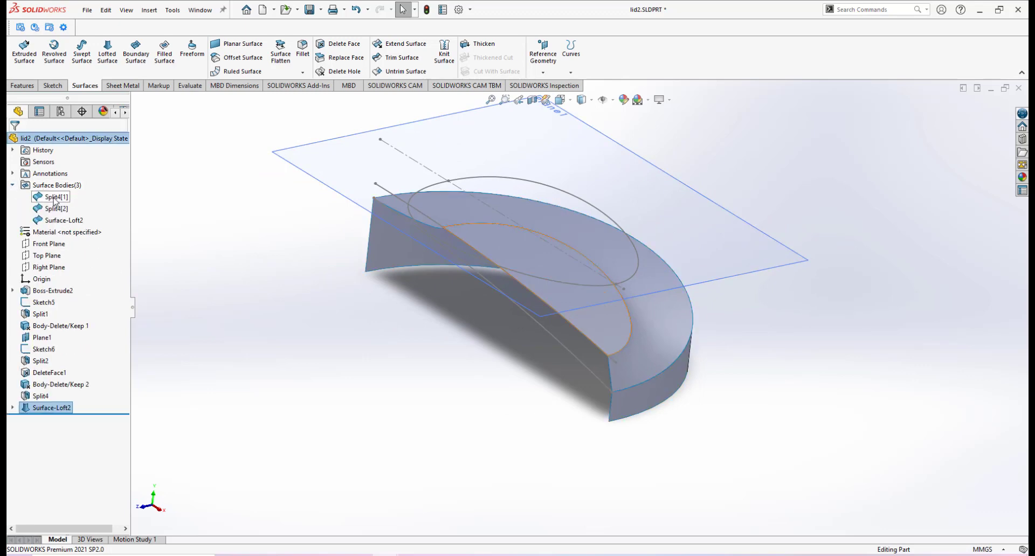
{"action": "left_click", "coordinate": [54, 198]}
{"action": "left_click", "coordinate": [58, 208]}
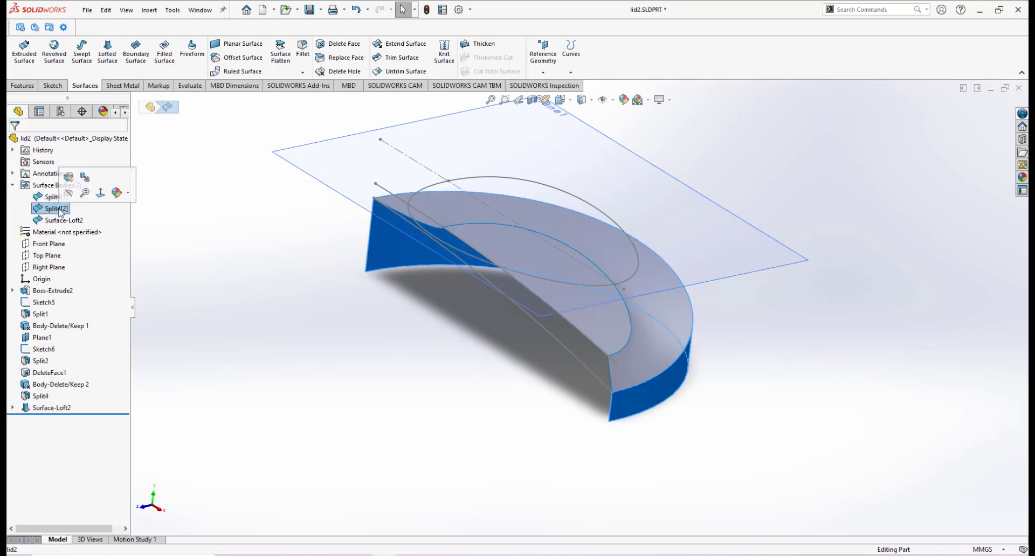
{"action": "left_click", "coordinate": [64, 220]}
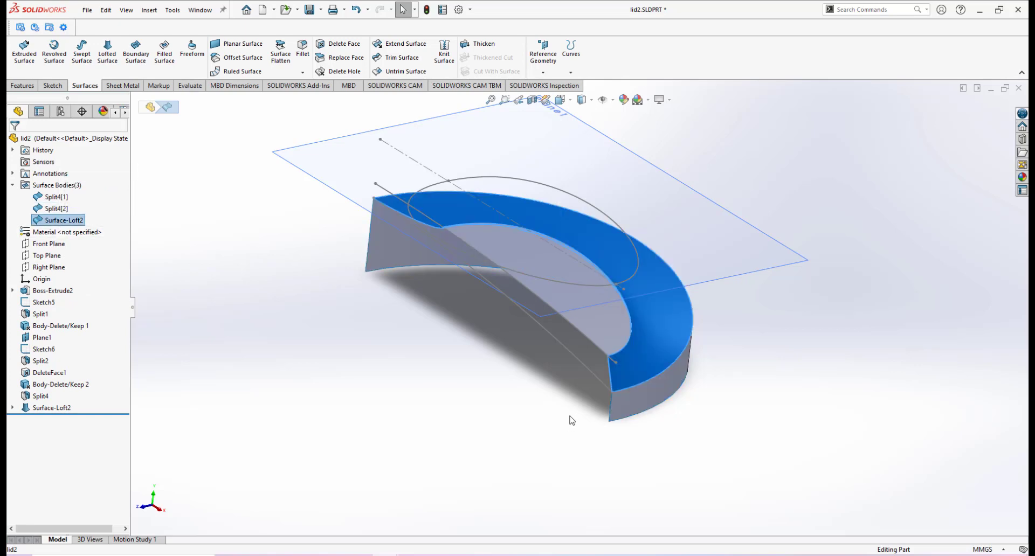
{"action": "middle_click_drag", "start_coordinate": [569, 419], "coordinate": [591, 398]}
{"action": "left_click", "coordinate": [693, 412]}
{"action": "middle_click_drag", "start_coordinate": [710, 398], "coordinate": [607, 310]}
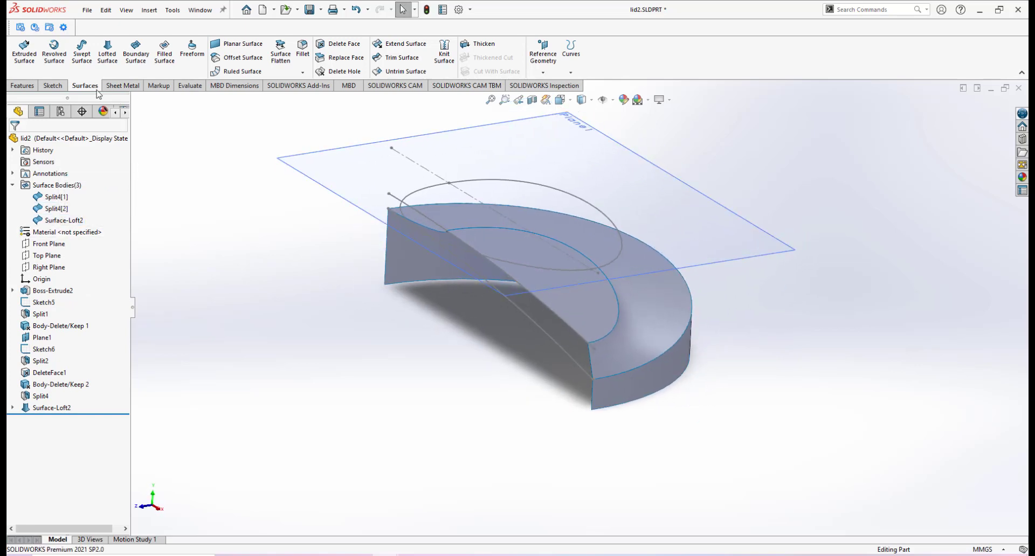
Knit the raised top face, the lofted surface and the outer wall into one surface body, leaving Merge entities off
{"action": "left_click", "coordinate": [445, 56]}
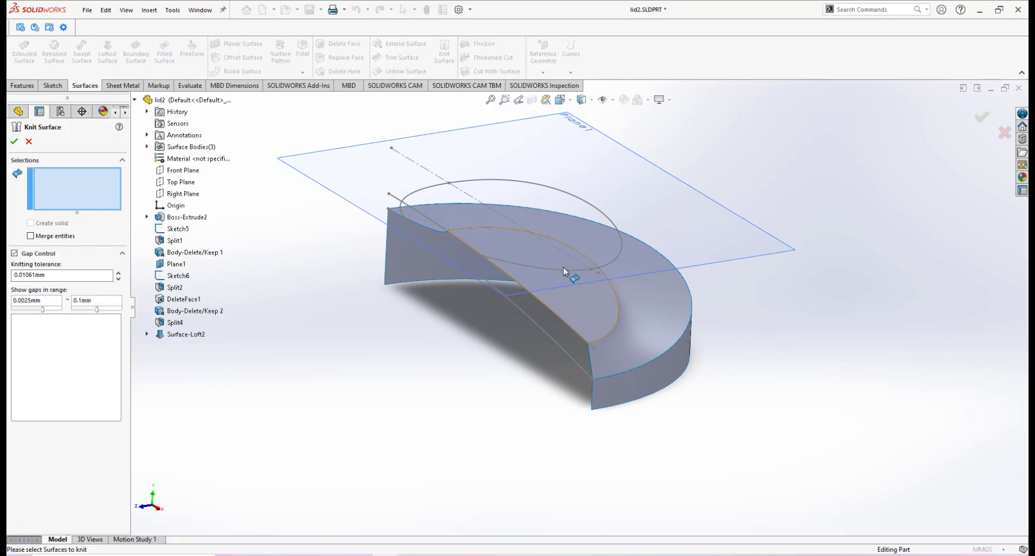
{"action": "left_click", "coordinate": [572, 285]}
{"action": "left_click", "coordinate": [635, 322]}
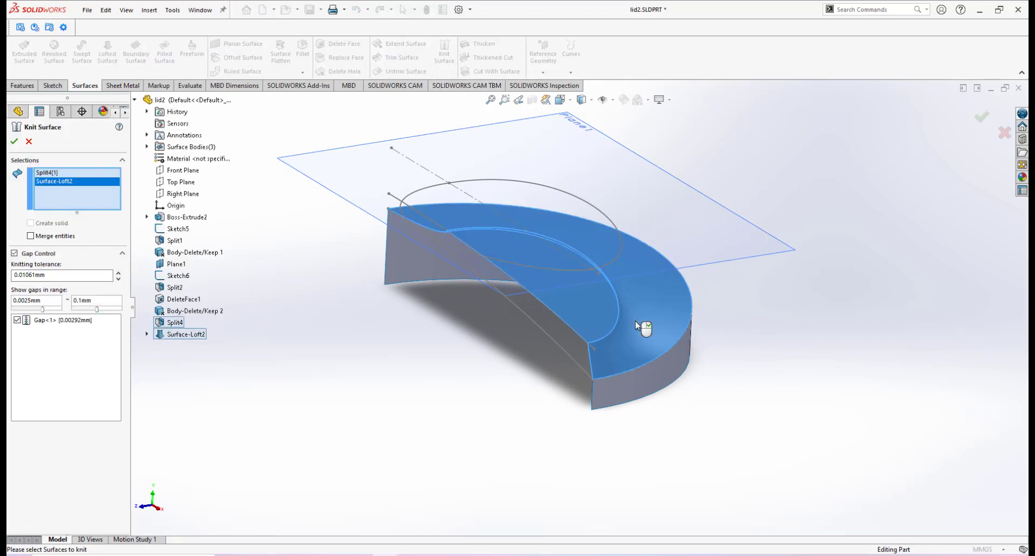
{"action": "left_click", "coordinate": [630, 403]}
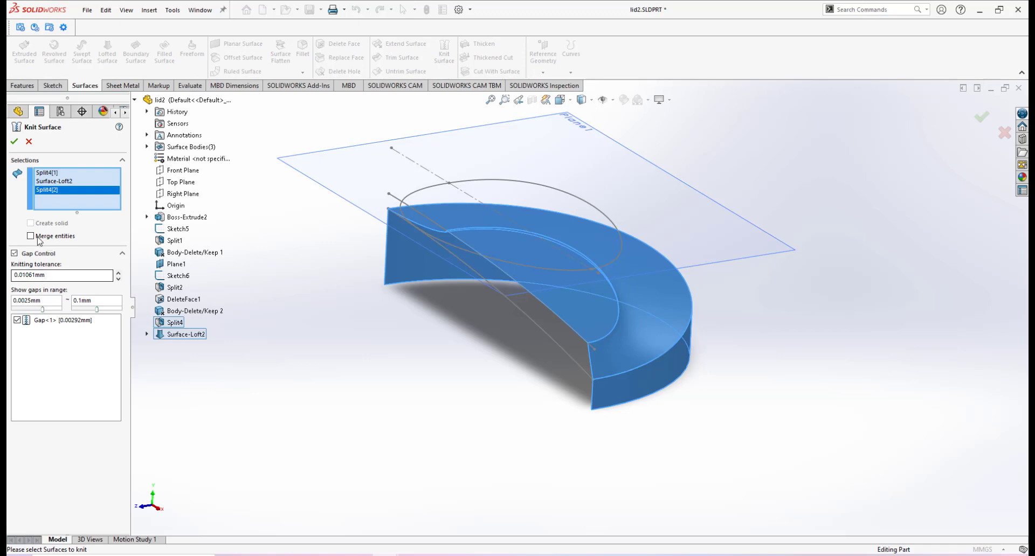
{"action": "left_click", "coordinate": [14, 143]}
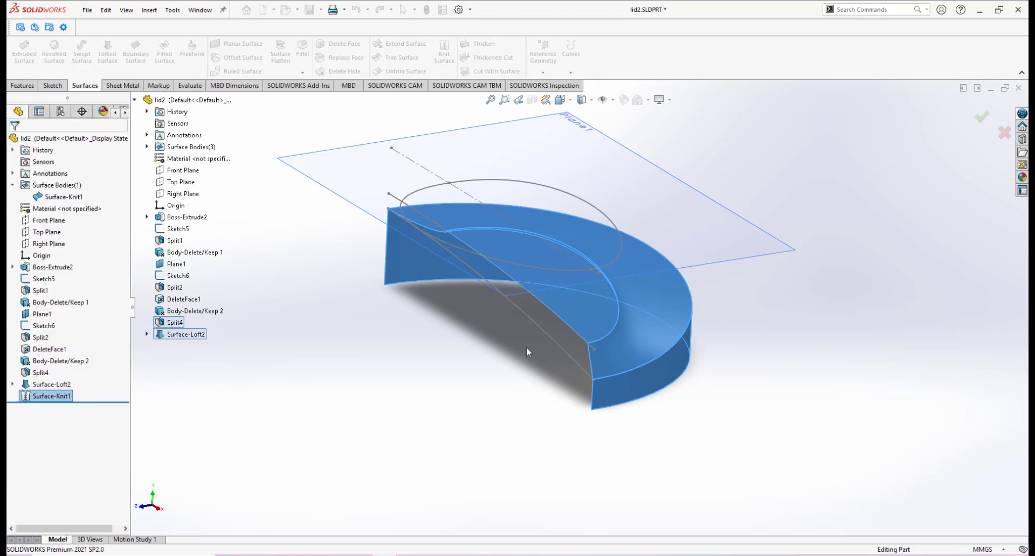
{"action": "middle_click_drag", "start_coordinate": [669, 358], "coordinate": [664, 337]}
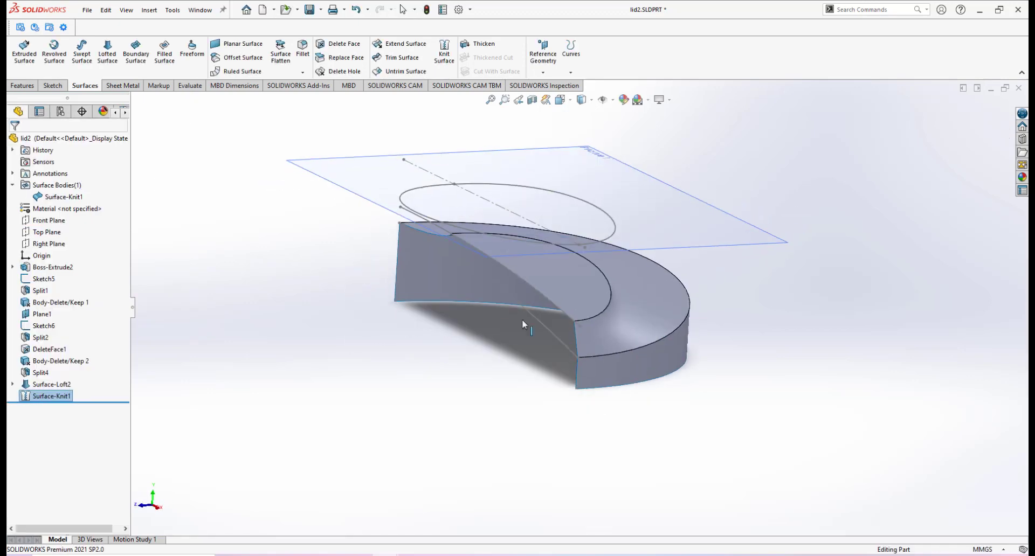
{"action": "left_click", "coordinate": [65, 200]}
{"action": "left_click", "coordinate": [462, 418]}
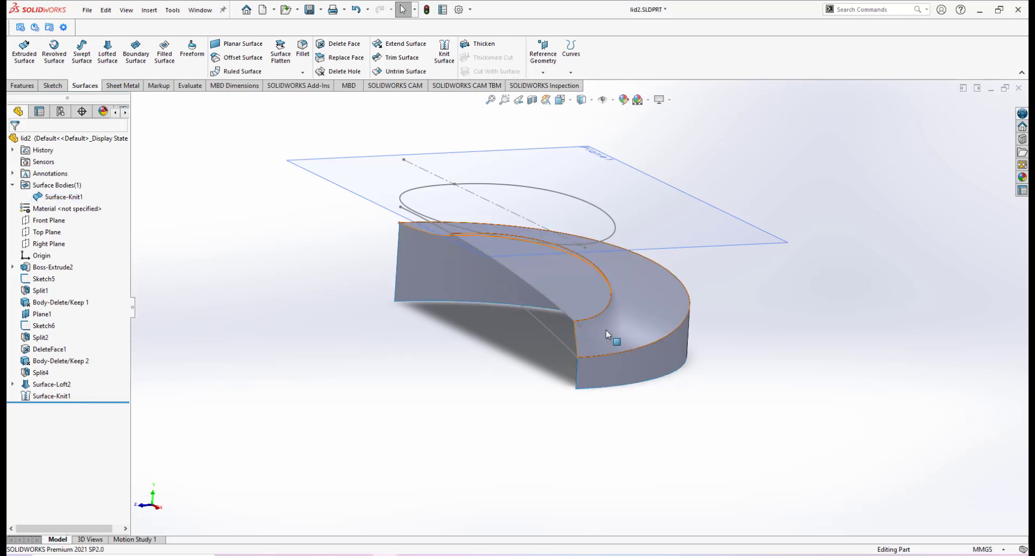
Compare the knitted lid surface in lid2.SLDPRT with the edge rounding in the reference photo IMG_20221213_160406.jpg
{"action": "middle_click_drag", "start_coordinate": [608, 397], "coordinate": [585, 296]}
{"action": "scroll", "coordinate": [581, 327], "scroll_direction": "up", "scroll_amount": 2}
{"action": "mouse_move", "coordinate": [409, 549]}
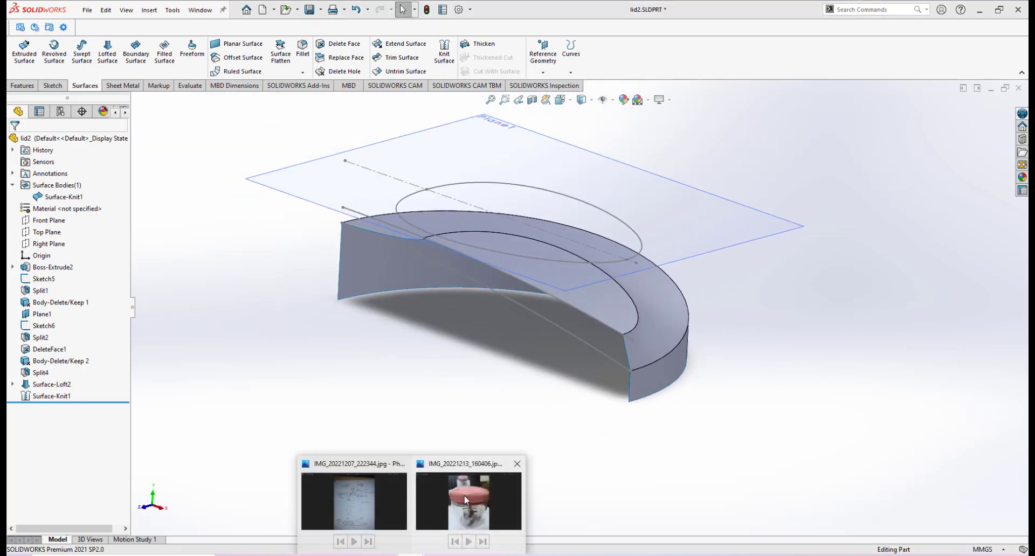
{"action": "left_click", "coordinate": [465, 496]}
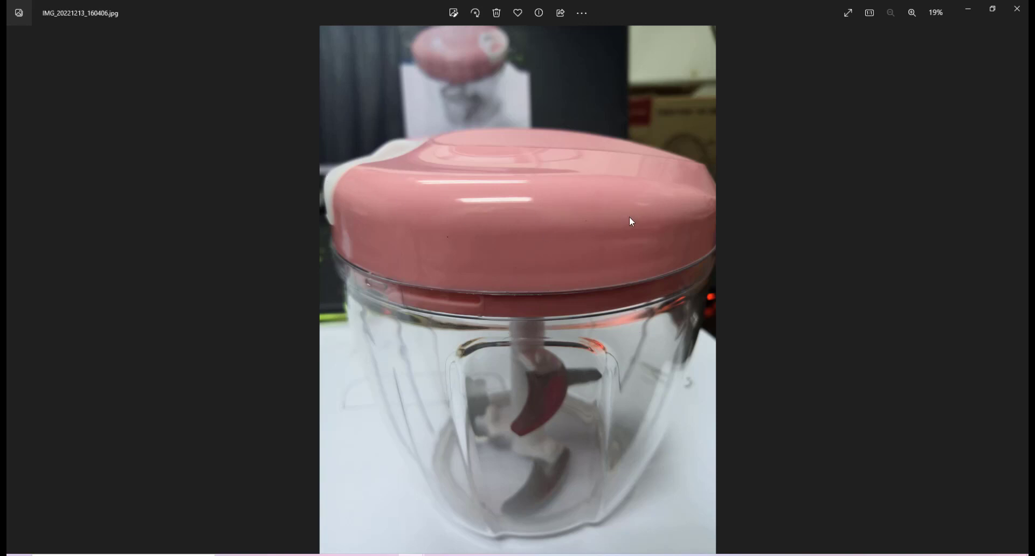
{"action": "mouse_move", "coordinate": [388, 550]}
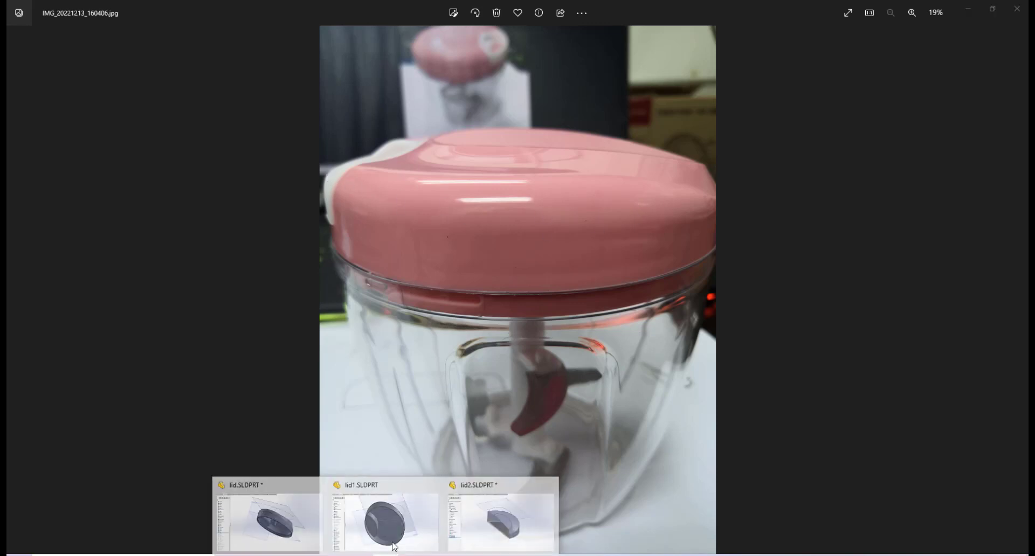
{"action": "left_click", "coordinate": [492, 490]}
{"action": "middle_click_drag", "start_coordinate": [545, 363], "coordinate": [598, 367]}
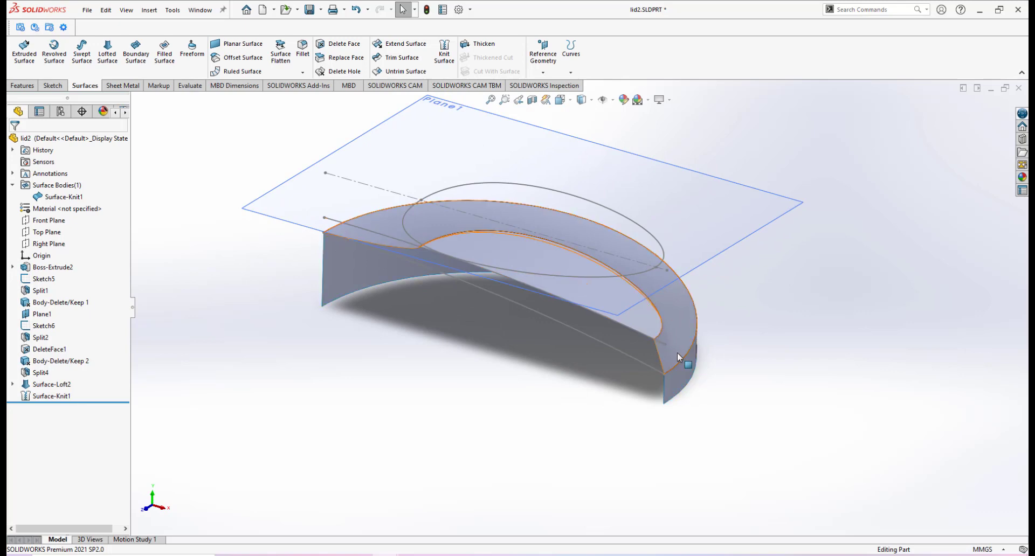
{"action": "middle_click_drag", "start_coordinate": [681, 369], "coordinate": [562, 277]}
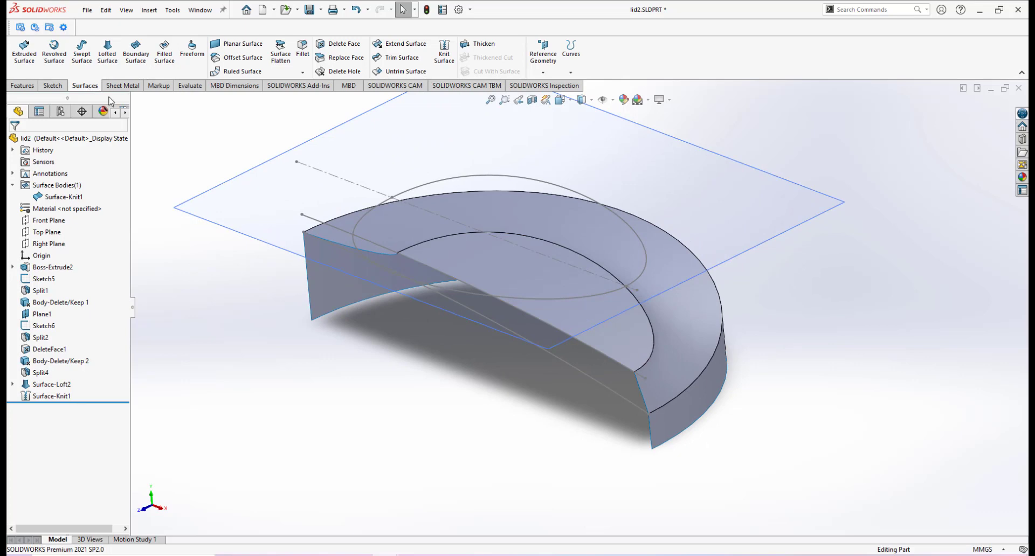
Start a variable size fillet on the lid's outer top edge with 1 instance and a 10 mm radius at the tall-wall end
{"action": "left_click", "coordinate": [305, 52]}
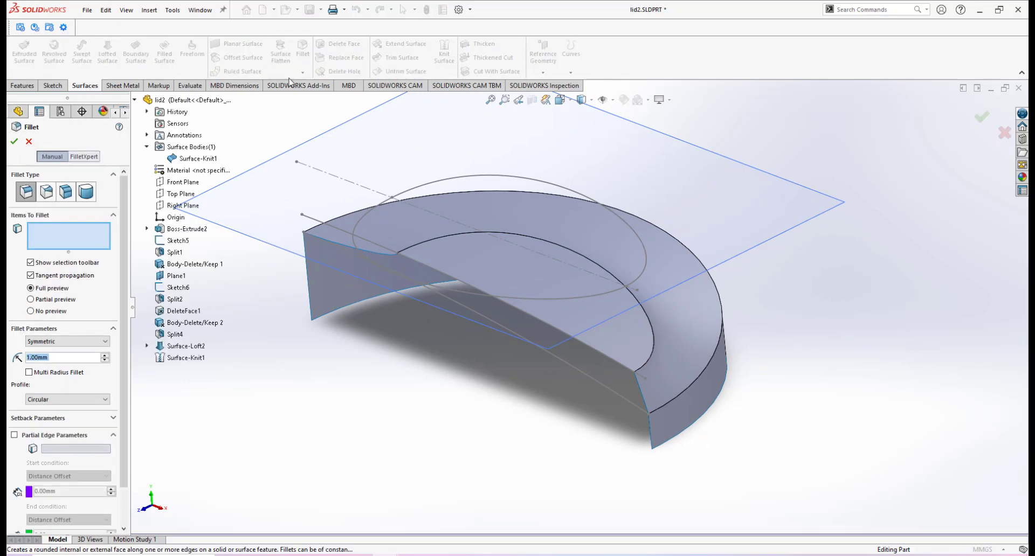
{"action": "left_click", "coordinate": [52, 192]}
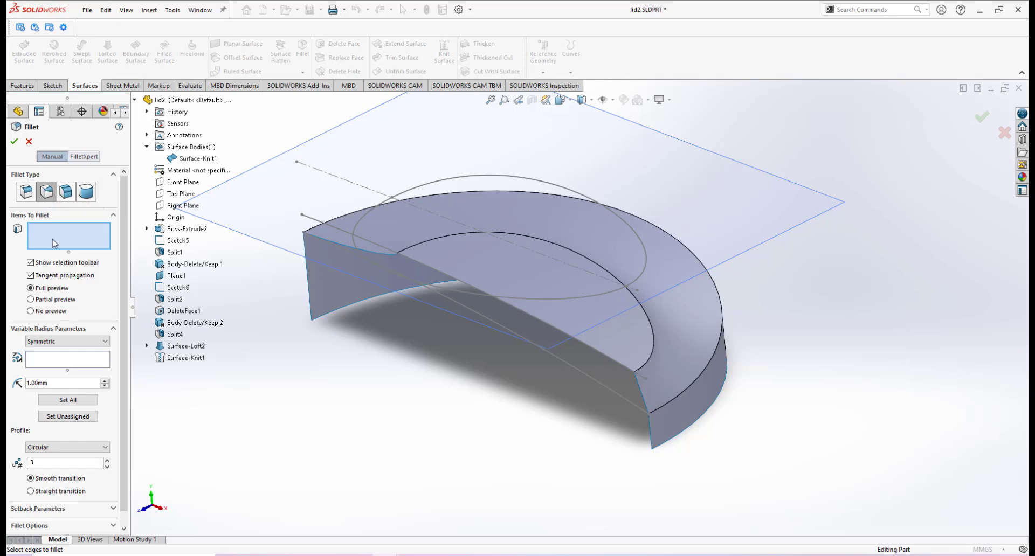
{"action": "left_click", "coordinate": [342, 216]}
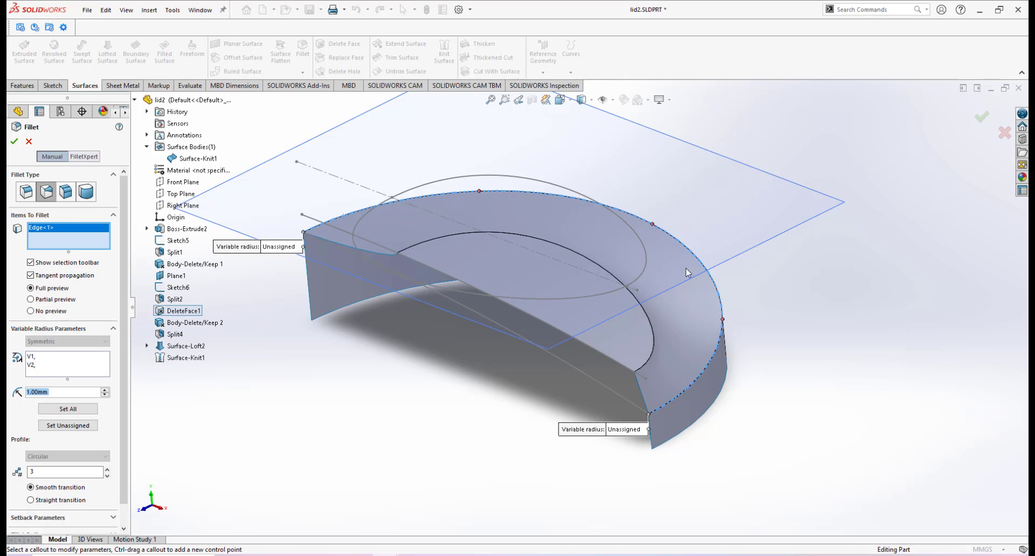
{"action": "scroll", "coordinate": [109, 338], "scroll_direction": "down", "scroll_amount": 1}
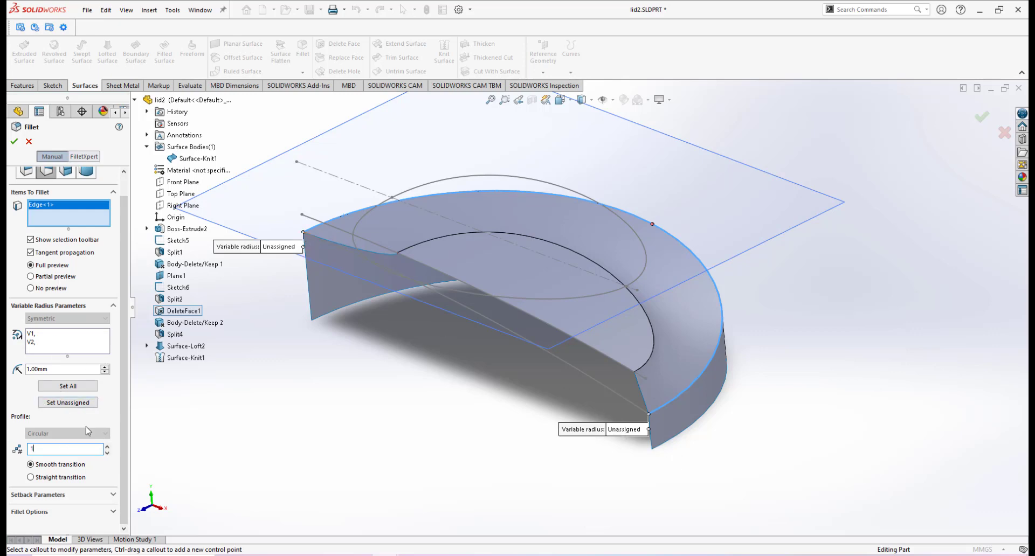
{"action": "left_click_drag", "start_coordinate": [273, 255], "coordinate": [280, 206]}
{"action": "left_click", "coordinate": [280, 204]}
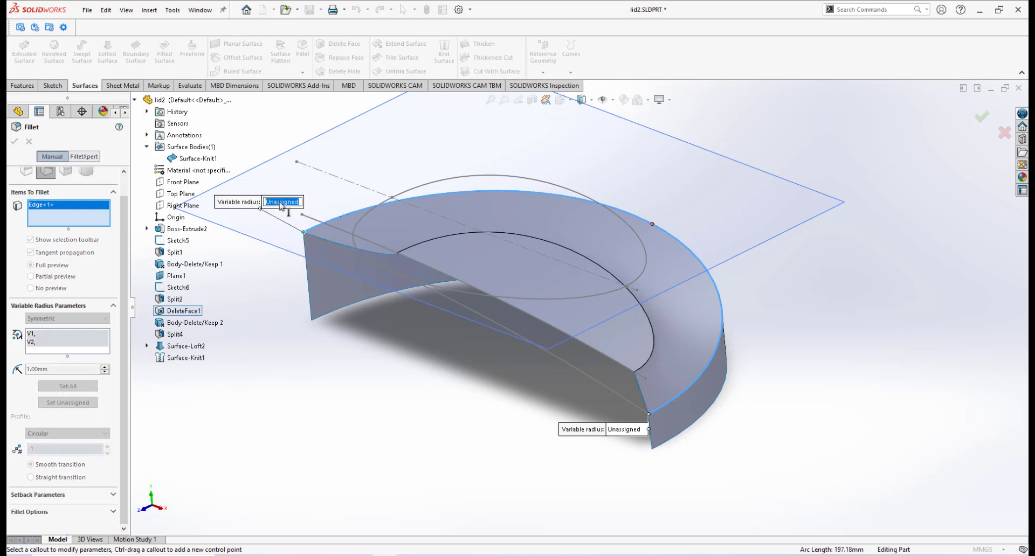
{"action": "key", "text": "Return"}
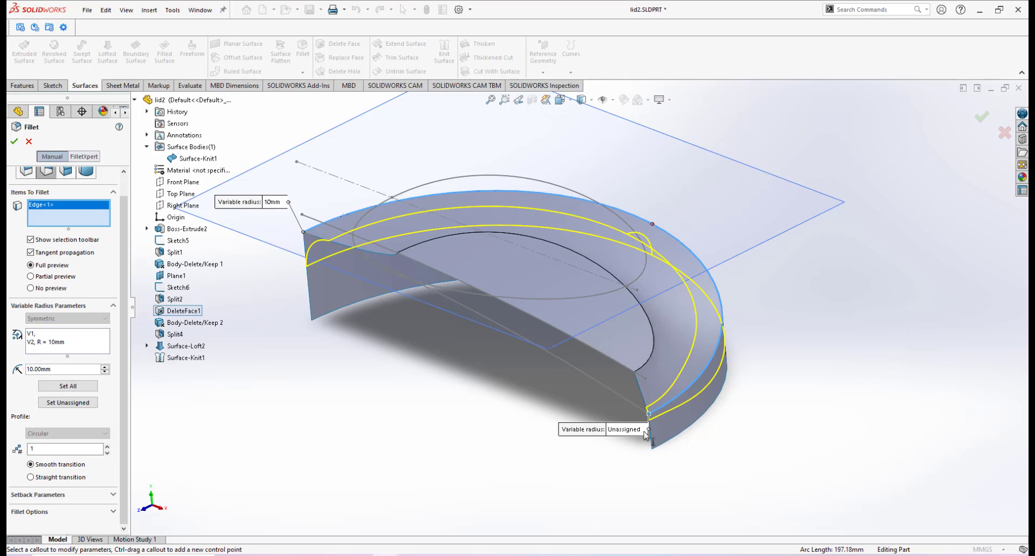
Set the variable fillet's radius to 1 mm at the low-wall end of the outer edge and accept the fillet
{"action": "left_click_drag", "start_coordinate": [647, 436], "coordinate": [777, 428]}
{"action": "left_click", "coordinate": [768, 425]}
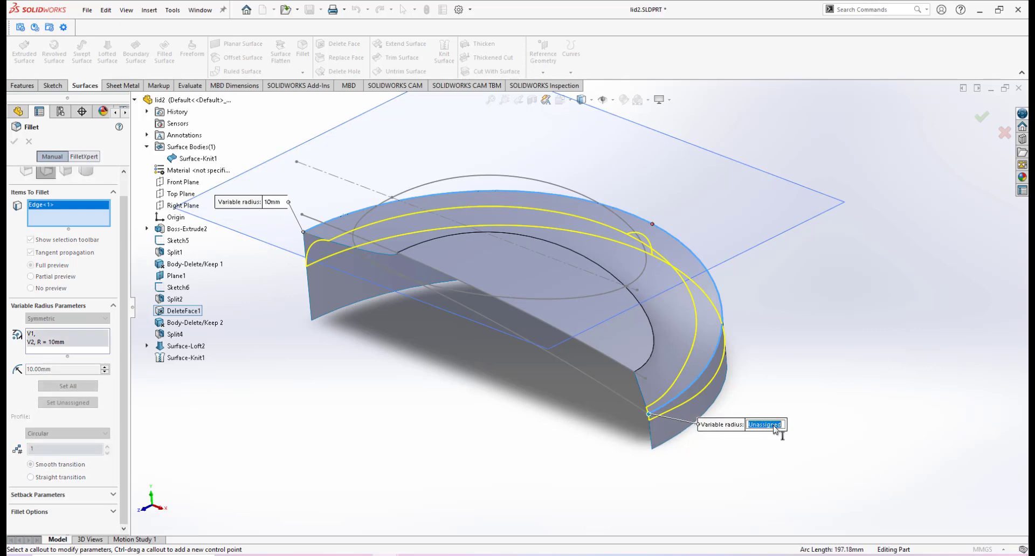
{"action": "key", "text": "Return"}
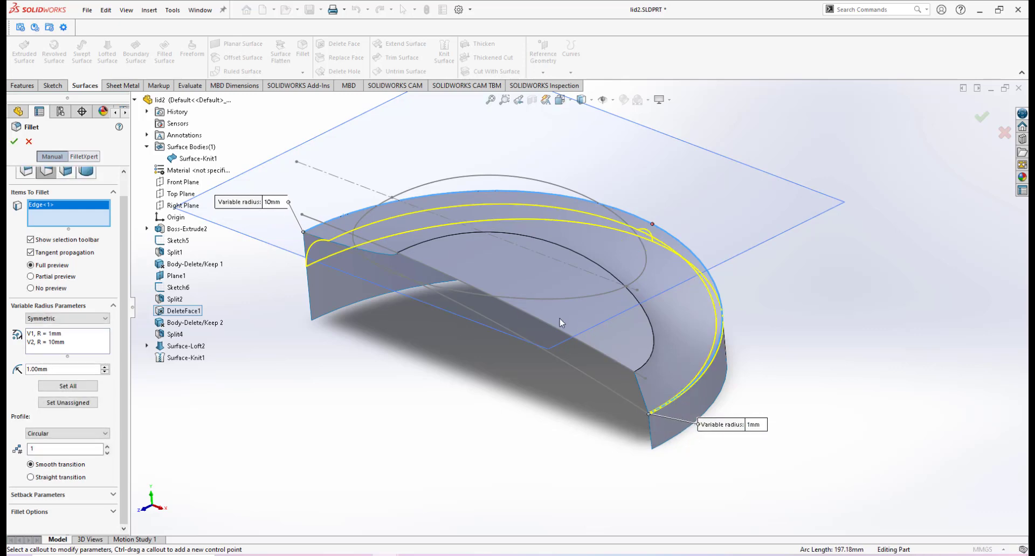
{"action": "left_click", "coordinate": [14, 141]}
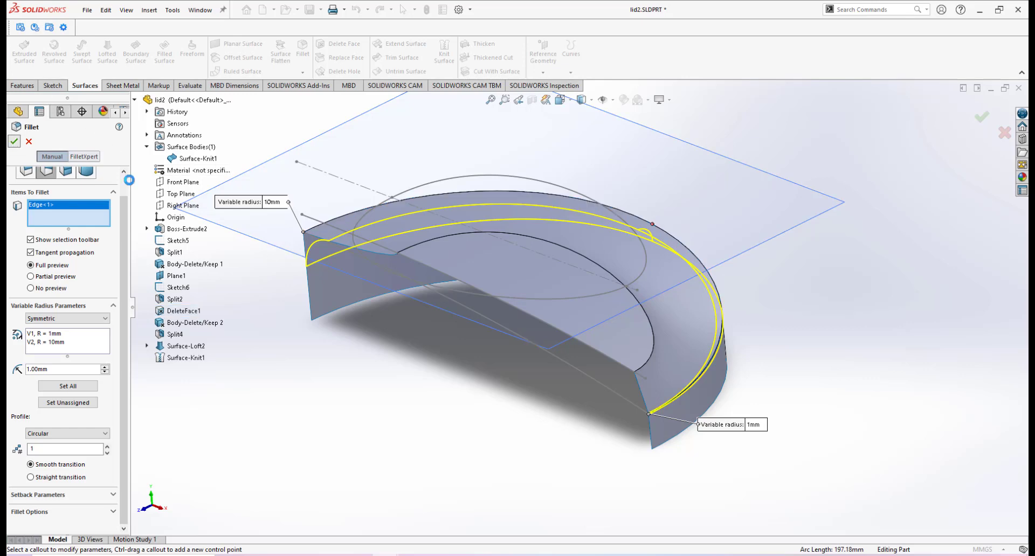
{"action": "middle_click_drag", "start_coordinate": [642, 337], "coordinate": [669, 302]}
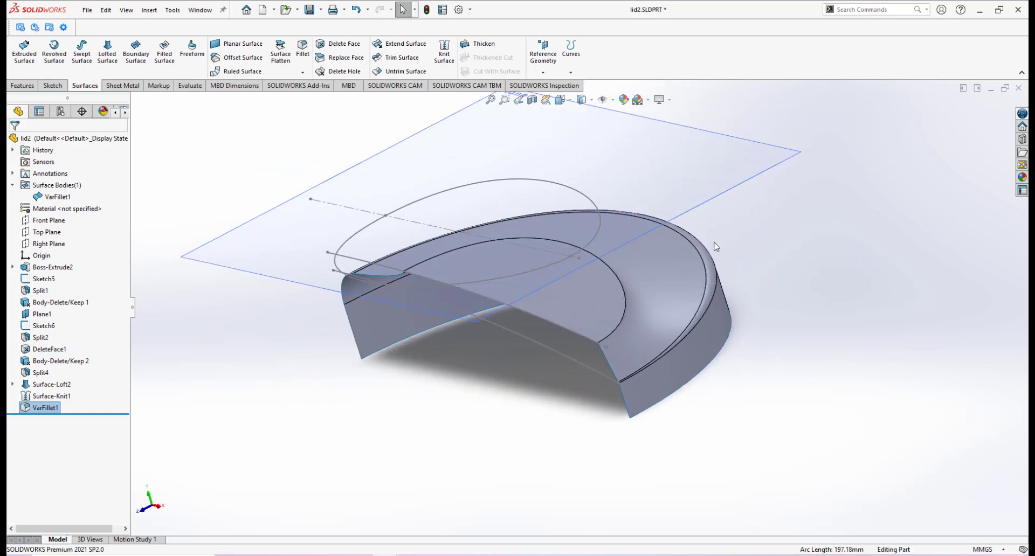
{"action": "mouse_move", "coordinate": [661, 357]}
{"action": "middle_mouse_down"}
{"action": "mouse_move", "coordinate": [667, 370]}
{"action": "mouse_move", "coordinate": [668, 356]}
{"action": "middle_mouse_up"}
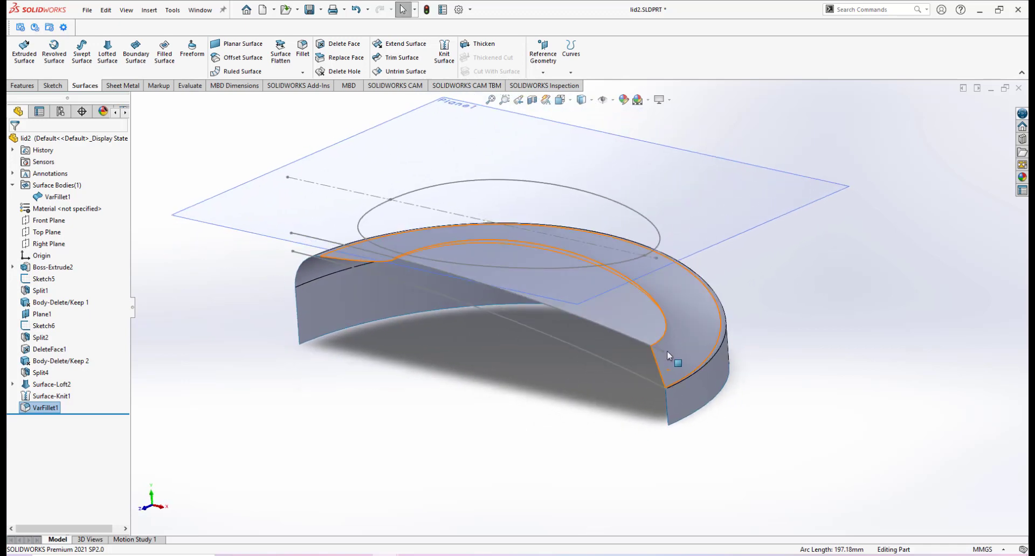
Add a constant size fillet of 1 mm radius along the curved edge of the raised top face
{"action": "scroll", "coordinate": [667, 356], "scroll_direction": "down", "scroll_amount": 2}
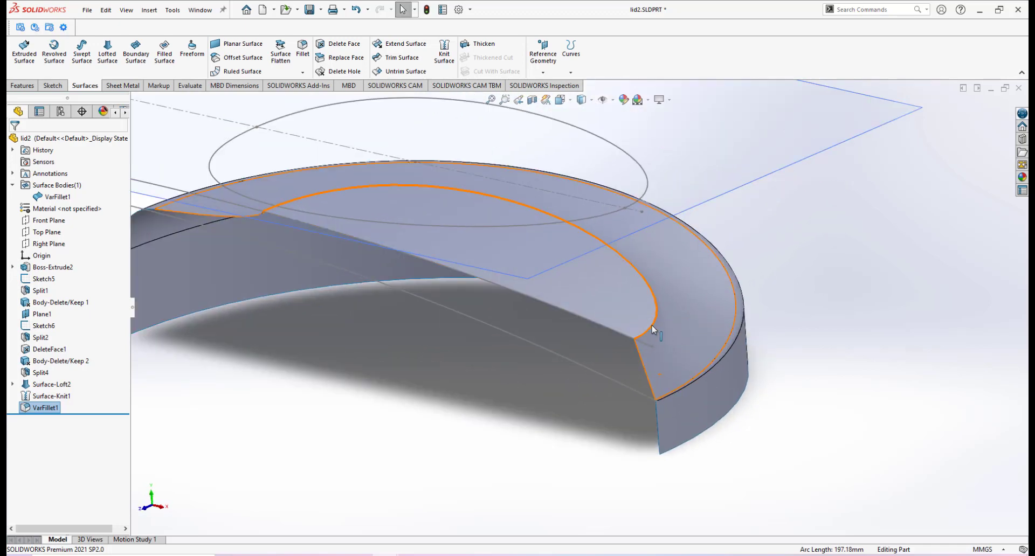
{"action": "left_click", "coordinate": [808, 301]}
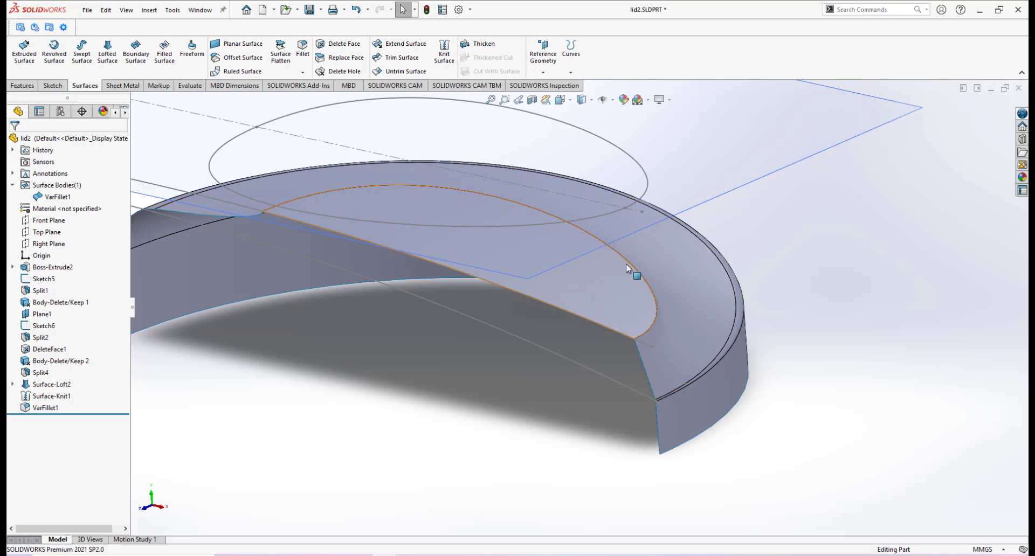
{"action": "scroll", "coordinate": [629, 273], "scroll_direction": "up", "scroll_amount": 2}
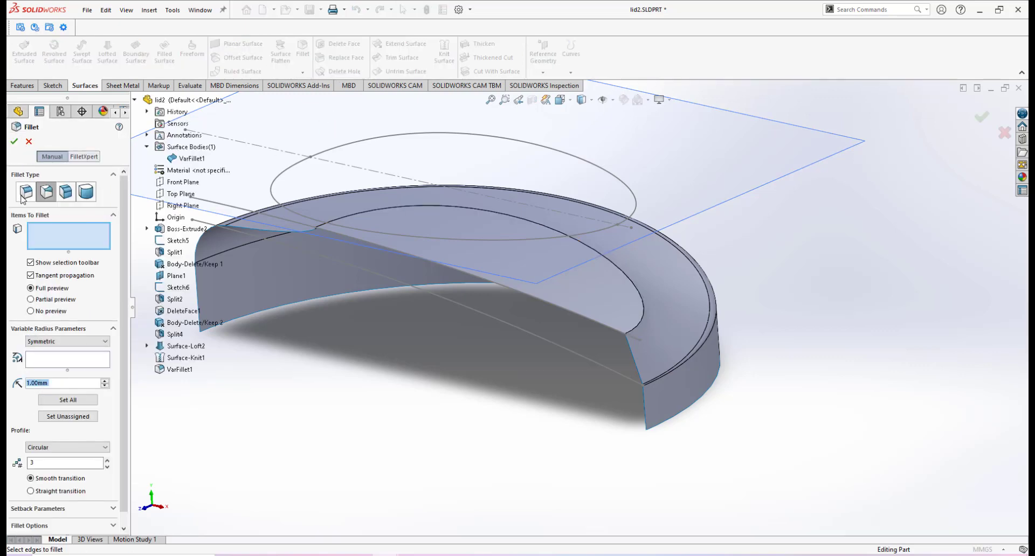
{"action": "left_click", "coordinate": [25, 193]}
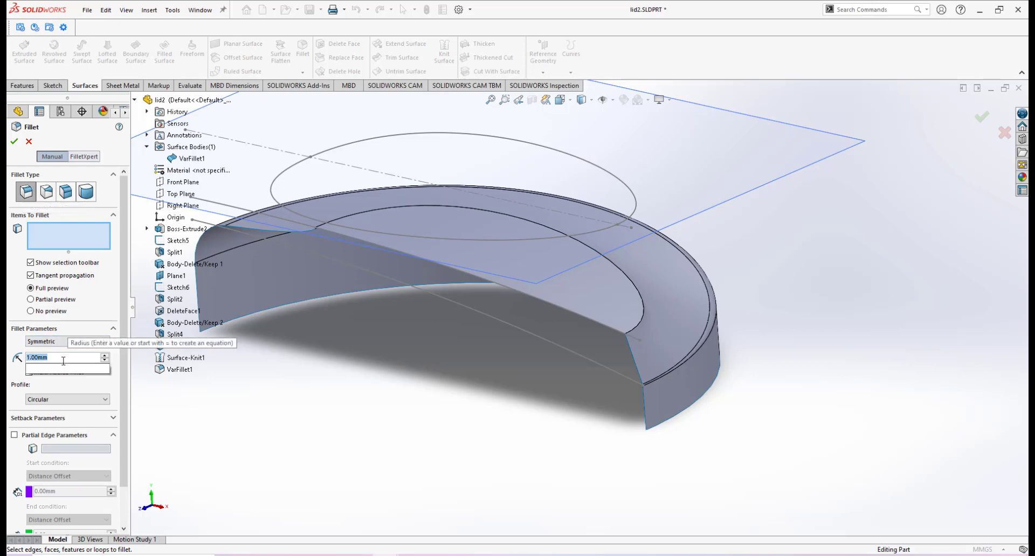
{"action": "left_click", "coordinate": [638, 325]}
{"action": "middle_click_drag", "start_coordinate": [489, 314], "coordinate": [474, 272]}
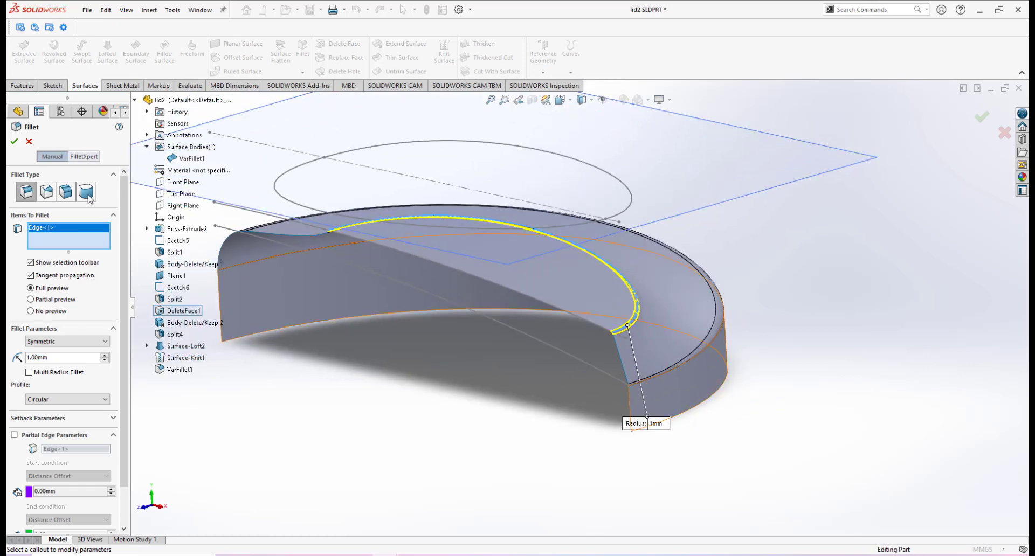
{"action": "left_click", "coordinate": [15, 141]}
{"action": "middle_click_drag", "start_coordinate": [462, 305], "coordinate": [527, 323]}
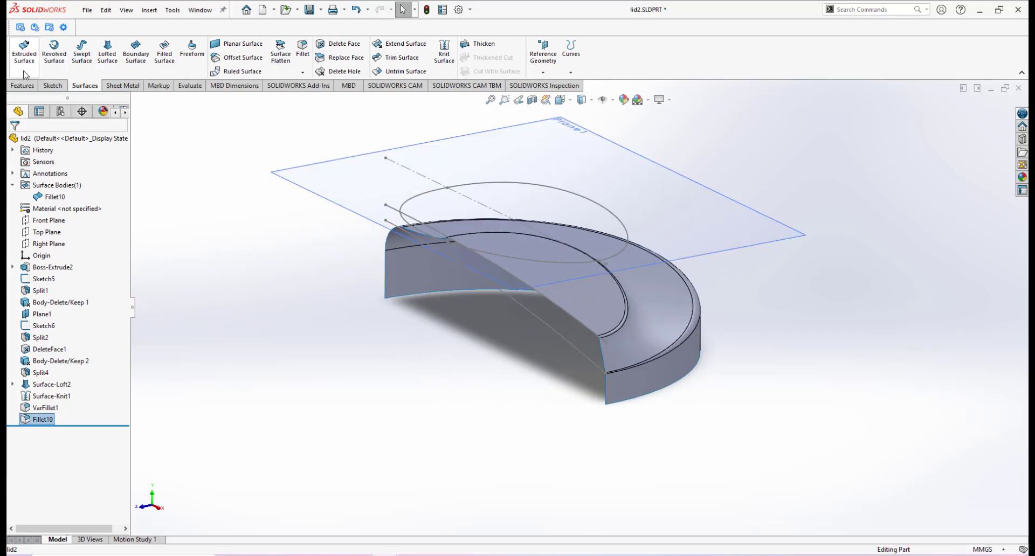
Mirror the filleted half-lid surface body about the Front Plane with Knit surfaces on, leaving the last fillet out of the mirrored features
{"action": "left_click", "coordinate": [16, 87]}
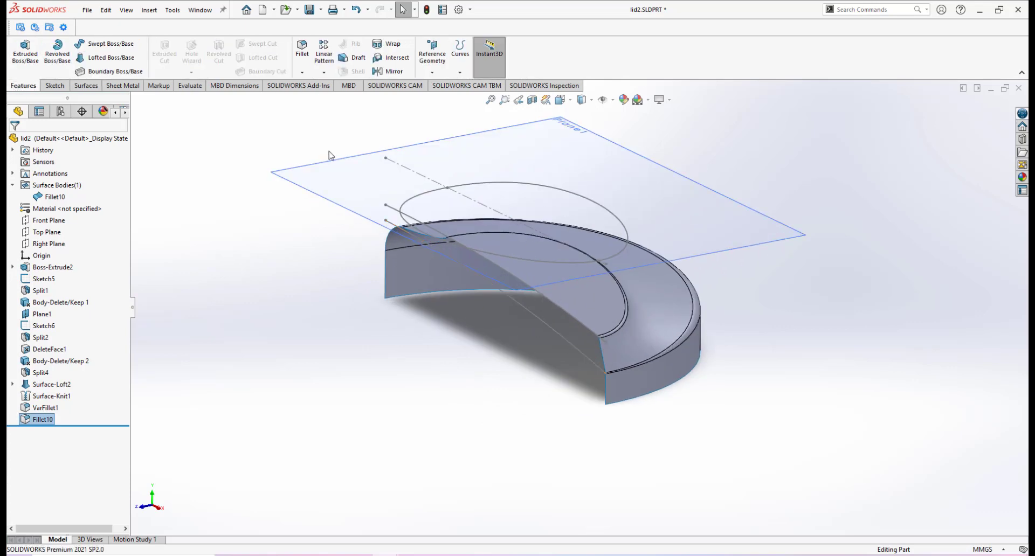
{"action": "left_click", "coordinate": [395, 75]}
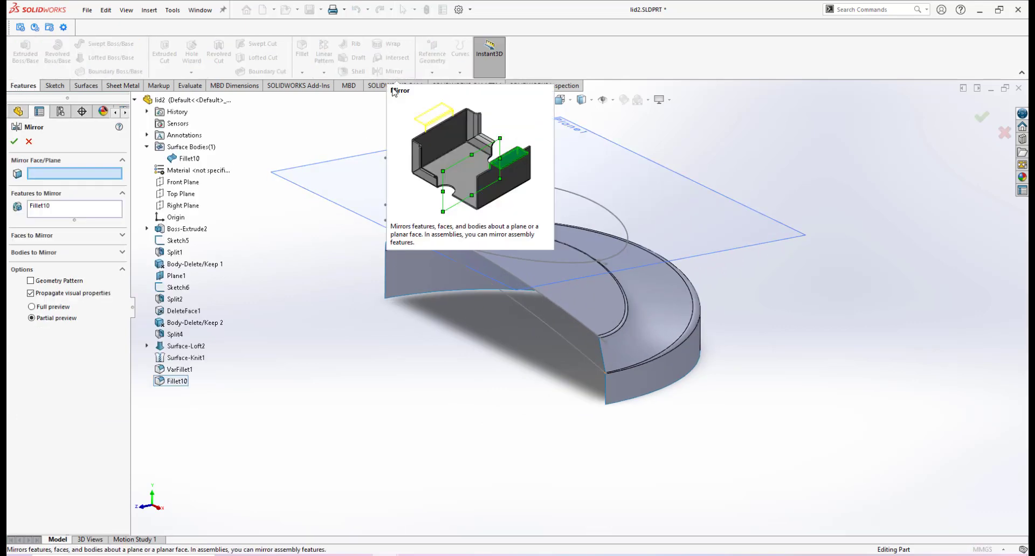
{"action": "middle_click_drag", "start_coordinate": [526, 234], "coordinate": [377, 233]}
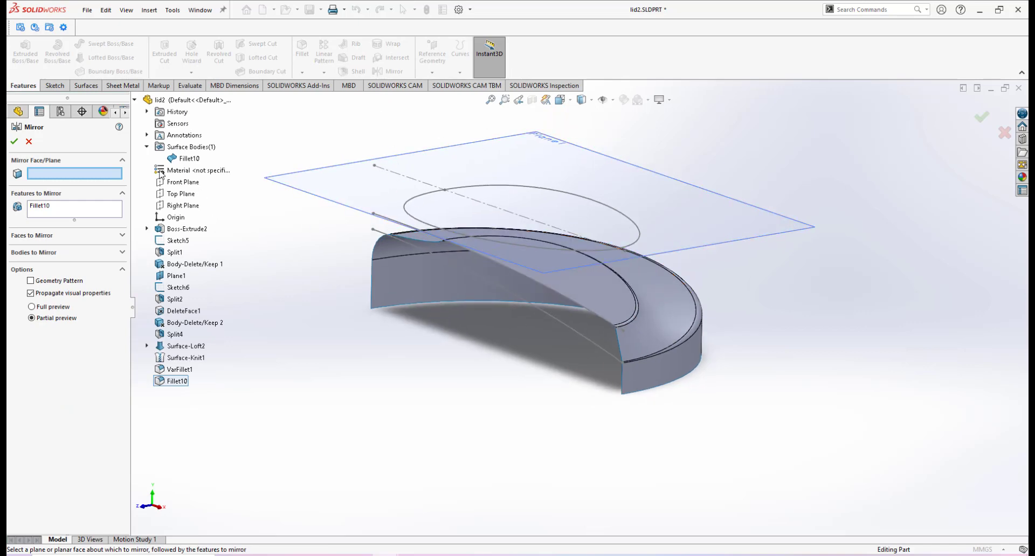
{"action": "left_click", "coordinate": [183, 181]}
{"action": "middle_click_drag", "start_coordinate": [391, 274], "coordinate": [566, 346]}
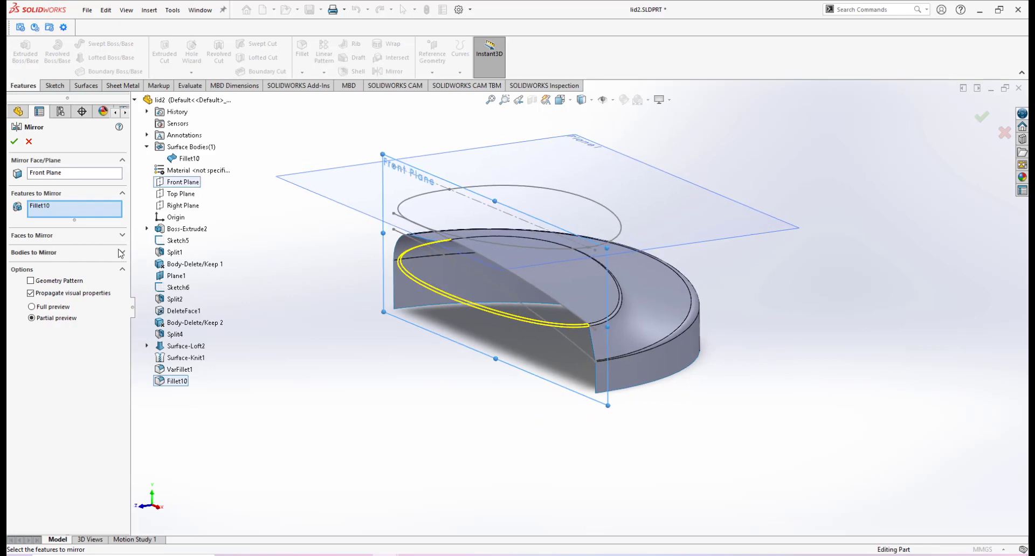
{"action": "right_click", "coordinate": [36, 210]}
{"action": "left_click", "coordinate": [62, 215]}
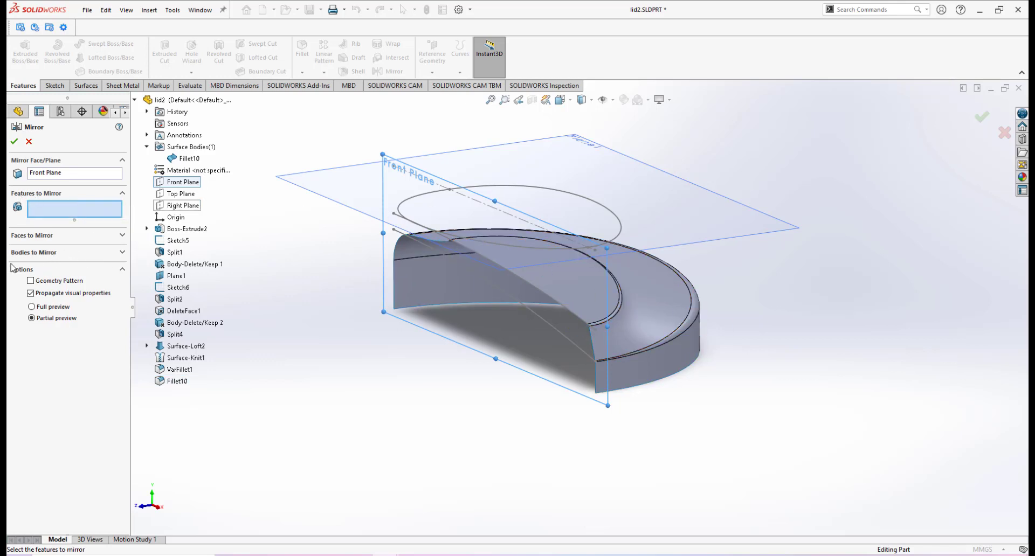
{"action": "left_click", "coordinate": [121, 252]}
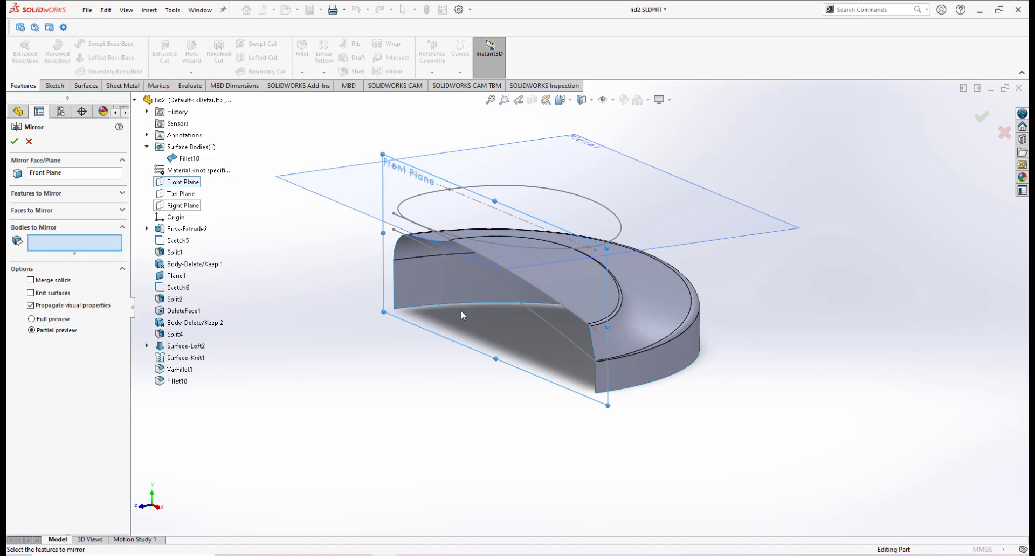
{"action": "left_click", "coordinate": [640, 323]}
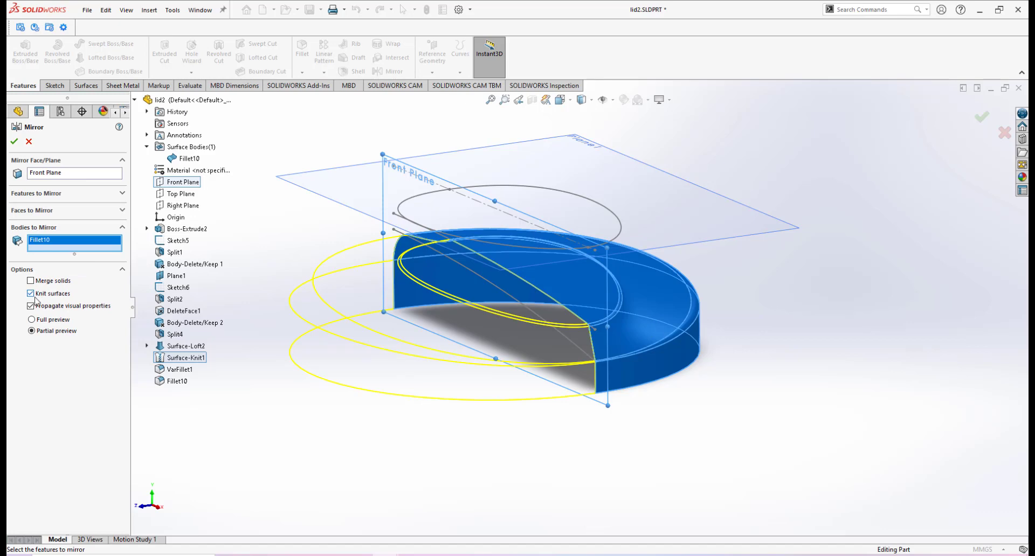
{"action": "left_click", "coordinate": [14, 142]}
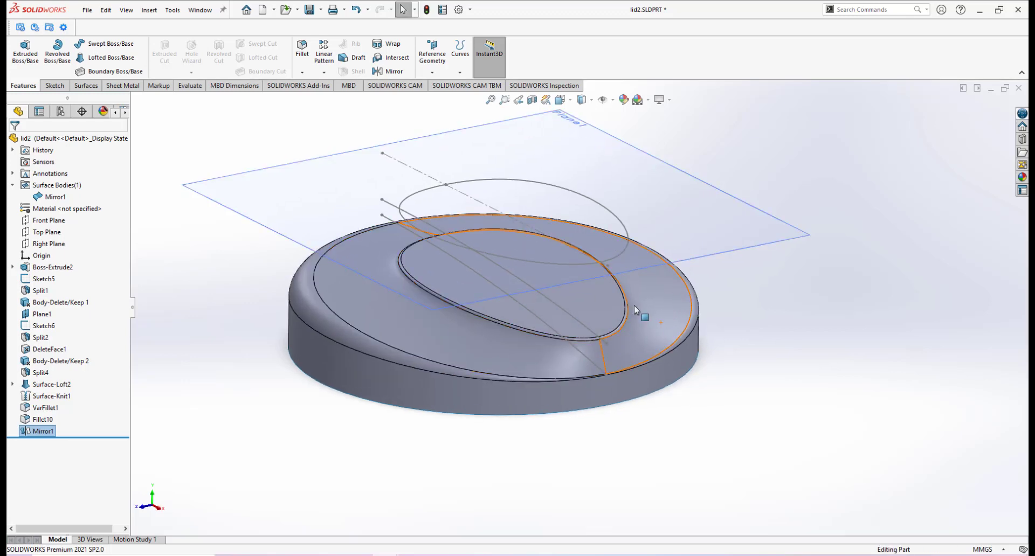
Examine the mirrored lid and highlight its surface body to check that both halves belong together
{"action": "middle_click_drag", "start_coordinate": [622, 311], "coordinate": [571, 346]}
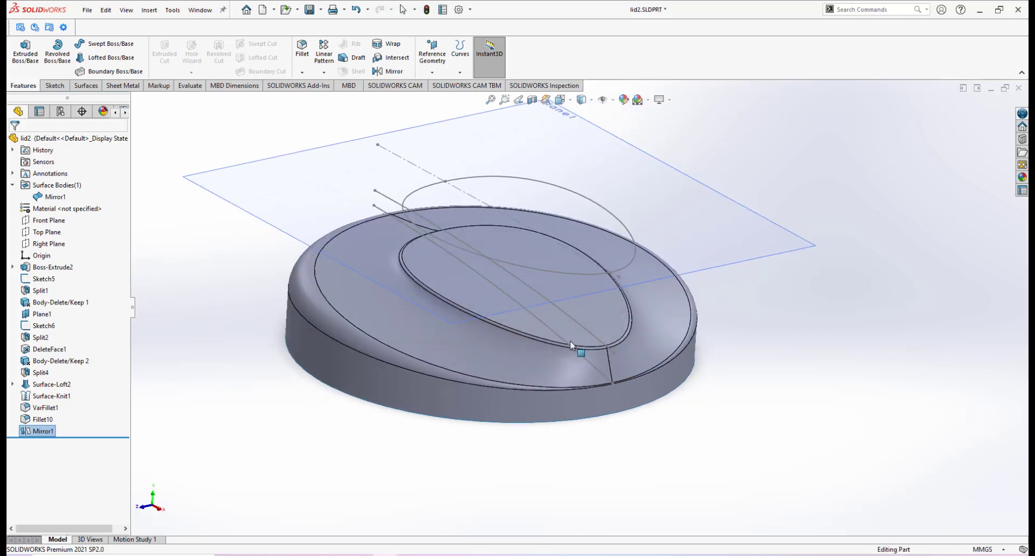
{"action": "left_click", "coordinate": [56, 186]}
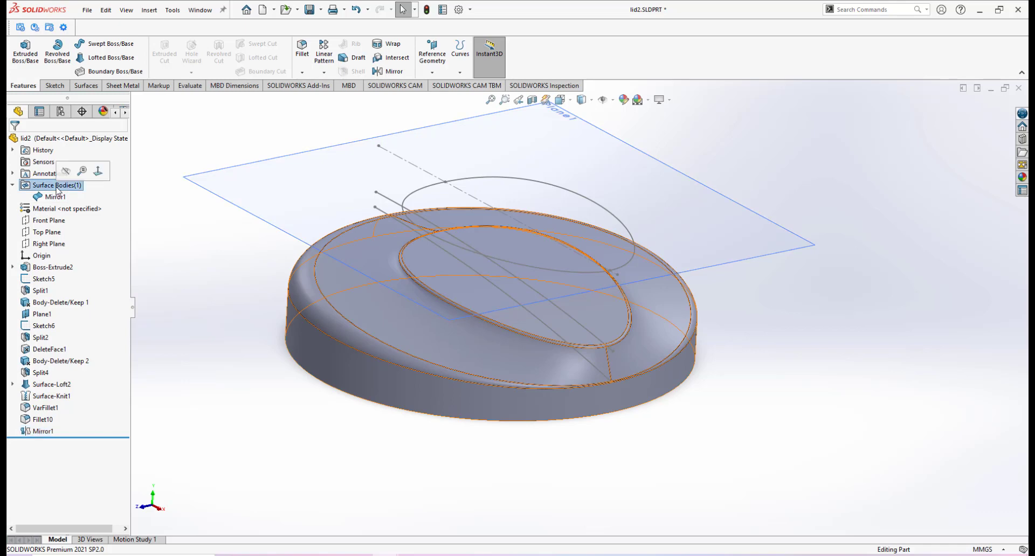
{"action": "left_click", "coordinate": [47, 199]}
{"action": "middle_click_drag", "start_coordinate": [522, 402], "coordinate": [519, 372]}
{"action": "left_click", "coordinate": [658, 412]}
{"action": "middle_click_drag", "start_coordinate": [659, 411], "coordinate": [626, 381]}
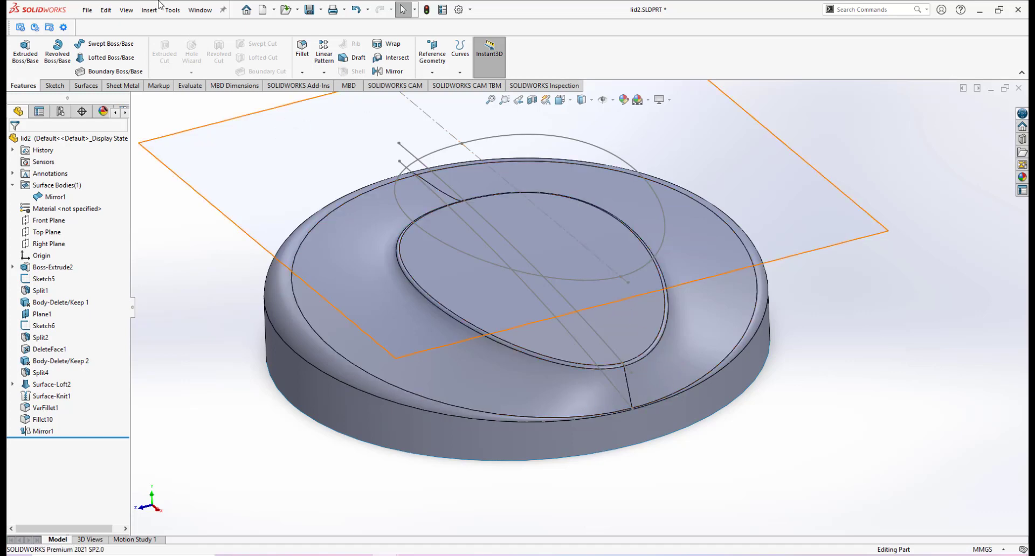
Display zebra stripes on the lid and focus on the mirror seam at its low-wall end
{"action": "left_click", "coordinate": [128, 10]}
{"action": "mouse_move", "coordinate": [162, 58]}
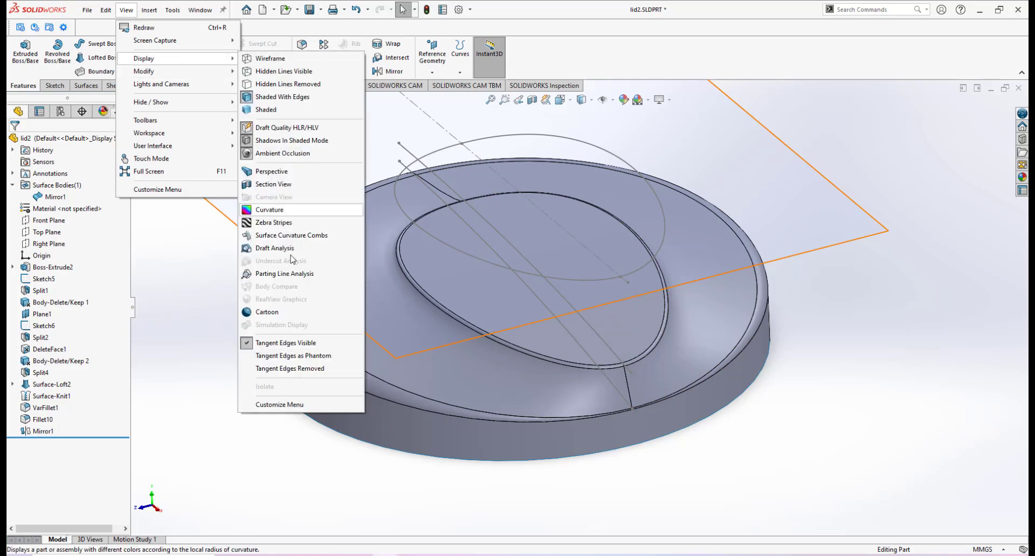
{"action": "left_click", "coordinate": [272, 223]}
{"action": "key", "text": "Return"}
{"action": "middle_click_drag", "start_coordinate": [621, 353], "coordinate": [631, 393]}
{"action": "scroll", "coordinate": [632, 393], "scroll_direction": "down", "scroll_amount": 3}
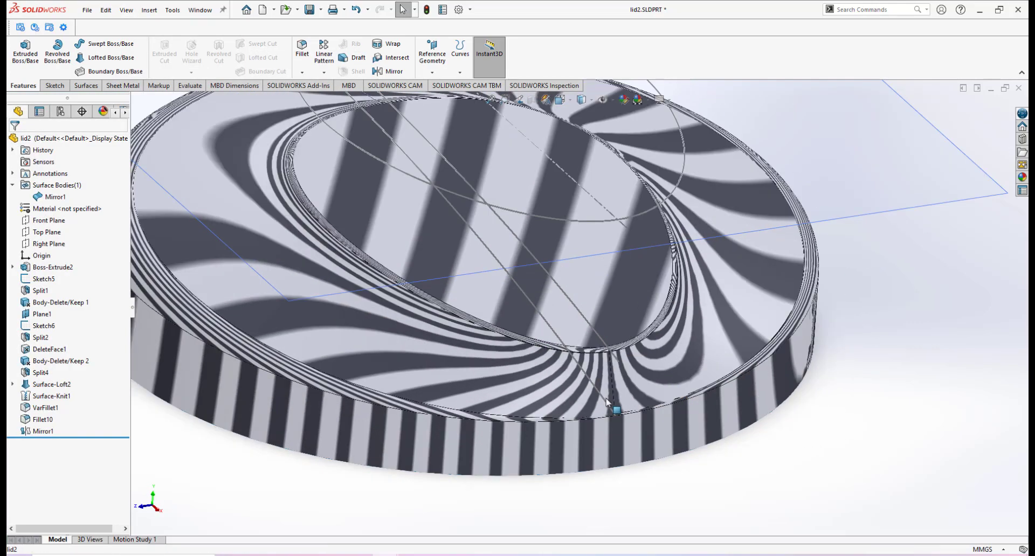
Examine the stripe continuity across the mirror seam between the raised top and the low wall, and turn zebra stripes off
{"action": "scroll", "coordinate": [632, 394], "scroll_direction": "down", "scroll_amount": 2}
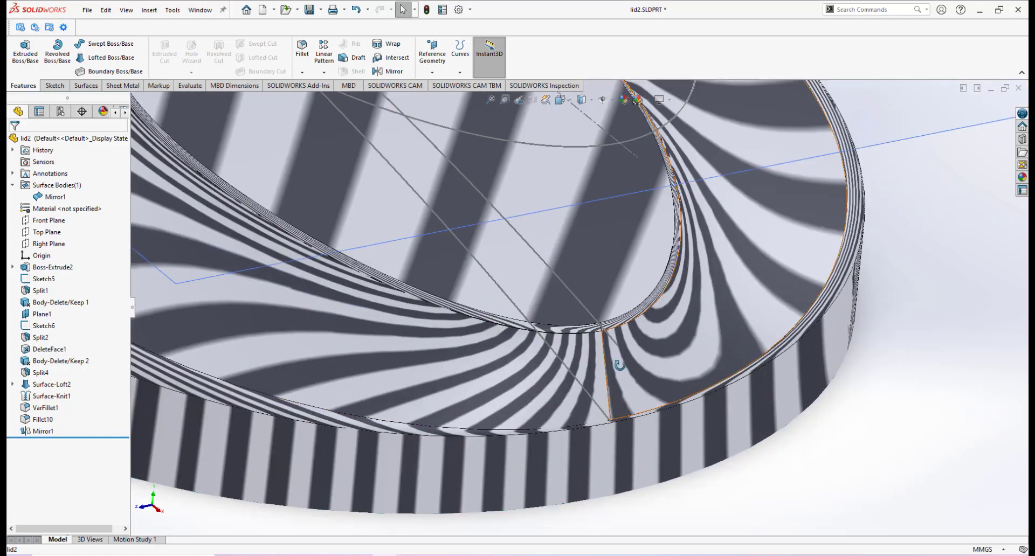
{"action": "scroll", "coordinate": [618, 370], "scroll_direction": "down", "scroll_amount": 2}
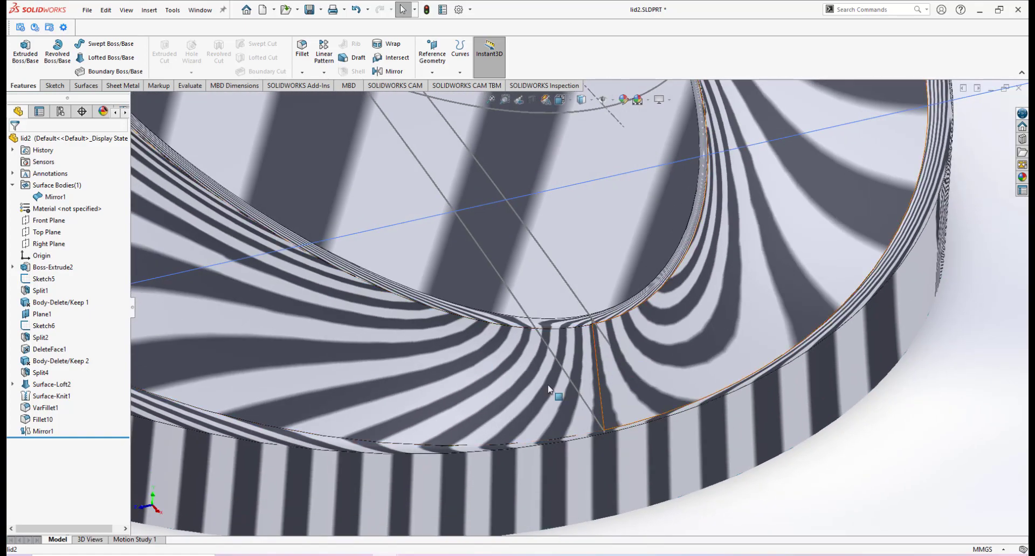
{"action": "middle_click_drag", "start_coordinate": [601, 378], "coordinate": [666, 336]}
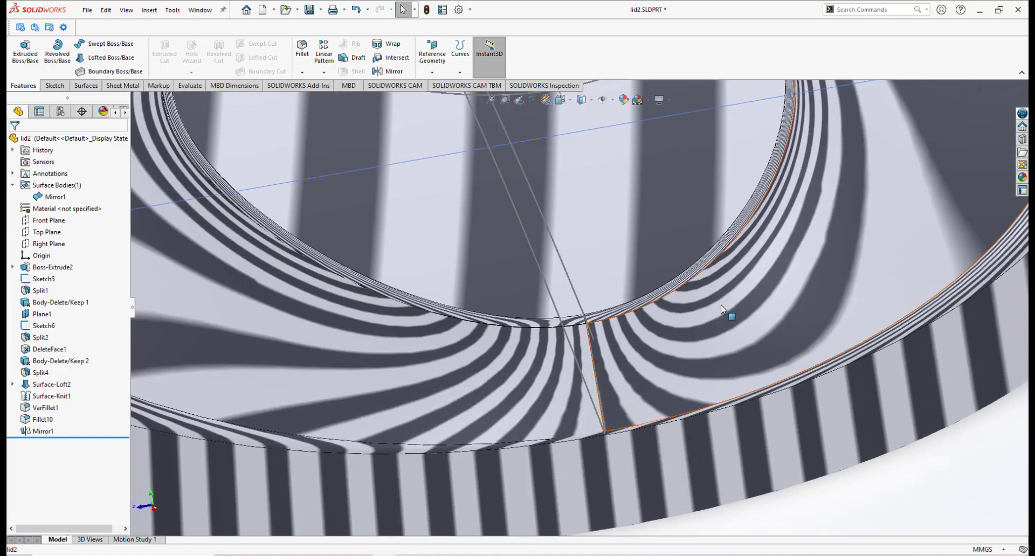
{"action": "middle_click_drag", "start_coordinate": [722, 310], "coordinate": [744, 299]}
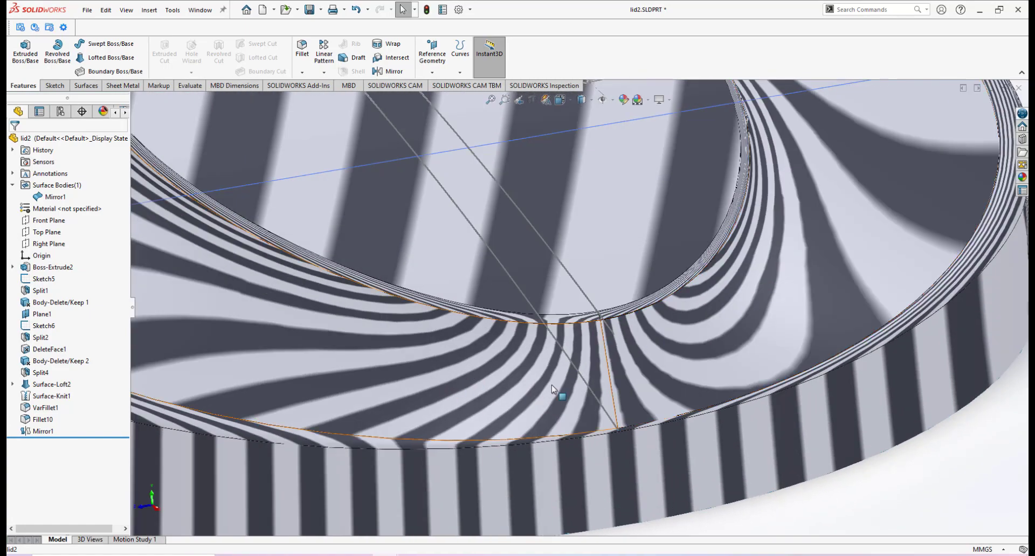
{"action": "scroll", "coordinate": [555, 383], "scroll_direction": "up", "scroll_amount": 4}
{"action": "middle_click_drag", "start_coordinate": [562, 372], "coordinate": [779, 378]}
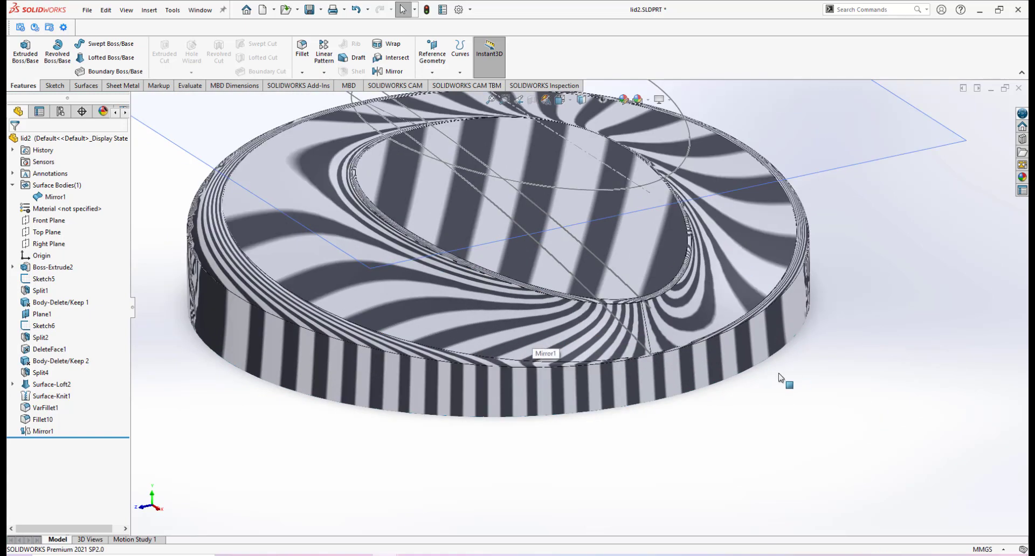
{"action": "right_click", "coordinate": [669, 460]}
{"action": "left_click", "coordinate": [694, 527]}
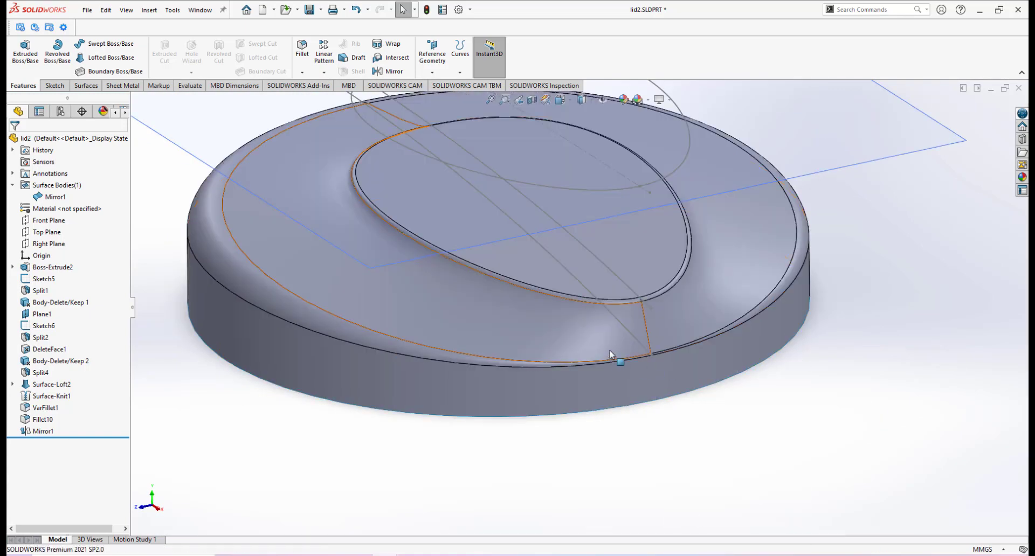
Close the lid's open underside with a planar surface bounded by the bottom edge of the outer wall
{"action": "scroll", "coordinate": [593, 313], "scroll_direction": "up", "scroll_amount": 3}
{"action": "mouse_move", "coordinate": [580, 268]}
{"action": "middle_mouse_down"}
{"action": "mouse_move", "coordinate": [596, 217]}
{"action": "mouse_move", "coordinate": [574, 262]}
{"action": "middle_mouse_up"}
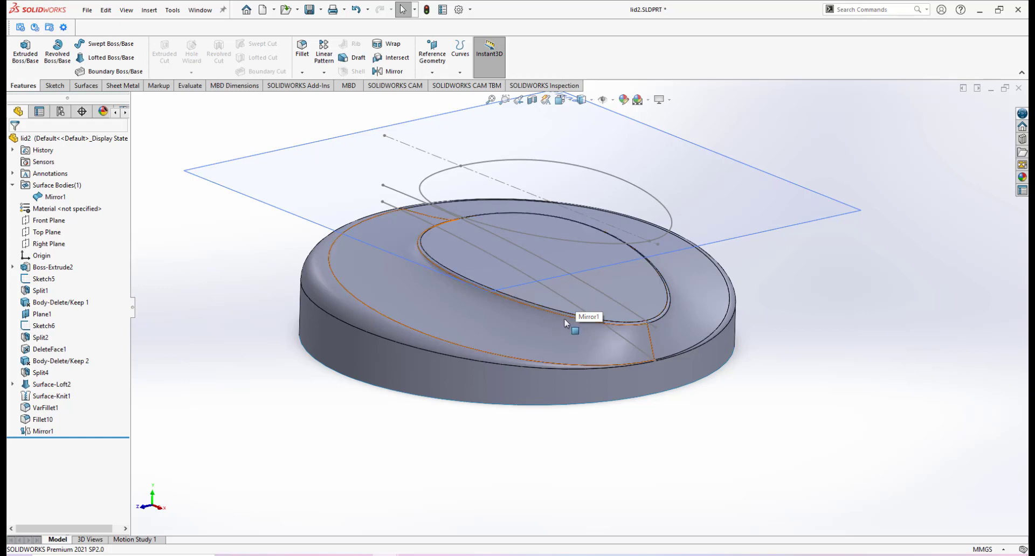
{"action": "middle_click_drag", "start_coordinate": [561, 340], "coordinate": [377, 294]}
{"action": "key", "text": "Escape"}
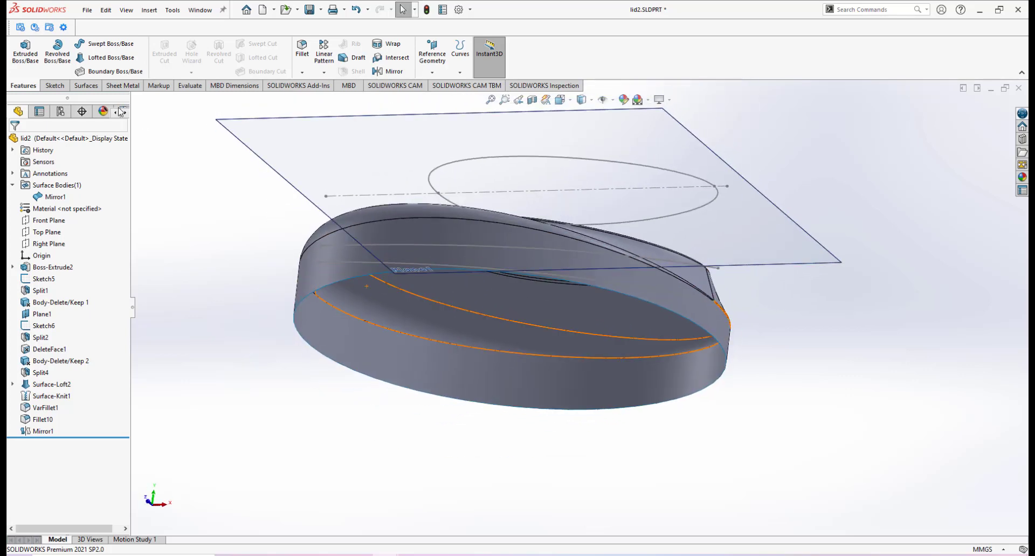
{"action": "left_click", "coordinate": [87, 86]}
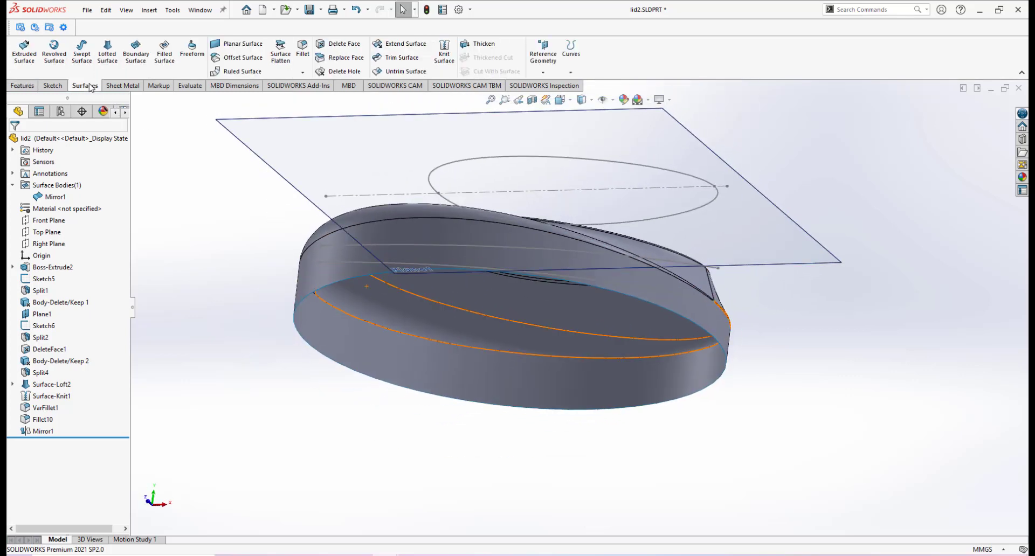
{"action": "left_click", "coordinate": [235, 49]}
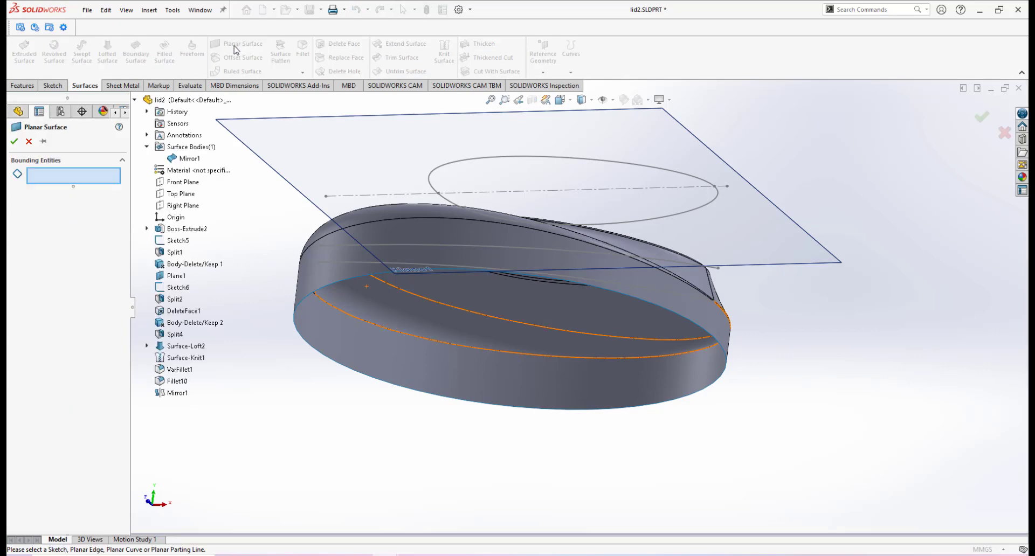
{"action": "left_click", "coordinate": [326, 289]}
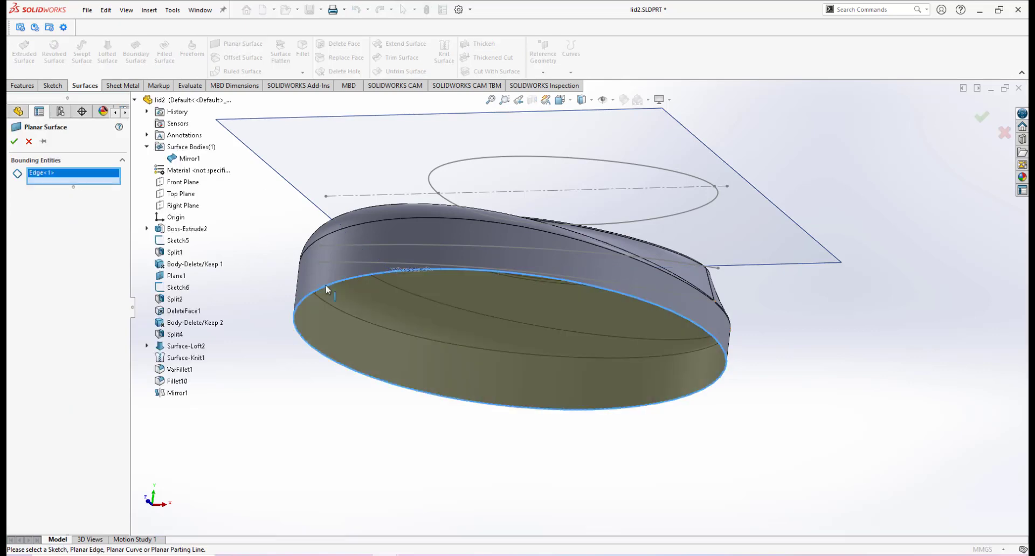
{"action": "left_click", "coordinate": [15, 141]}
Knit the mirrored lid surface and the planar bottom surface with Create solid and Merge entities on
{"action": "middle_click_drag", "start_coordinate": [526, 316], "coordinate": [545, 356]}
{"action": "left_click", "coordinate": [54, 197]}
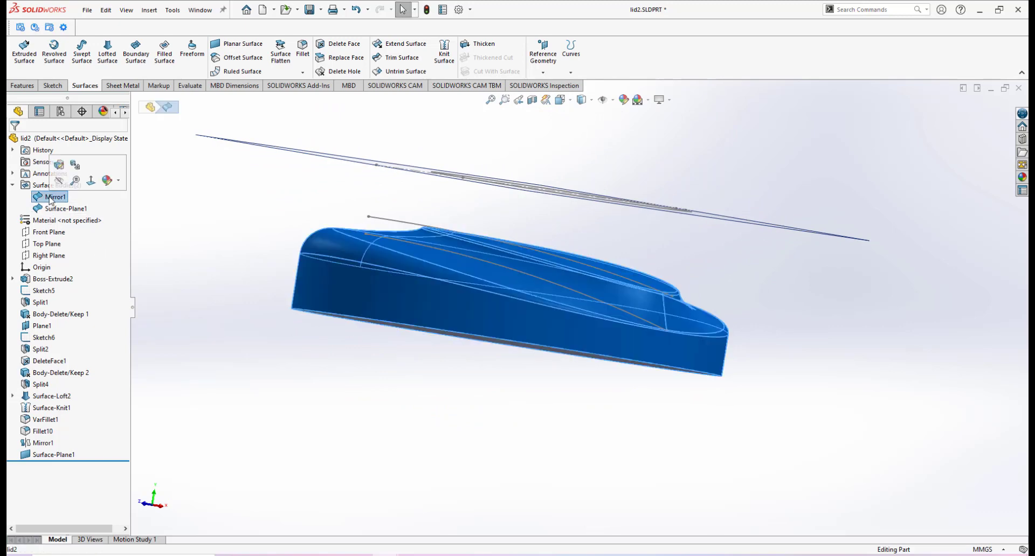
{"action": "left_click", "coordinate": [59, 209]}
{"action": "middle_click_drag", "start_coordinate": [229, 303], "coordinate": [532, 391]}
{"action": "left_click", "coordinate": [522, 422]}
{"action": "left_click", "coordinate": [444, 54]}
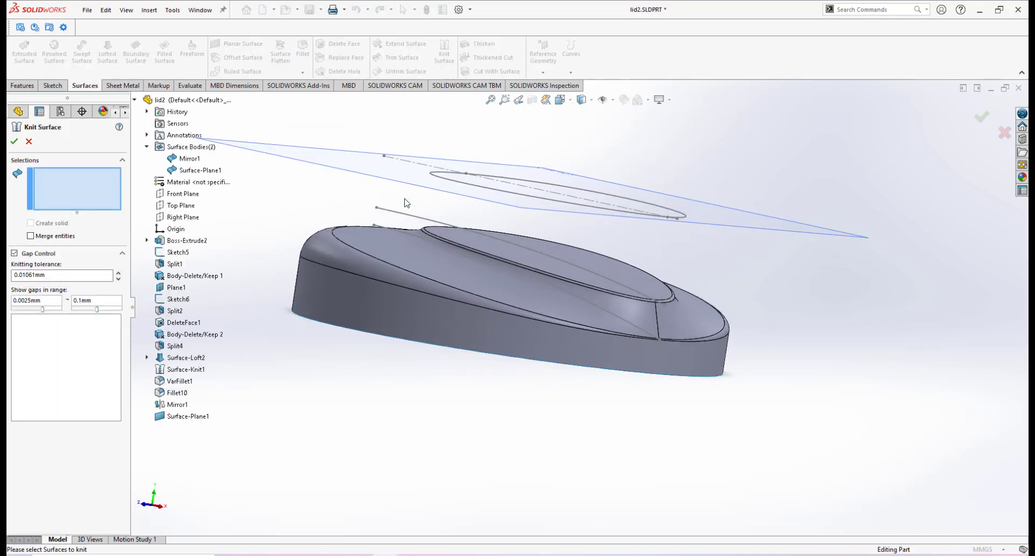
{"action": "left_click", "coordinate": [520, 277]}
{"action": "middle_click_drag", "start_coordinate": [474, 386], "coordinate": [447, 329]}
{"action": "left_click", "coordinate": [441, 361]}
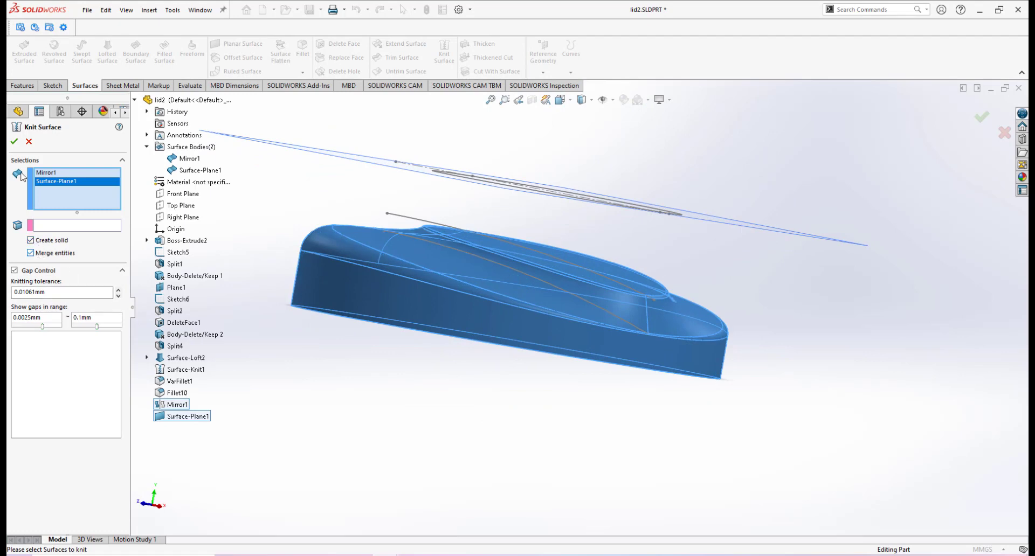
{"action": "left_click", "coordinate": [14, 142]}
Inspect the knitted lid's interior with a section along the Front Plane offset 5 mm, and cancel the section view
{"action": "middle_click_drag", "start_coordinate": [567, 338], "coordinate": [570, 361]}
{"action": "left_click", "coordinate": [532, 99]}
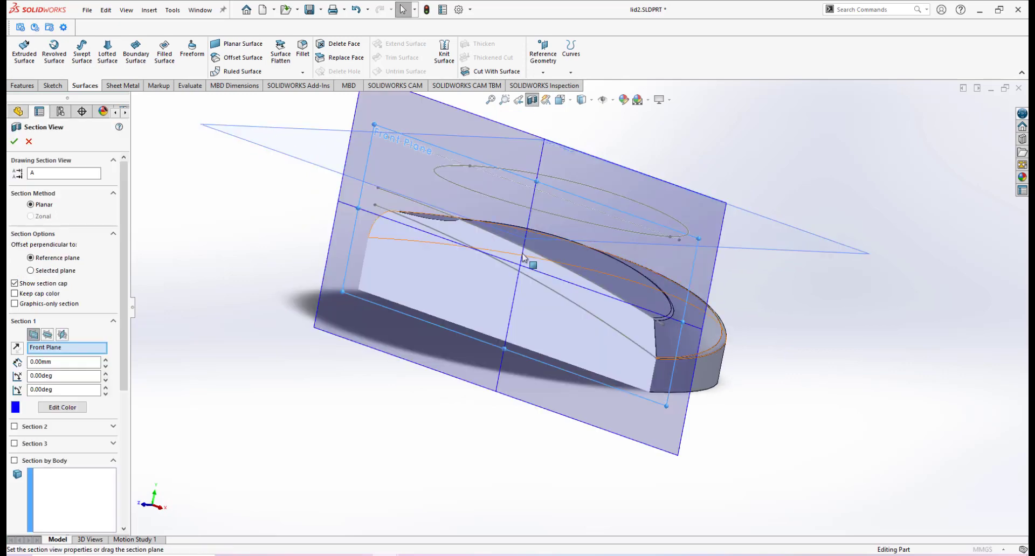
{"action": "mouse_move", "coordinate": [490, 268]}
{"action": "left_mouse_down"}
{"action": "mouse_move", "coordinate": [525, 270]}
{"action": "mouse_move", "coordinate": [474, 281]}
{"action": "left_mouse_up"}
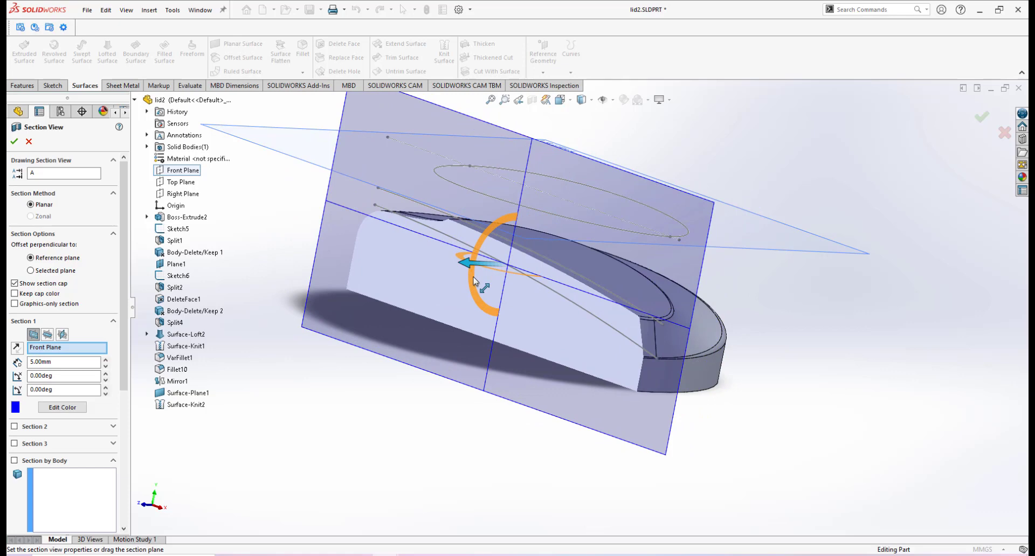
{"action": "left_click", "coordinate": [29, 141]}
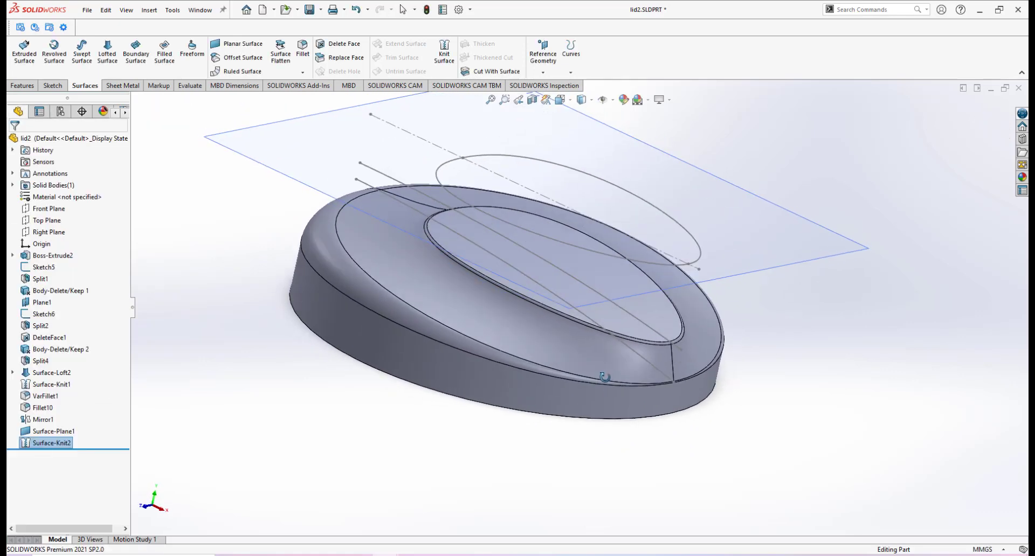
{"action": "middle_click_drag", "start_coordinate": [620, 363], "coordinate": [511, 302]}
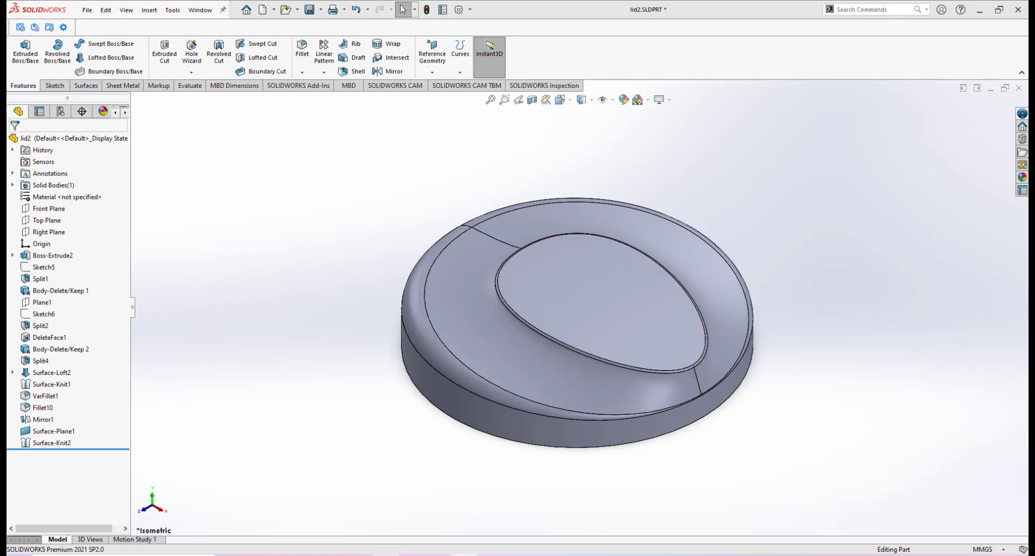
Consult the food chopper photo and the hand-drawn blender lid sketch for the cut-out's dimensions, and return to the lid model
{"action": "mouse_move", "coordinate": [410, 554]}
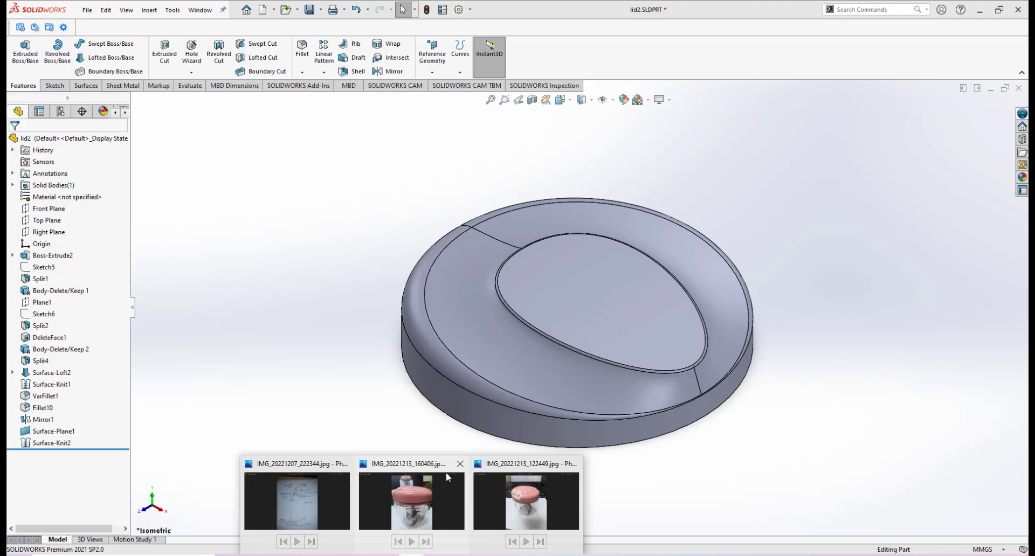
{"action": "left_click", "coordinate": [512, 474]}
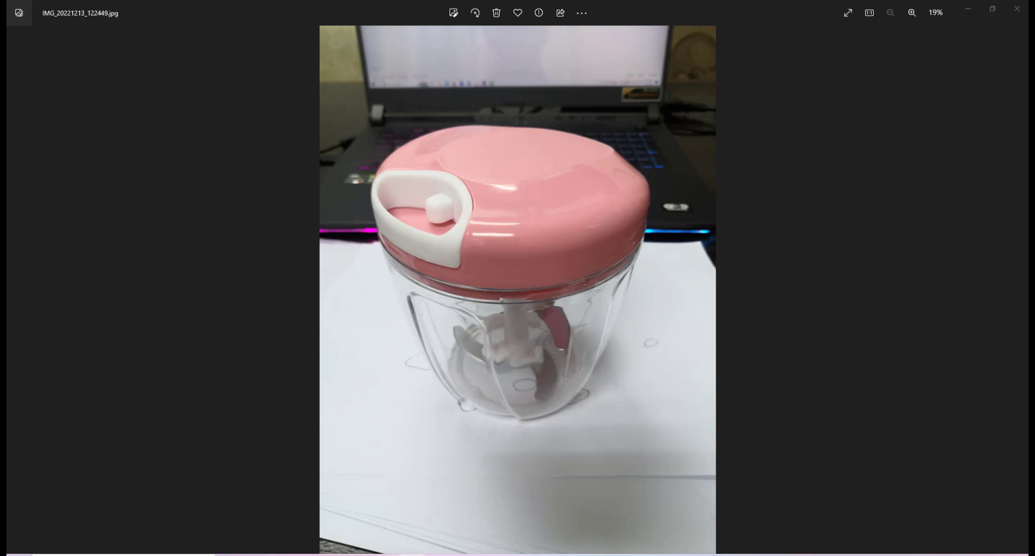
{"action": "left_click", "coordinate": [299, 464]}
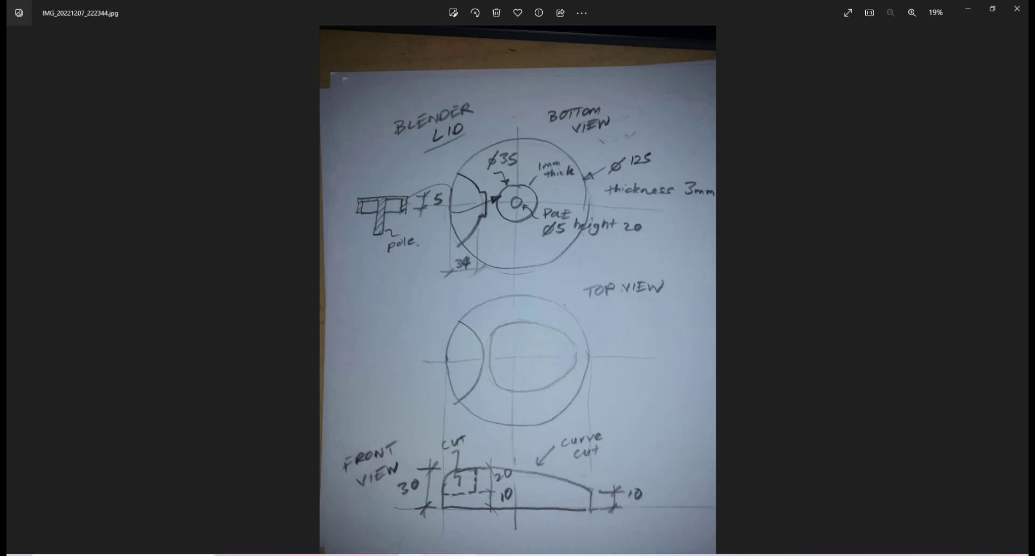
{"action": "left_click", "coordinate": [485, 498]}
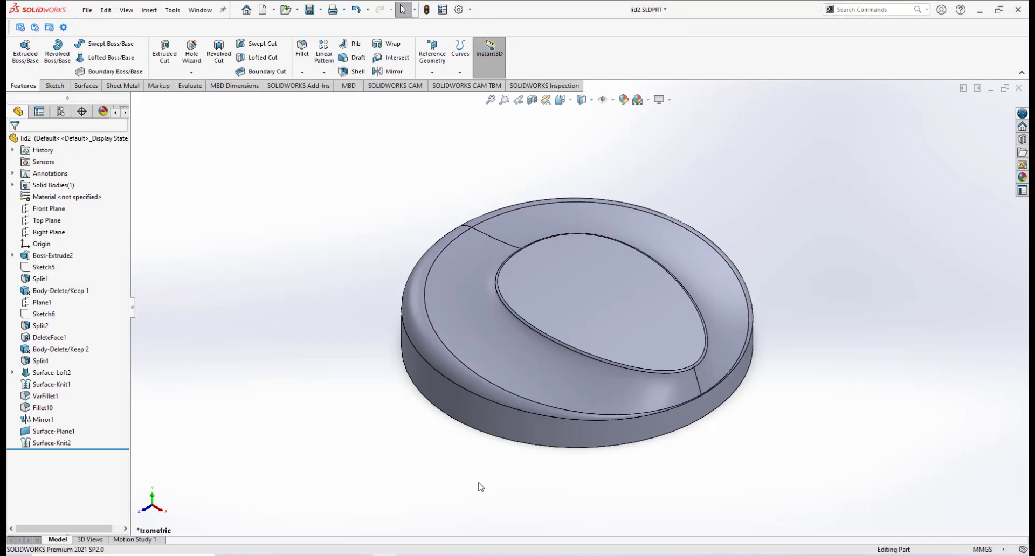
Create a reference plane offset 10 mm from the lid's bottom face, flipped upward into the body
{"action": "middle_click_drag", "start_coordinate": [524, 383], "coordinate": [532, 266]}
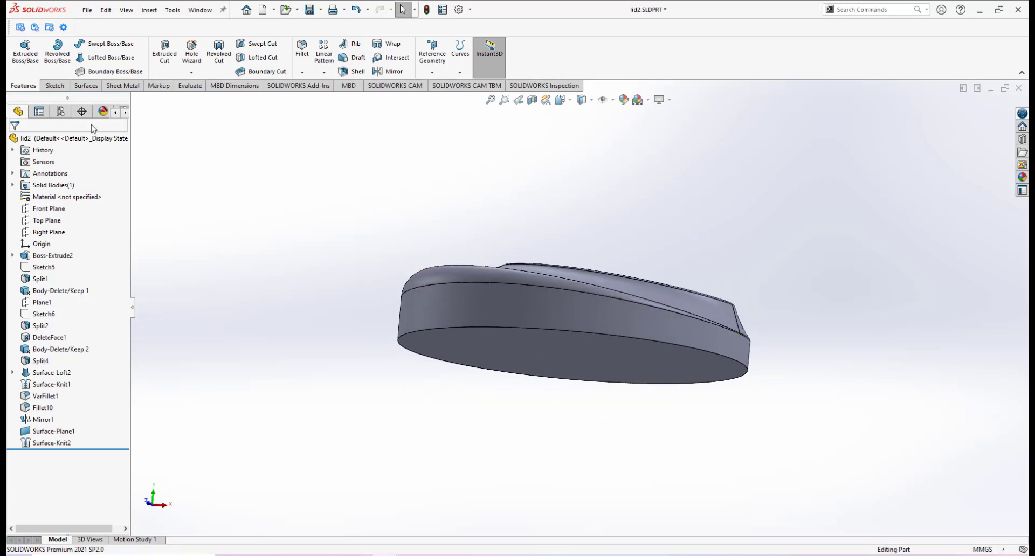
{"action": "left_click", "coordinate": [432, 57]}
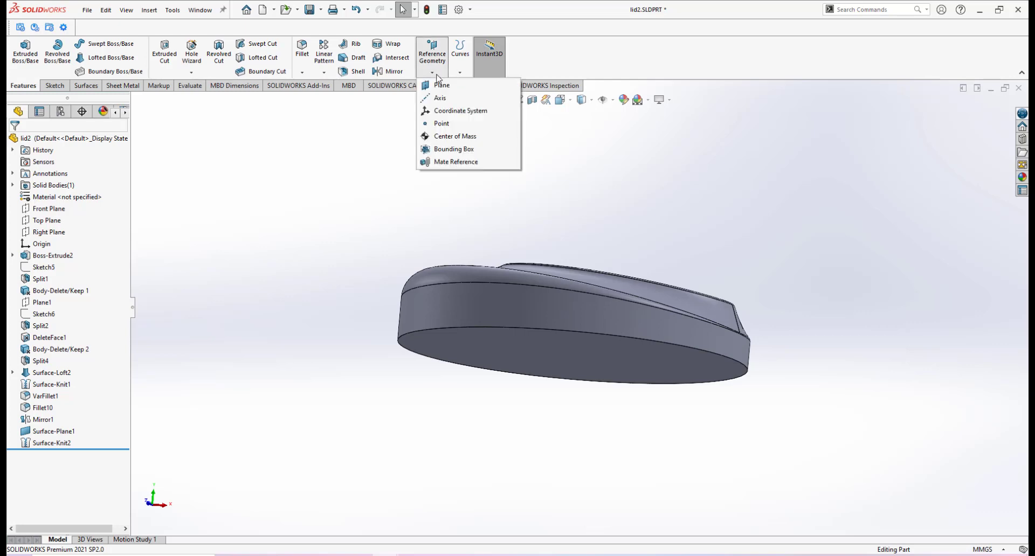
{"action": "left_click", "coordinate": [443, 84]}
{"action": "left_click", "coordinate": [491, 356]}
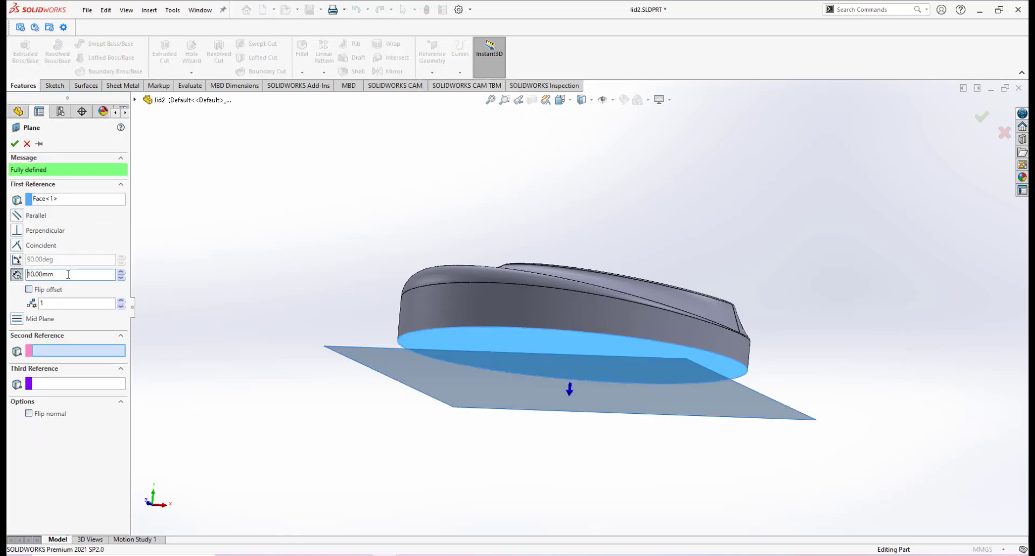
{"action": "left_click", "coordinate": [29, 290]}
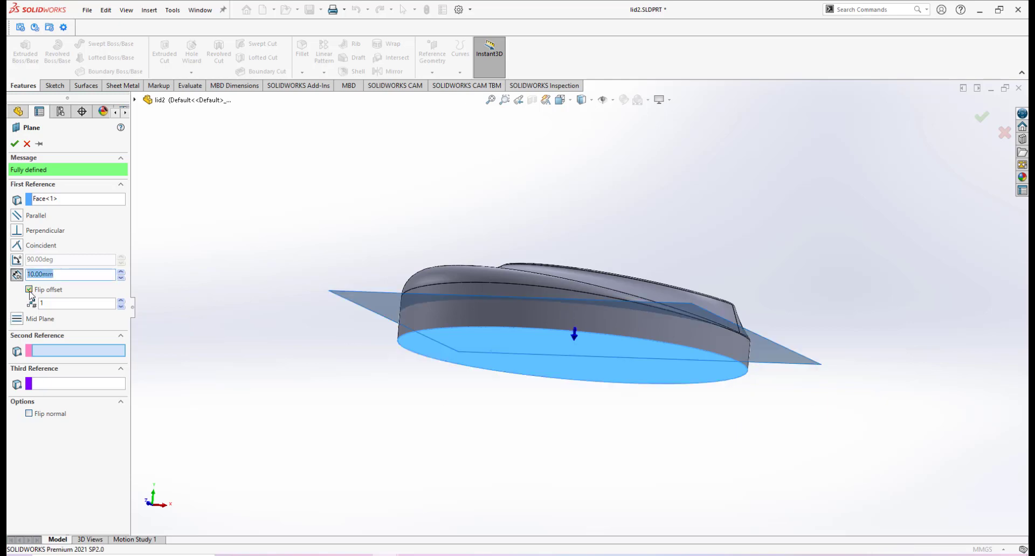
{"action": "middle_click_drag", "start_coordinate": [443, 330], "coordinate": [443, 365]}
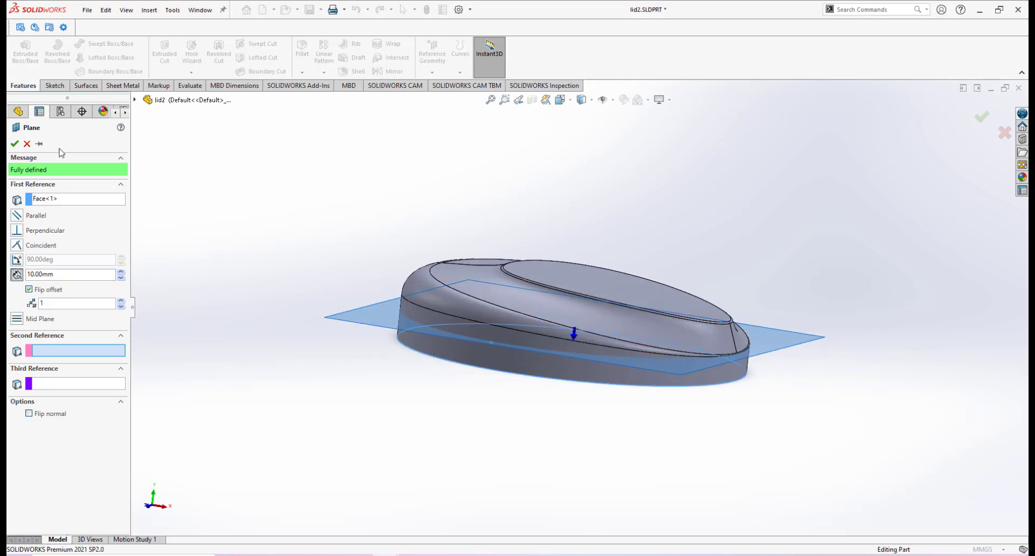
{"action": "left_click", "coordinate": [14, 145]}
Sketch a three-point arc of about 42 mm radius on the new offset plane, crossing the lid's tall end and bulging toward the centre
{"action": "middle_click_drag", "start_coordinate": [620, 334], "coordinate": [636, 385]}
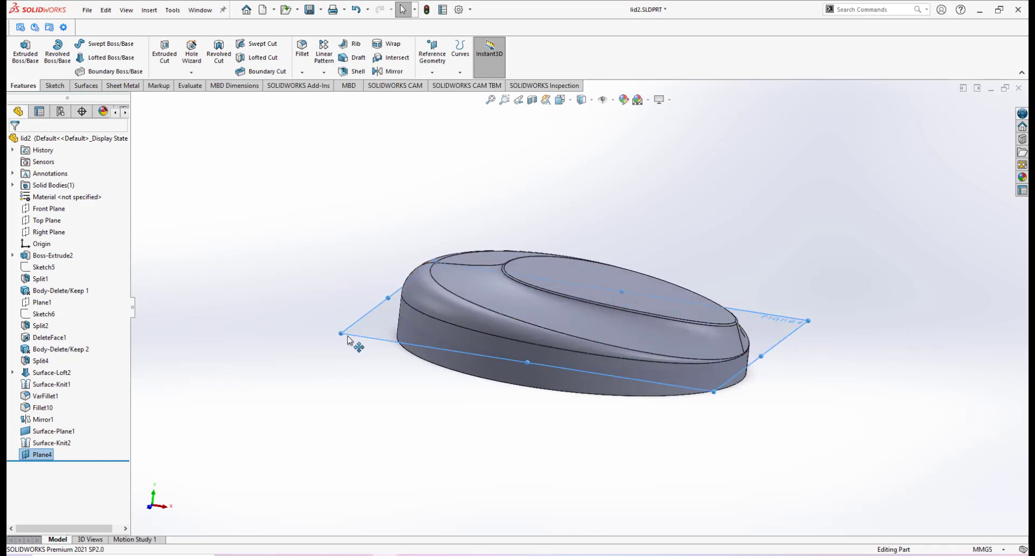
{"action": "left_click", "coordinate": [347, 339]}
{"action": "left_click", "coordinate": [404, 303]}
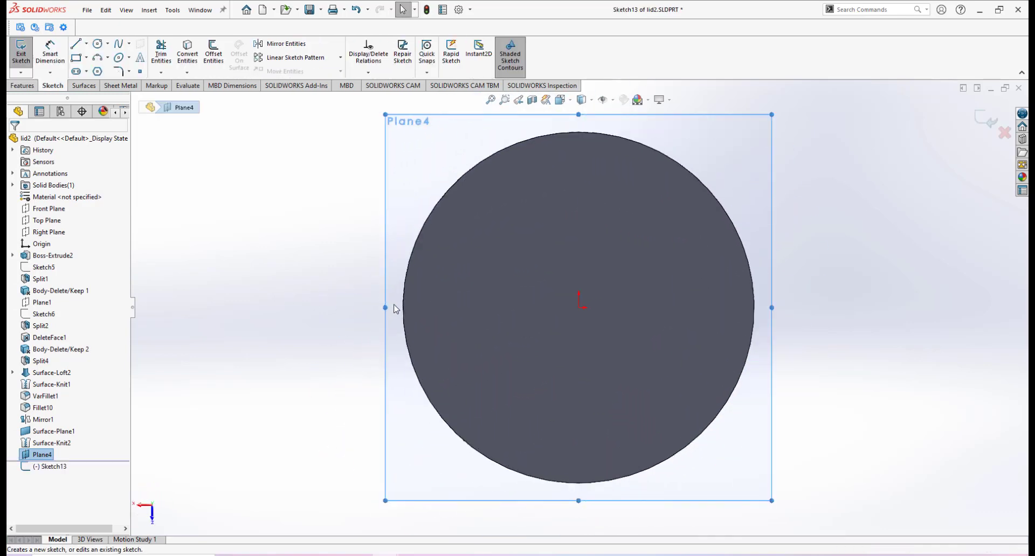
{"action": "key", "text": "space"}
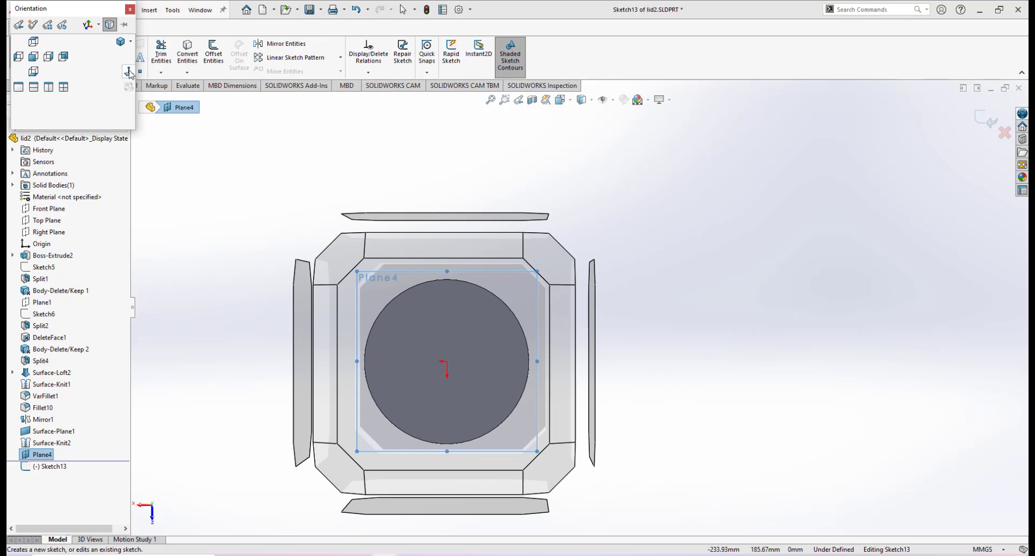
{"action": "left_click", "coordinate": [128, 73]}
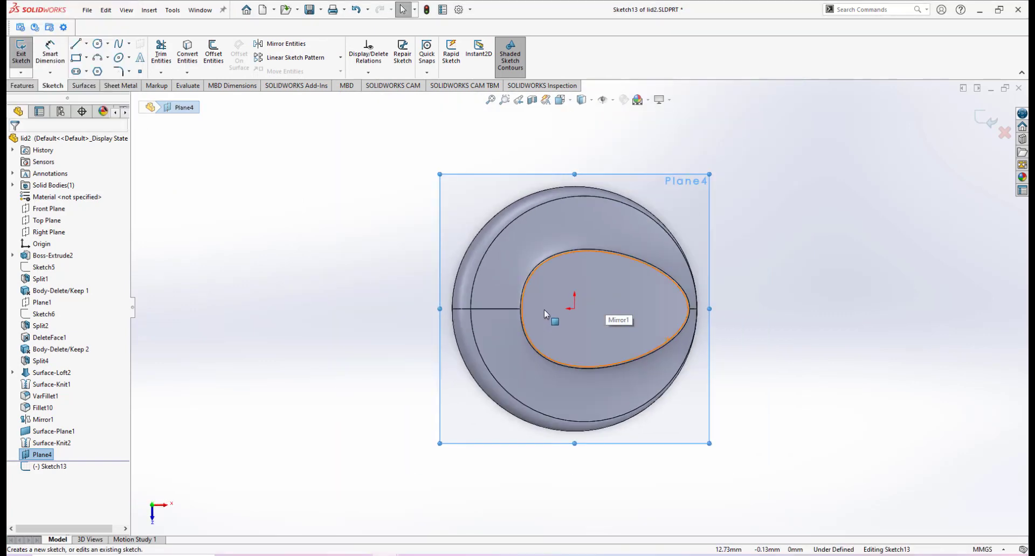
{"action": "scroll", "coordinate": [544, 310], "scroll_direction": "up", "scroll_amount": 2}
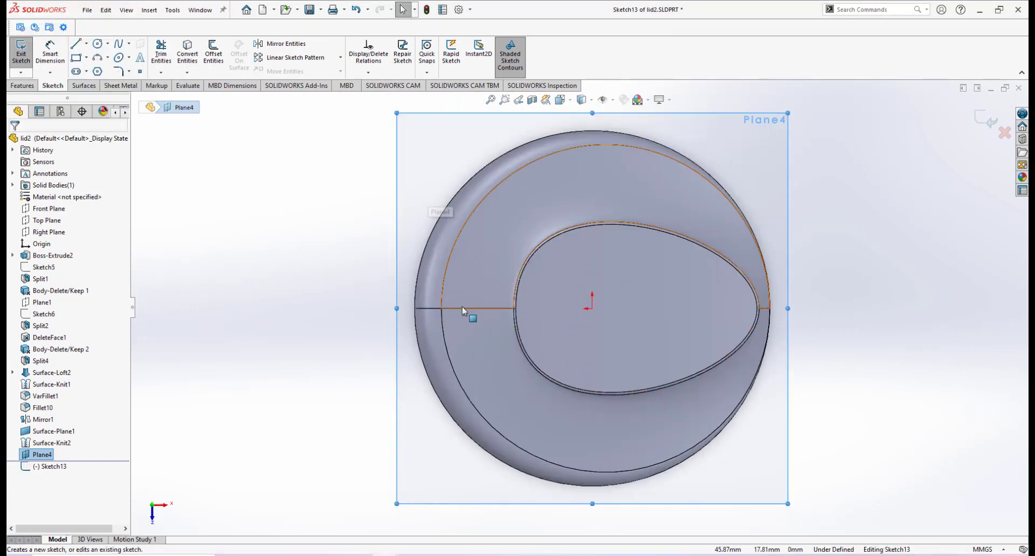
{"action": "left_click", "coordinate": [98, 58]}
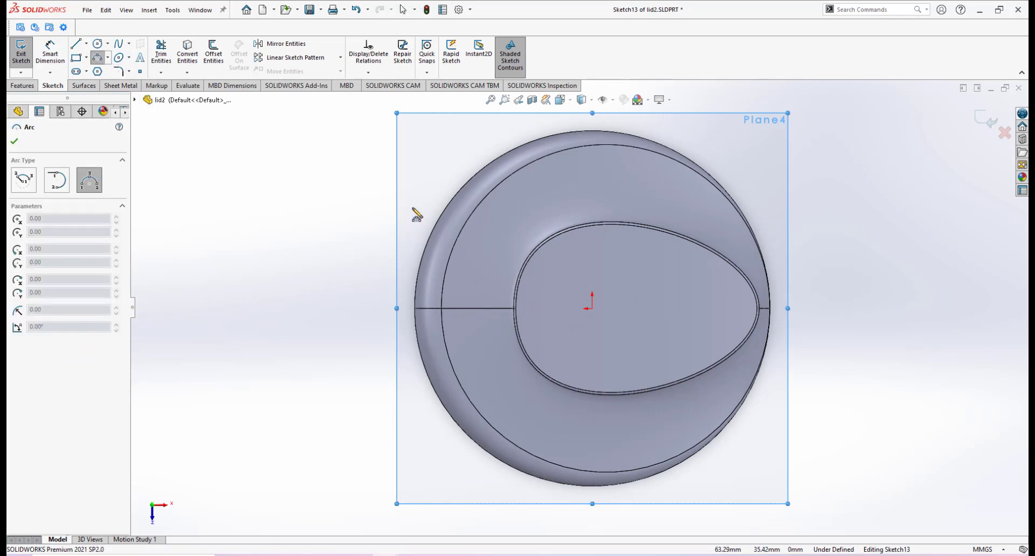
{"action": "left_click", "coordinate": [412, 209]}
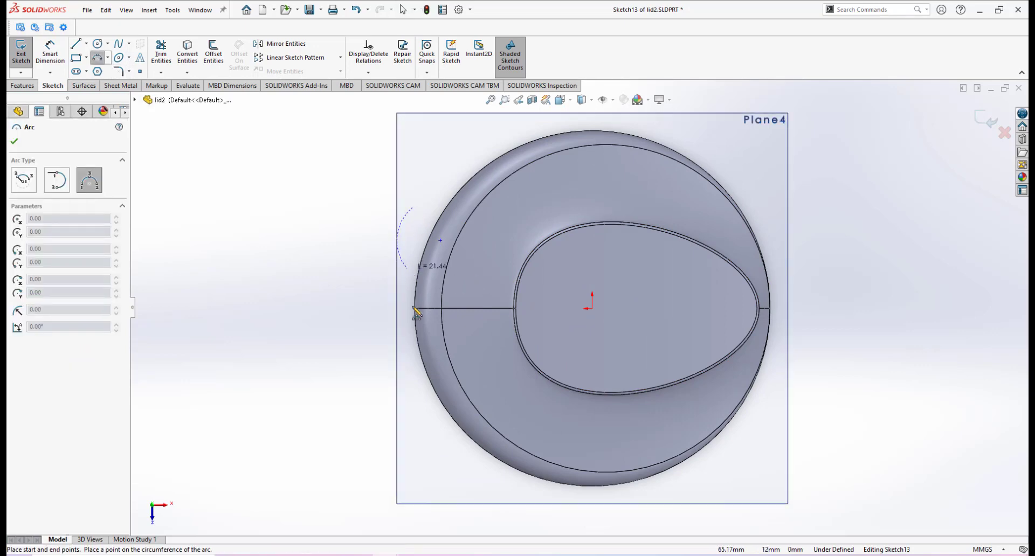
{"action": "left_click", "coordinate": [413, 423]}
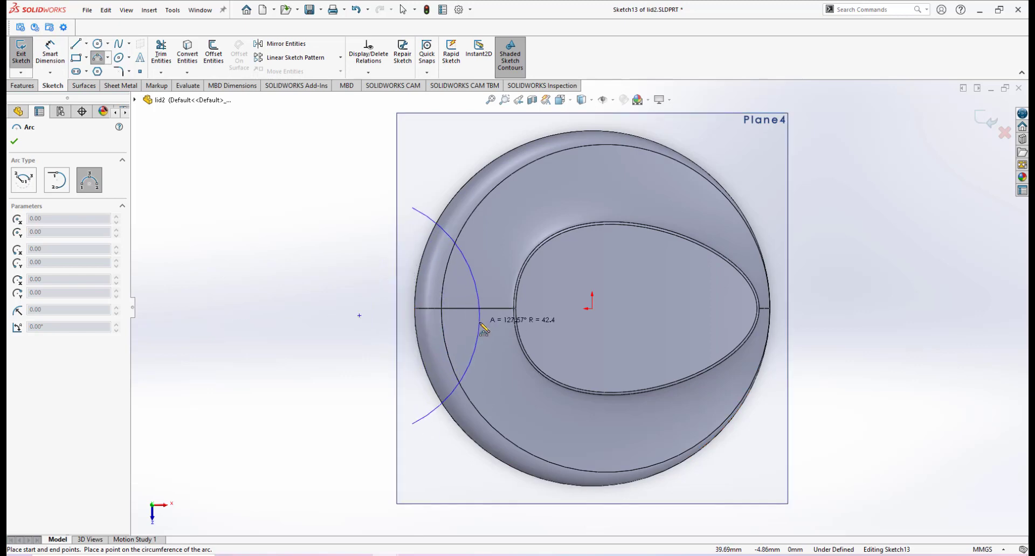
{"action": "left_click", "coordinate": [480, 325]}
{"action": "right_click", "coordinate": [510, 328]}
{"action": "left_click", "coordinate": [531, 338]}
Add a horizontal relation between the arc's centre point and the origin
{"action": "scroll", "coordinate": [502, 334], "scroll_direction": "down", "scroll_amount": 2}
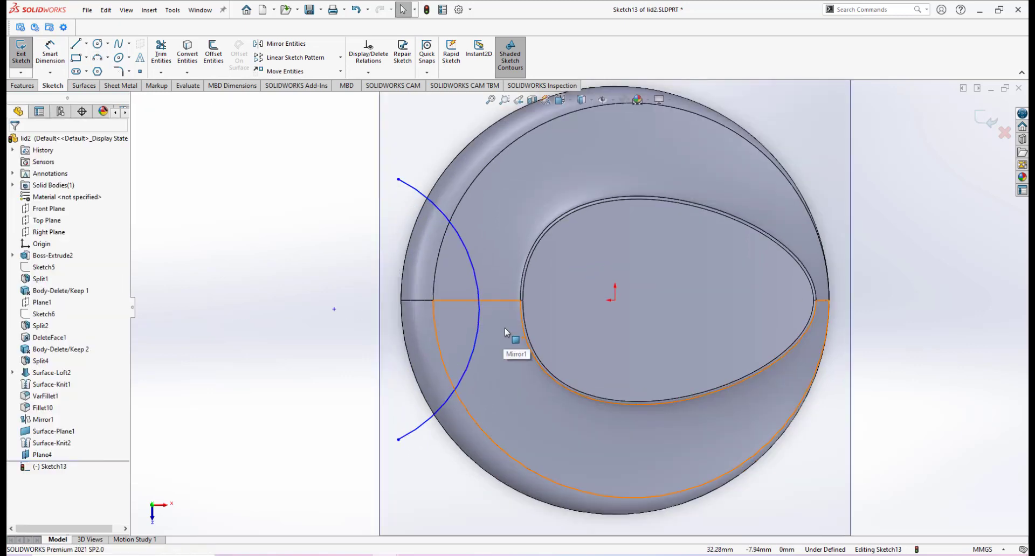
{"action": "scroll", "coordinate": [504, 328], "scroll_direction": "up", "scroll_amount": 1}
{"action": "scroll", "coordinate": [505, 328], "scroll_direction": "down", "scroll_amount": 1}
{"action": "left_click", "coordinate": [351, 306]}
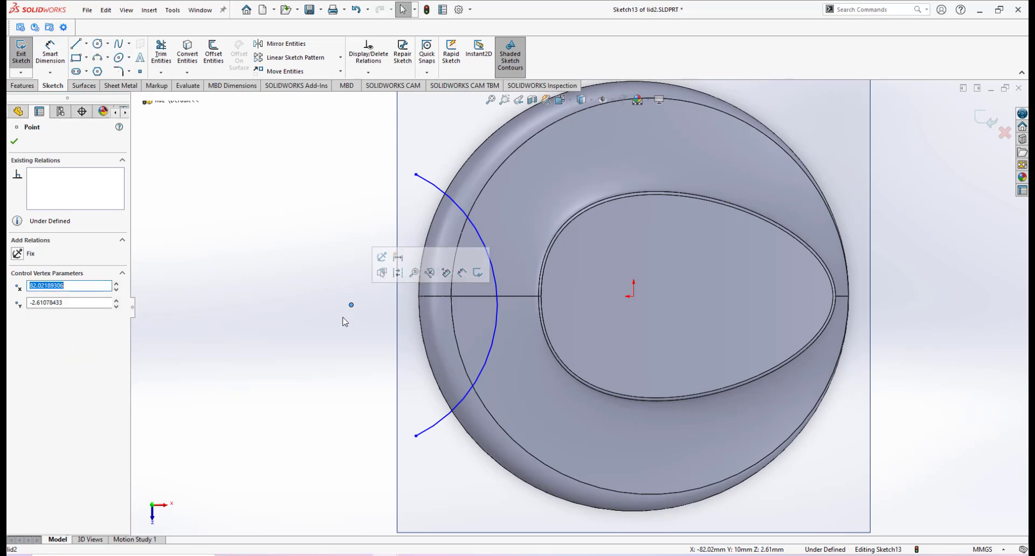
{"action": "left_click", "coordinate": [634, 296], "text": "ctrl"}
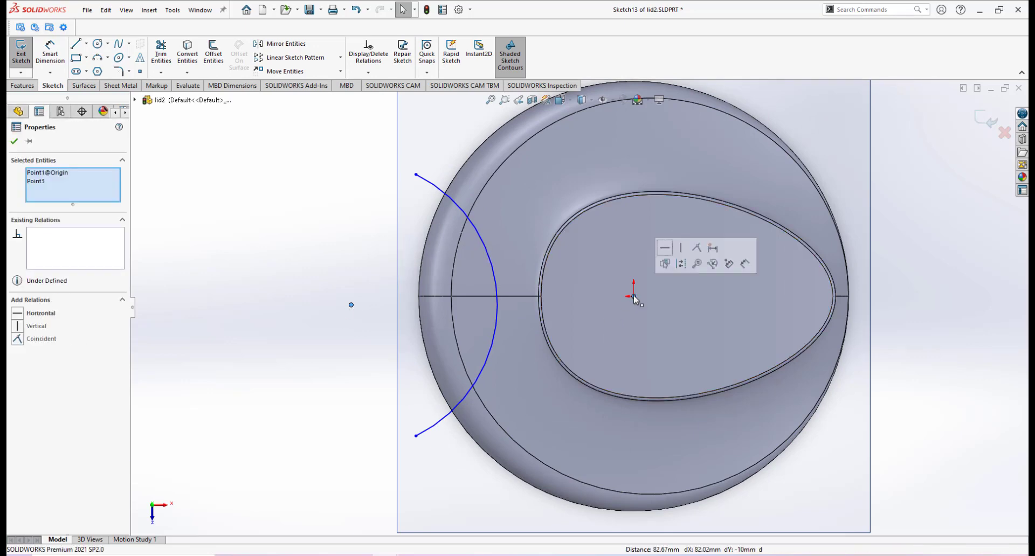
{"action": "left_click", "coordinate": [665, 249]}
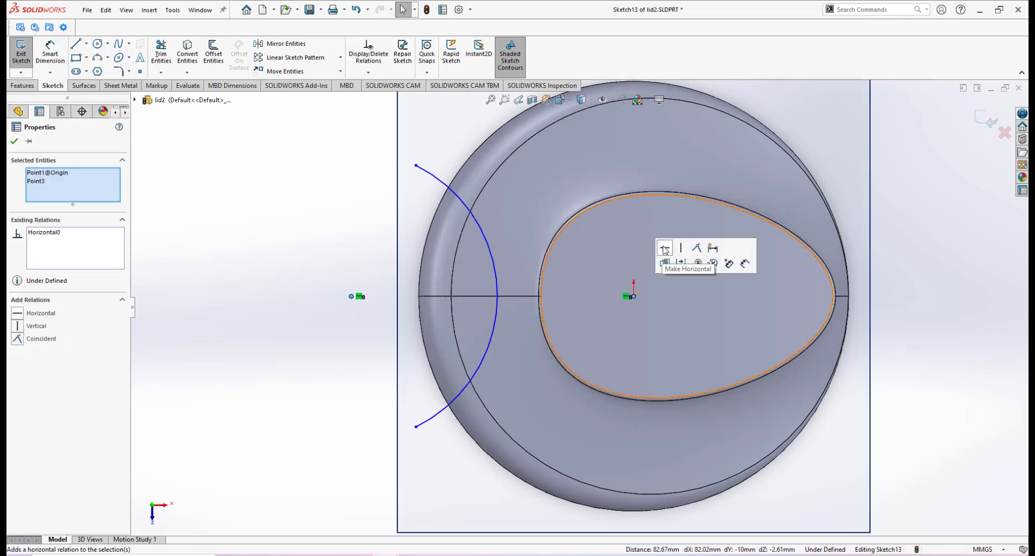
{"action": "left_click", "coordinate": [298, 223]}
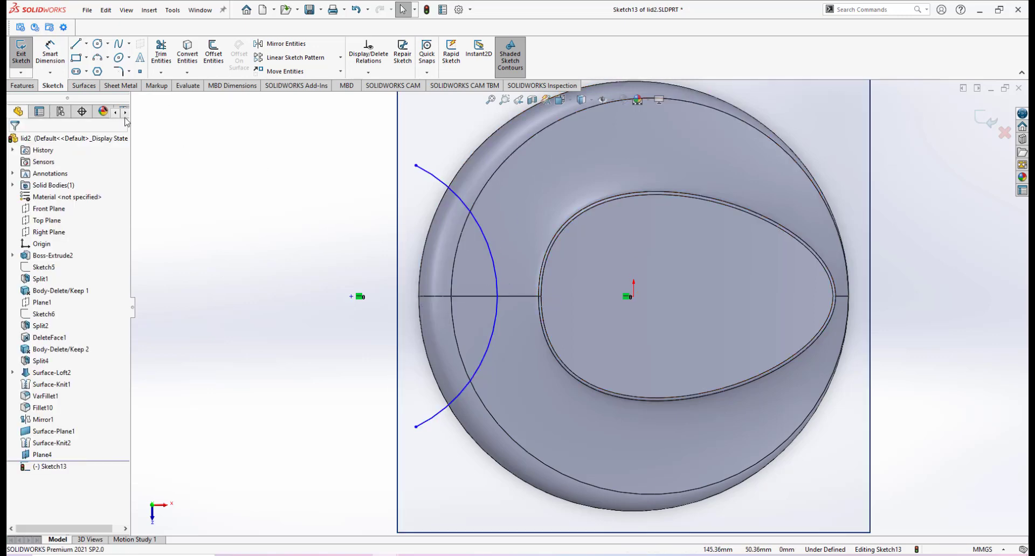
Dimension the distance from the arc's midpoint to the lid's outer edge on the centre line as 34 mm
{"action": "left_click", "coordinate": [50, 53]}
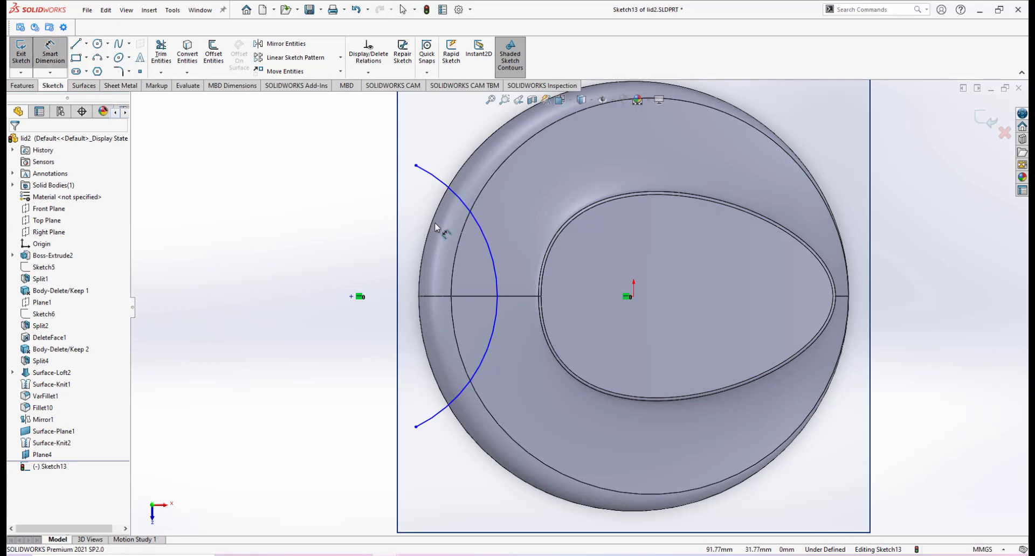
{"action": "right_click", "coordinate": [485, 241]}
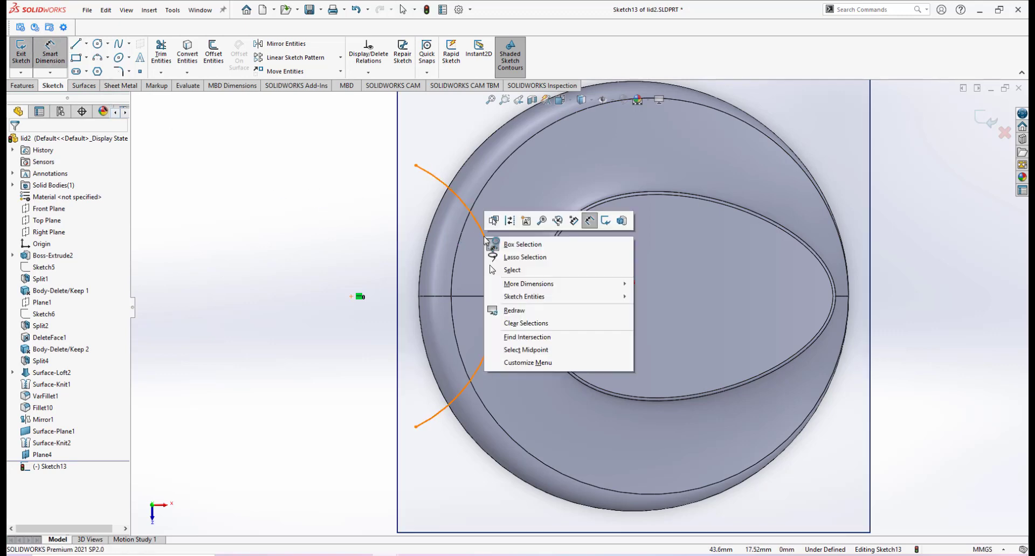
{"action": "left_click", "coordinate": [526, 350]}
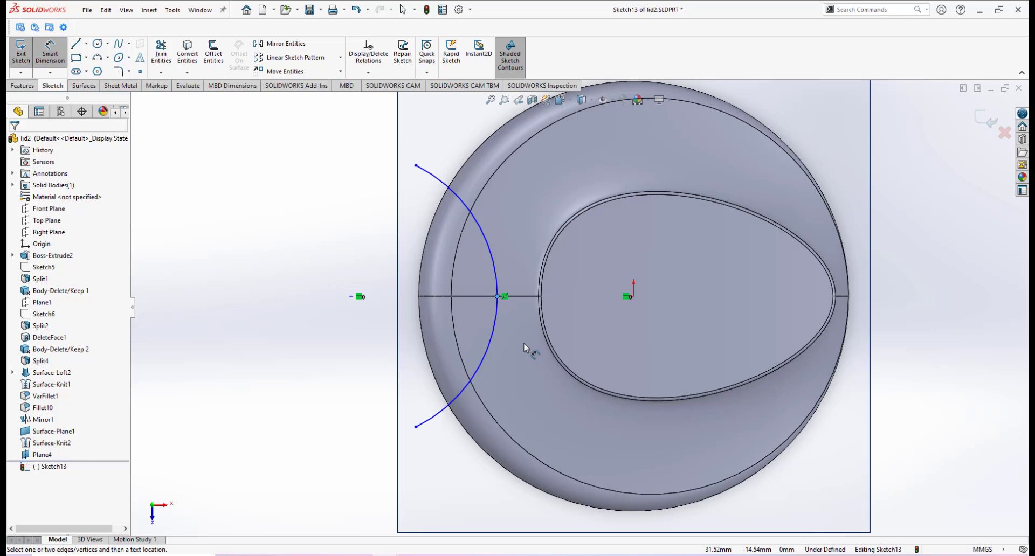
{"action": "left_click", "coordinate": [419, 297]}
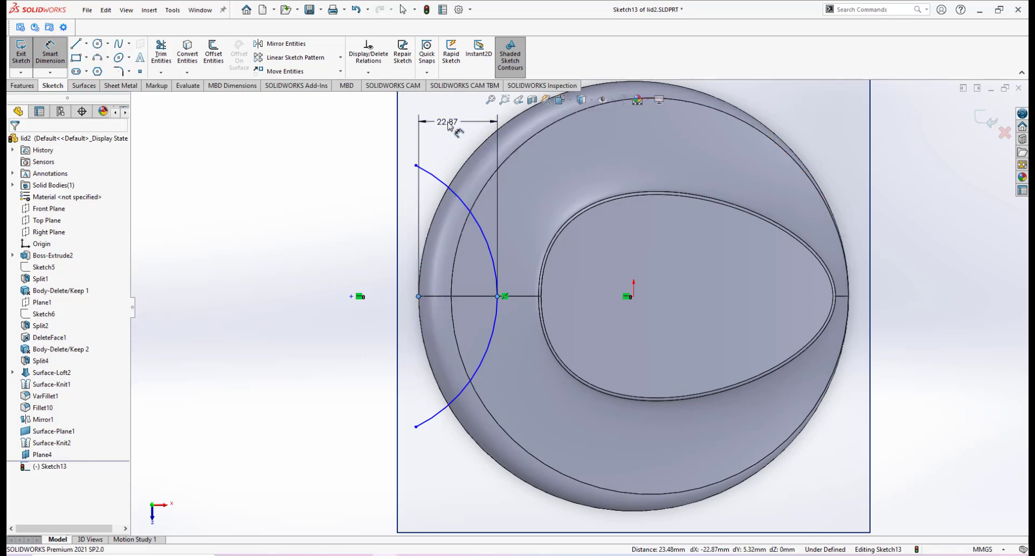
{"action": "left_click", "coordinate": [448, 124]}
{"action": "key", "text": "Return"}
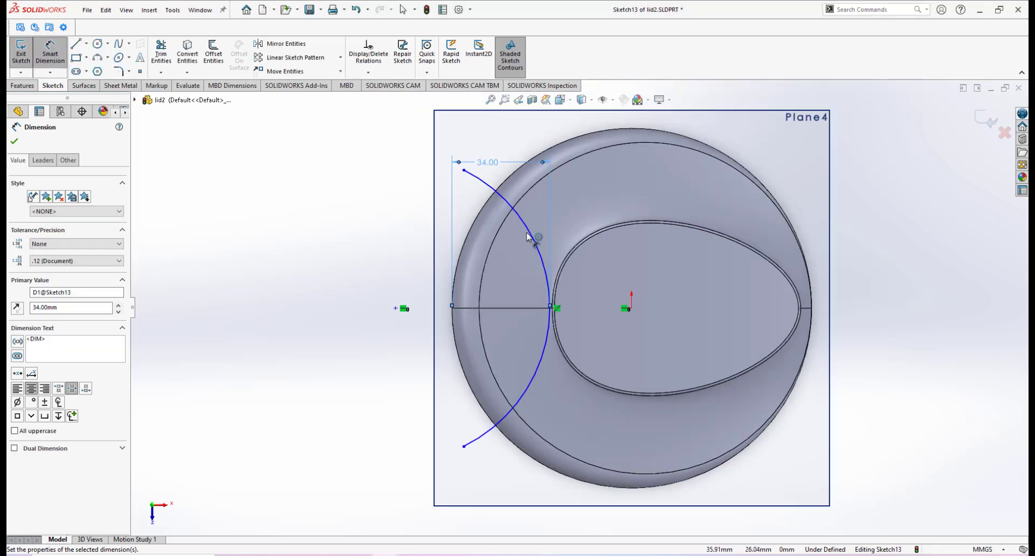
{"action": "scroll", "coordinate": [528, 234], "scroll_direction": "down", "scroll_amount": 1}
{"action": "scroll", "coordinate": [548, 243], "scroll_direction": "up", "scroll_amount": 2}
{"action": "scroll", "coordinate": [549, 243], "scroll_direction": "down", "scroll_amount": 1}
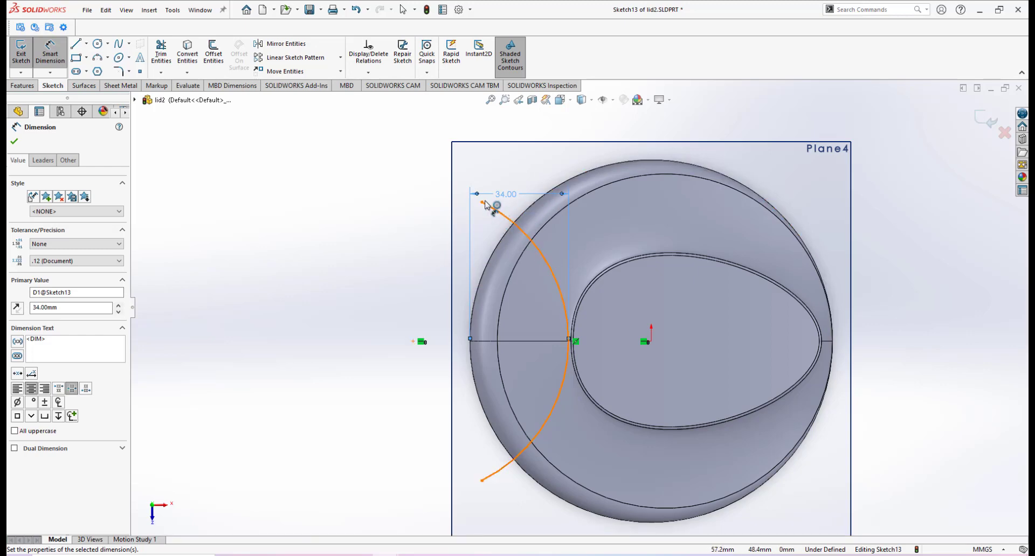
{"action": "right_click", "coordinate": [331, 274]}
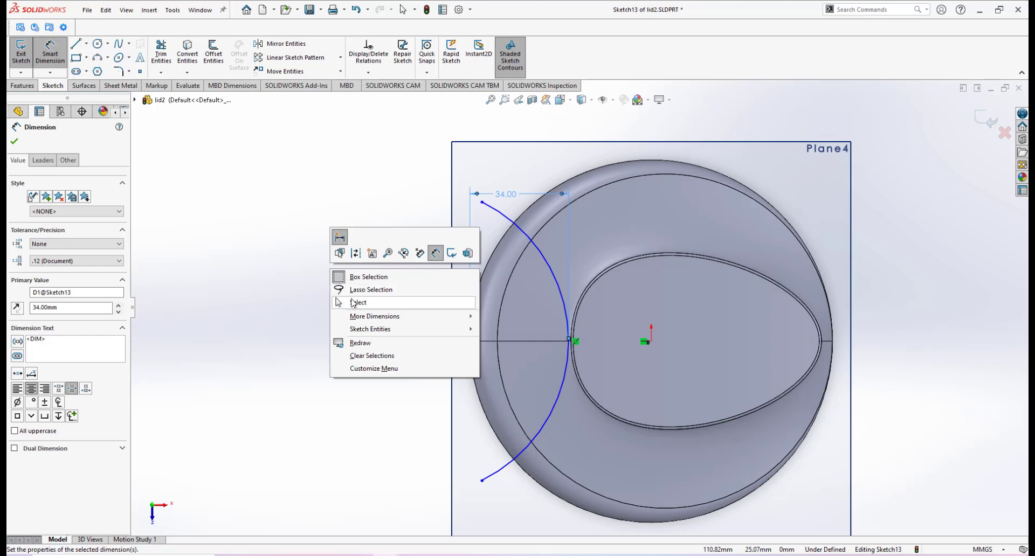
{"action": "left_click", "coordinate": [350, 299]}
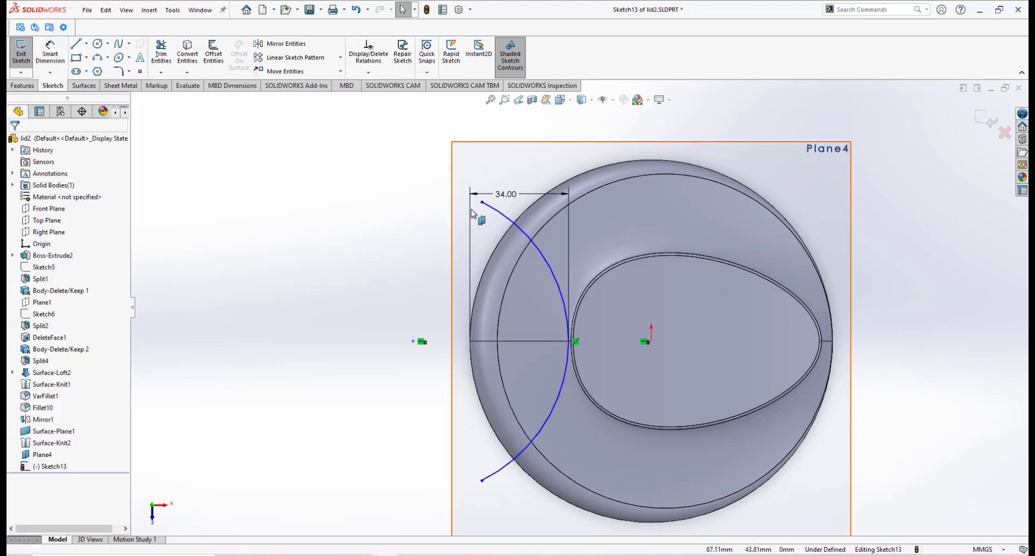
Add a vertical relation between the arc's two endpoints
{"action": "left_click", "coordinate": [482, 481]}
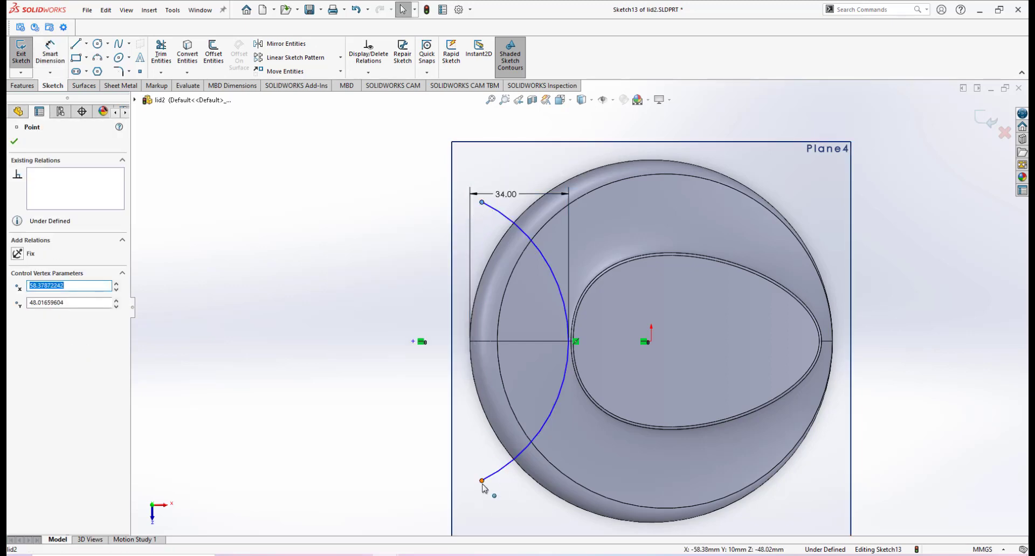
{"action": "left_click", "coordinate": [482, 481], "text": "ctrl"}
{"action": "left_click", "coordinate": [531, 439]}
{"action": "left_click", "coordinate": [438, 255]}
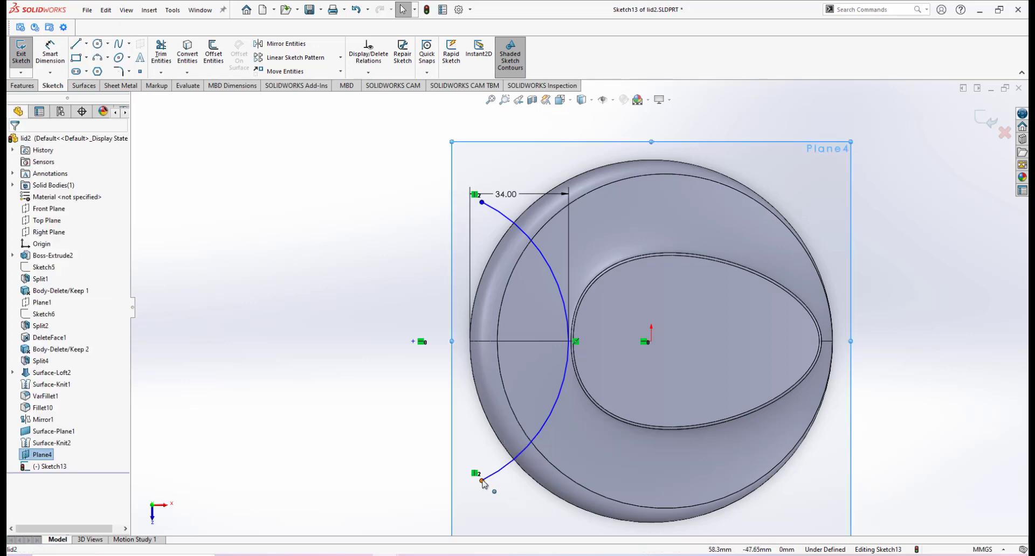
Reshape the arc by moving its endpoint until the two endpoints are about 81 mm apart, just outside the lid
{"action": "left_click_drag", "start_coordinate": [483, 484], "coordinate": [467, 489]}
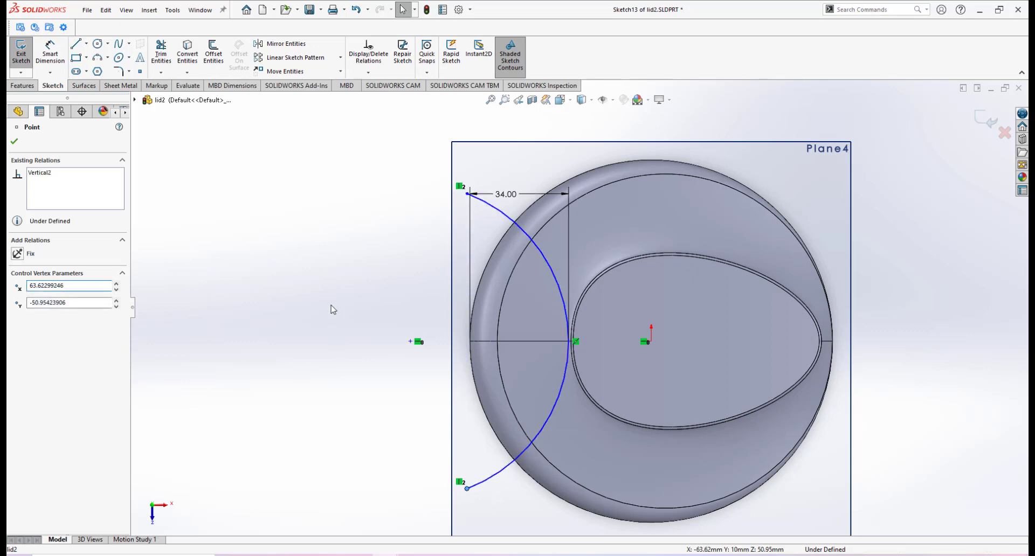
{"action": "left_click", "coordinate": [331, 305]}
{"action": "scroll", "coordinate": [573, 319], "scroll_direction": "up", "scroll_amount": 2}
{"action": "scroll", "coordinate": [629, 322], "scroll_direction": "down", "scroll_amount": 2}
{"action": "scroll", "coordinate": [563, 310], "scroll_direction": "up", "scroll_amount": 2}
{"action": "scroll", "coordinate": [542, 305], "scroll_direction": "down", "scroll_amount": 2}
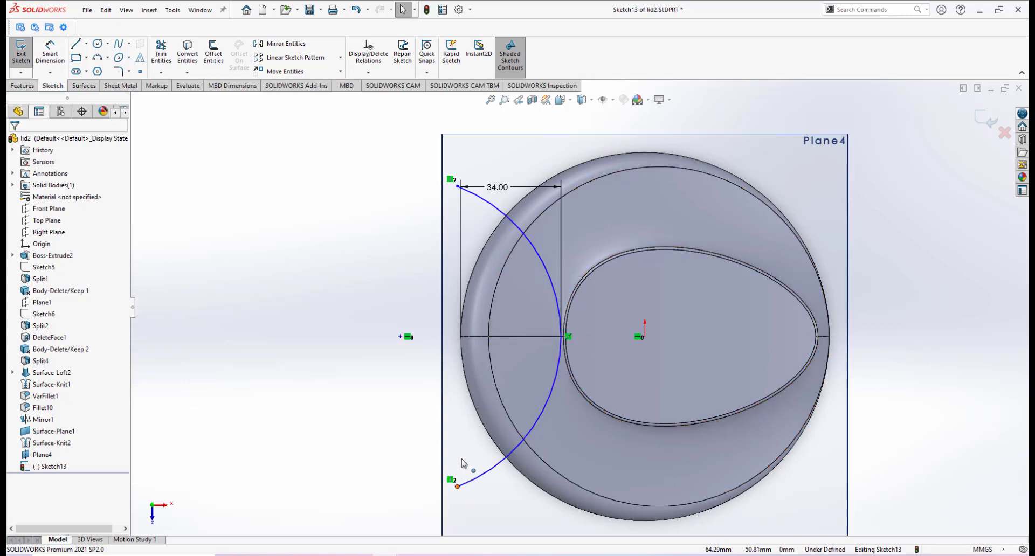
{"action": "mouse_move", "coordinate": [462, 463]}
{"action": "left_mouse_down"}
{"action": "mouse_move", "coordinate": [454, 445]}
{"action": "mouse_move", "coordinate": [455, 457]}
{"action": "left_mouse_up"}
{"action": "left_click", "coordinate": [347, 392]}
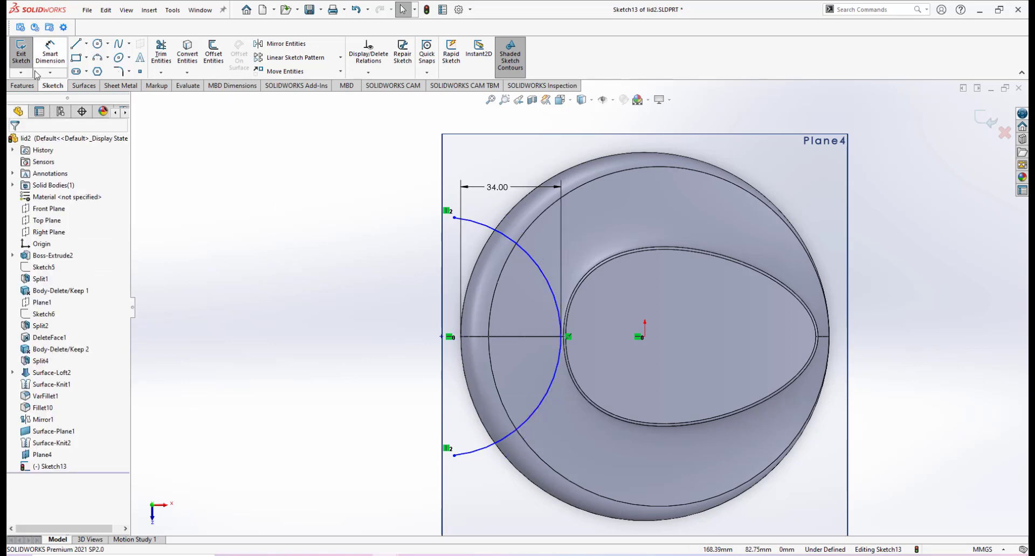
Dimension the distance between the arc's two endpoints as 80 mm
{"action": "left_click", "coordinate": [50, 51]}
{"action": "left_click", "coordinate": [455, 218]}
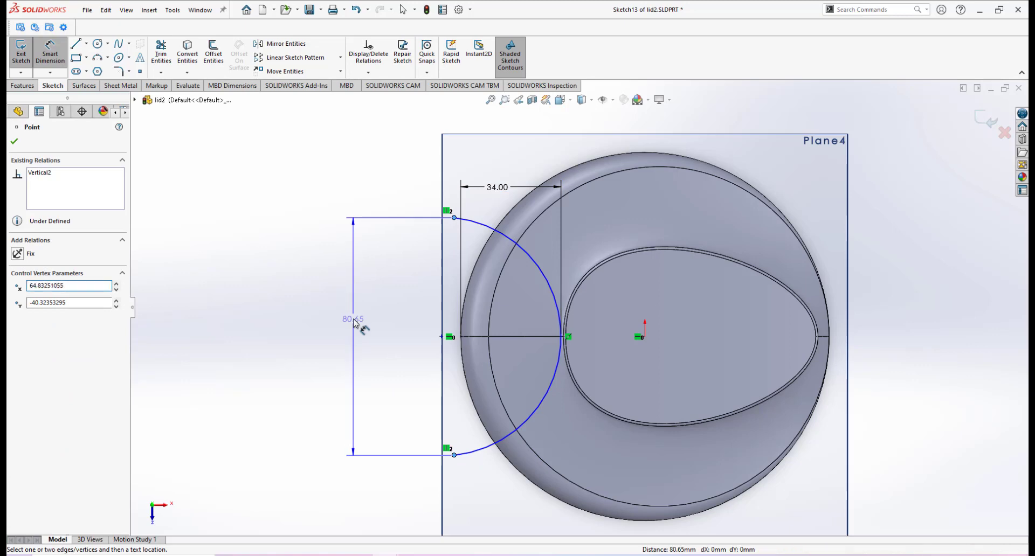
{"action": "left_click", "coordinate": [354, 322]}
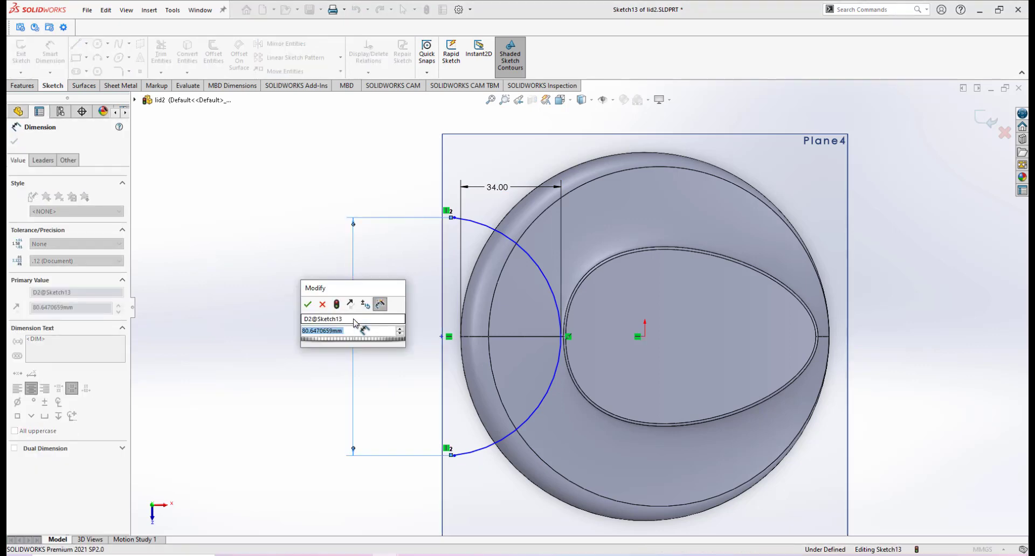
{"action": "type", "text": "80"}
{"action": "key", "text": "Return"}
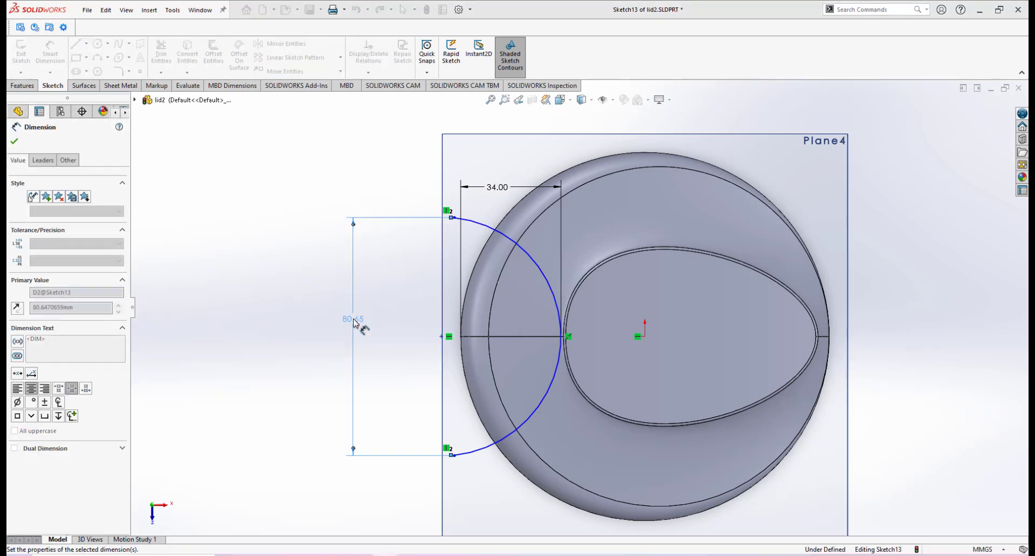
{"action": "scroll", "coordinate": [573, 318], "scroll_direction": "down", "scroll_amount": 1}
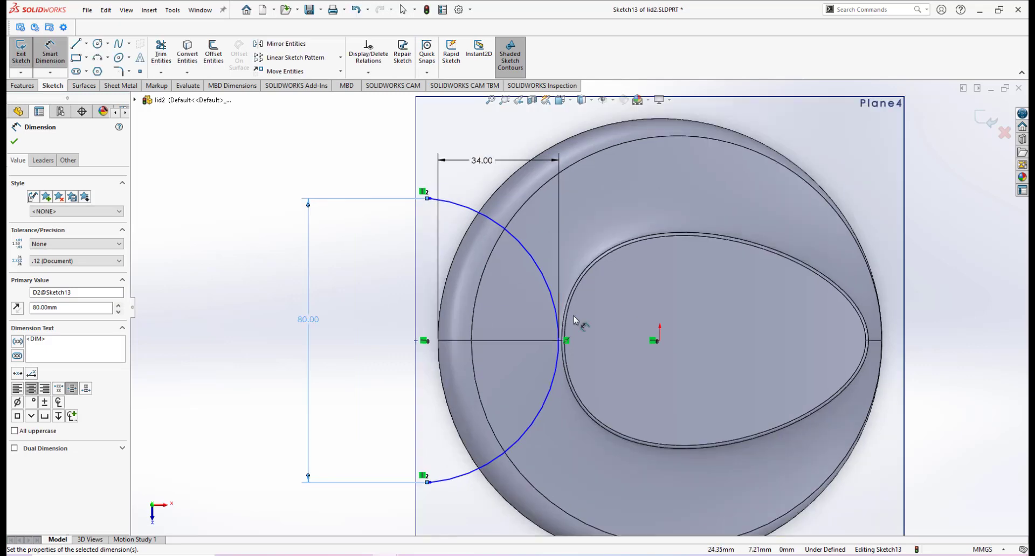
{"action": "scroll", "coordinate": [572, 302], "scroll_direction": "up", "scroll_amount": 1}
{"action": "scroll", "coordinate": [567, 291], "scroll_direction": "down", "scroll_amount": 1}
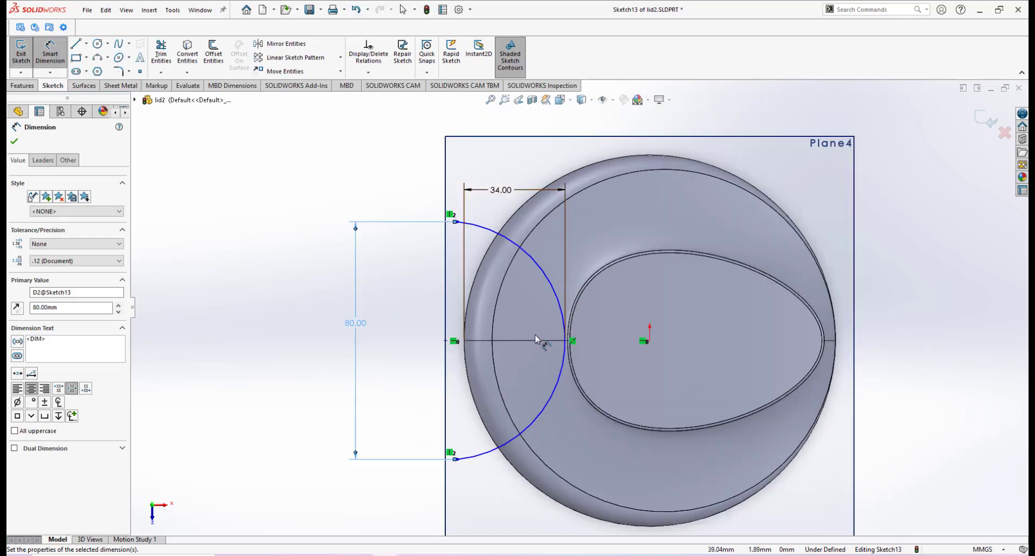
Dimension the arc's radius as 40 mm
{"action": "left_click", "coordinate": [534, 262]}
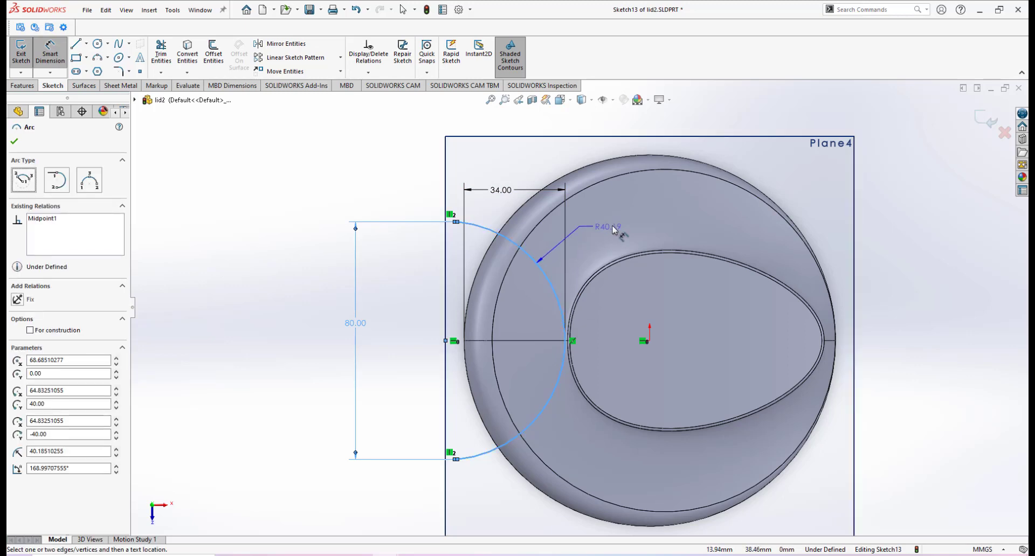
{"action": "left_click", "coordinate": [617, 229]}
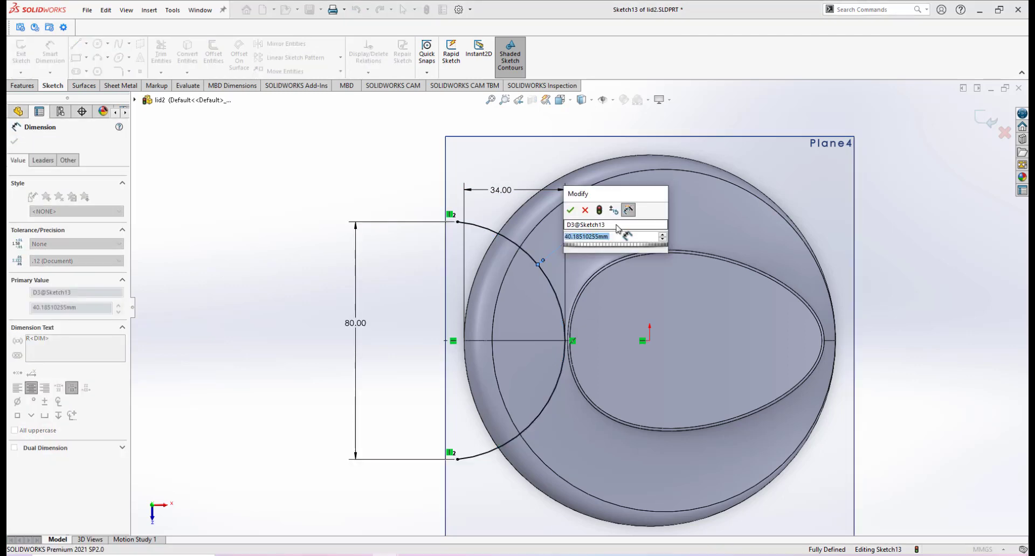
{"action": "key", "text": "Return"}
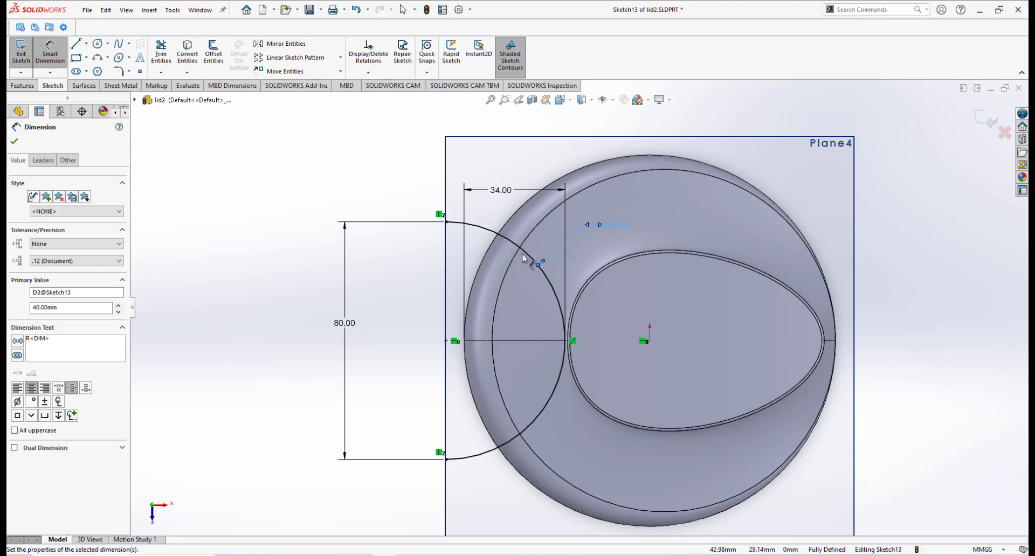
{"action": "scroll", "coordinate": [636, 318], "scroll_direction": "down", "scroll_amount": 2}
{"action": "scroll", "coordinate": [639, 312], "scroll_direction": "up", "scroll_amount": 3}
{"action": "scroll", "coordinate": [518, 270], "scroll_direction": "down", "scroll_amount": 2}
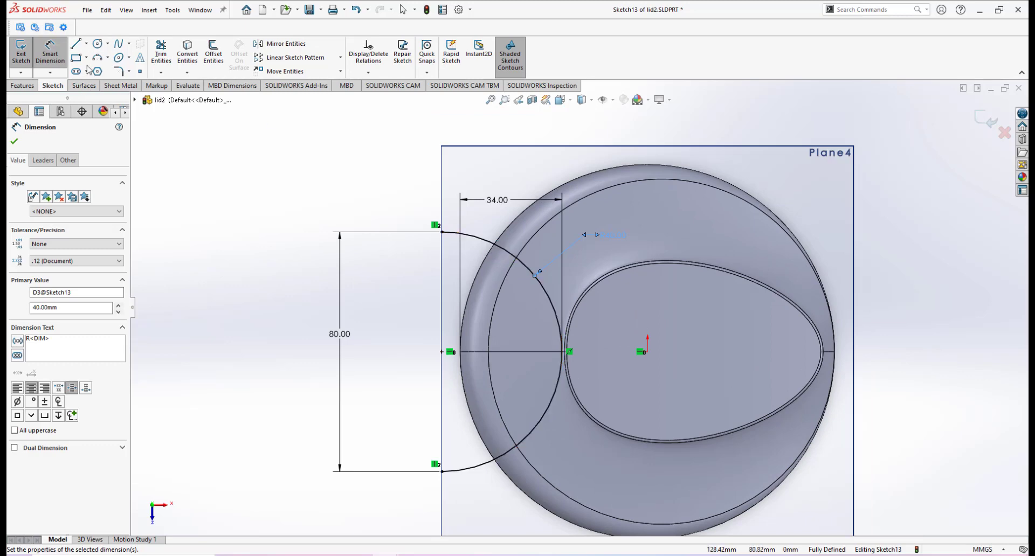
Sketch a circle centred on the origin and passing through the arc's endpoint, enclosing the whole lid
{"action": "left_click", "coordinate": [98, 44]}
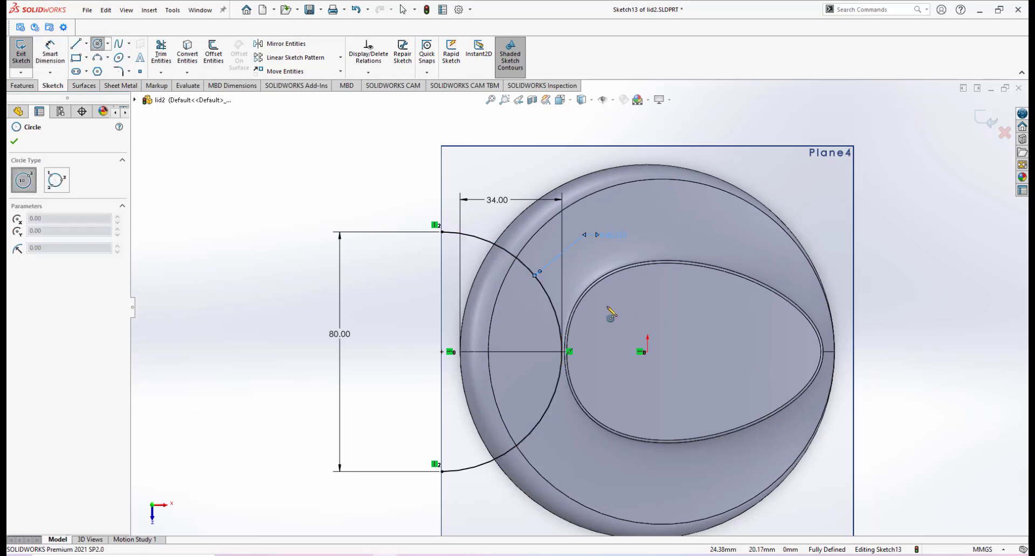
{"action": "left_click", "coordinate": [647, 352]}
{"action": "left_click", "coordinate": [443, 233]}
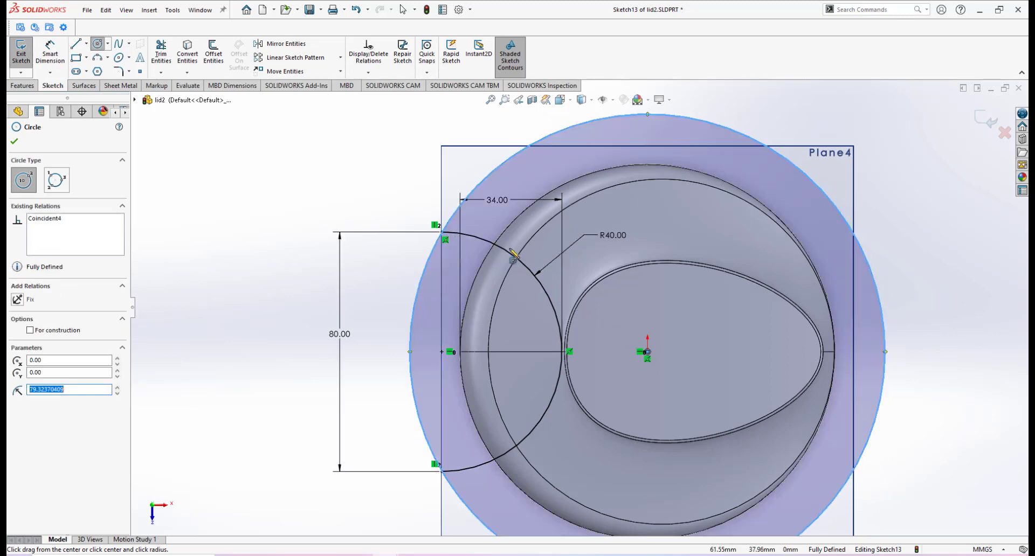
{"action": "right_click", "coordinate": [490, 223]}
{"action": "left_click", "coordinate": [507, 234]}
{"action": "scroll", "coordinate": [605, 312], "scroll_direction": "up", "scroll_amount": 2}
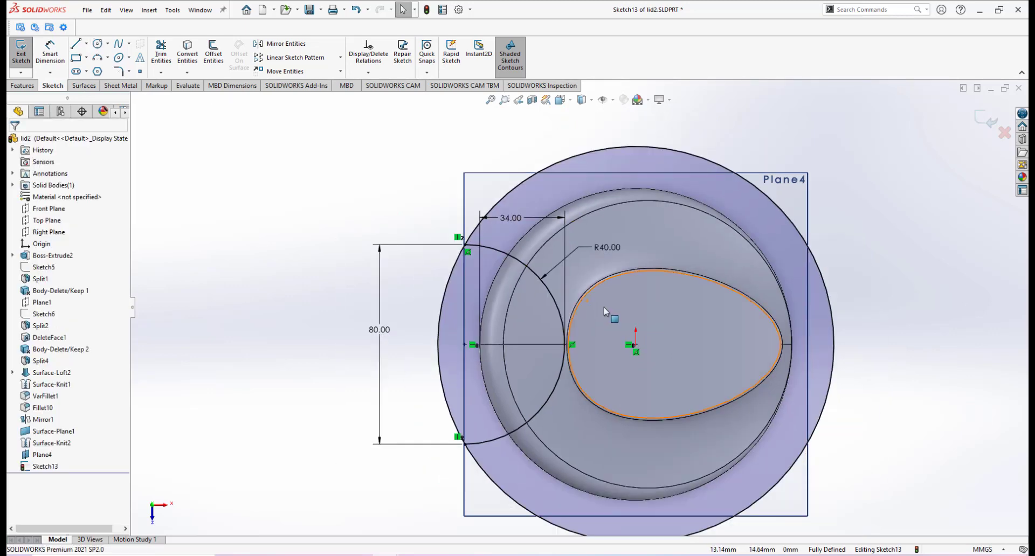
{"action": "scroll", "coordinate": [605, 311], "scroll_direction": "up", "scroll_amount": 3}
{"action": "scroll", "coordinate": [599, 326], "scroll_direction": "down", "scroll_amount": 3}
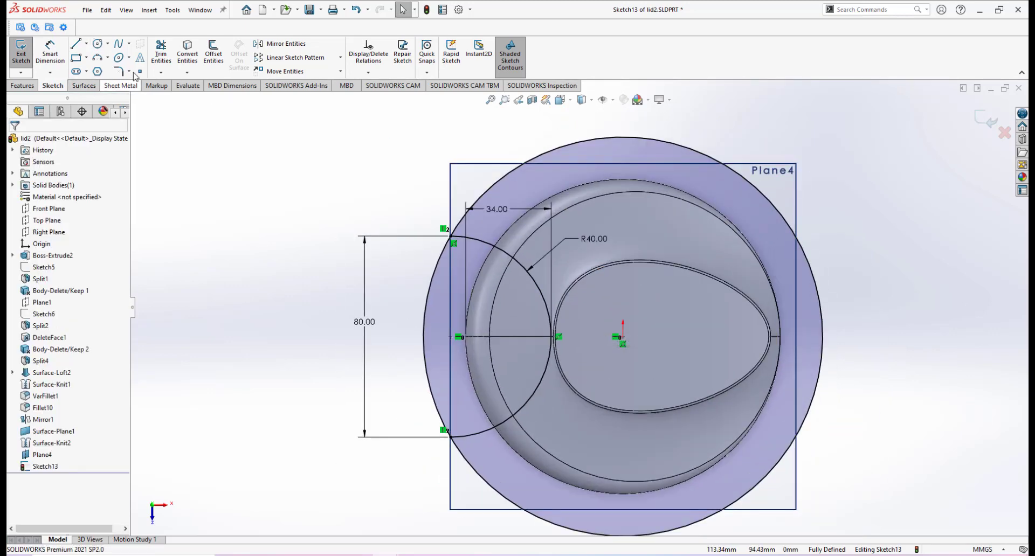
Trim away the circle's large portion around the lid, leaving a closed profile with the arc at the tall end
{"action": "left_click", "coordinate": [160, 54]}
{"action": "left_click_drag", "start_coordinate": [478, 177], "coordinate": [523, 211]}
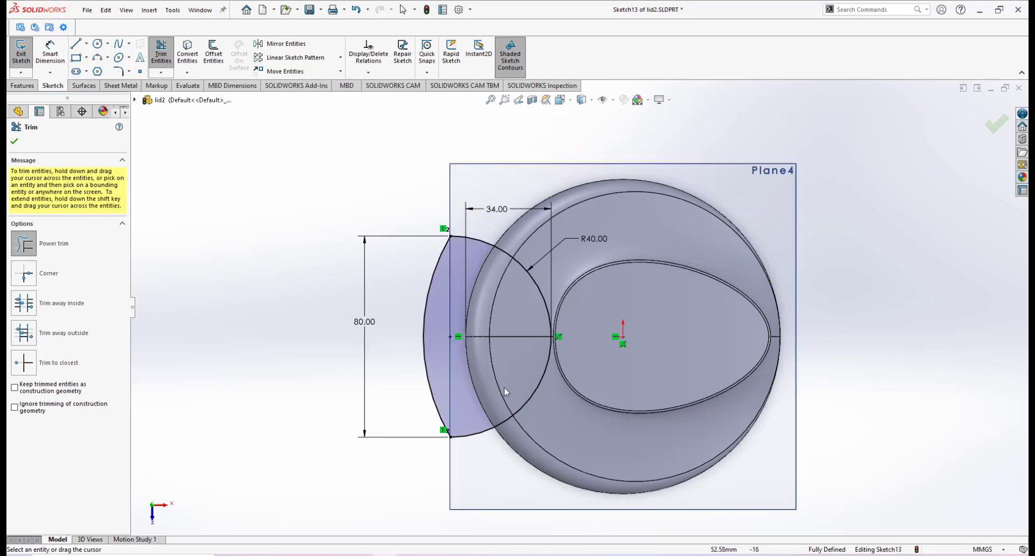
{"action": "mouse_move", "coordinate": [534, 416]}
{"action": "middle_mouse_down"}
{"action": "mouse_move", "coordinate": [519, 241]}
{"action": "mouse_move", "coordinate": [514, 304]}
{"action": "mouse_move", "coordinate": [495, 353]}
{"action": "mouse_move", "coordinate": [495, 323]}
{"action": "mouse_move", "coordinate": [489, 355]}
{"action": "mouse_move", "coordinate": [488, 315]}
{"action": "mouse_move", "coordinate": [485, 346]}
{"action": "mouse_move", "coordinate": [522, 337]}
{"action": "mouse_move", "coordinate": [527, 291]}
{"action": "mouse_move", "coordinate": [494, 353]}
{"action": "mouse_move", "coordinate": [507, 324]}
{"action": "mouse_move", "coordinate": [526, 316]}
{"action": "mouse_move", "coordinate": [541, 333]}
{"action": "middle_mouse_up"}
{"action": "middle_click_drag", "start_coordinate": [605, 365], "coordinate": [582, 332]}
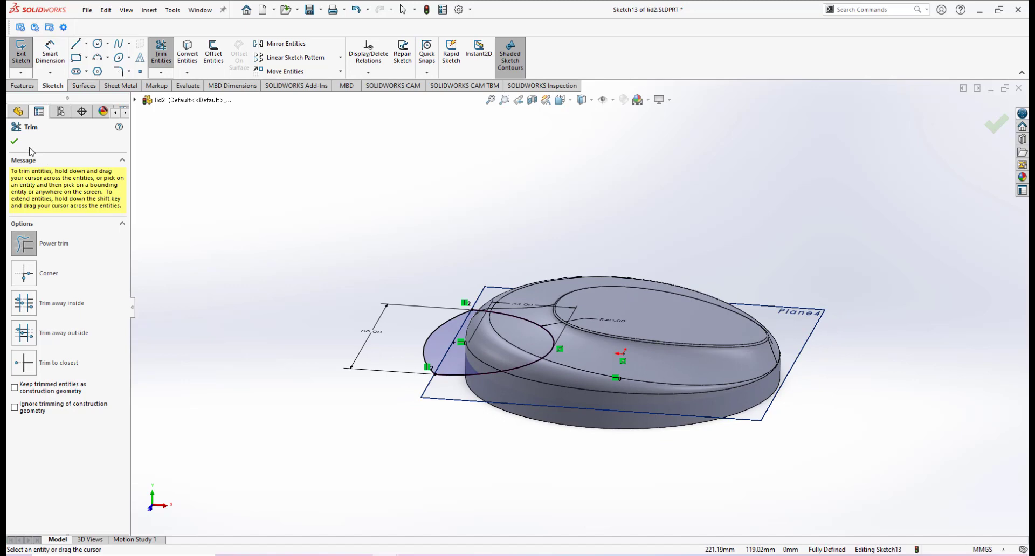
{"action": "left_click", "coordinate": [14, 141]}
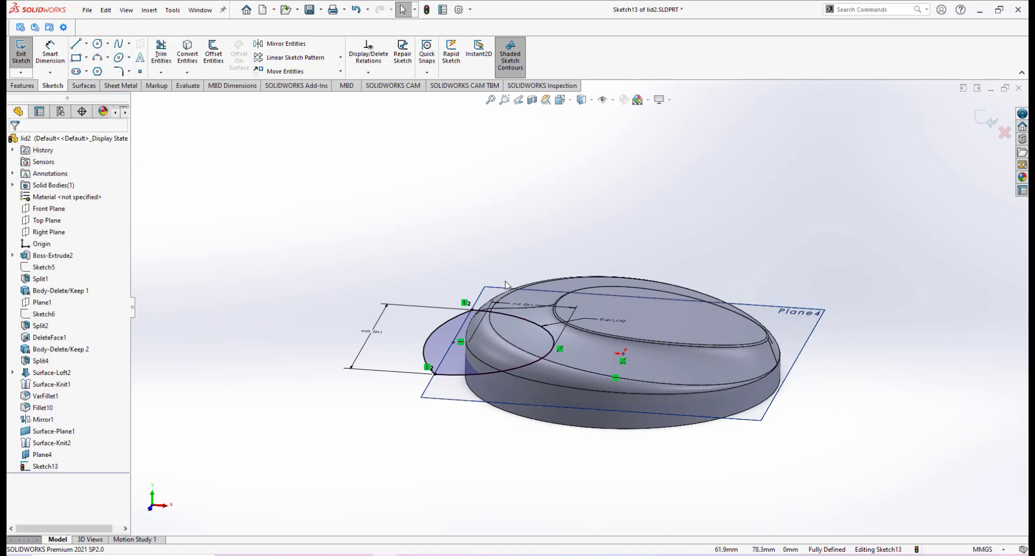
Extrude the closed profile 30 mm upward as a separate body, with Merge result turned off
{"action": "left_click", "coordinate": [21, 85]}
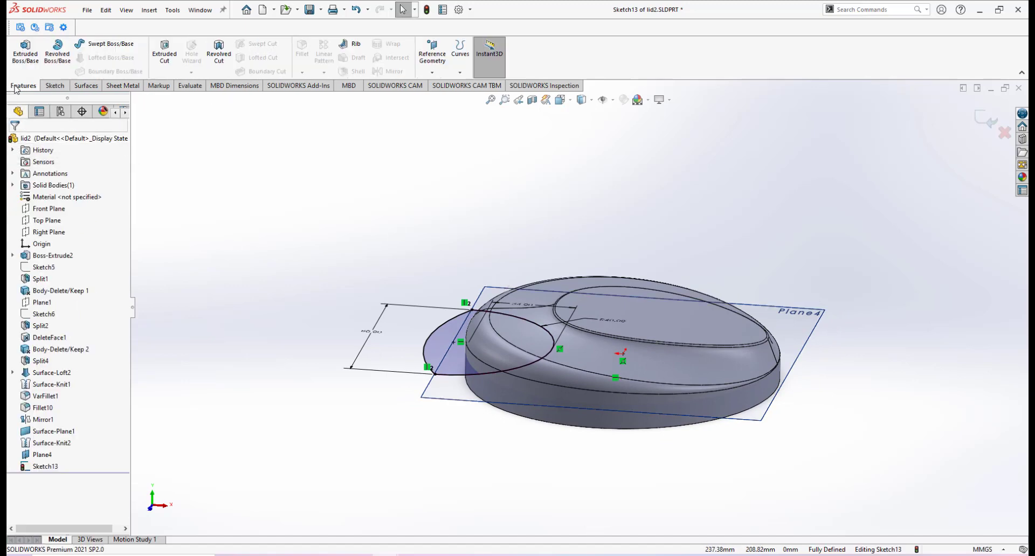
{"action": "left_click", "coordinate": [21, 54]}
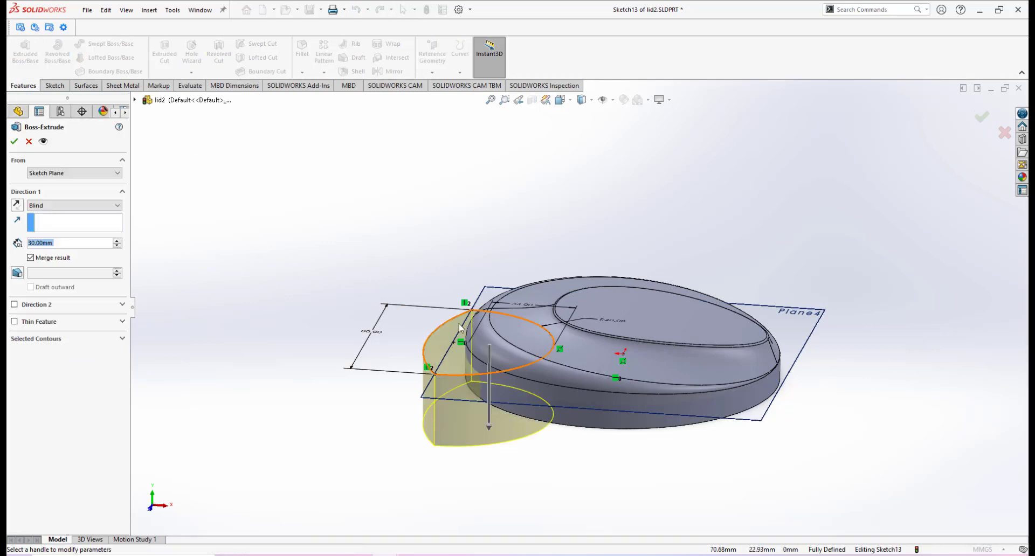
{"action": "left_click", "coordinate": [18, 205]}
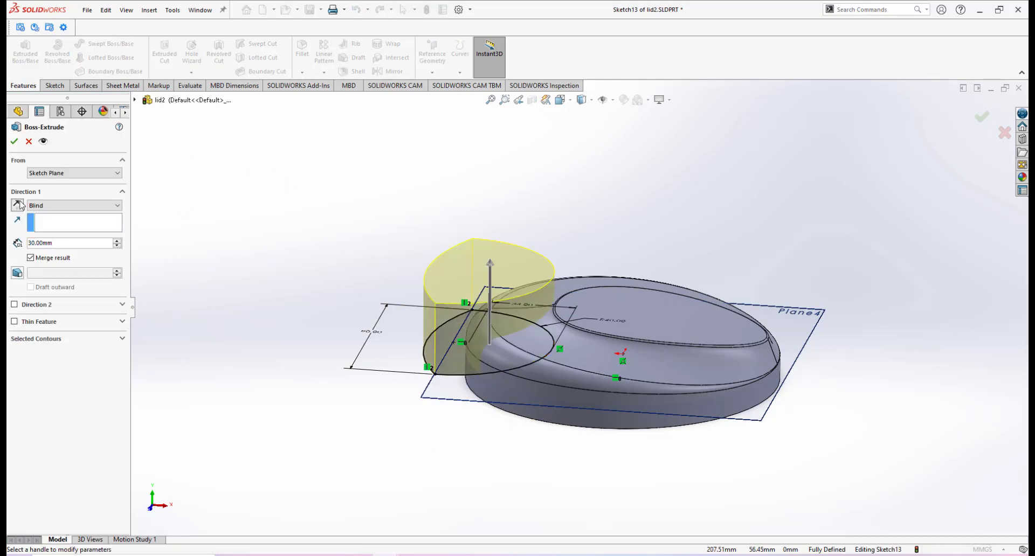
{"action": "middle_click_drag", "start_coordinate": [502, 323], "coordinate": [599, 362]}
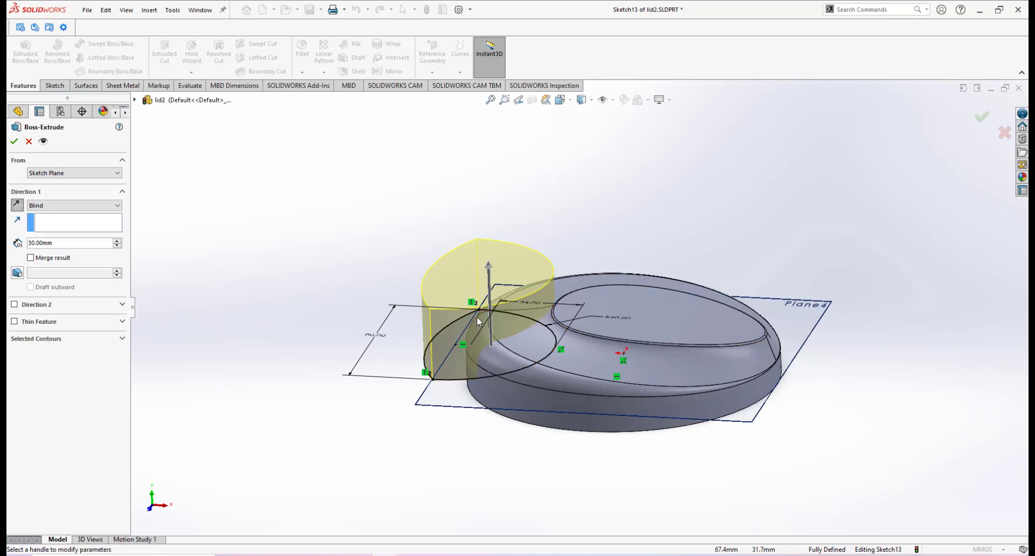
{"action": "middle_click_drag", "start_coordinate": [539, 309], "coordinate": [615, 334]}
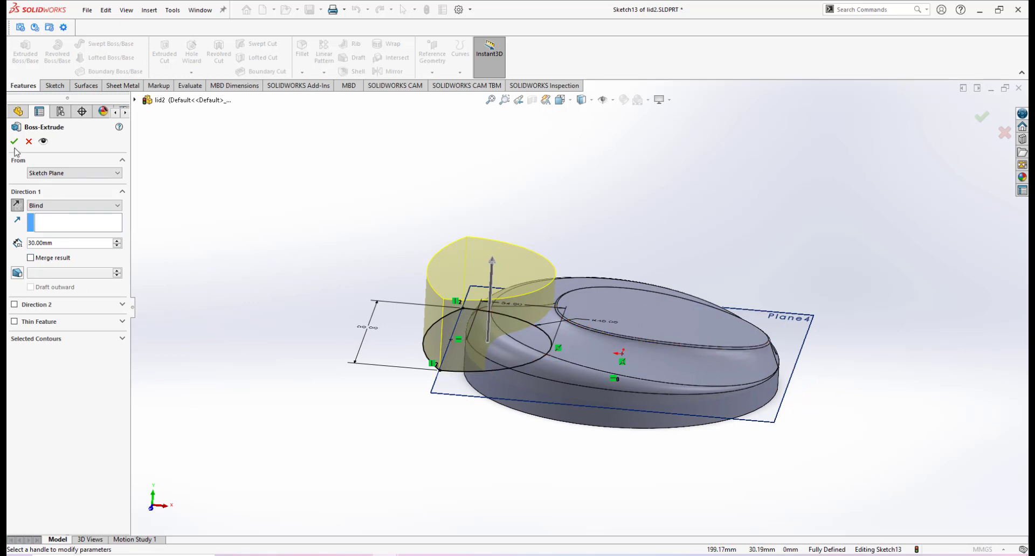
{"action": "left_click", "coordinate": [14, 141]}
Examine how the extruded block and the lid overlap as separate bodies, checking their faces
{"action": "middle_click_drag", "start_coordinate": [593, 359], "coordinate": [668, 222]}
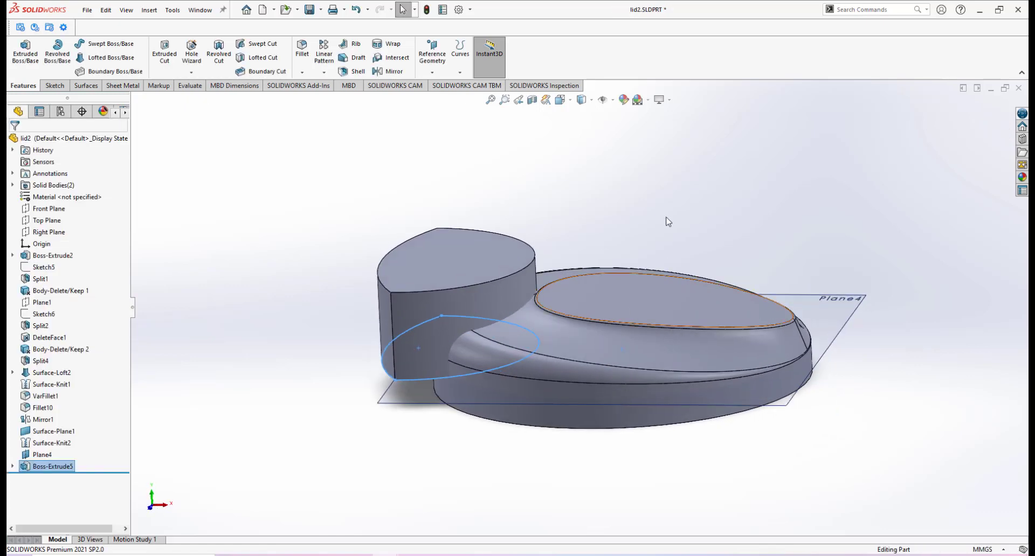
{"action": "middle_click_drag", "start_coordinate": [586, 356], "coordinate": [479, 294]}
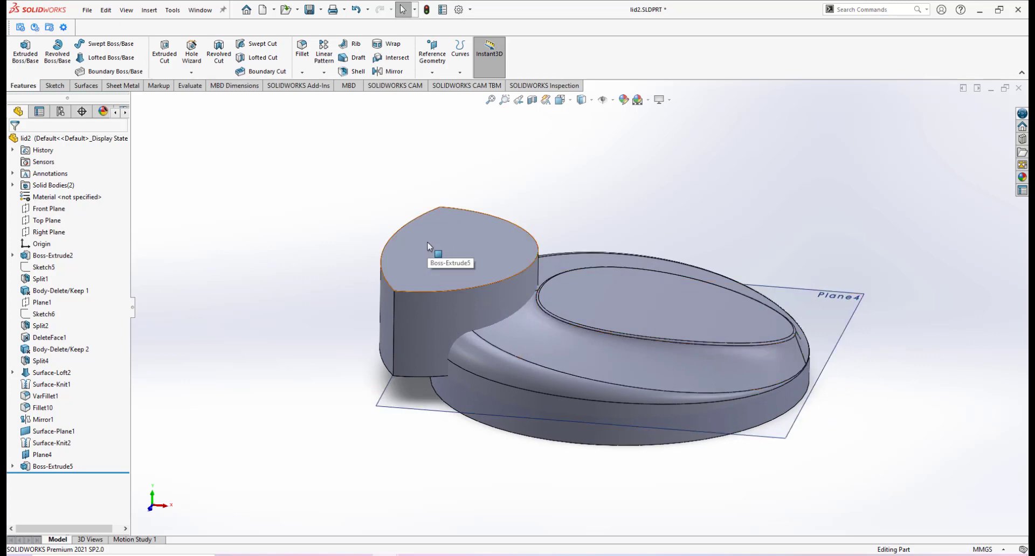
{"action": "left_click", "coordinate": [419, 263]}
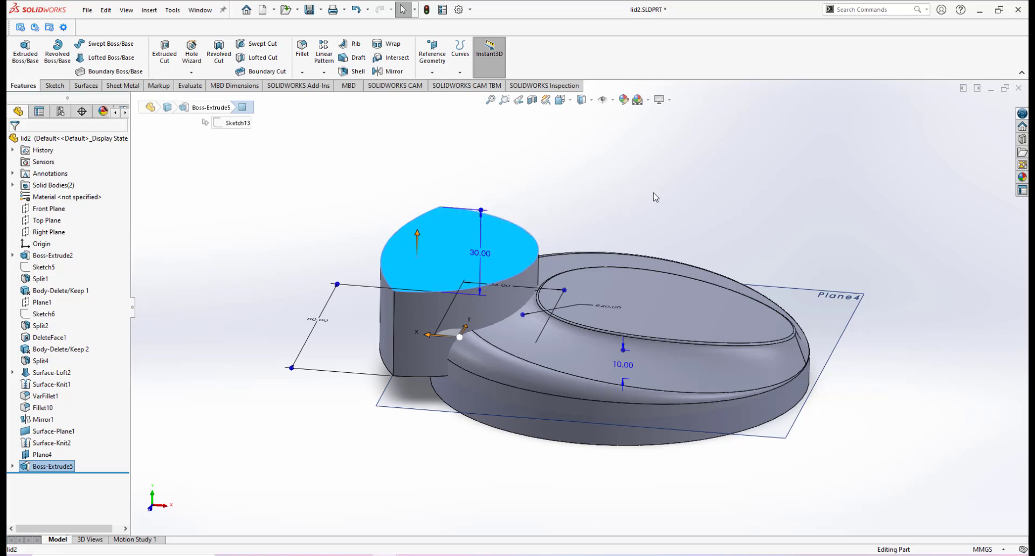
{"action": "key", "text": "Escape"}
{"action": "left_click", "coordinate": [684, 370]}
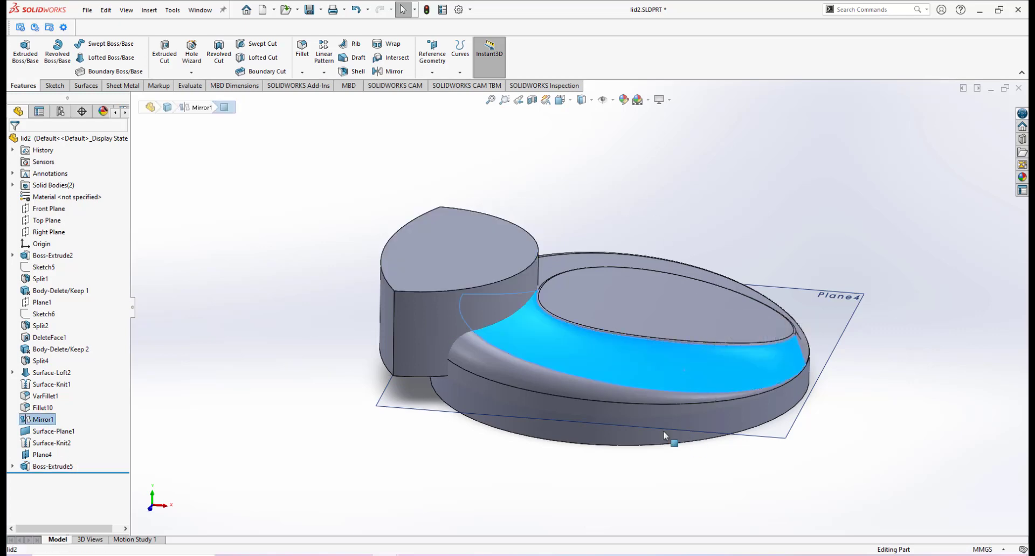
{"action": "left_click", "coordinate": [639, 416]}
{"action": "left_click", "coordinate": [792, 486]}
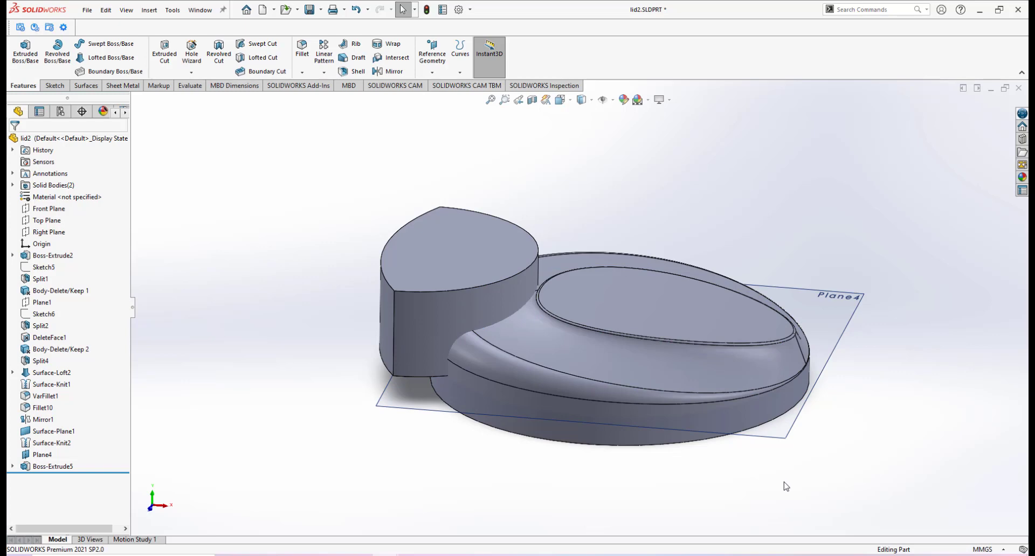
{"action": "scroll", "coordinate": [701, 302], "scroll_direction": "down", "scroll_amount": 2}
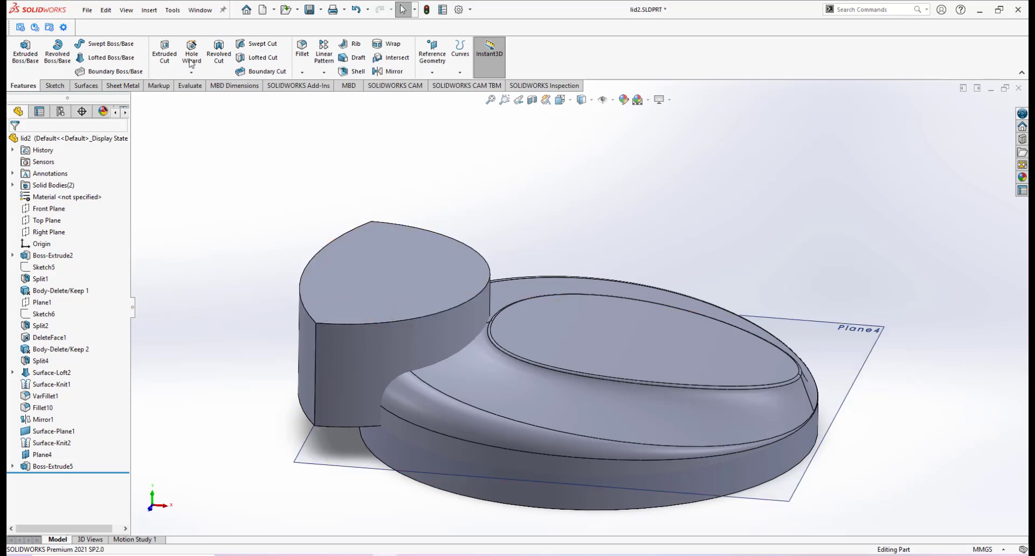
Make one in-place copy of the extruded block body with Move/Copy Body, without any translation or rotation
{"action": "left_click", "coordinate": [147, 11]}
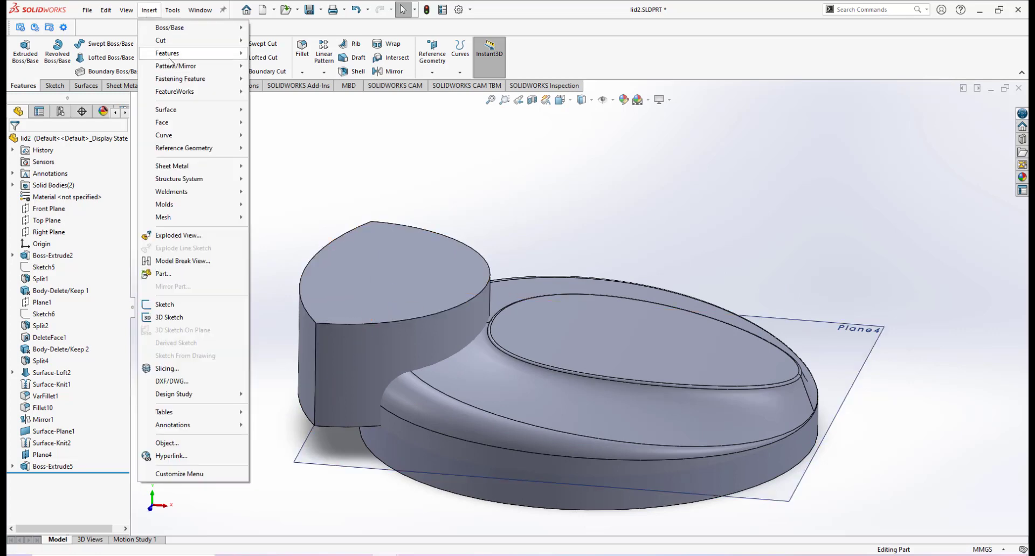
{"action": "mouse_move", "coordinate": [178, 53]}
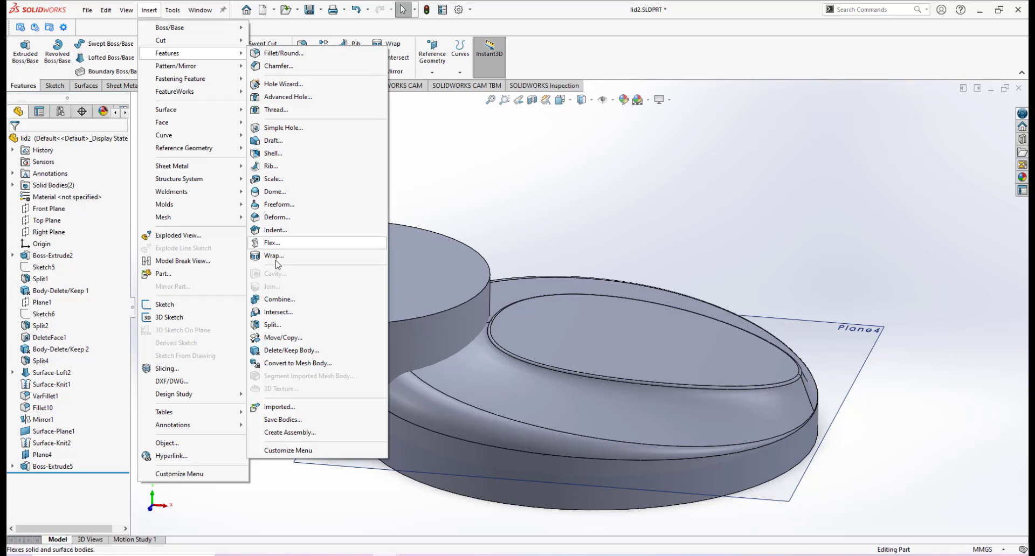
{"action": "left_click", "coordinate": [284, 339]}
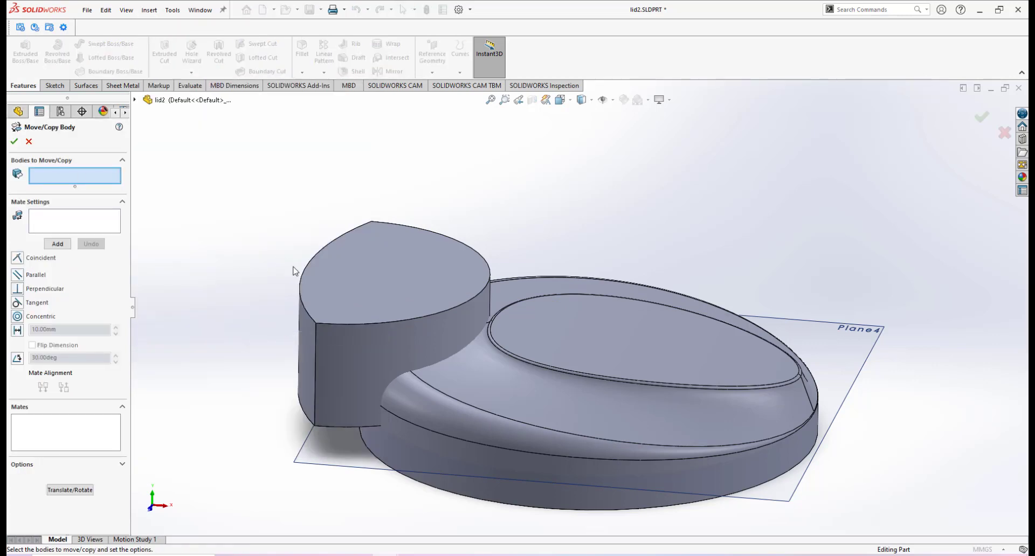
{"action": "left_click", "coordinate": [359, 283]}
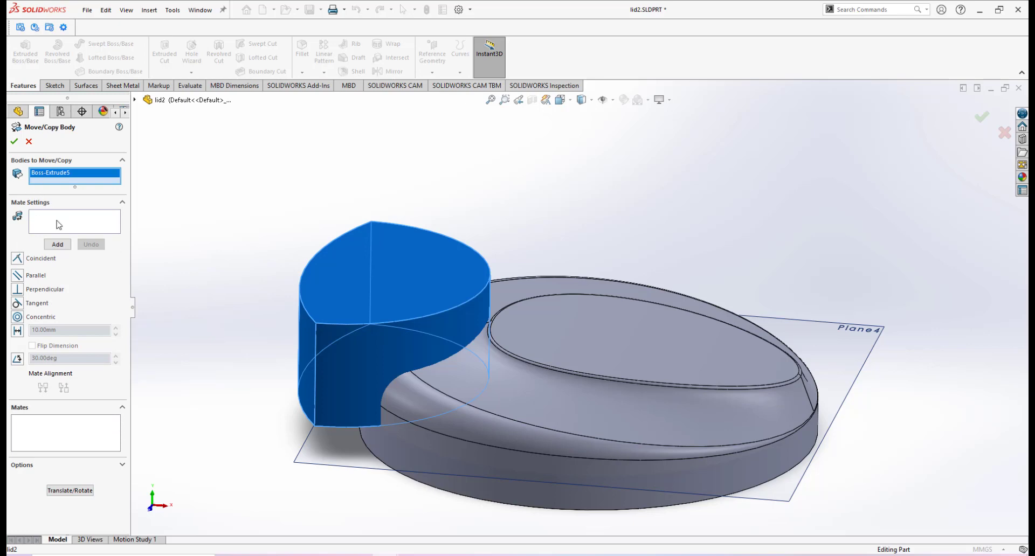
{"action": "left_click", "coordinate": [59, 491]}
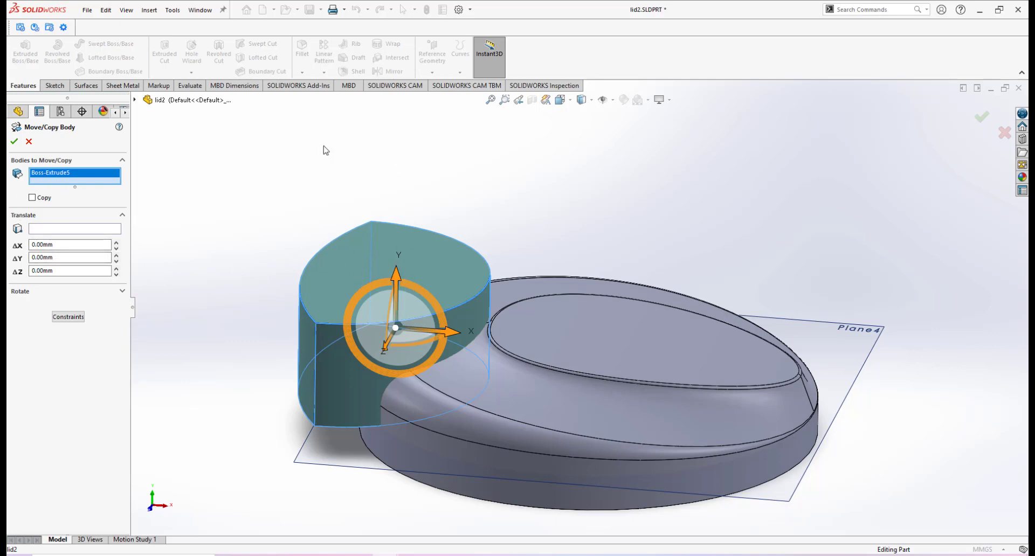
{"action": "left_click", "coordinate": [31, 197]}
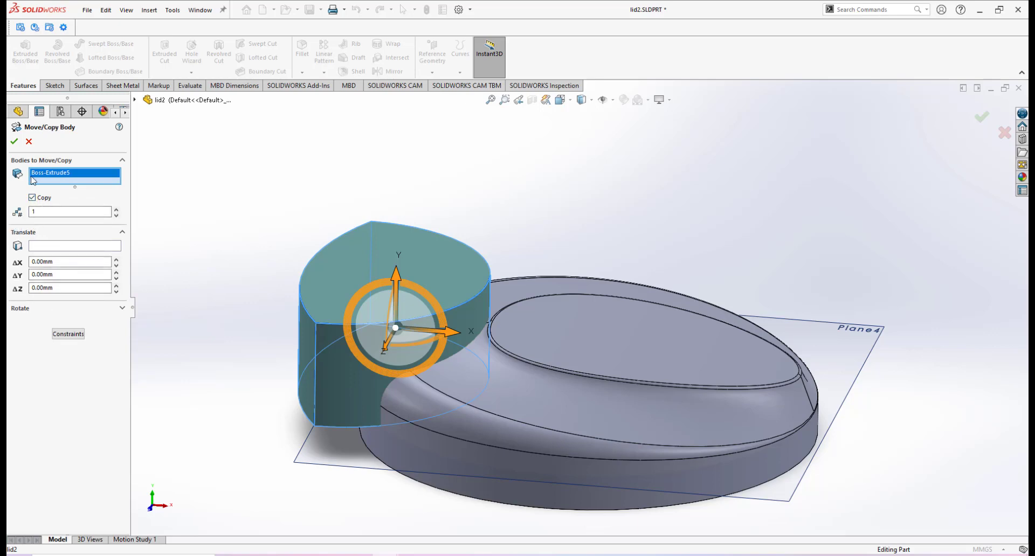
{"action": "left_click", "coordinate": [14, 142]}
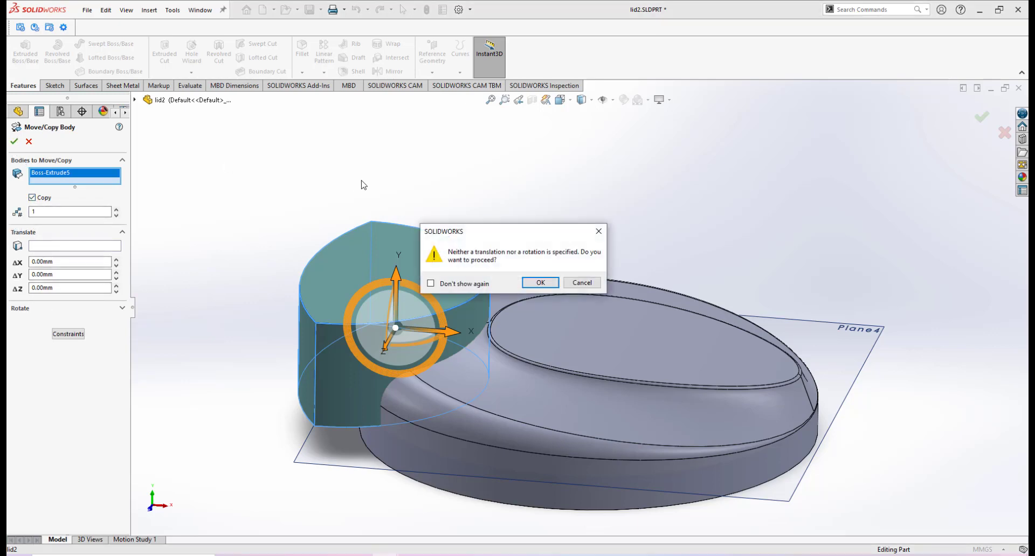
{"action": "left_click", "coordinate": [541, 283]}
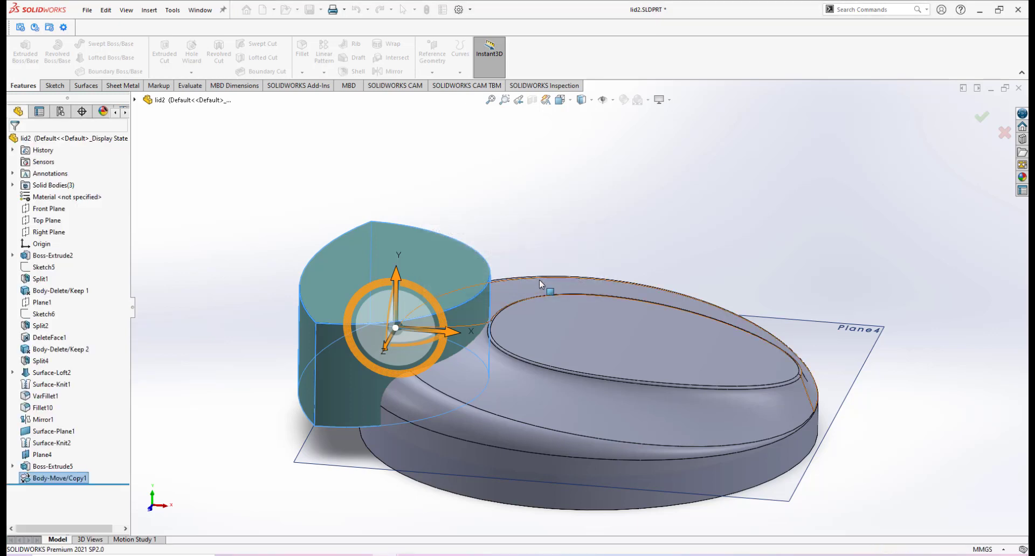
Check the copied block among the part's solid bodies and look over the lid's faces
{"action": "left_click", "coordinate": [12, 185]}
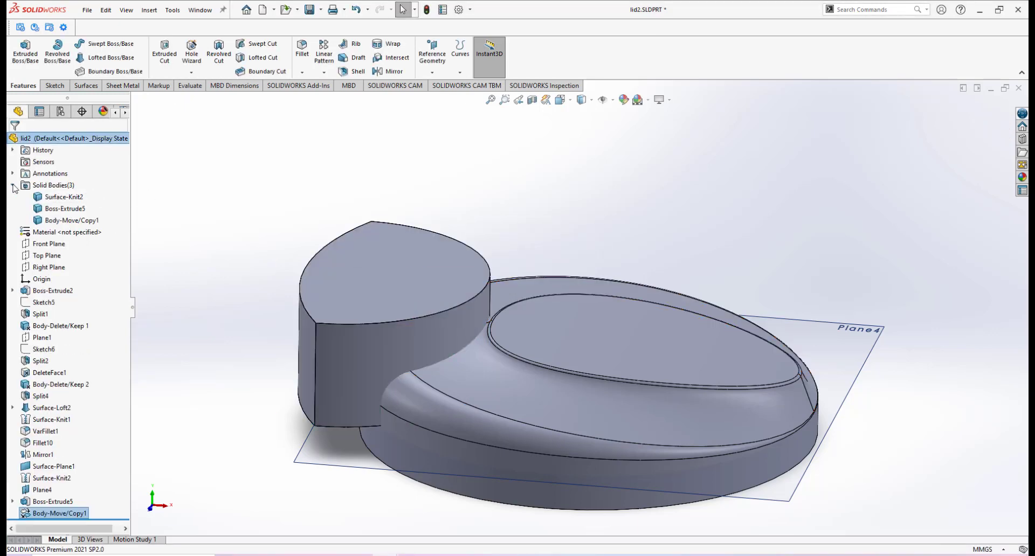
{"action": "left_click", "coordinate": [60, 221]}
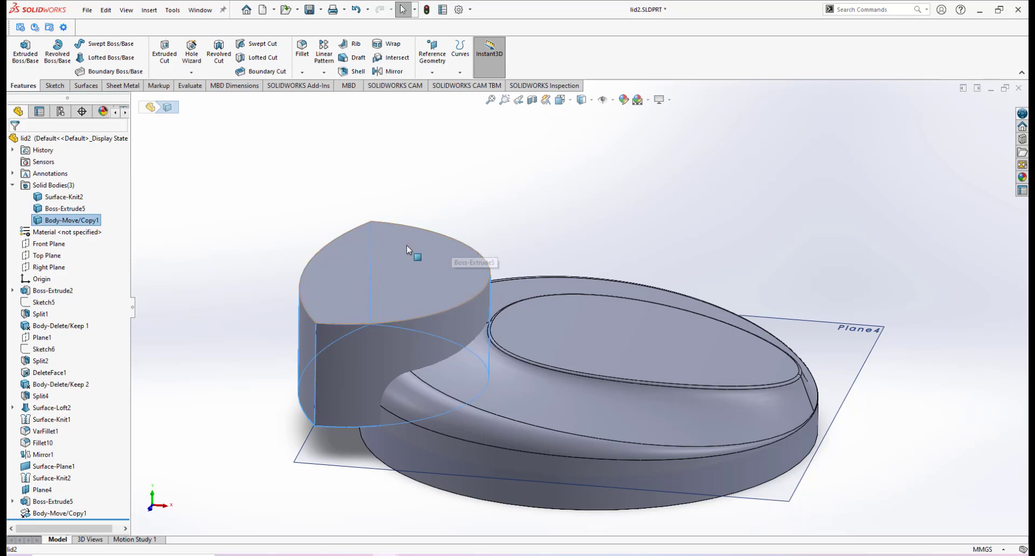
{"action": "left_click", "coordinate": [227, 180]}
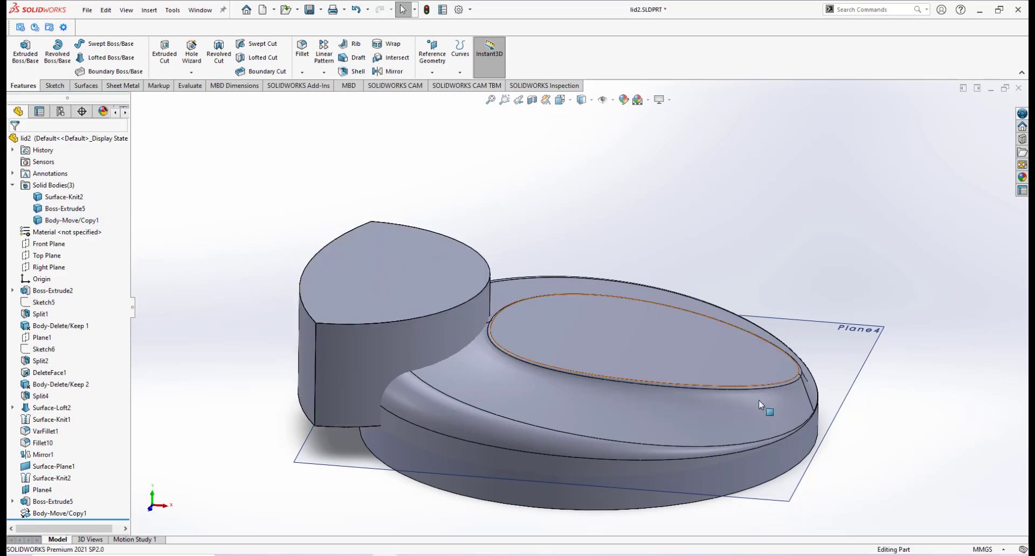
{"action": "left_click", "coordinate": [679, 354]}
{"action": "left_click", "coordinate": [660, 420]}
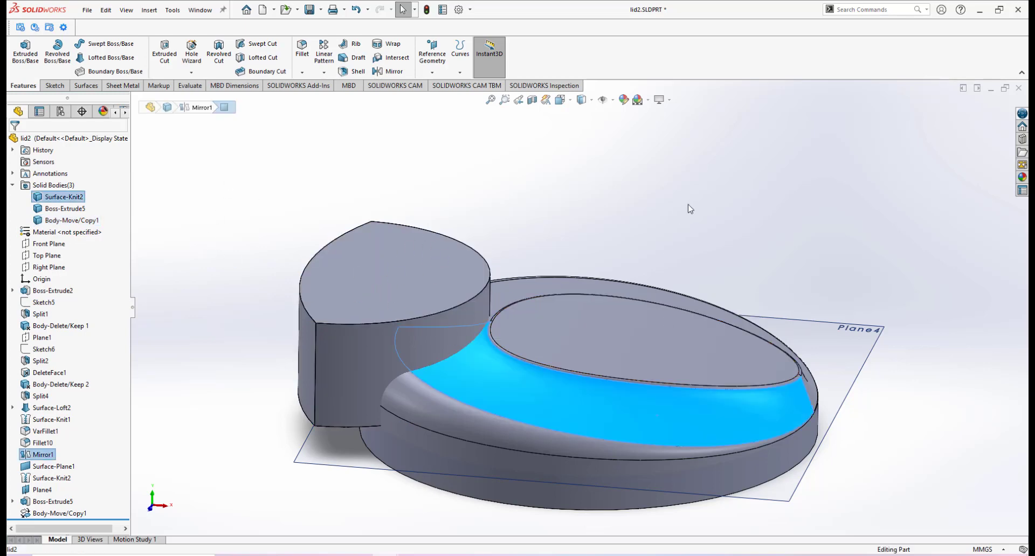
{"action": "left_click", "coordinate": [688, 205]}
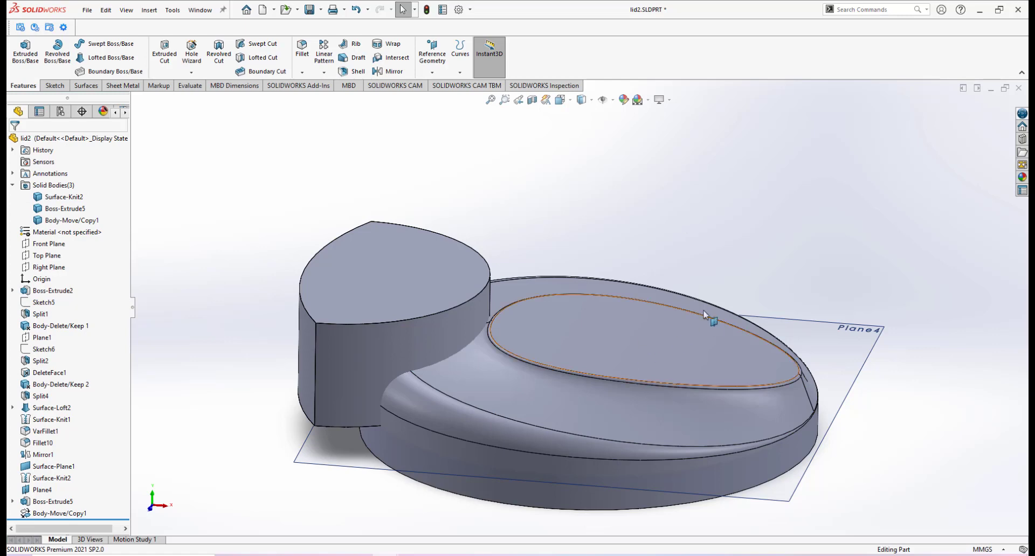
Make one in-place copy of the lid body, leaving its translation and rotation unset
{"action": "left_click", "coordinate": [149, 10]}
{"action": "mouse_move", "coordinate": [172, 58]}
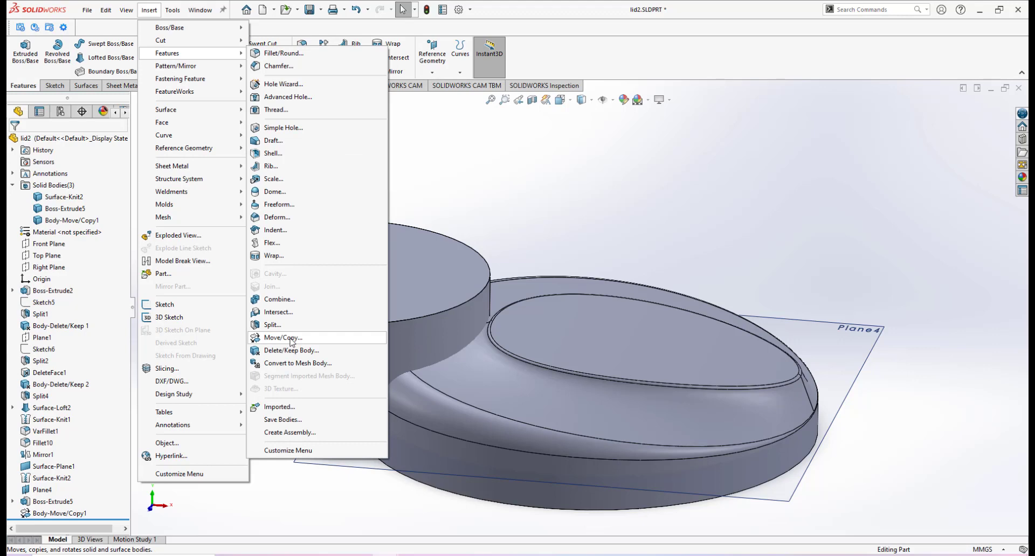
{"action": "left_click", "coordinate": [283, 338]}
{"action": "left_click", "coordinate": [638, 360]}
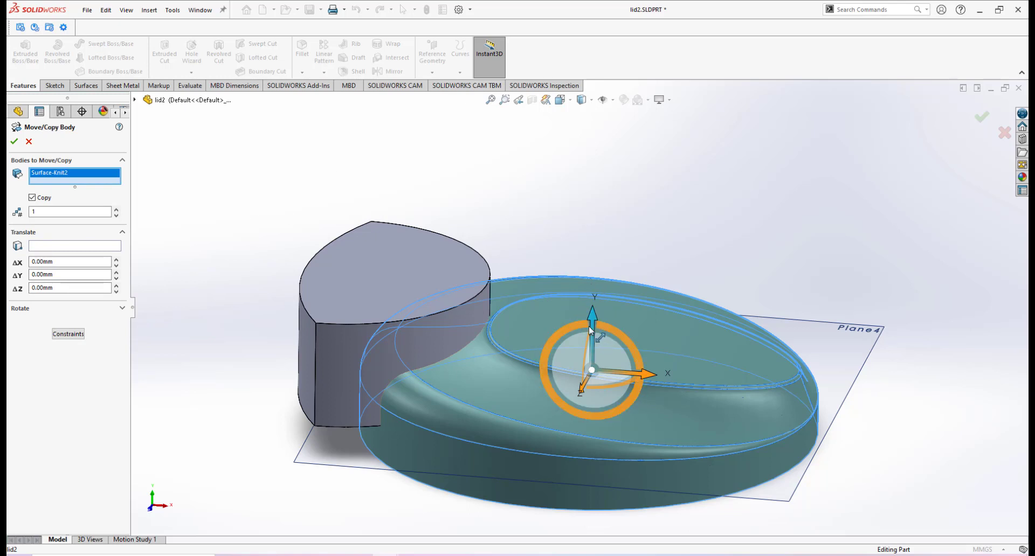
{"action": "left_click", "coordinate": [33, 211]}
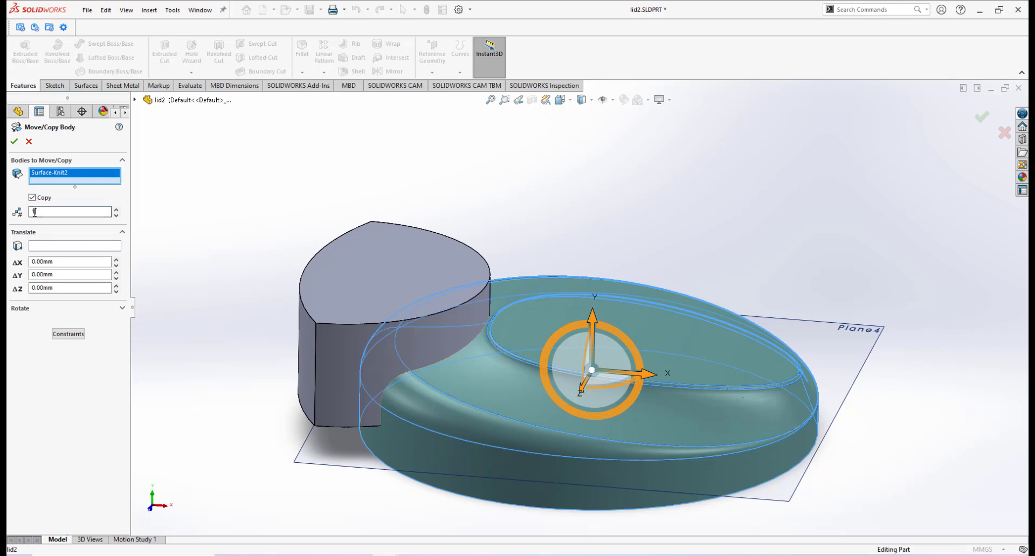
{"action": "left_click", "coordinate": [15, 142]}
{"action": "left_click", "coordinate": [537, 282]}
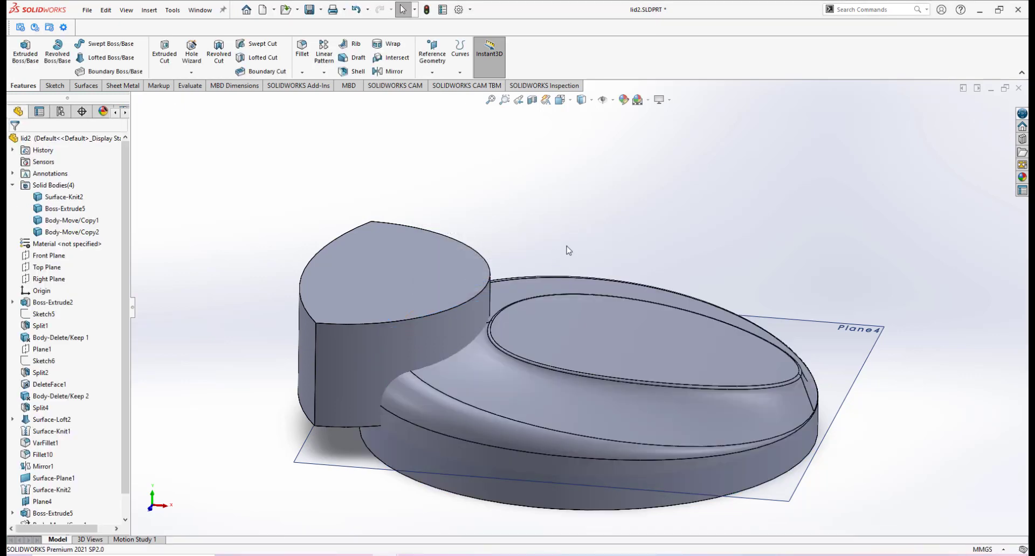
Examine the listed solid bodies to tell the original lid and block from their copies
{"action": "left_click", "coordinate": [63, 197]}
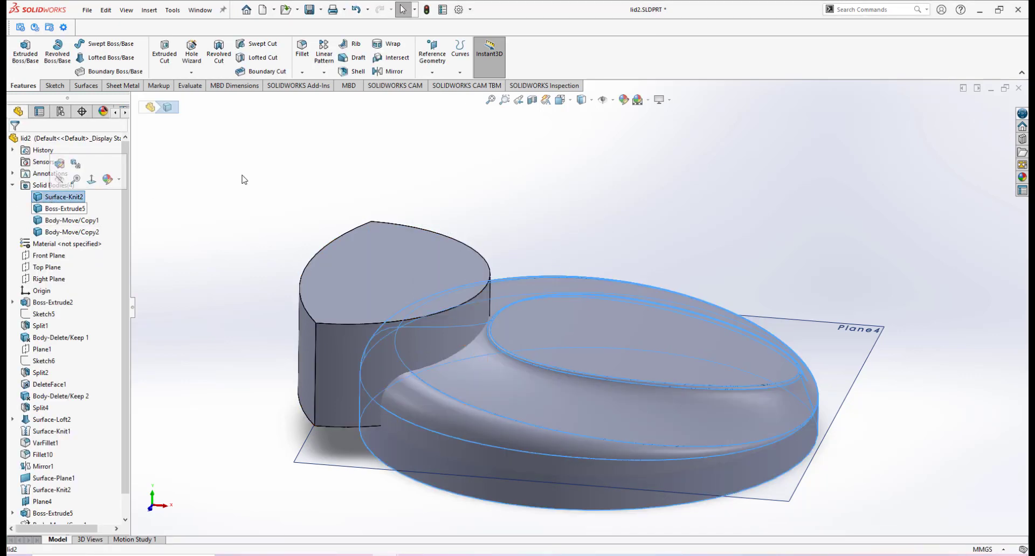
{"action": "left_click", "coordinate": [65, 209]}
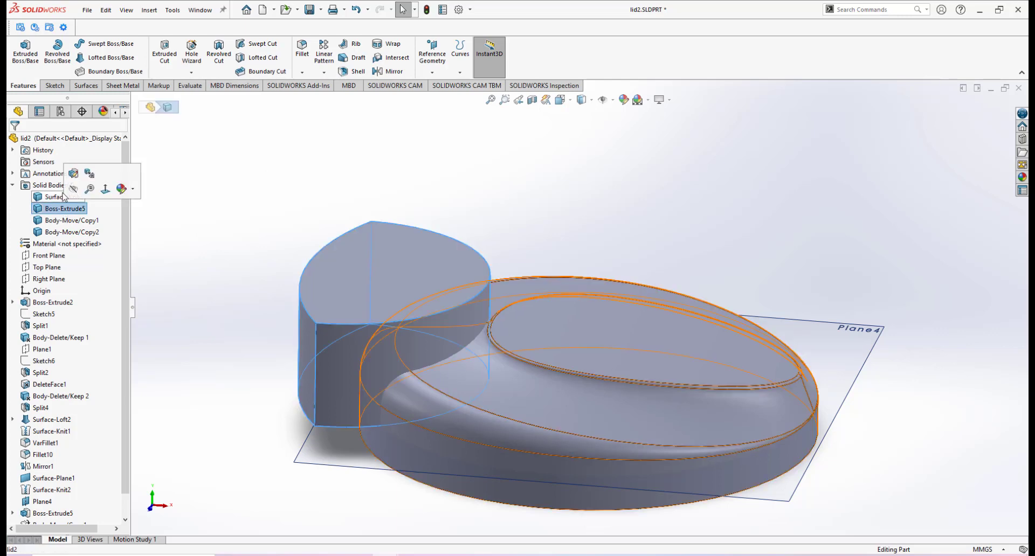
{"action": "left_click", "coordinate": [54, 185]}
{"action": "left_click", "coordinate": [63, 197]}
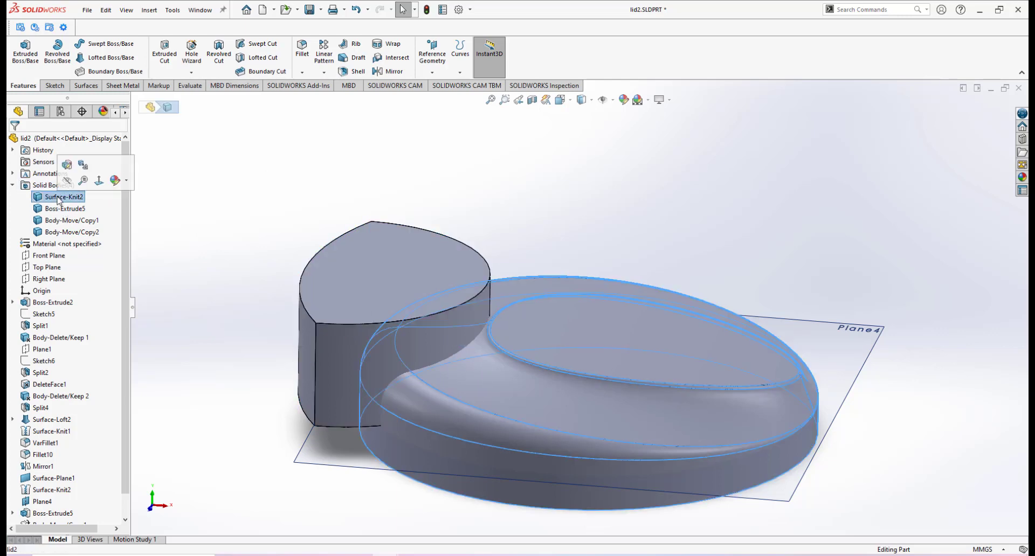
{"action": "left_click", "coordinate": [73, 231]}
{"action": "left_click", "coordinate": [536, 213]}
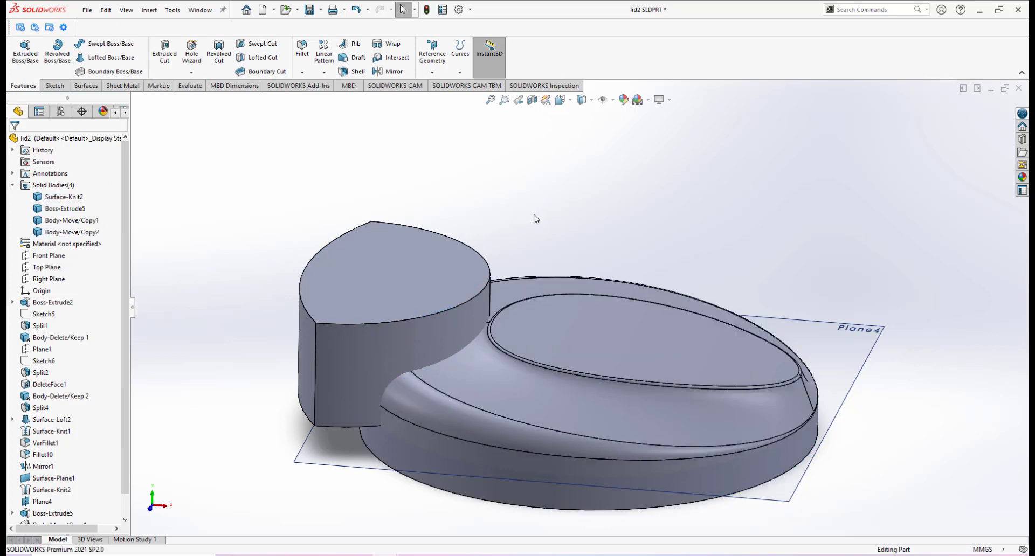
{"action": "scroll", "coordinate": [578, 323], "scroll_direction": "up", "scroll_amount": 2}
{"action": "scroll", "coordinate": [594, 400], "scroll_direction": "down", "scroll_amount": 2}
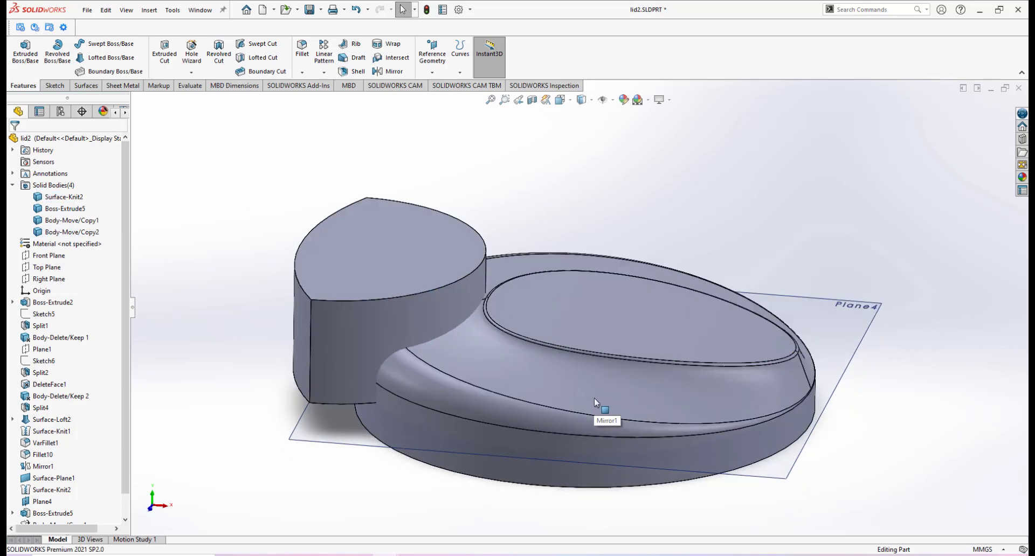
{"action": "middle_click_drag", "start_coordinate": [587, 389], "coordinate": [541, 356]}
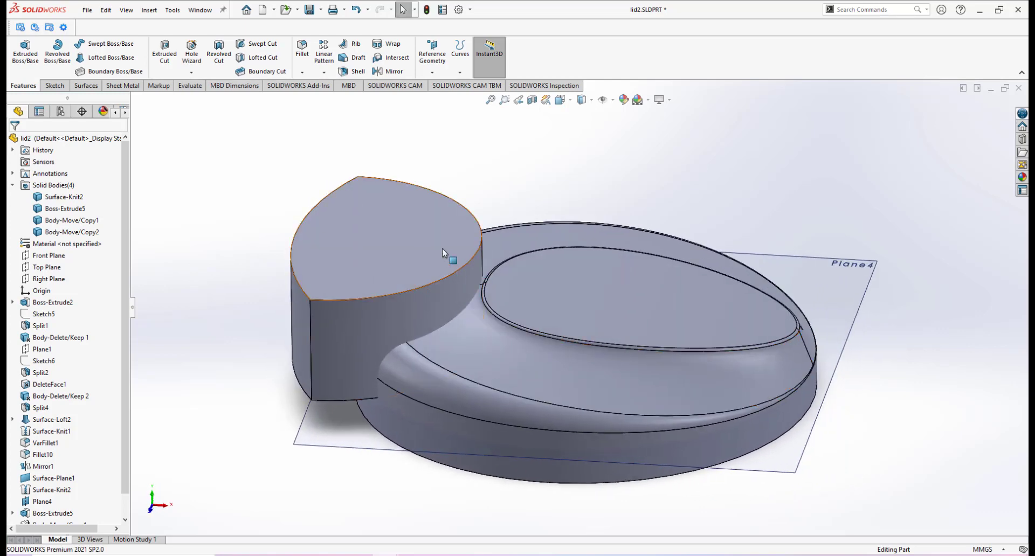
Isolate the original extruded block and the original lid body, hiding both copies
{"action": "left_click", "coordinate": [425, 214]}
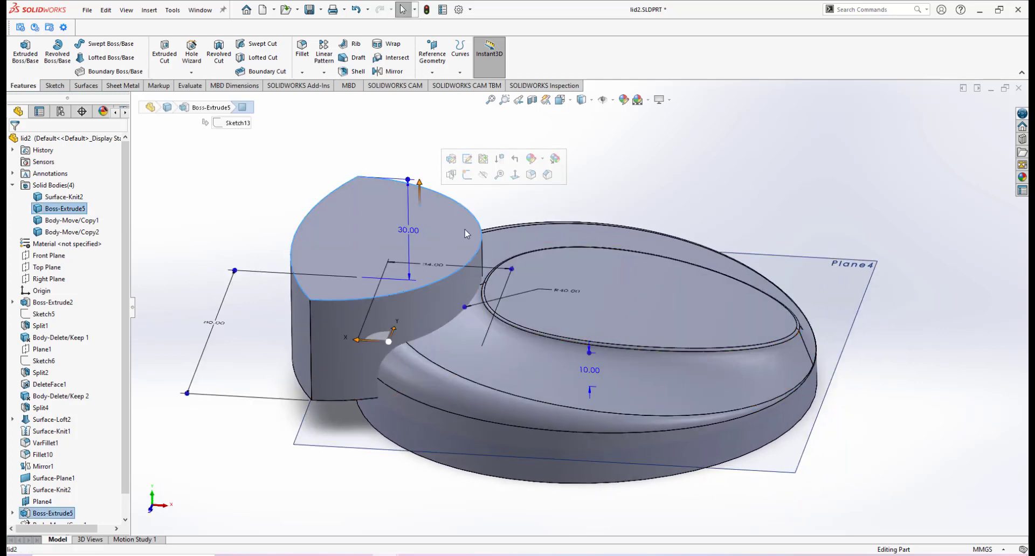
{"action": "left_click", "coordinate": [552, 235], "text": "ctrl"}
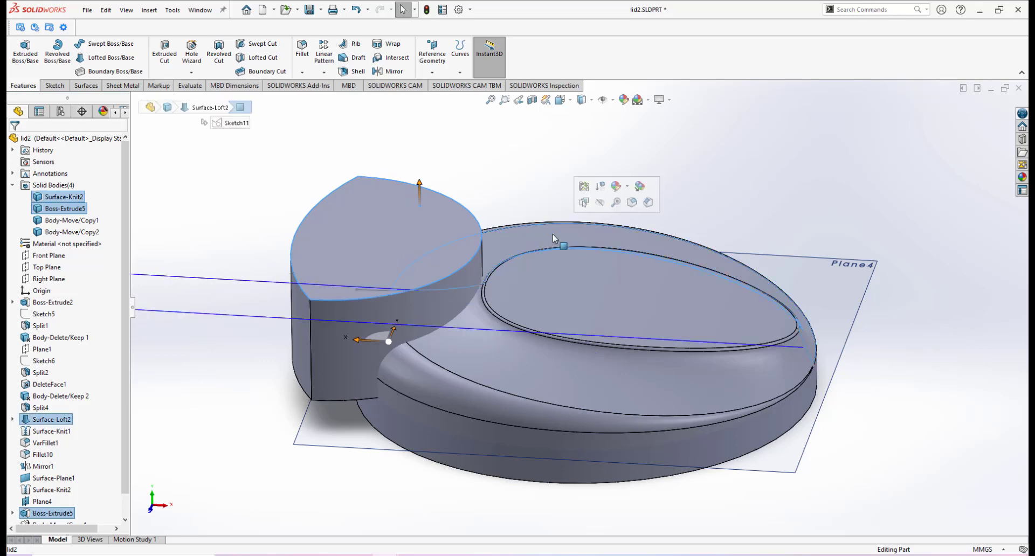
{"action": "right_click", "coordinate": [553, 236]}
{"action": "left_click", "coordinate": [580, 415]}
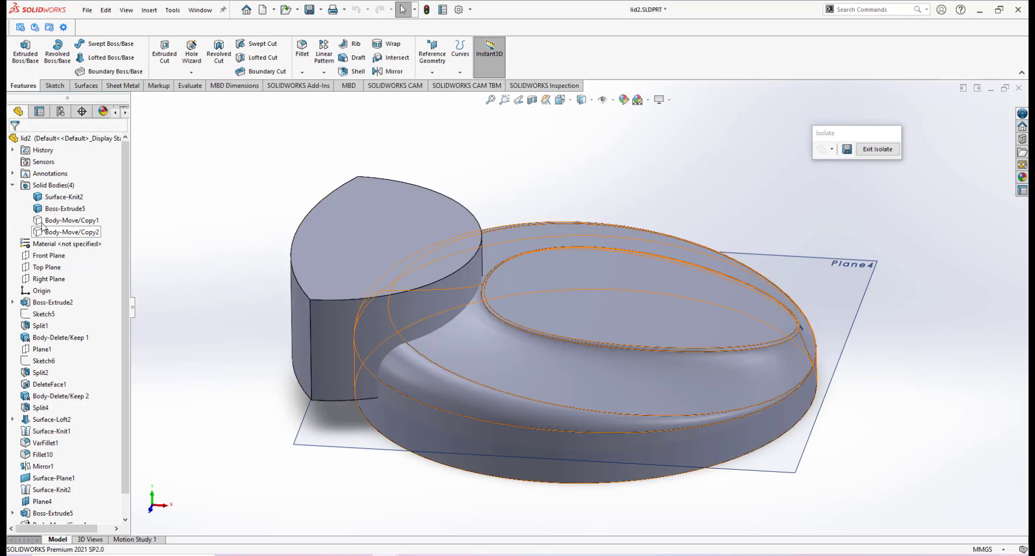
Examine where the isolated block meets the lid and compare it with the handle in reference photo IMG_20221213_122449.jpg
{"action": "mouse_move", "coordinate": [548, 303]}
{"action": "middle_mouse_down"}
{"action": "mouse_move", "coordinate": [606, 243]}
{"action": "mouse_move", "coordinate": [577, 296]}
{"action": "mouse_move", "coordinate": [540, 324]}
{"action": "mouse_move", "coordinate": [577, 267]}
{"action": "mouse_move", "coordinate": [532, 300]}
{"action": "middle_mouse_up"}
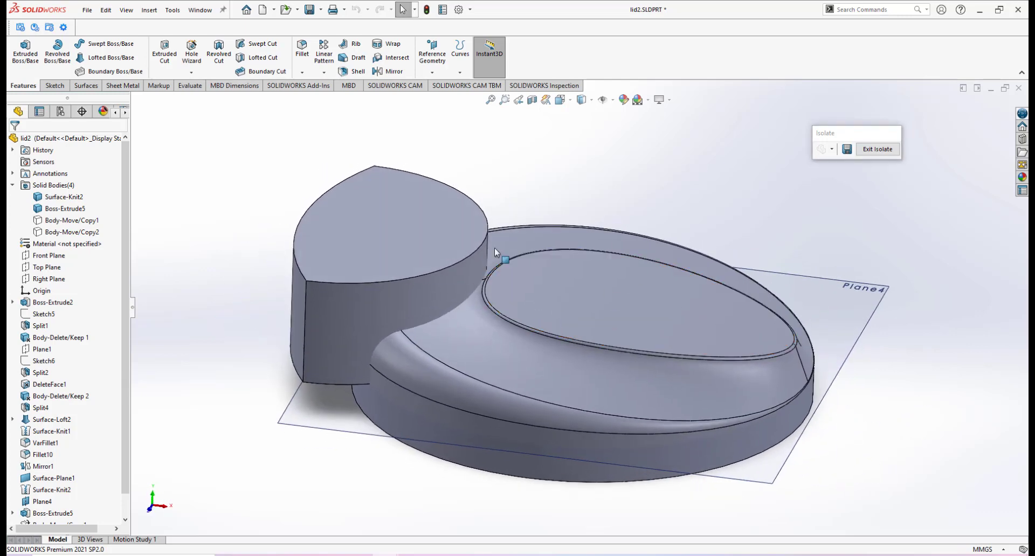
{"action": "middle_click_drag", "start_coordinate": [621, 334], "coordinate": [576, 291]}
{"action": "middle_click_drag", "start_coordinate": [557, 358], "coordinate": [586, 261]}
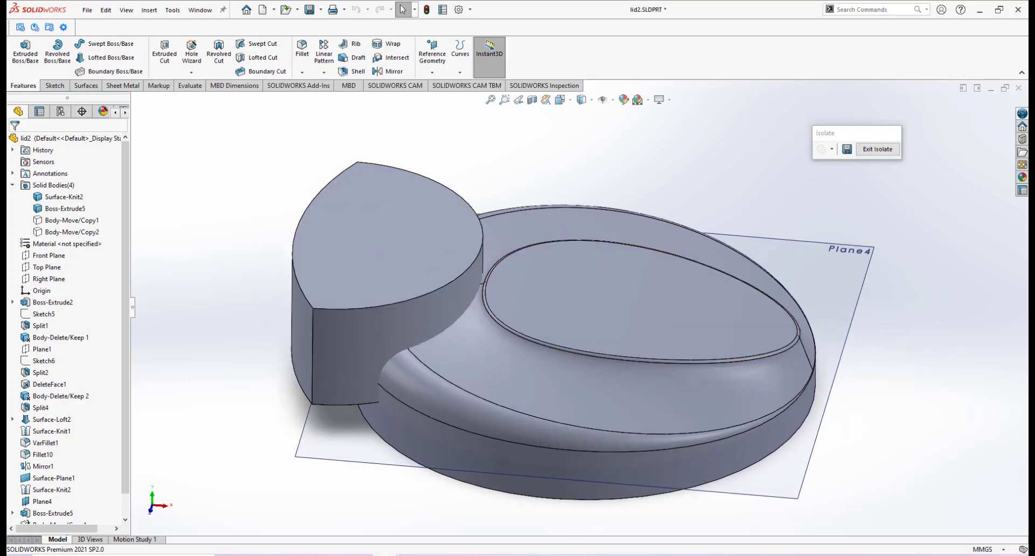
{"action": "mouse_move", "coordinate": [443, 495]}
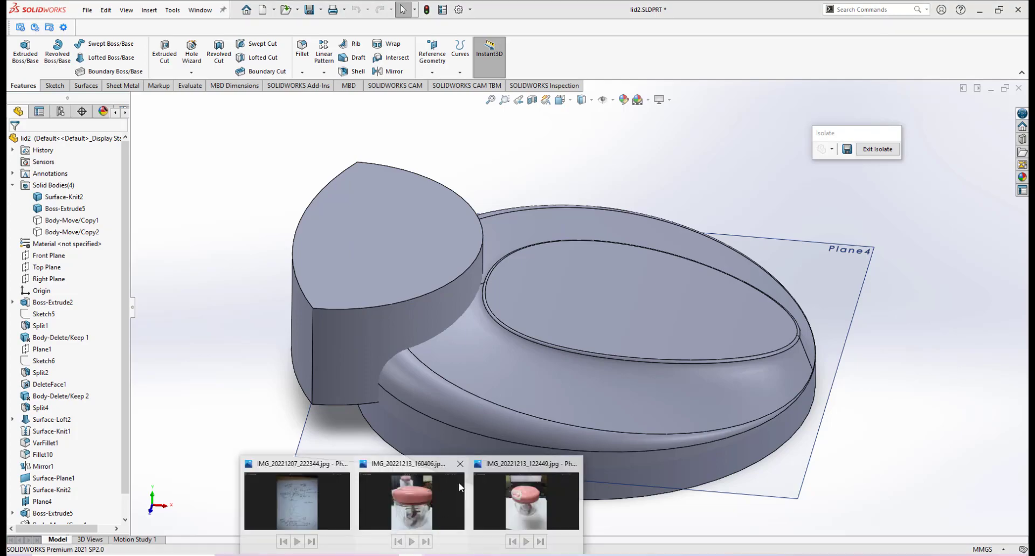
{"action": "left_click", "coordinate": [516, 480]}
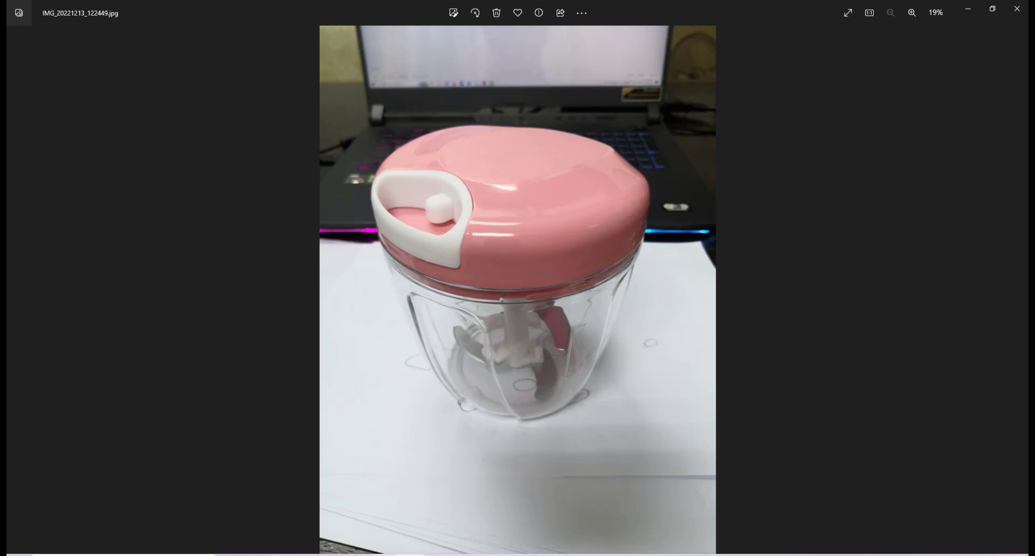
{"action": "mouse_move", "coordinate": [386, 554]}
{"action": "left_click", "coordinate": [478, 485]}
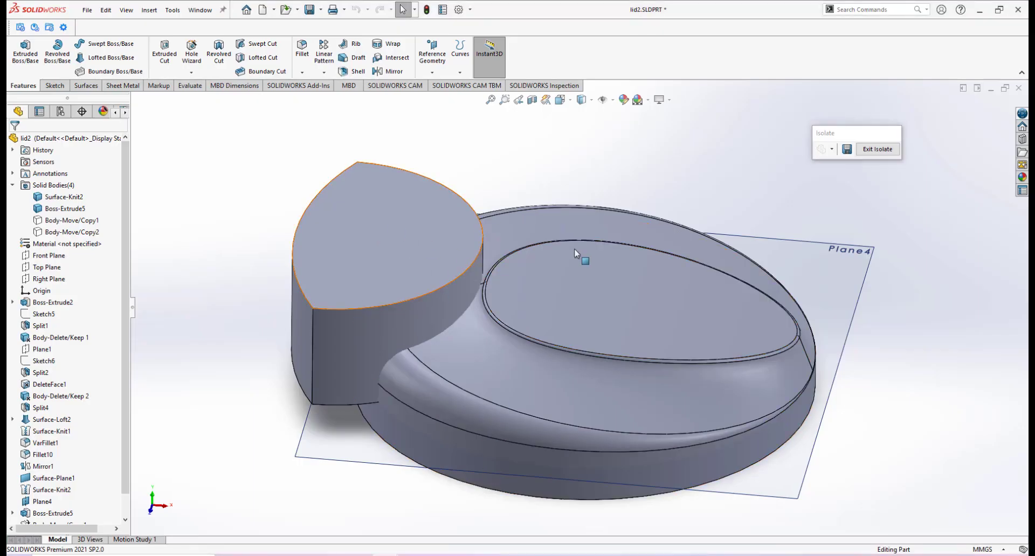
{"action": "middle_click_drag", "start_coordinate": [491, 342], "coordinate": [539, 299]}
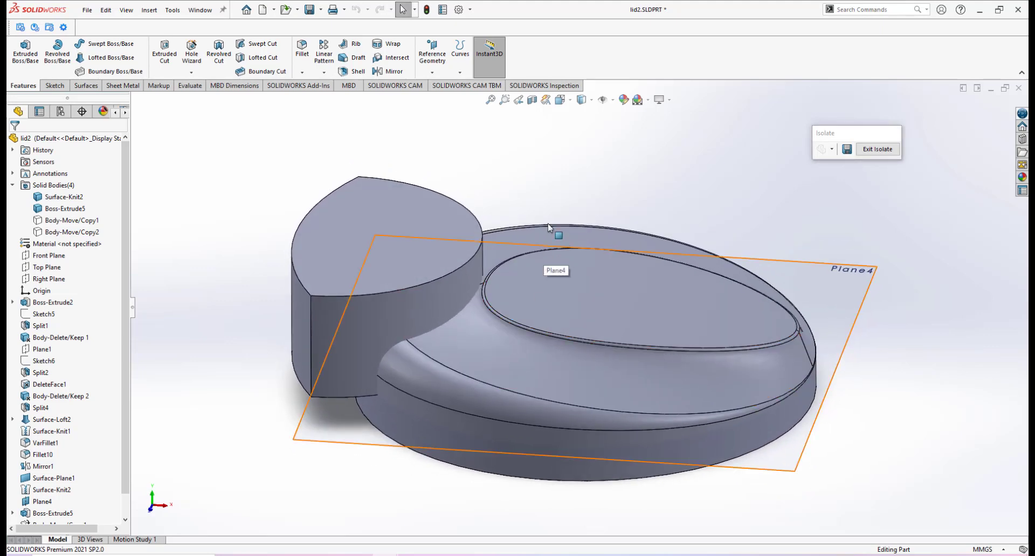
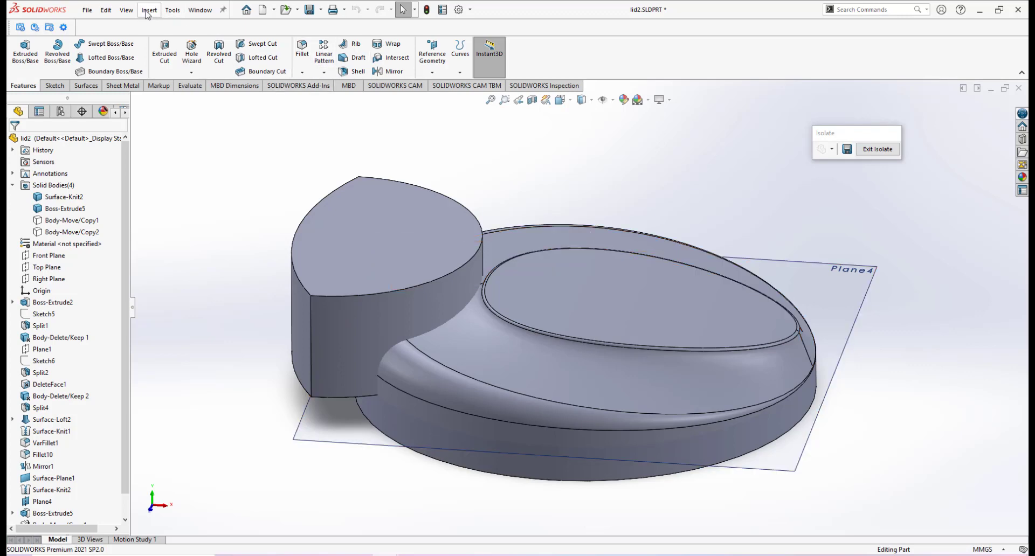
Intersect the original extruded block with the original lid body, using the Create both option to generate the regions
{"action": "left_click", "coordinate": [148, 10]}
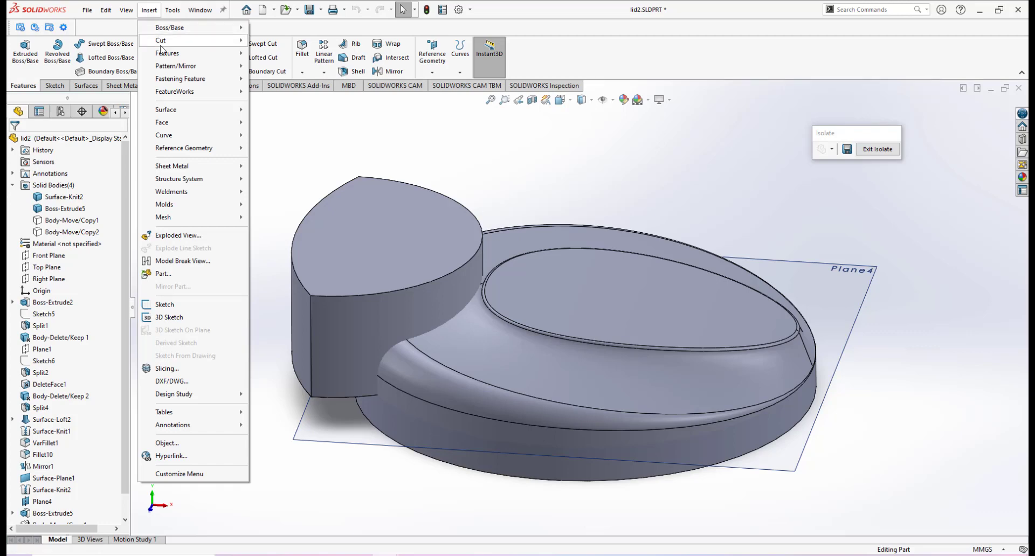
{"action": "mouse_move", "coordinate": [165, 53]}
{"action": "left_click", "coordinate": [276, 312]}
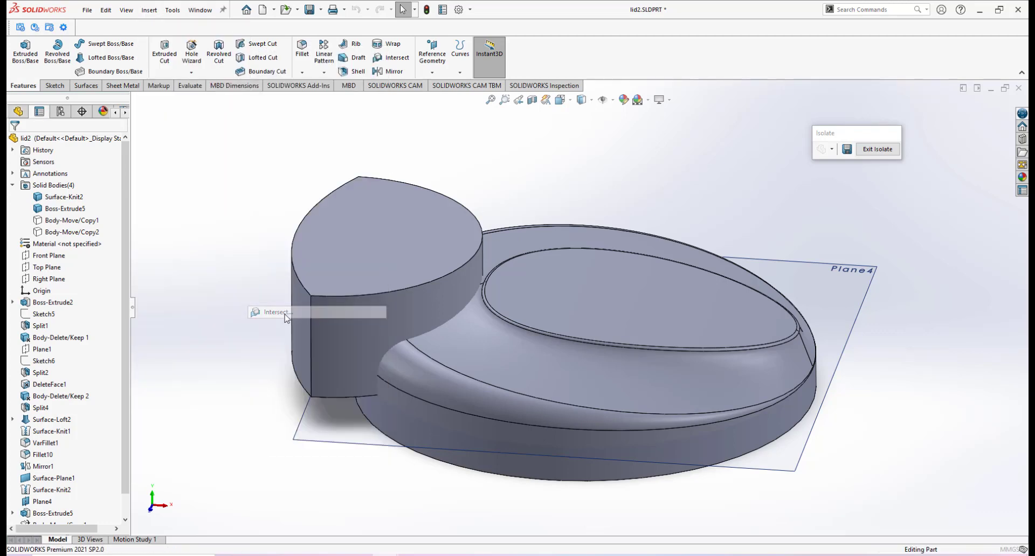
{"action": "left_click", "coordinate": [410, 205]}
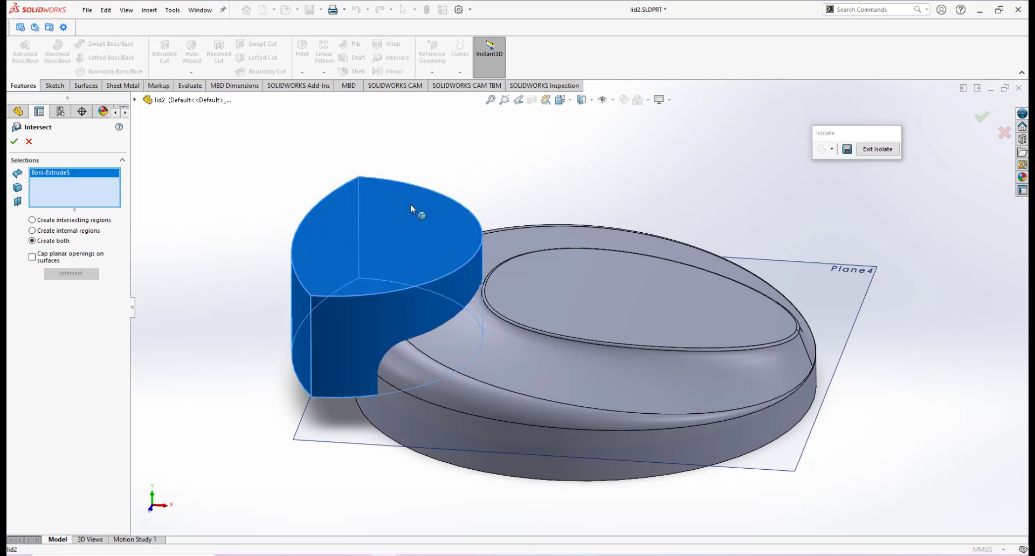
{"action": "left_click", "coordinate": [545, 294]}
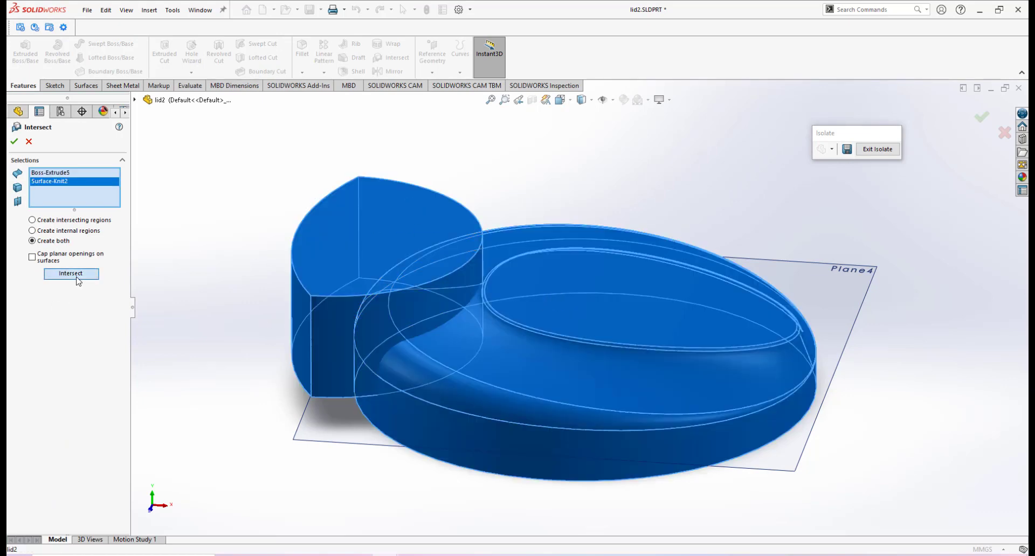
{"action": "left_click", "coordinate": [78, 275]}
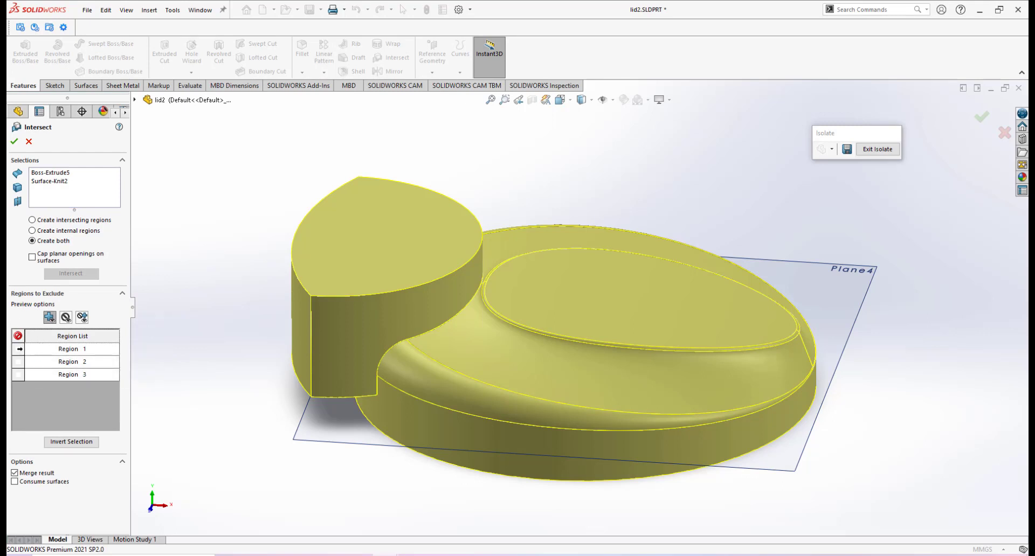
Exclude Regions 1 and 3 so only the lid with the block-shaped notch is kept, and end the isolation
{"action": "left_click", "coordinate": [18, 349]}
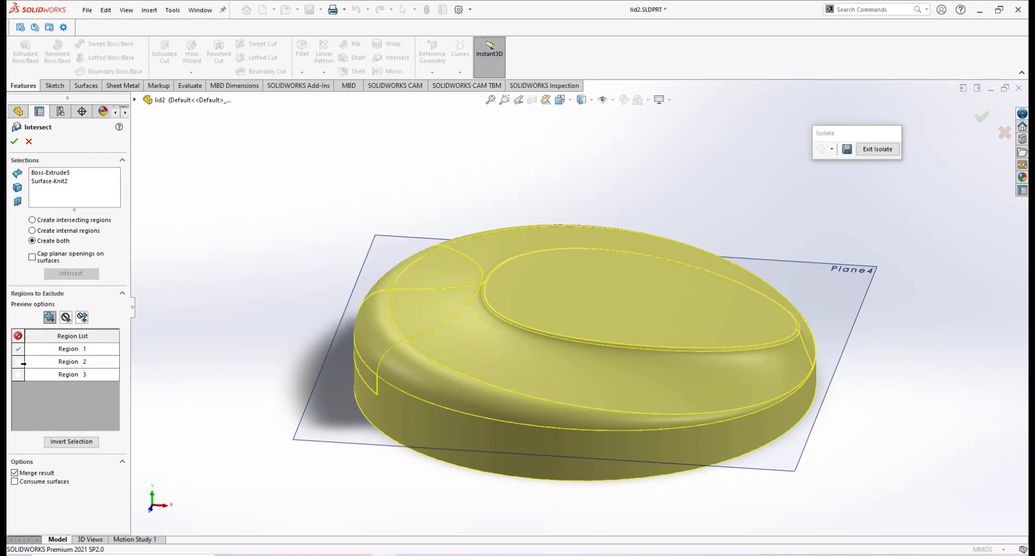
{"action": "left_click", "coordinate": [19, 362]}
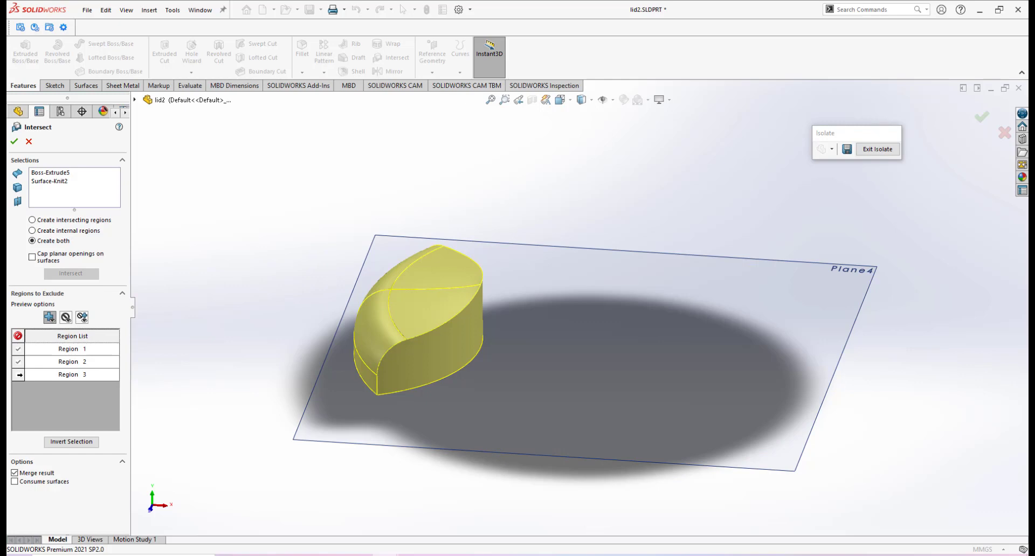
{"action": "left_click", "coordinate": [19, 375]}
{"action": "left_click", "coordinate": [18, 362]}
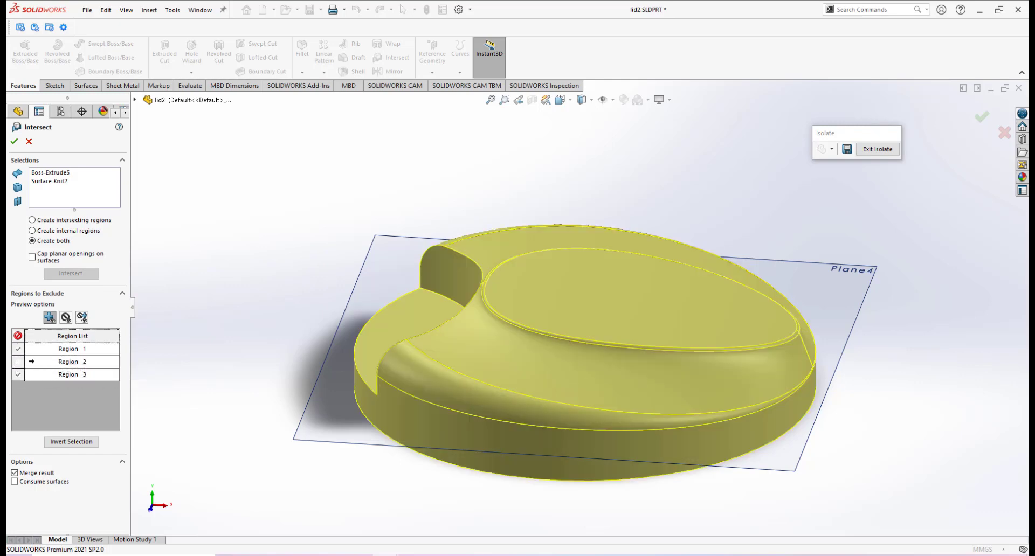
{"action": "mouse_move", "coordinate": [512, 302]}
{"action": "middle_mouse_down"}
{"action": "mouse_move", "coordinate": [529, 293]}
{"action": "mouse_move", "coordinate": [483, 328]}
{"action": "mouse_move", "coordinate": [484, 341]}
{"action": "middle_mouse_up"}
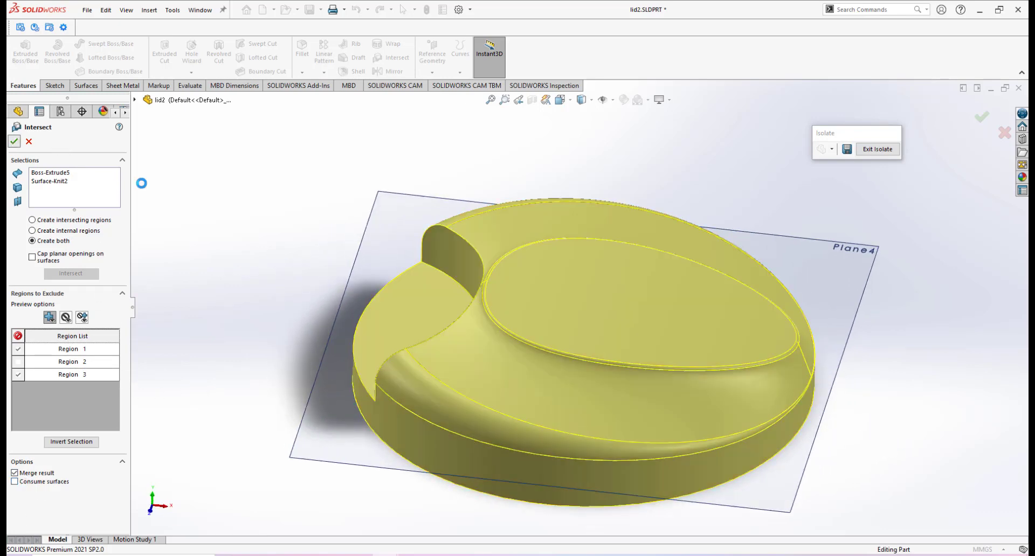
{"action": "mouse_move", "coordinate": [593, 372]}
{"action": "middle_mouse_down"}
{"action": "mouse_move", "coordinate": [601, 356]}
{"action": "mouse_move", "coordinate": [631, 352]}
{"action": "mouse_move", "coordinate": [568, 354]}
{"action": "mouse_move", "coordinate": [575, 365]}
{"action": "mouse_move", "coordinate": [593, 355]}
{"action": "mouse_move", "coordinate": [587, 371]}
{"action": "mouse_move", "coordinate": [596, 364]}
{"action": "middle_mouse_up"}
{"action": "left_click", "coordinate": [883, 150]}
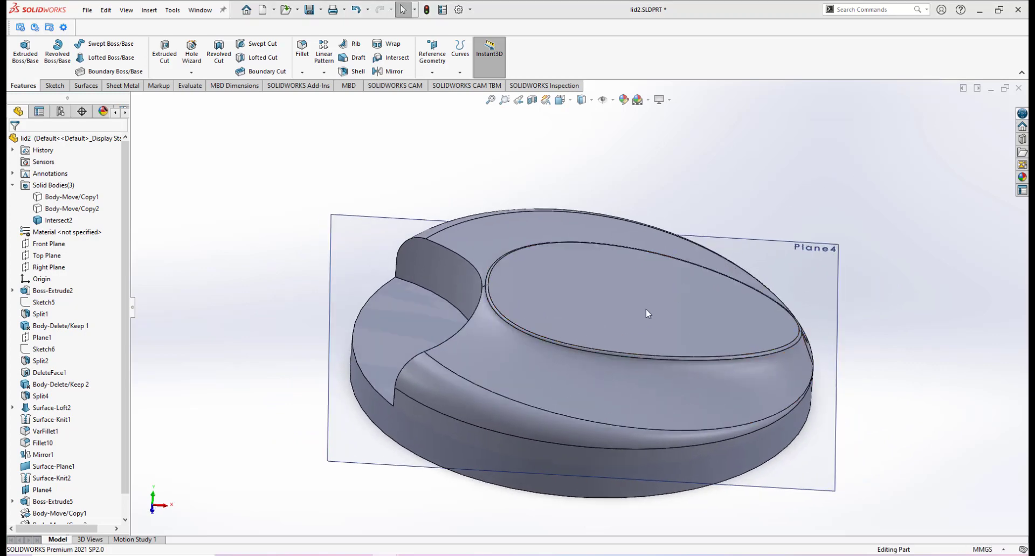
Isolate the copied block and copied lid bodies, hiding the notched lid
{"action": "middle_click_drag", "start_coordinate": [619, 349], "coordinate": [629, 286]}
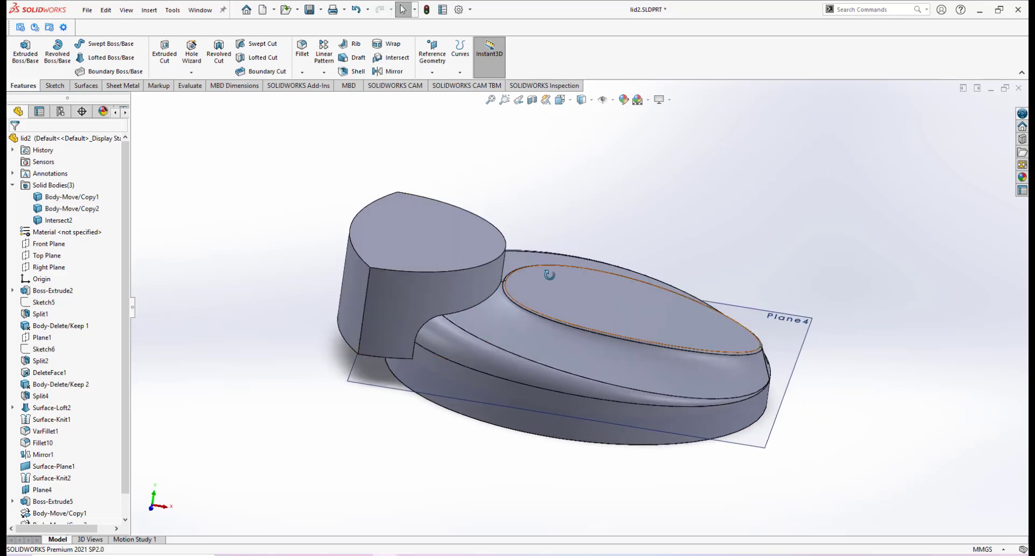
{"action": "middle_click_drag", "start_coordinate": [550, 277], "coordinate": [516, 271]}
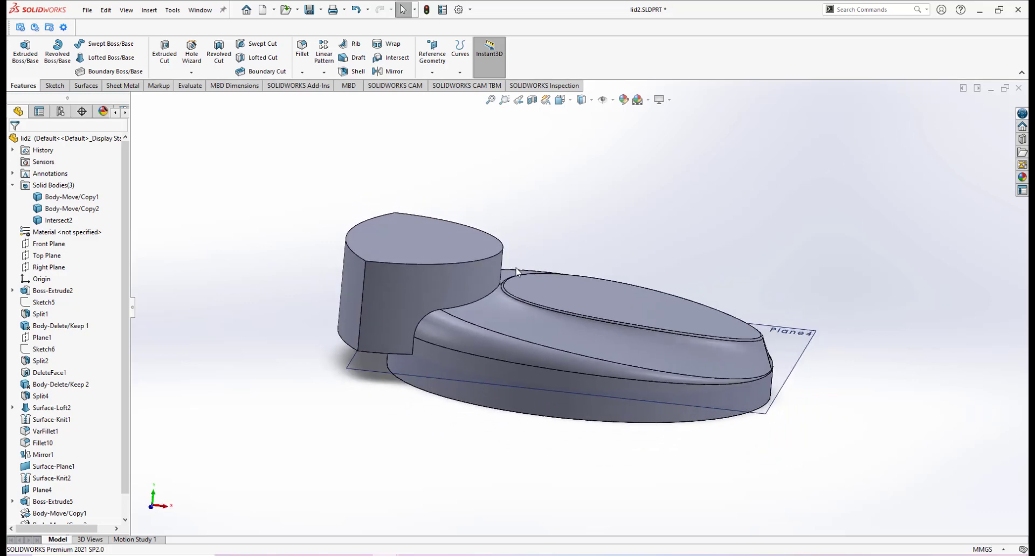
{"action": "left_click", "coordinate": [393, 238]}
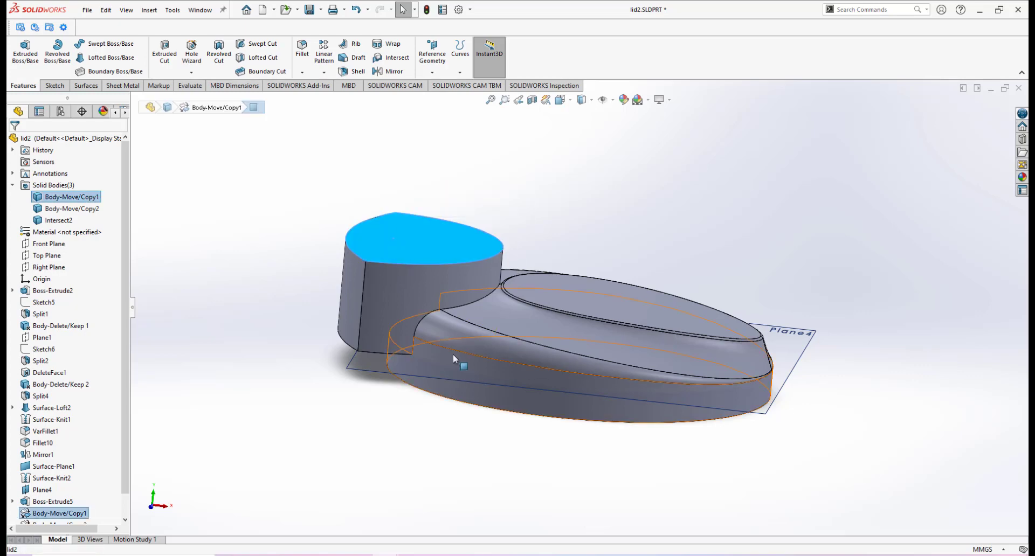
{"action": "left_click", "coordinate": [86, 209], "text": "ctrl"}
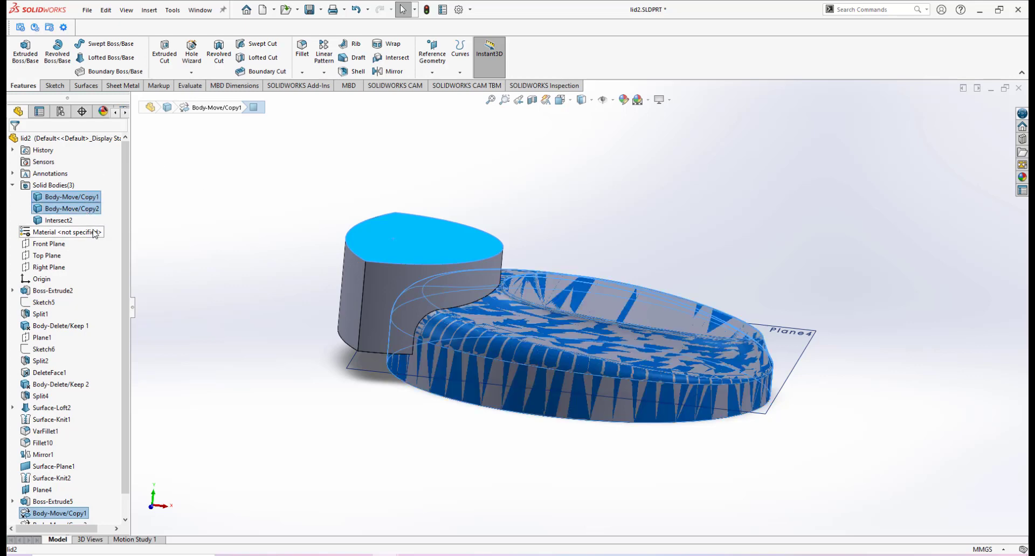
{"action": "right_click", "coordinate": [427, 247]}
{"action": "left_click", "coordinate": [455, 410]}
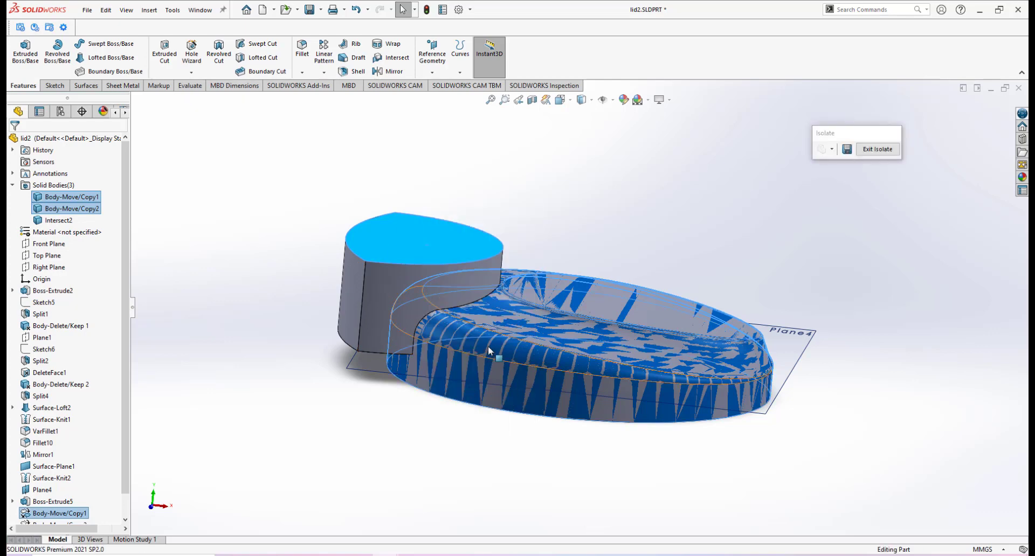
{"action": "key", "text": "Escape"}
{"action": "middle_click_drag", "start_coordinate": [551, 286], "coordinate": [863, 203]}
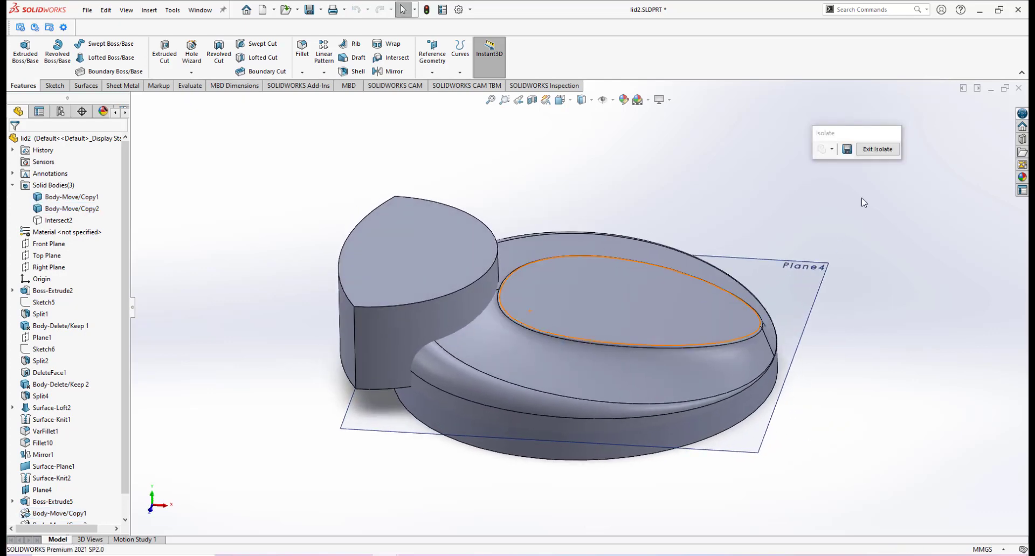
Intersect the copied block with the copied lid body, using the Create both option to generate the regions
{"action": "left_click_drag", "start_coordinate": [868, 131], "coordinate": [908, 65]}
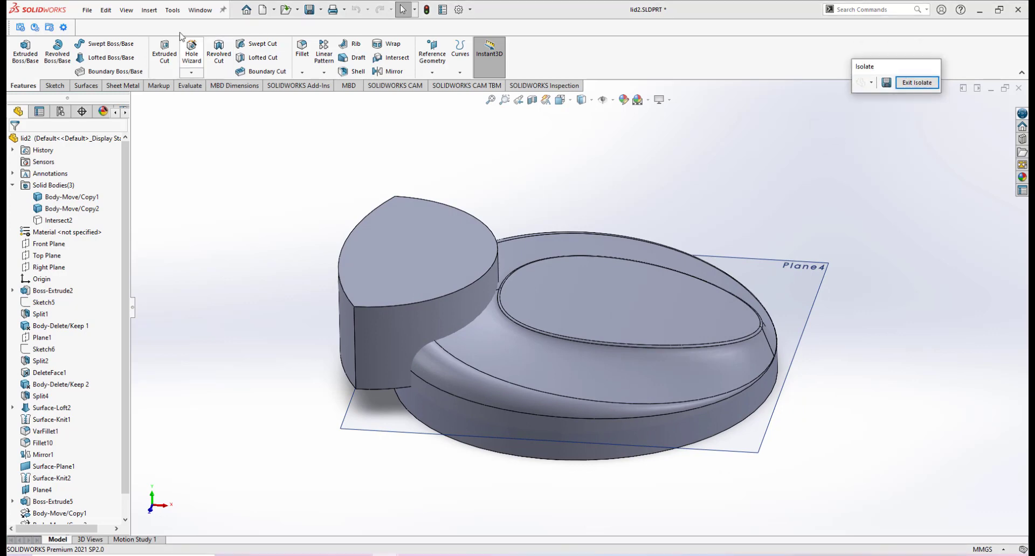
{"action": "left_click", "coordinate": [151, 10]}
{"action": "mouse_move", "coordinate": [178, 53]}
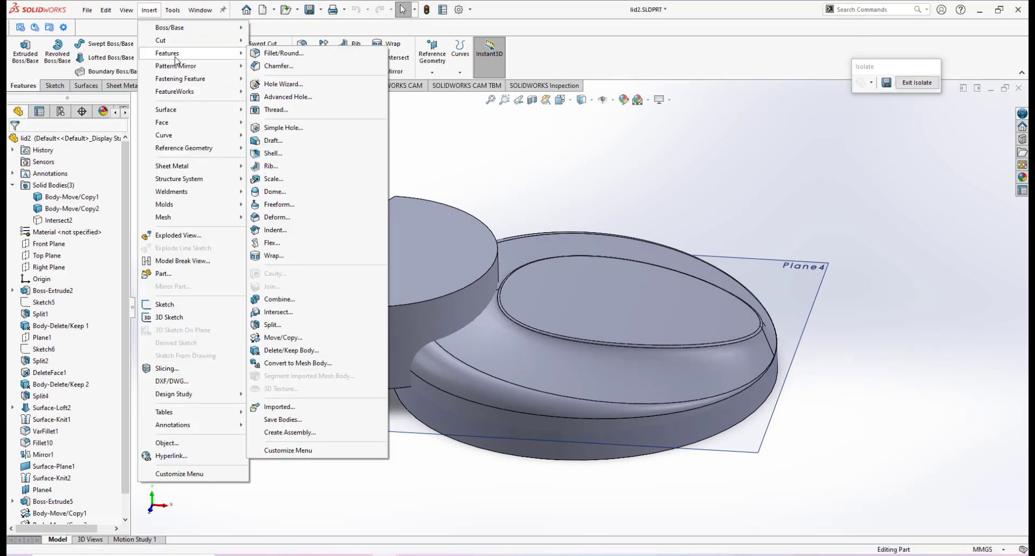
{"action": "left_click", "coordinate": [291, 313]}
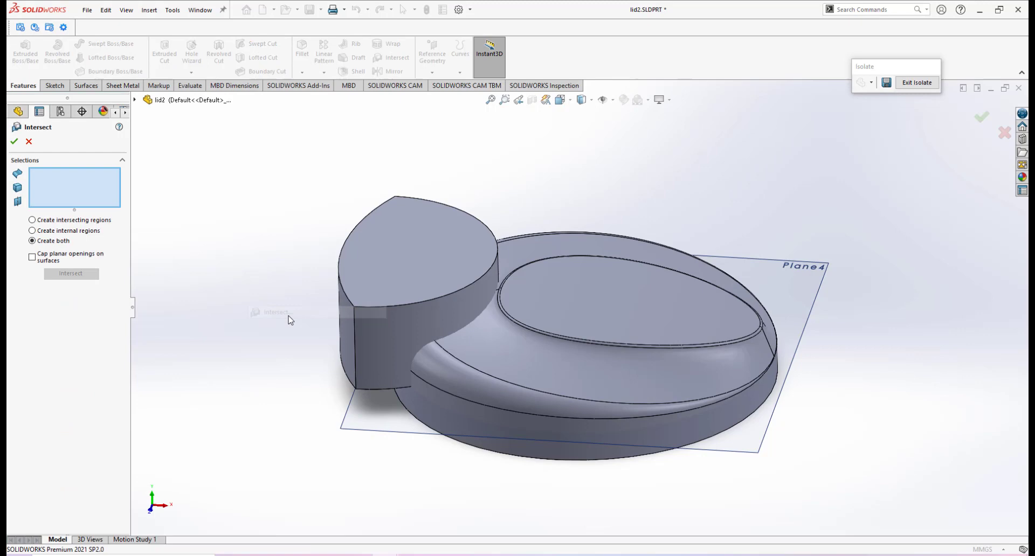
{"action": "left_click", "coordinate": [360, 289]}
{"action": "left_click", "coordinate": [549, 374]}
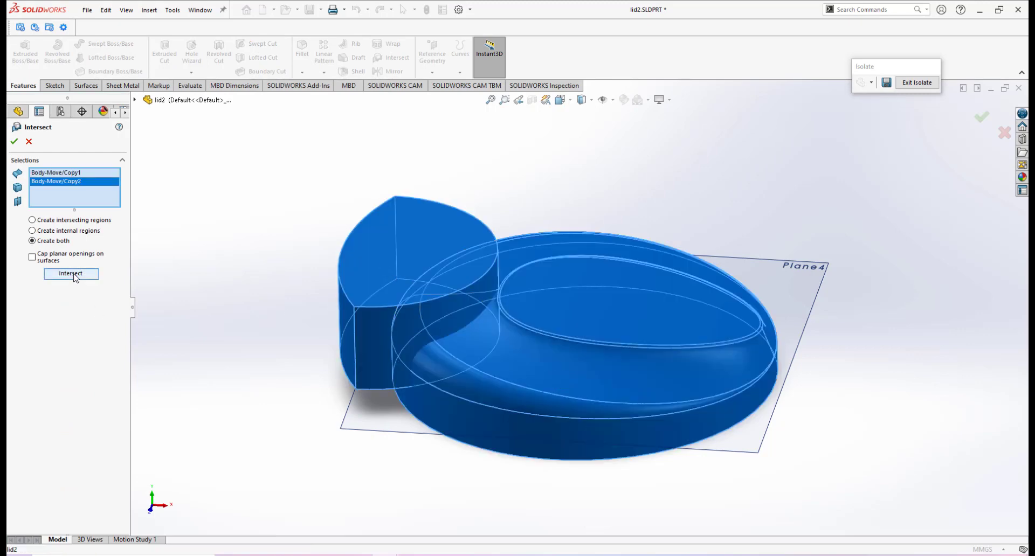
{"action": "left_click", "coordinate": [71, 274]}
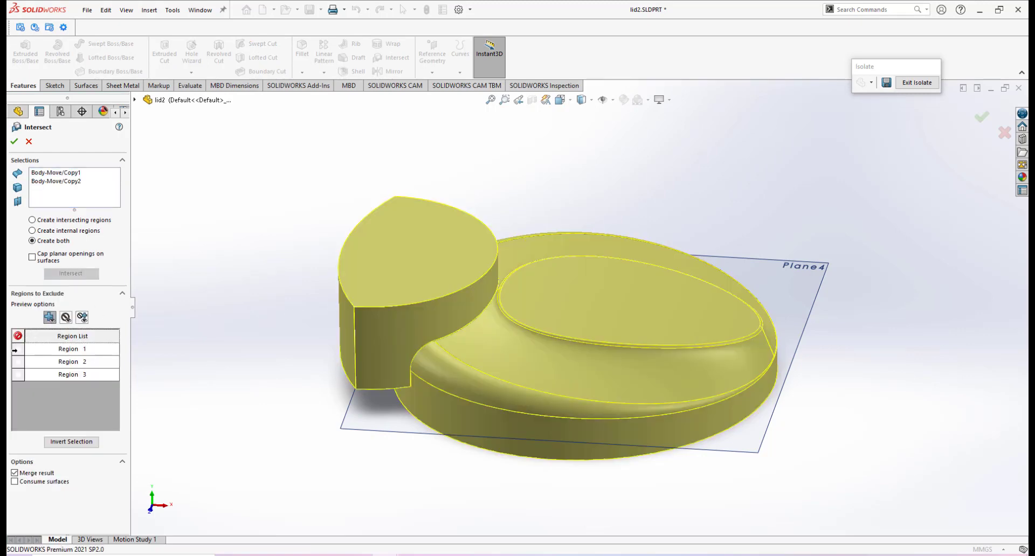
Exclude Regions 1 and 2 so only the overlapping handle piece is kept, and end the isolation
{"action": "left_click", "coordinate": [17, 349]}
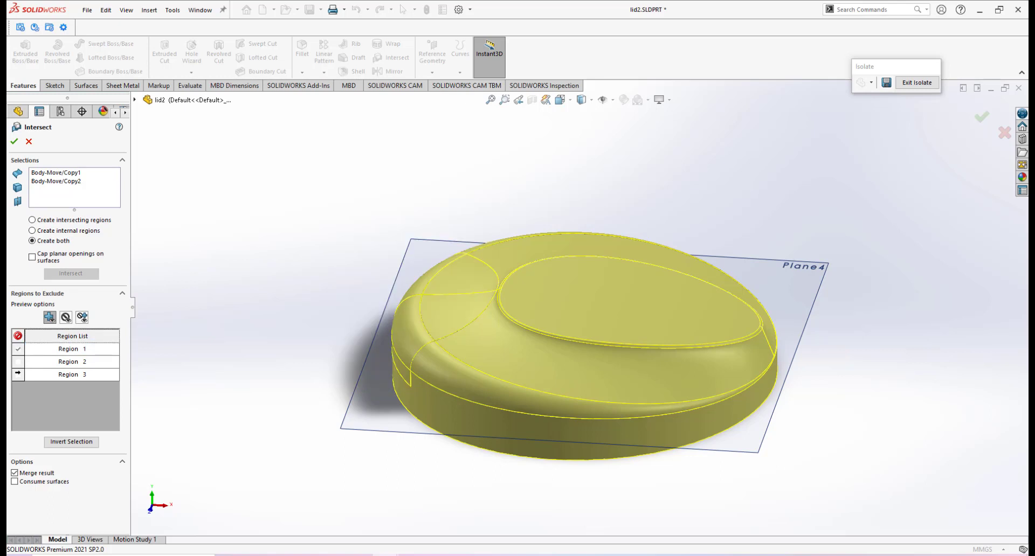
{"action": "left_click", "coordinate": [18, 375]}
{"action": "left_click", "coordinate": [18, 362]}
{"action": "mouse_move", "coordinate": [534, 324]}
{"action": "middle_mouse_down"}
{"action": "mouse_move", "coordinate": [582, 268]}
{"action": "mouse_move", "coordinate": [536, 326]}
{"action": "middle_mouse_up"}
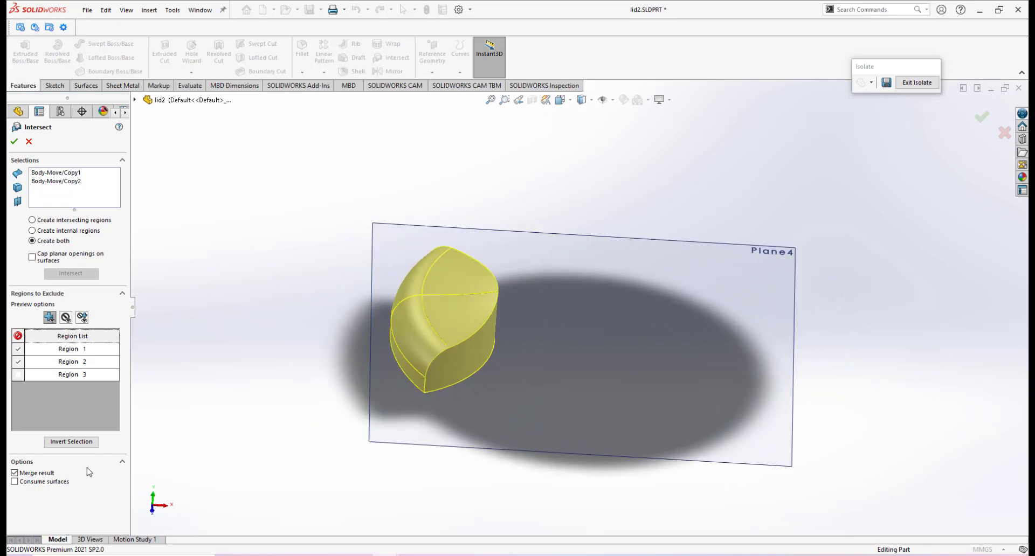
{"action": "left_click", "coordinate": [14, 142]}
{"action": "mouse_move", "coordinate": [546, 273]}
{"action": "middle_mouse_down"}
{"action": "mouse_move", "coordinate": [578, 231]}
{"action": "mouse_move", "coordinate": [539, 276]}
{"action": "middle_mouse_up"}
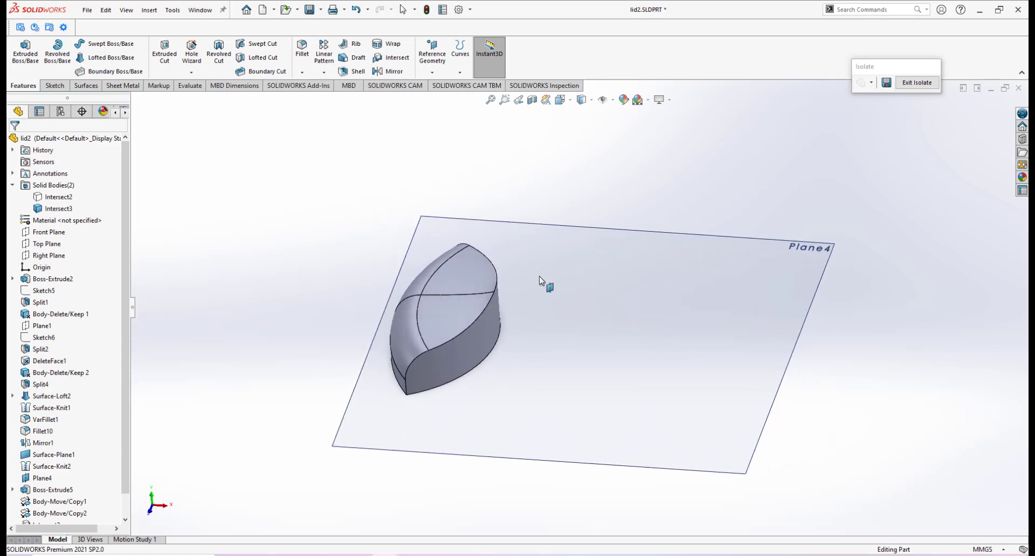
{"action": "left_click", "coordinate": [919, 84]}
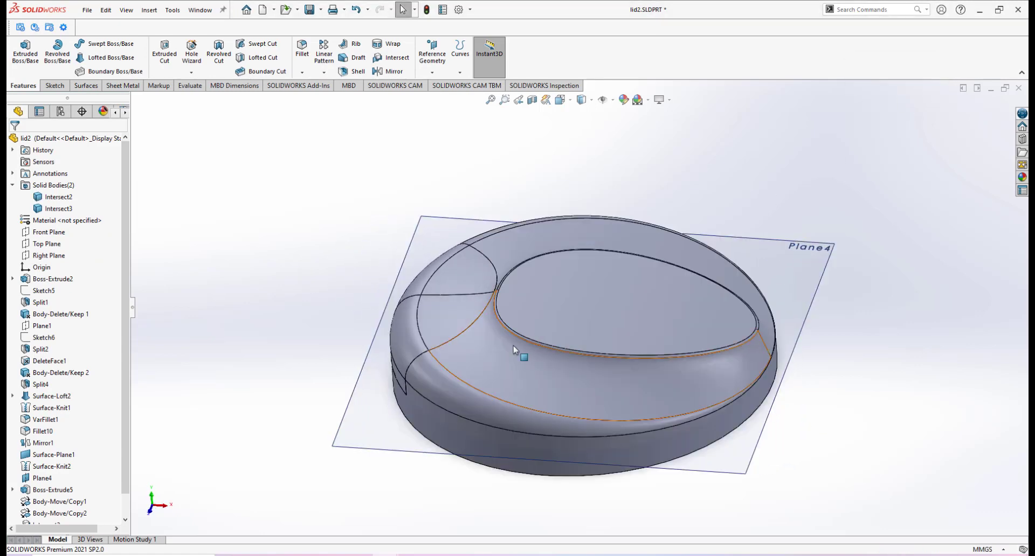
Isolate the main lid body to examine its notch, and restore the full view
{"action": "mouse_move", "coordinate": [520, 351]}
{"action": "middle_mouse_down"}
{"action": "mouse_move", "coordinate": [550, 271]}
{"action": "mouse_move", "coordinate": [507, 345]}
{"action": "middle_mouse_up"}
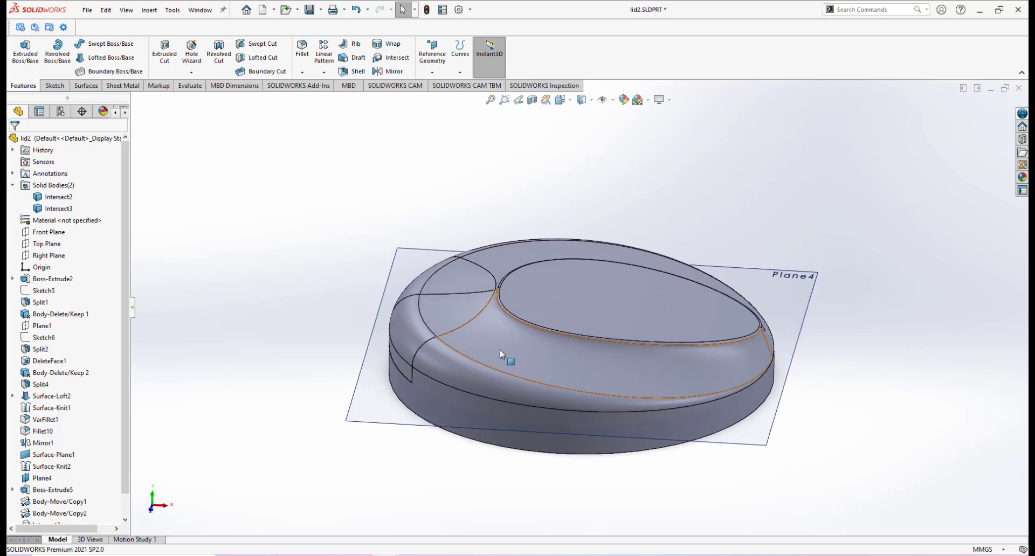
{"action": "left_click", "coordinate": [500, 347]}
{"action": "right_click", "coordinate": [500, 348]}
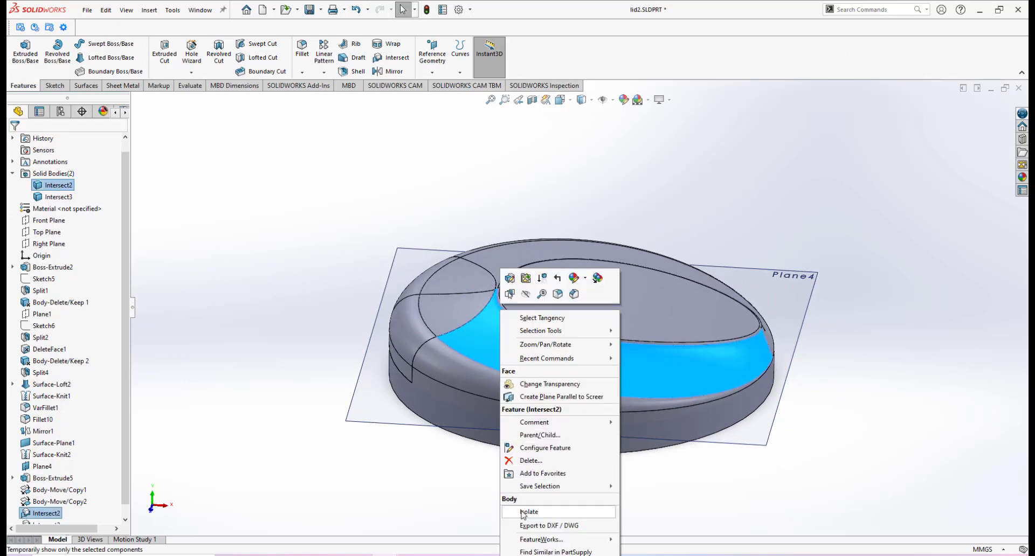
{"action": "left_click", "coordinate": [522, 511]}
{"action": "mouse_move", "coordinate": [526, 340]}
{"action": "middle_mouse_down"}
{"action": "mouse_move", "coordinate": [472, 362]}
{"action": "mouse_move", "coordinate": [530, 343]}
{"action": "middle_mouse_up"}
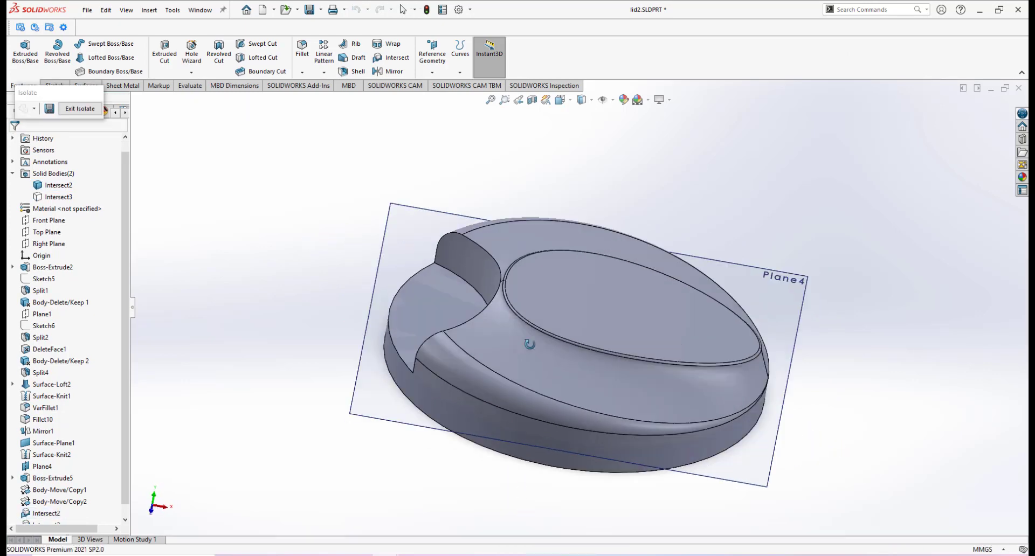
{"action": "left_click", "coordinate": [80, 108]}
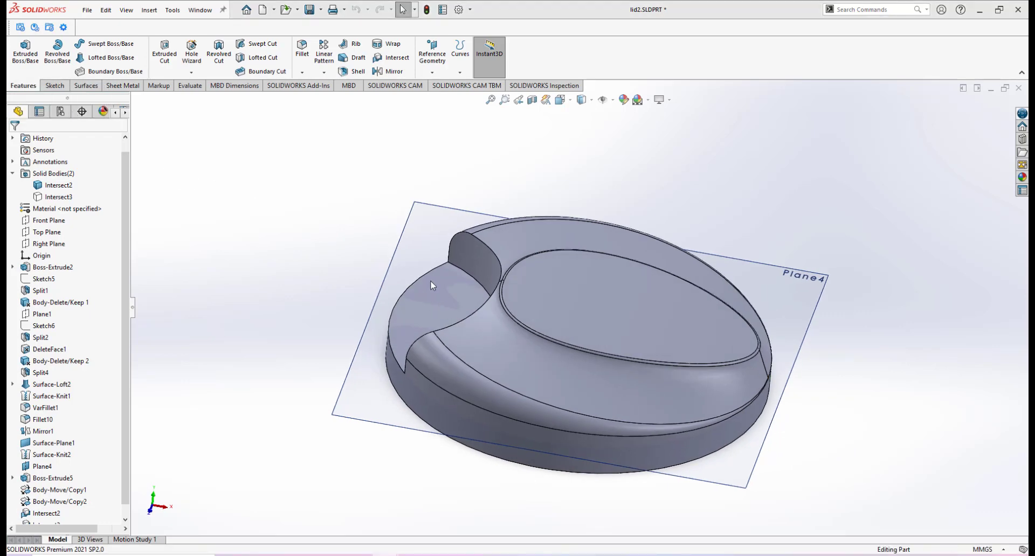
Isolate the separate handle piece to examine its shape, and restore the full view
{"action": "left_click", "coordinate": [445, 271]}
{"action": "right_click", "coordinate": [446, 271]}
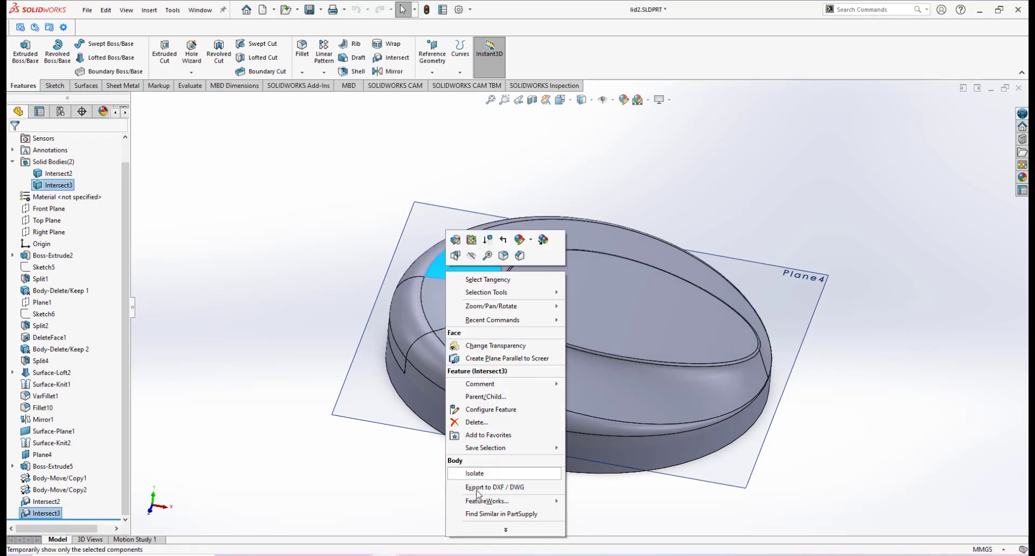
{"action": "left_click", "coordinate": [475, 473]}
{"action": "middle_click_drag", "start_coordinate": [485, 393], "coordinate": [442, 378]}
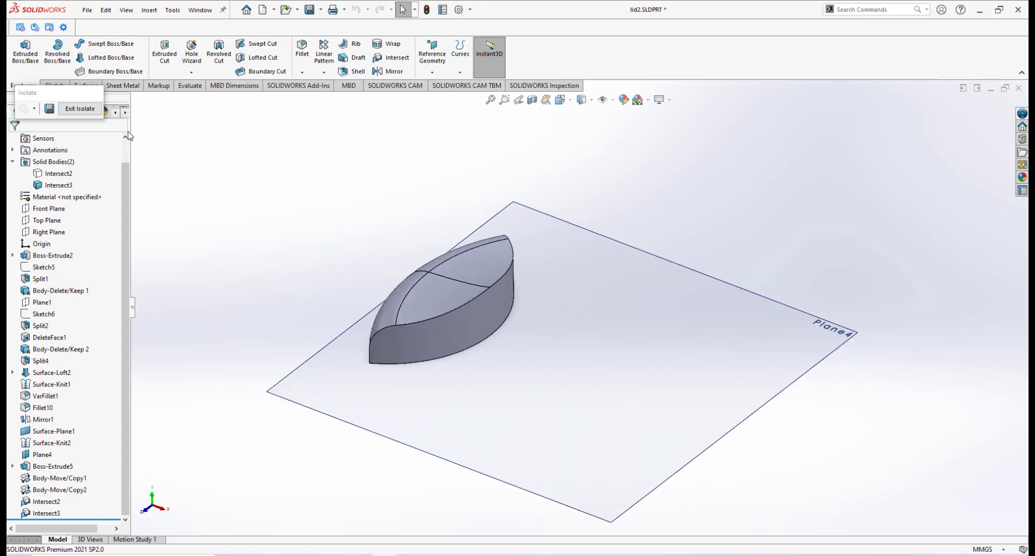
{"action": "left_click_drag", "start_coordinate": [72, 98], "coordinate": [781, 145]}
{"action": "left_click", "coordinate": [789, 155]}
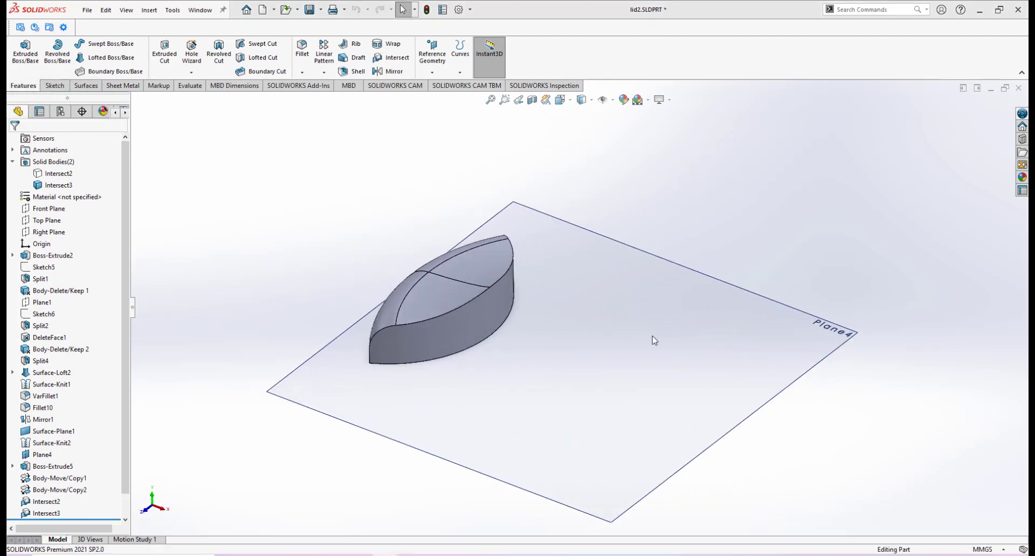
Save the part and select the curved upper face of the main lid body
{"action": "scroll", "coordinate": [651, 346], "scroll_direction": "up", "scroll_amount": 3}
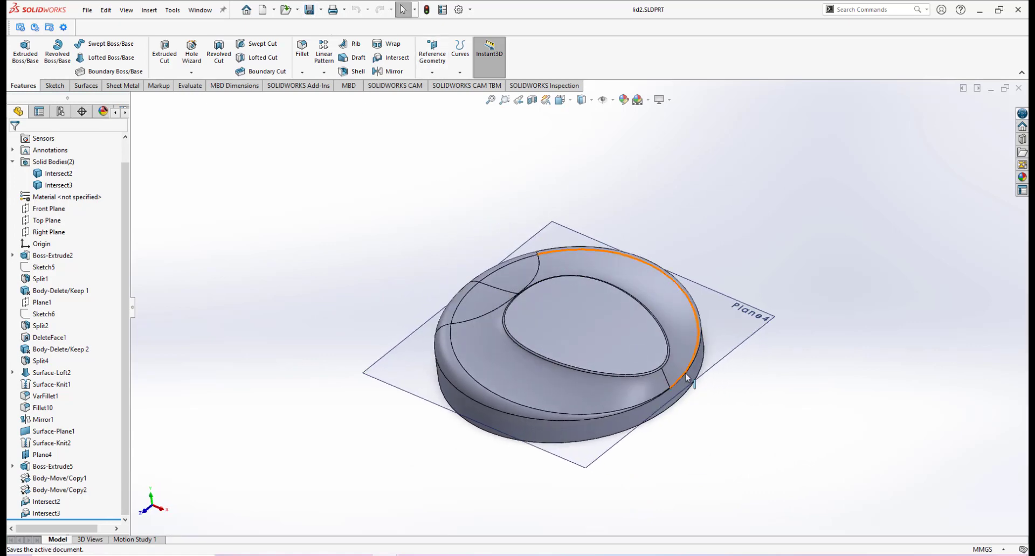
{"action": "middle_click_drag", "start_coordinate": [576, 351], "coordinate": [542, 335]}
{"action": "scroll", "coordinate": [541, 335], "scroll_direction": "down", "scroll_amount": 3}
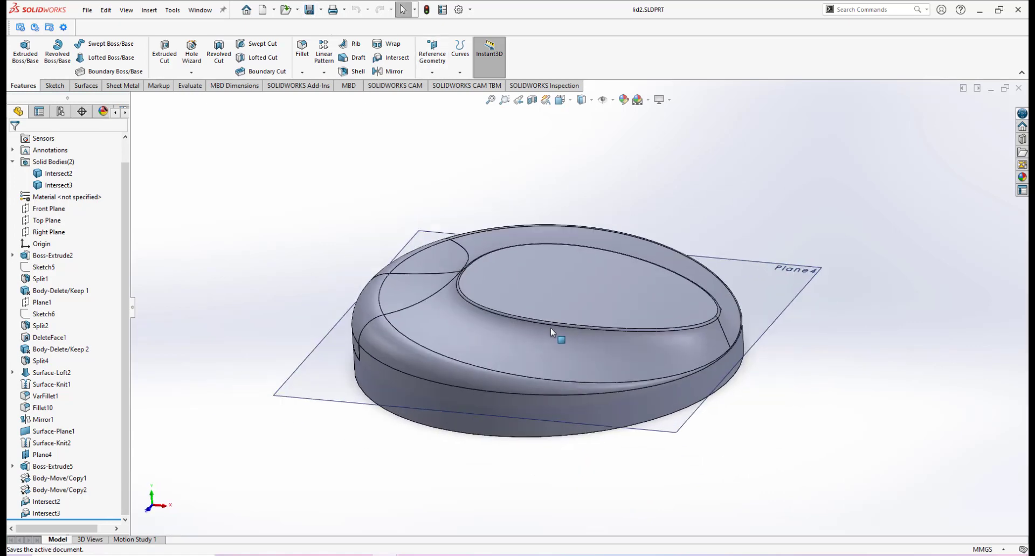
{"action": "left_click", "coordinate": [494, 337]}
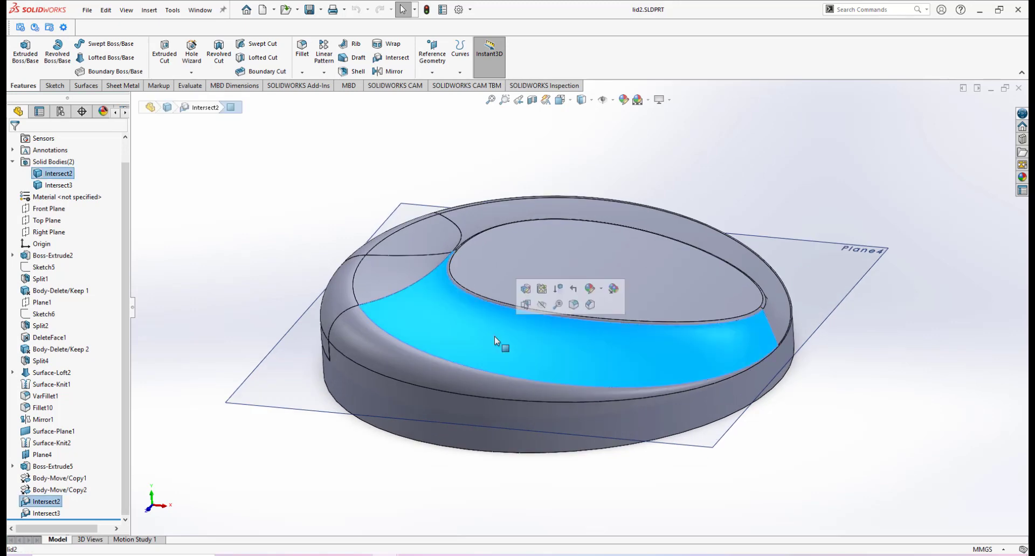
Isolate the main lid body and examine its handle notch
{"action": "right_click", "coordinate": [495, 338]}
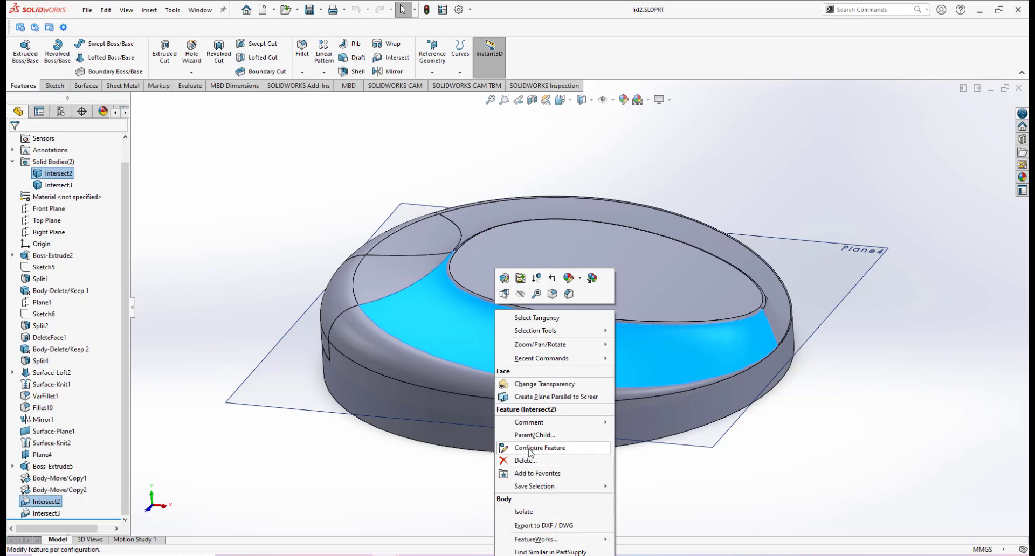
{"action": "left_click", "coordinate": [521, 512]}
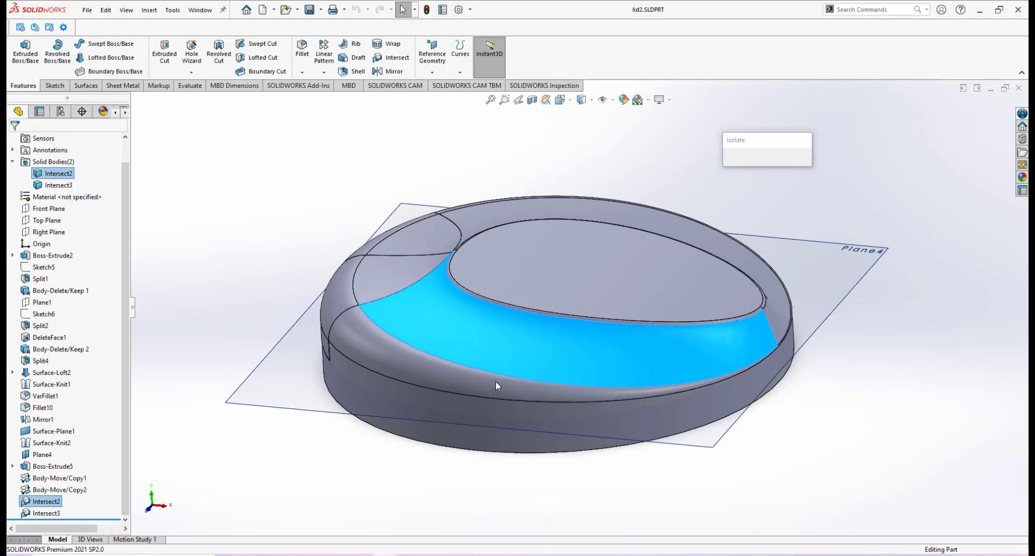
{"action": "middle_click_drag", "start_coordinate": [491, 372], "coordinate": [501, 342]}
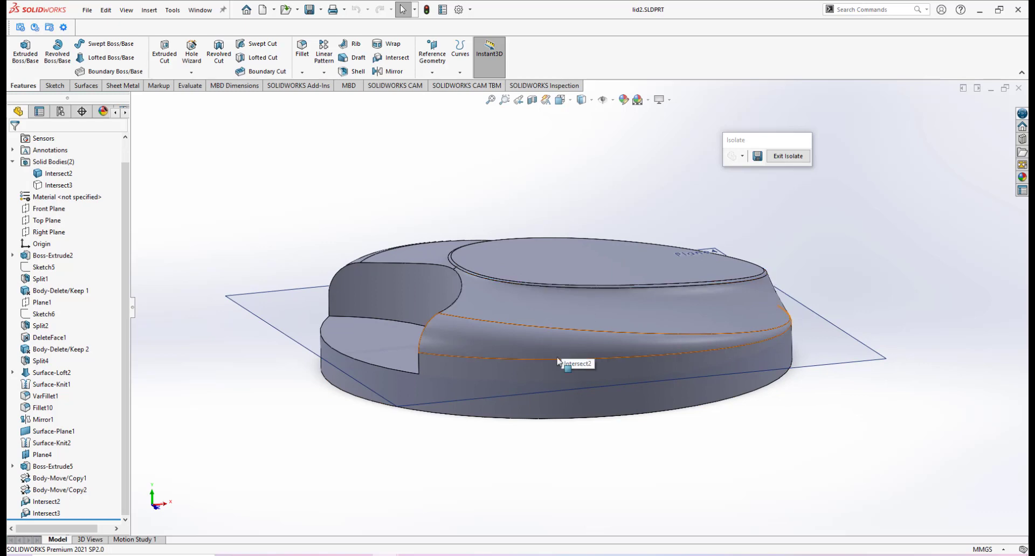
{"action": "middle_click_drag", "start_coordinate": [541, 374], "coordinate": [531, 331]}
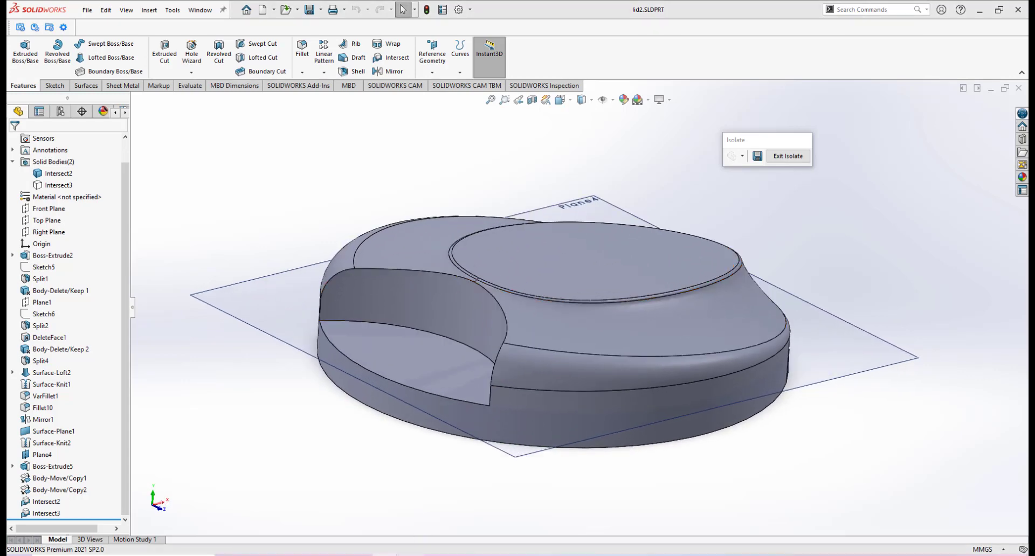
Switch to the photo viewer to check the handle notch in IMG_20221213_122449.jpg, and return to SOLIDWORKS
{"action": "mouse_move", "coordinate": [412, 554]}
{"action": "left_click", "coordinate": [507, 470]}
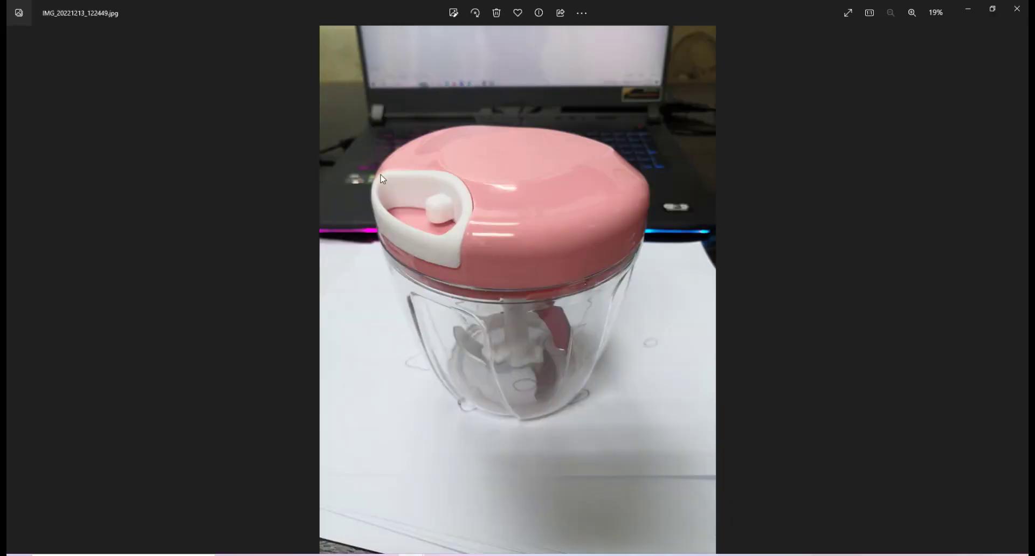
{"action": "mouse_move", "coordinate": [385, 554]}
{"action": "left_click", "coordinate": [474, 481]}
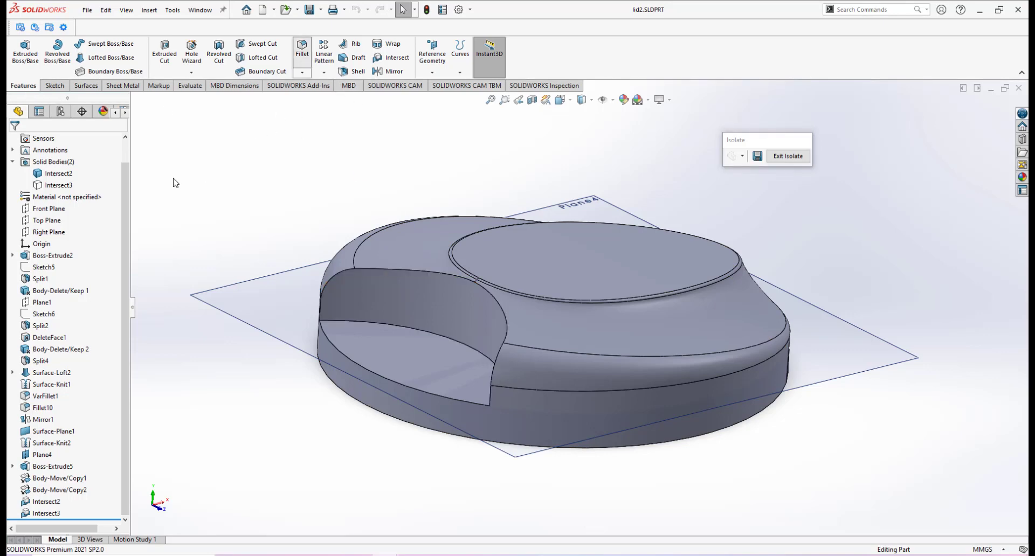
Fillet the notch's upper rim edge and its lower floor edge with a 1 mm symmetric radius
{"action": "left_click", "coordinate": [302, 49]}
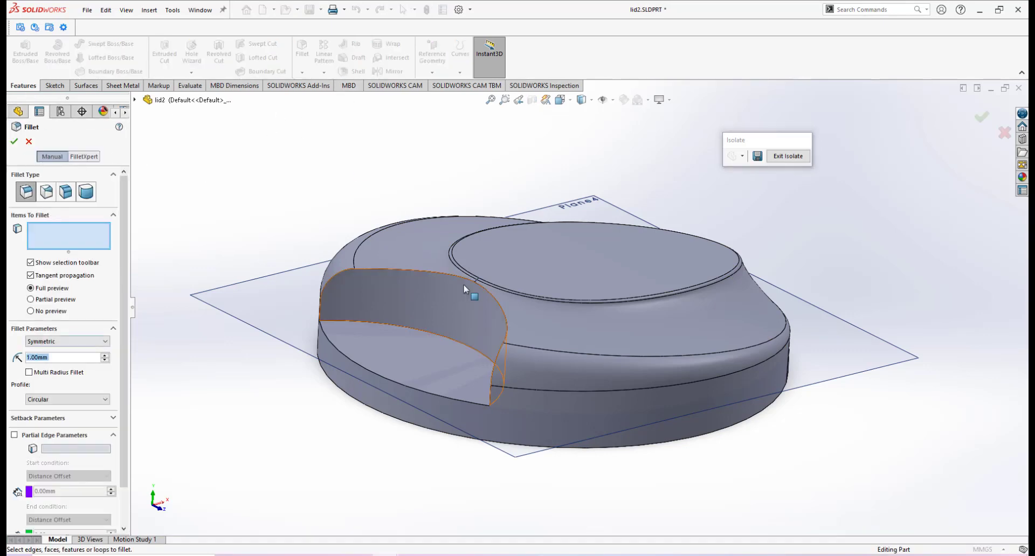
{"action": "left_click", "coordinate": [500, 351]}
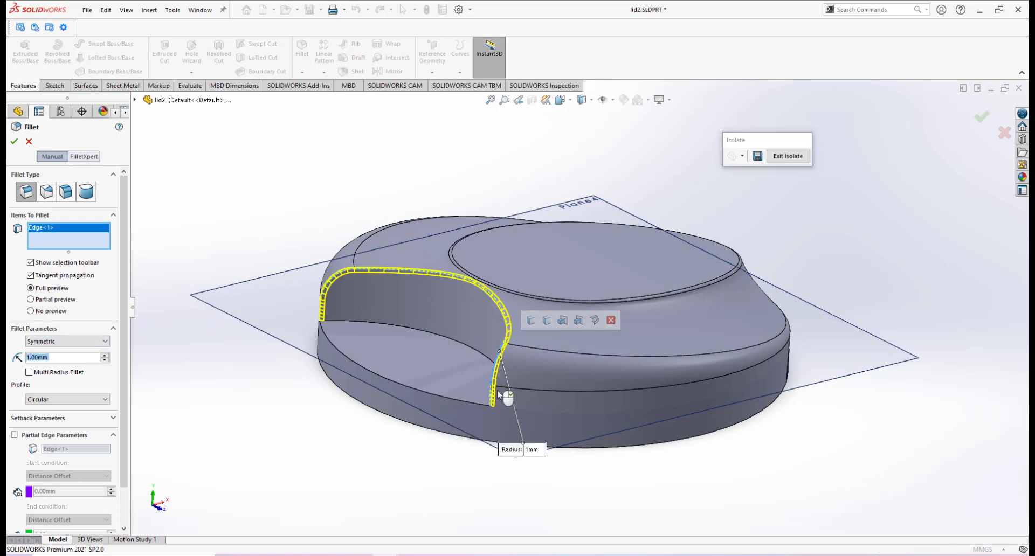
{"action": "middle_click_drag", "start_coordinate": [493, 396], "coordinate": [509, 360]}
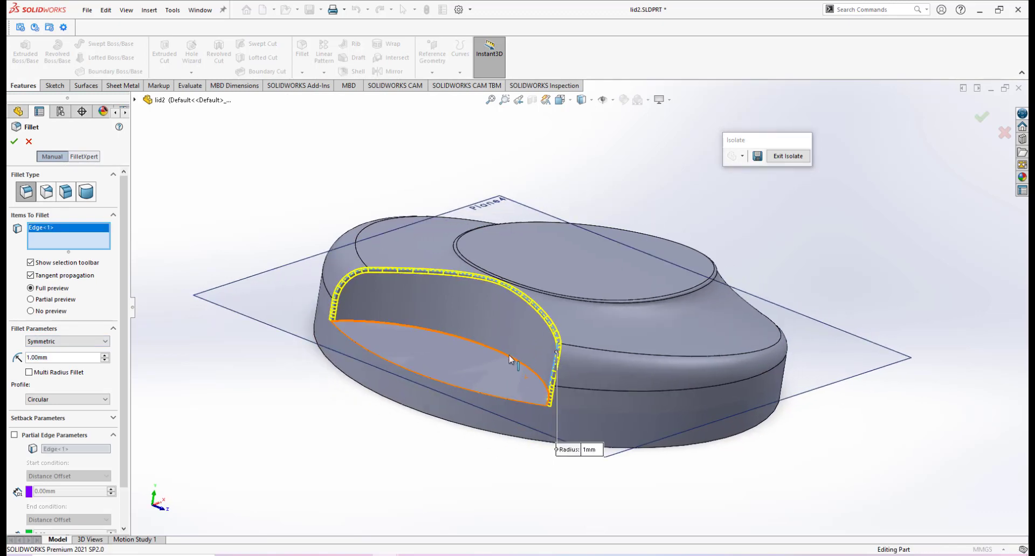
{"action": "left_click", "coordinate": [509, 362]}
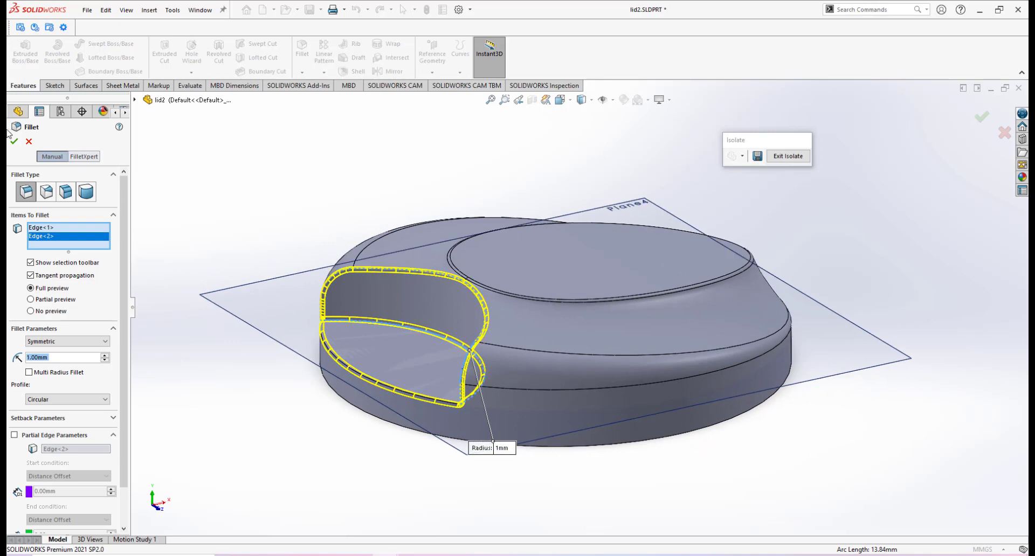
{"action": "middle_click_drag", "start_coordinate": [389, 266], "coordinate": [397, 303]}
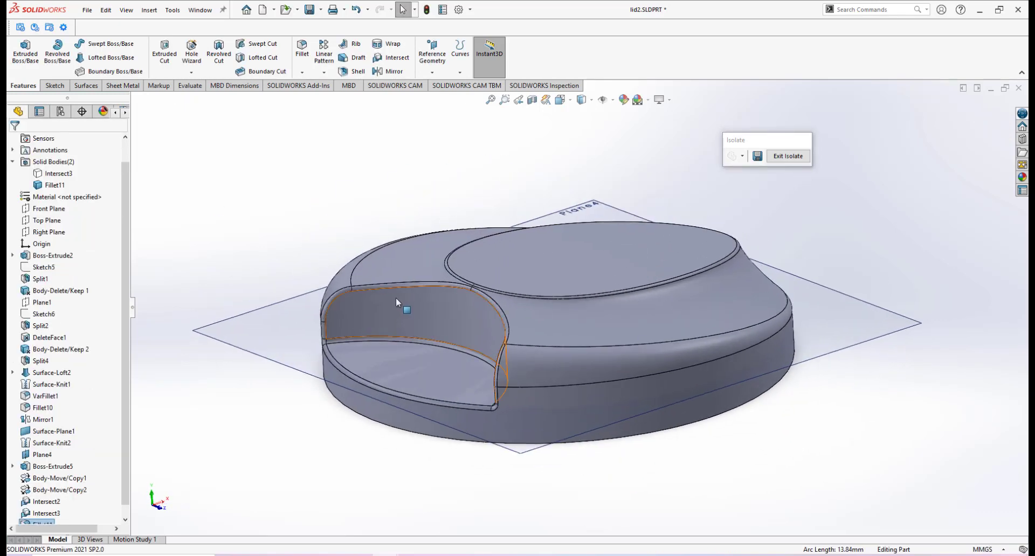
Delete the flat bottom face of the lid with the Delete option, leaving an open surface body
{"action": "middle_click_drag", "start_coordinate": [540, 327], "coordinate": [356, 312]}
{"action": "middle_click_drag", "start_coordinate": [458, 311], "coordinate": [520, 351]}
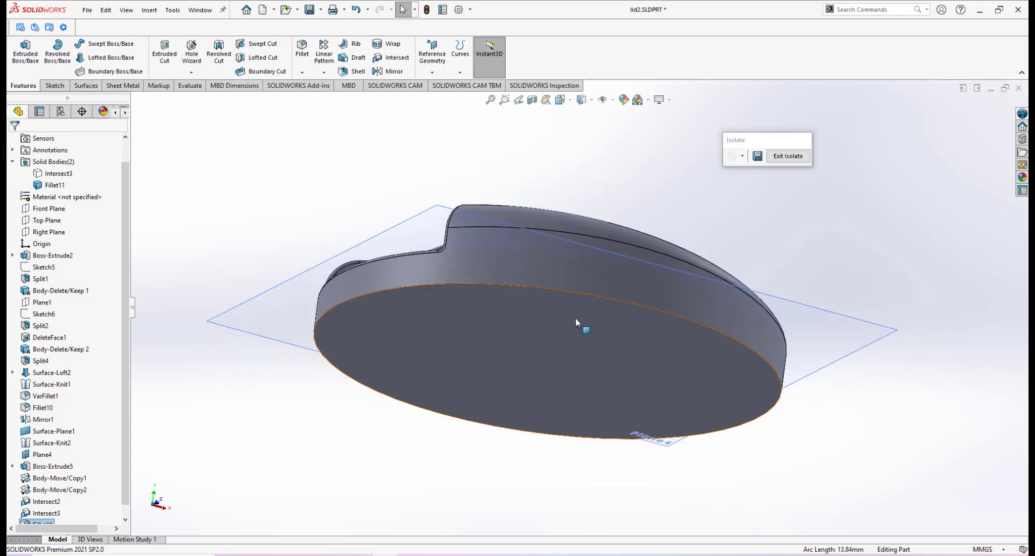
{"action": "middle_click_drag", "start_coordinate": [575, 318], "coordinate": [550, 314]}
{"action": "scroll", "coordinate": [548, 315], "scroll_direction": "down", "scroll_amount": 1}
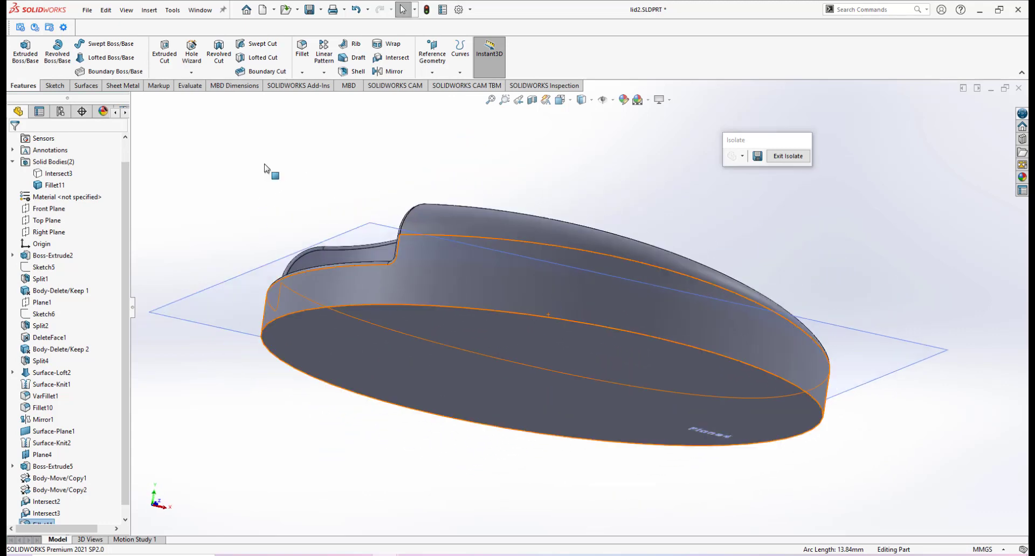
{"action": "left_click", "coordinate": [87, 87]}
{"action": "left_click", "coordinate": [353, 48]}
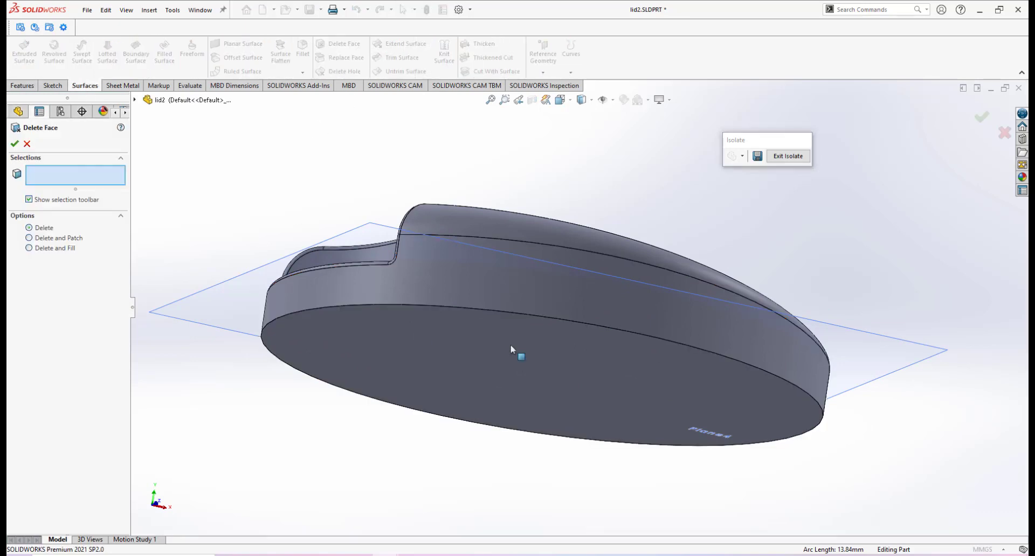
{"action": "left_click", "coordinate": [521, 354]}
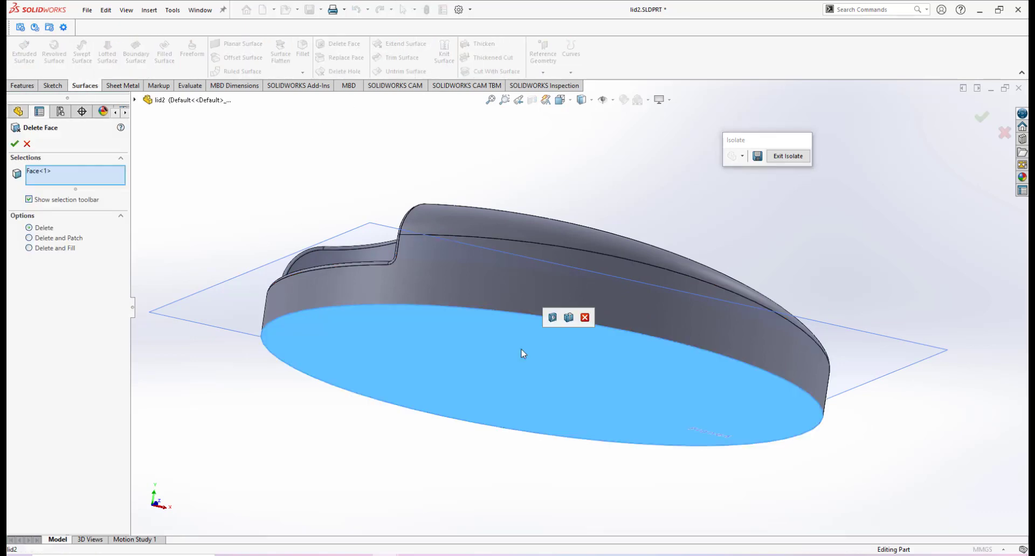
{"action": "left_click", "coordinate": [14, 143]}
Set up a 1.50 mm Thicken of the open lid surface on its outer side
{"action": "middle_click_drag", "start_coordinate": [536, 292], "coordinate": [532, 318]}
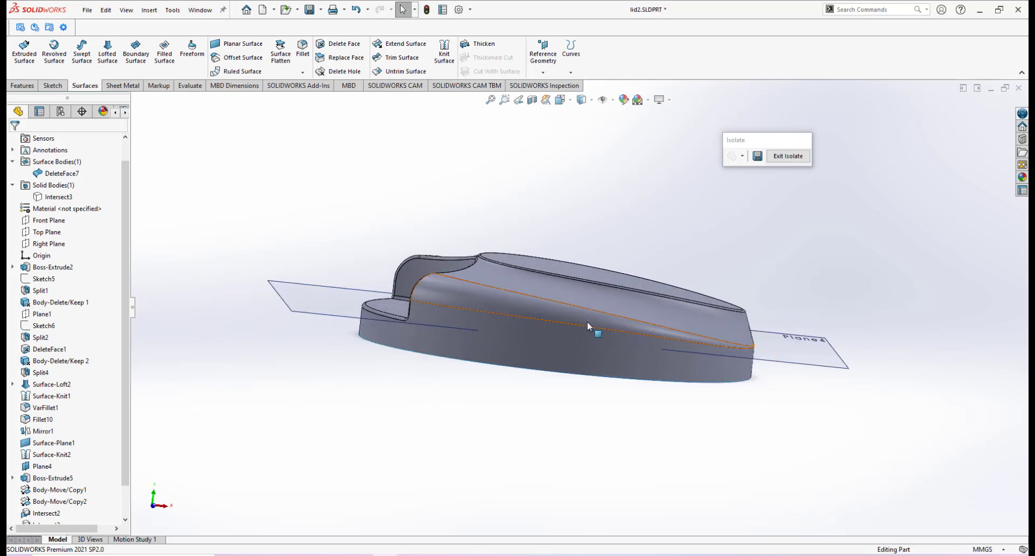
{"action": "scroll", "coordinate": [634, 311], "scroll_direction": "down", "scroll_amount": 2}
{"action": "middle_click_drag", "start_coordinate": [613, 322], "coordinate": [541, 252]}
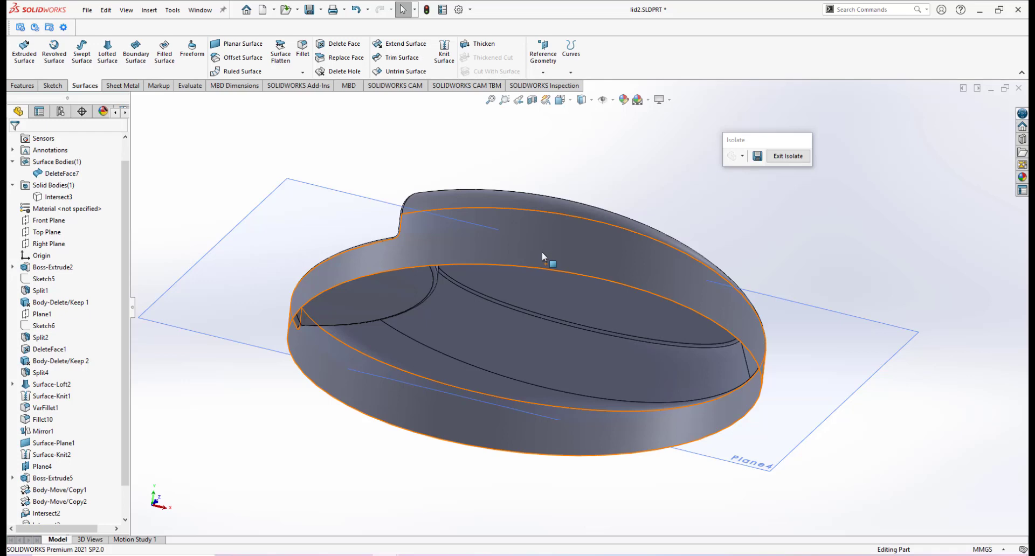
{"action": "middle_click_drag", "start_coordinate": [474, 247], "coordinate": [547, 411]}
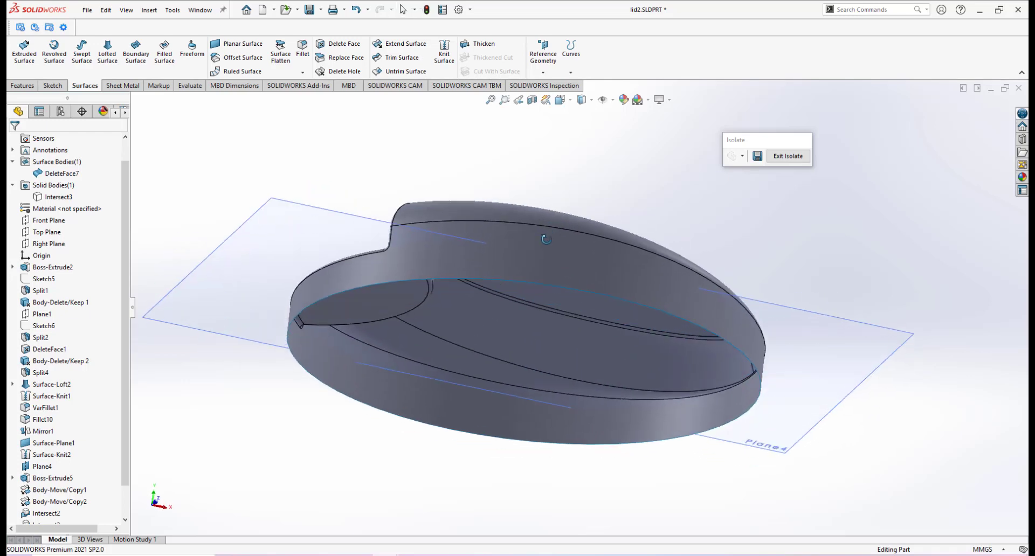
{"action": "mouse_move", "coordinate": [538, 316]}
{"action": "middle_mouse_down"}
{"action": "mouse_move", "coordinate": [534, 291]}
{"action": "mouse_move", "coordinate": [539, 334]}
{"action": "mouse_move", "coordinate": [545, 276]}
{"action": "mouse_move", "coordinate": [544, 302]}
{"action": "middle_mouse_up"}
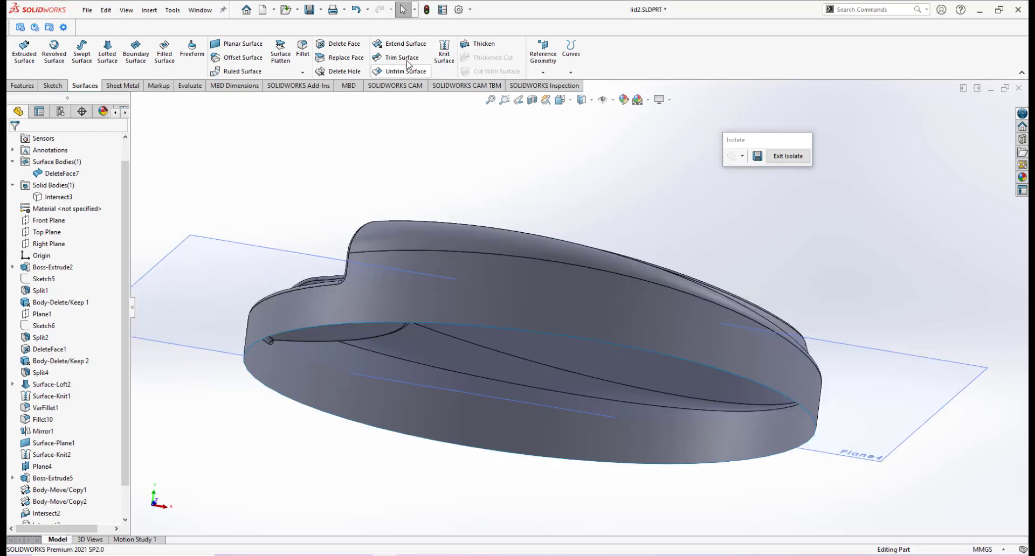
{"action": "left_click", "coordinate": [474, 46]}
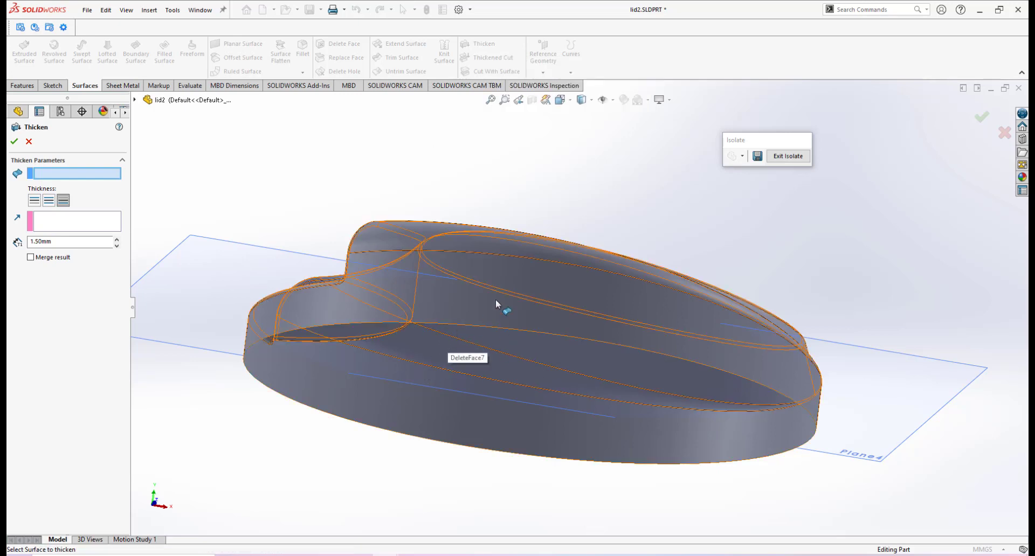
{"action": "mouse_move", "coordinate": [502, 299]}
{"action": "middle_mouse_down"}
{"action": "mouse_move", "coordinate": [480, 362]}
{"action": "mouse_move", "coordinate": [499, 248]}
{"action": "mouse_move", "coordinate": [507, 362]}
{"action": "mouse_move", "coordinate": [505, 307]}
{"action": "middle_mouse_up"}
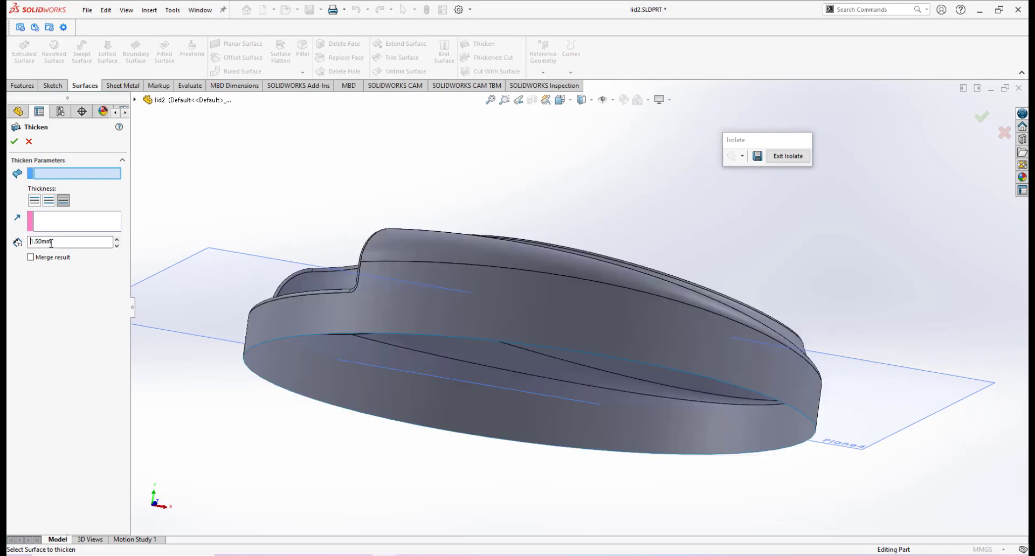
{"action": "left_click", "coordinate": [34, 201]}
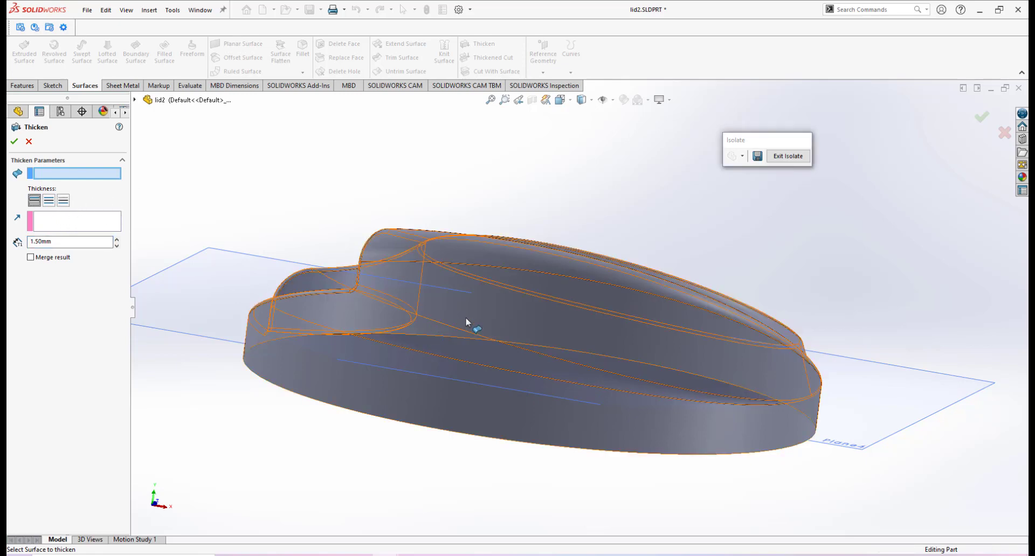
{"action": "left_click", "coordinate": [386, 329]}
Check the thickness preview, switch the 1.50 mm thickening to the inner side and create the solid lid shell
{"action": "middle_click_drag", "start_coordinate": [381, 331], "coordinate": [367, 237]}
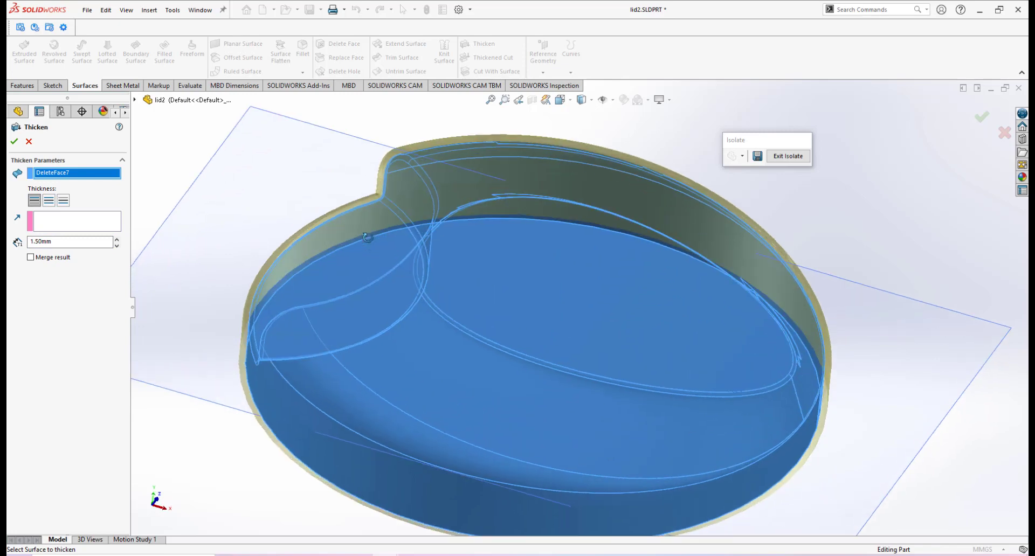
{"action": "middle_click_drag", "start_coordinate": [312, 294], "coordinate": [300, 224]}
{"action": "scroll", "coordinate": [304, 299], "scroll_direction": "down", "scroll_amount": 2}
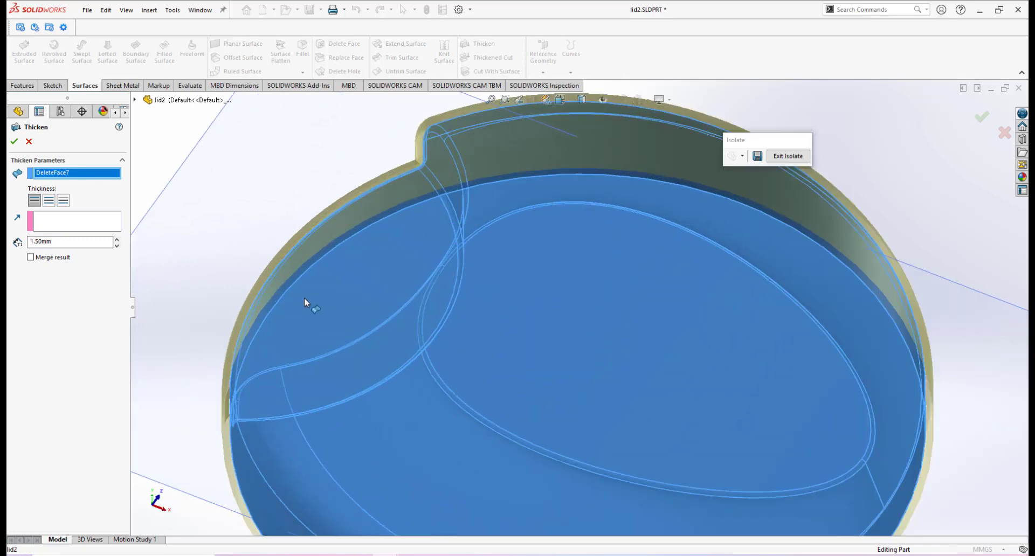
{"action": "scroll", "coordinate": [447, 323], "scroll_direction": "up", "scroll_amount": 3}
{"action": "middle_click_drag", "start_coordinate": [462, 317], "coordinate": [469, 302]}
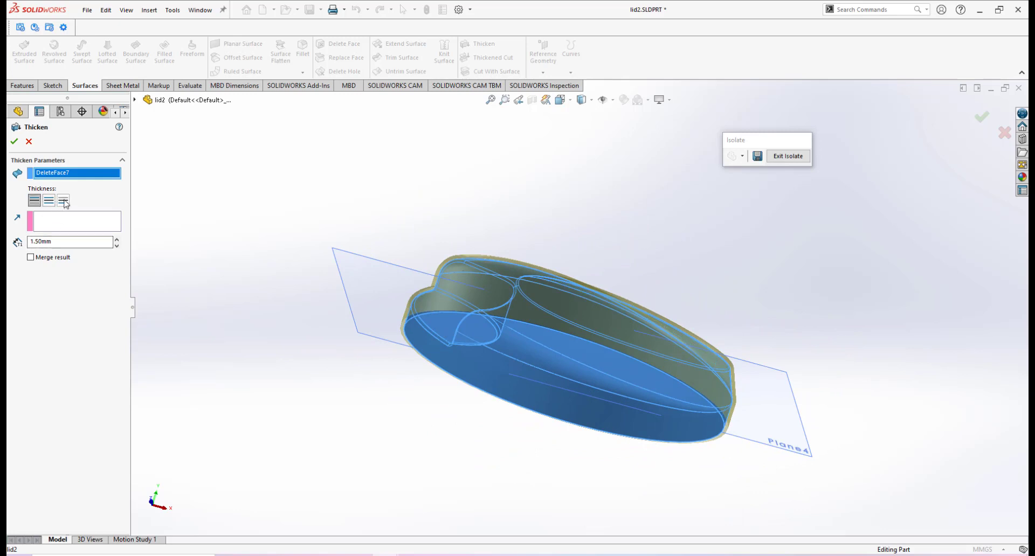
{"action": "left_click", "coordinate": [64, 200]}
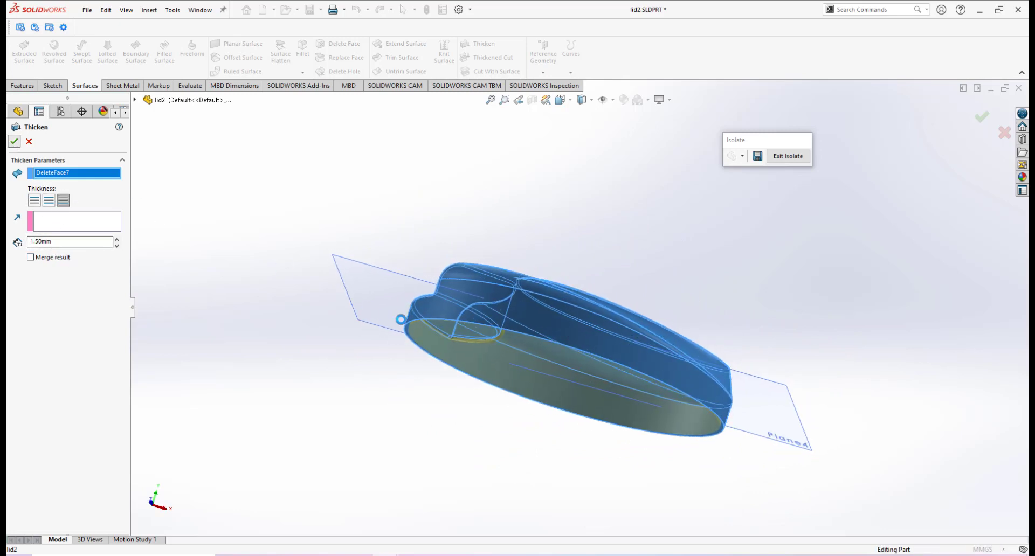
{"action": "key", "text": "Return"}
Compare the thickened lid with the photos IMG_20221213_160406.jpg and IMG_20221213_122449.jpg, and return to SOLIDWORKS
{"action": "middle_click_drag", "start_coordinate": [401, 319], "coordinate": [596, 388]}
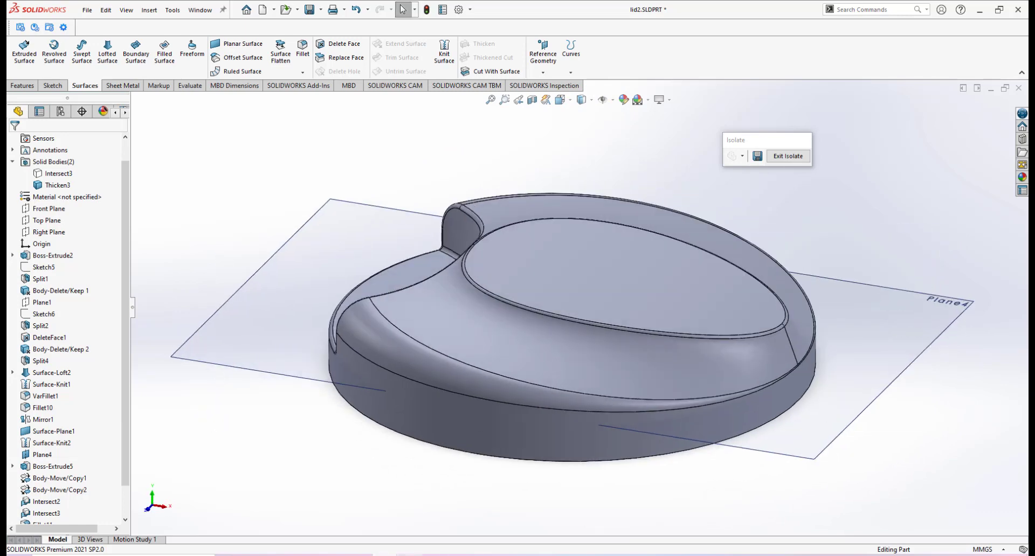
{"action": "mouse_move", "coordinate": [455, 502]}
{"action": "left_click", "coordinate": [420, 480]}
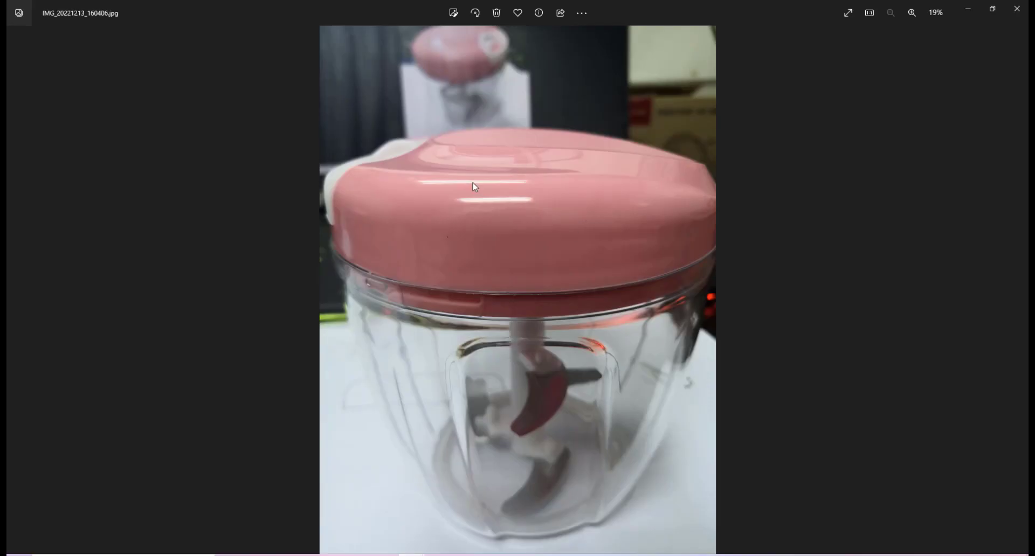
{"action": "mouse_move", "coordinate": [518, 552]}
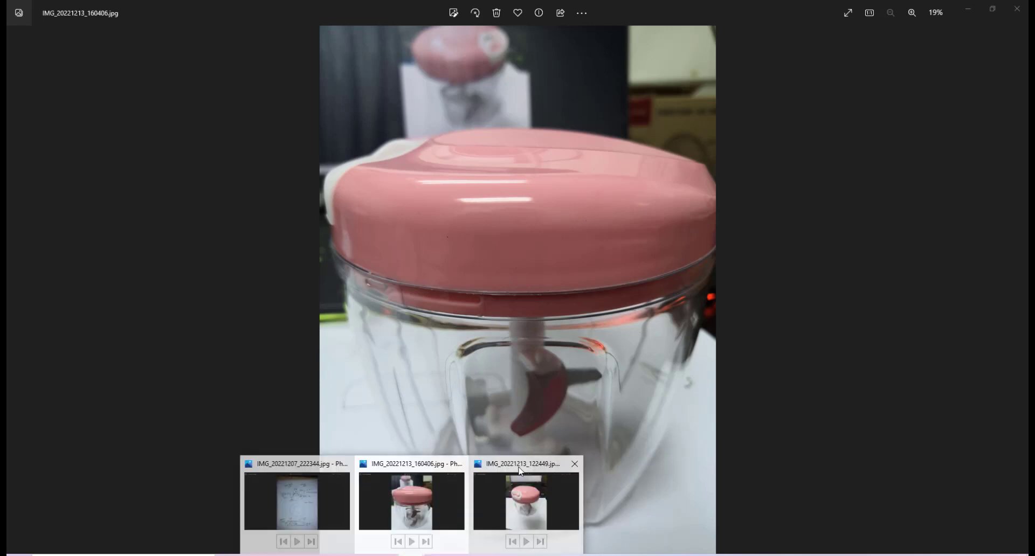
{"action": "left_click", "coordinate": [522, 471]}
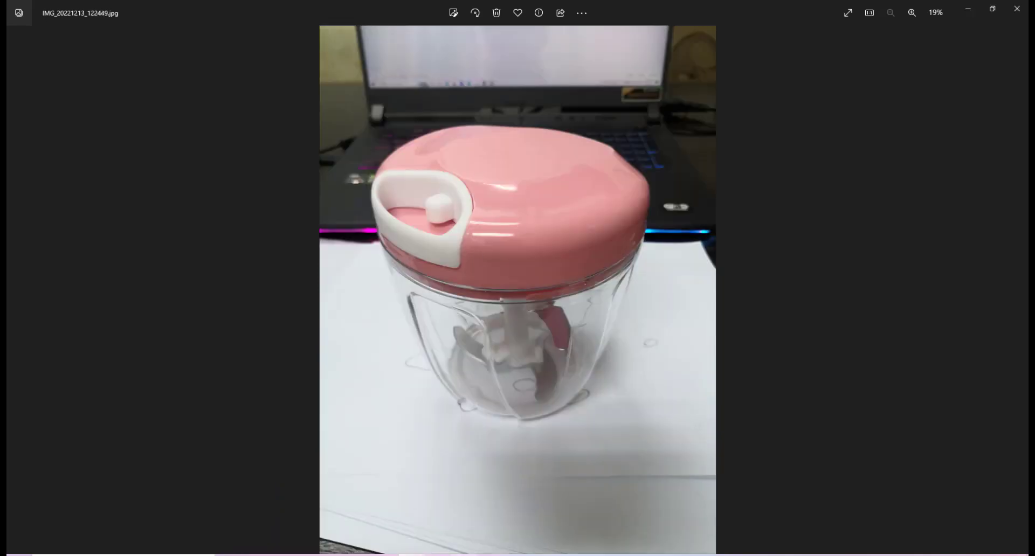
{"action": "mouse_move", "coordinate": [388, 554]}
{"action": "left_click", "coordinate": [469, 488]}
Inspect the lid's interior and wall in a temporary Front Plane section offset by -1 mm, and discard the section
{"action": "middle_click_drag", "start_coordinate": [505, 372], "coordinate": [547, 297]}
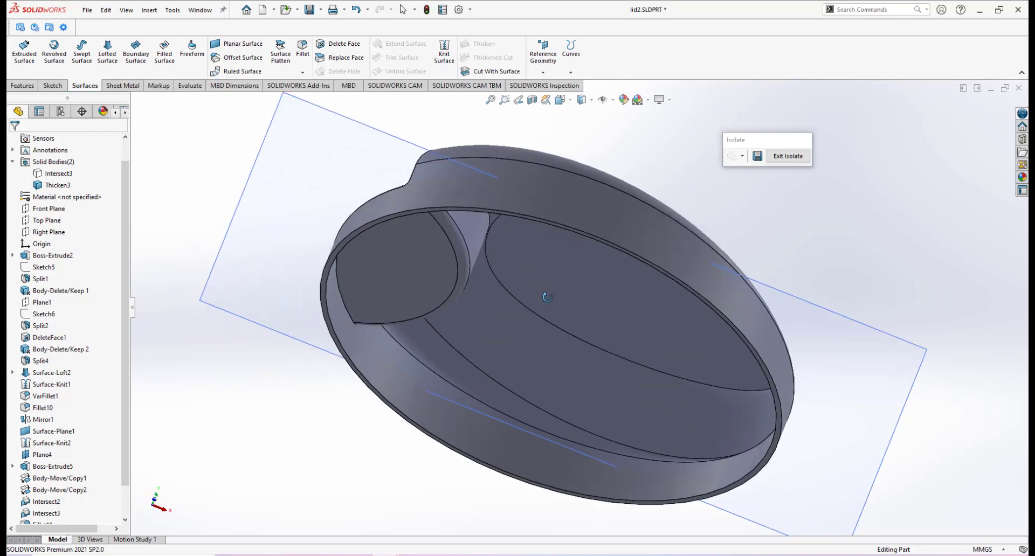
{"action": "middle_click_drag", "start_coordinate": [658, 289], "coordinate": [628, 401]}
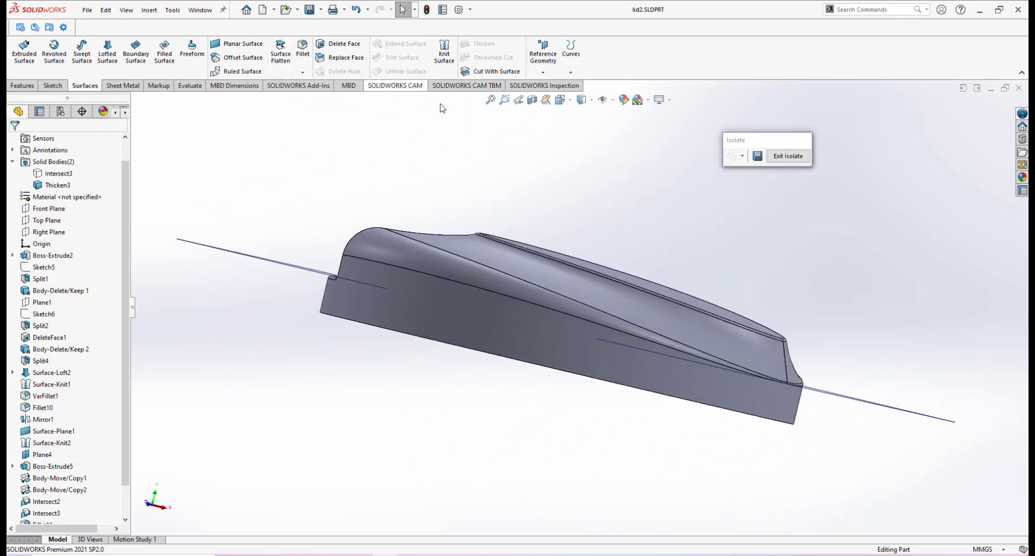
{"action": "left_click", "coordinate": [532, 100]}
{"action": "middle_click_drag", "start_coordinate": [537, 225], "coordinate": [518, 295]}
{"action": "mouse_move", "coordinate": [543, 303]}
{"action": "left_mouse_down"}
{"action": "mouse_move", "coordinate": [582, 296]}
{"action": "mouse_move", "coordinate": [546, 309]}
{"action": "left_mouse_up"}
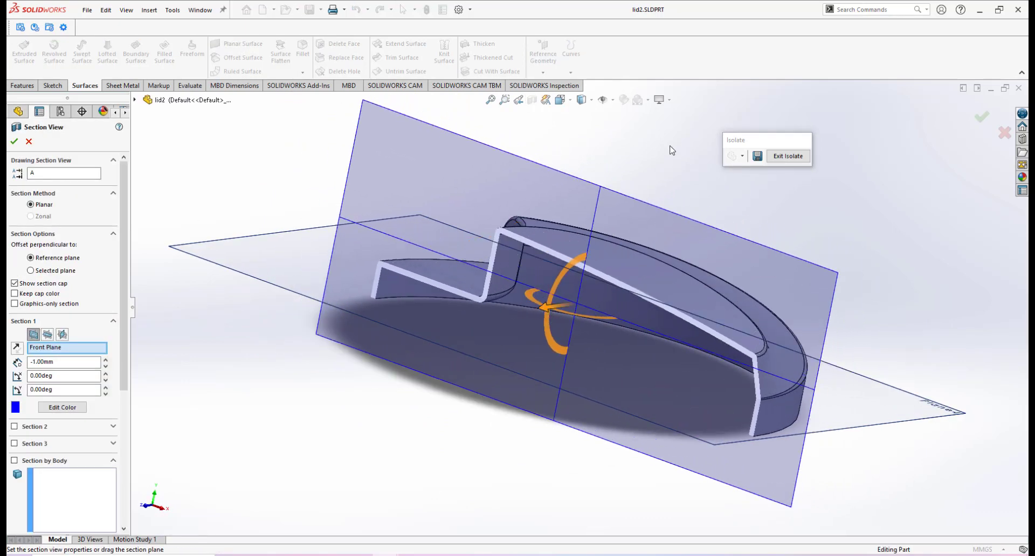
{"action": "left_click", "coordinate": [29, 142]}
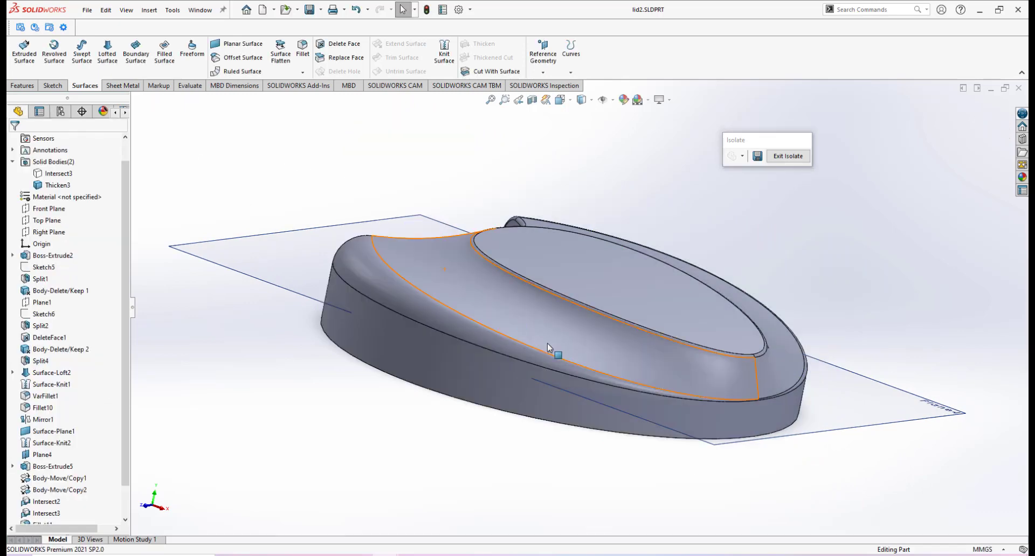
Set the isometric view and examine the thickened lid from outside and from its open underside
{"action": "key", "text": "space"}
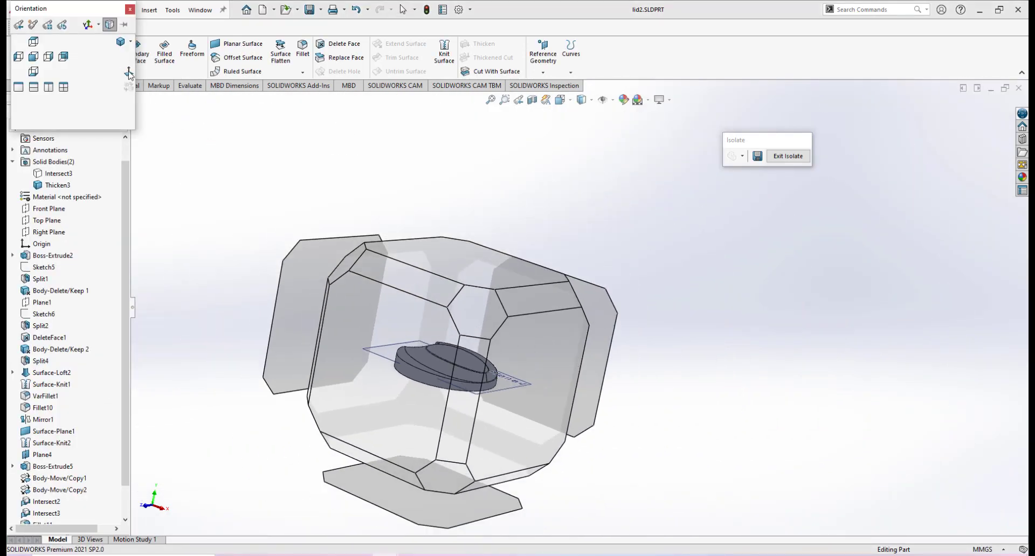
{"action": "left_click", "coordinate": [119, 43]}
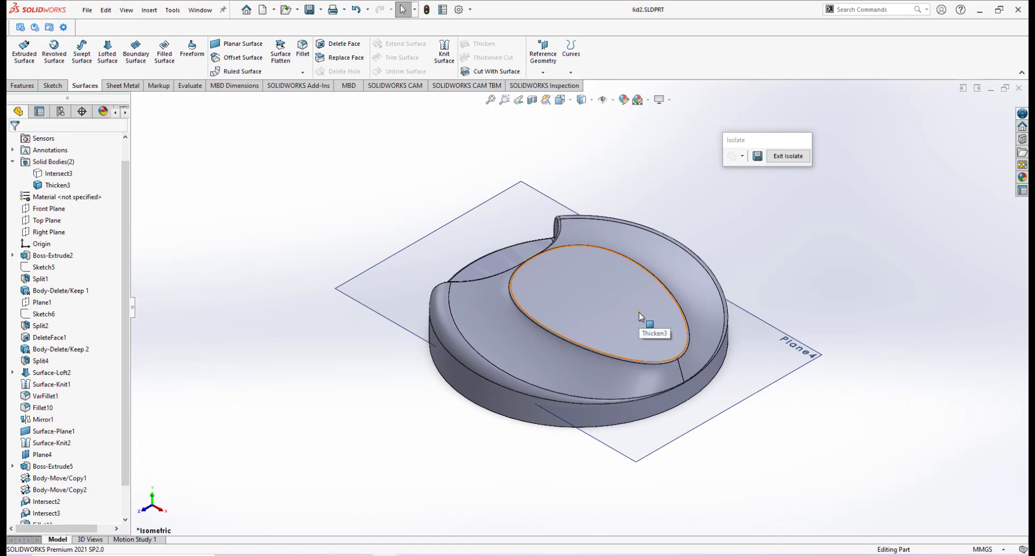
{"action": "middle_click_drag", "start_coordinate": [599, 345], "coordinate": [635, 275]}
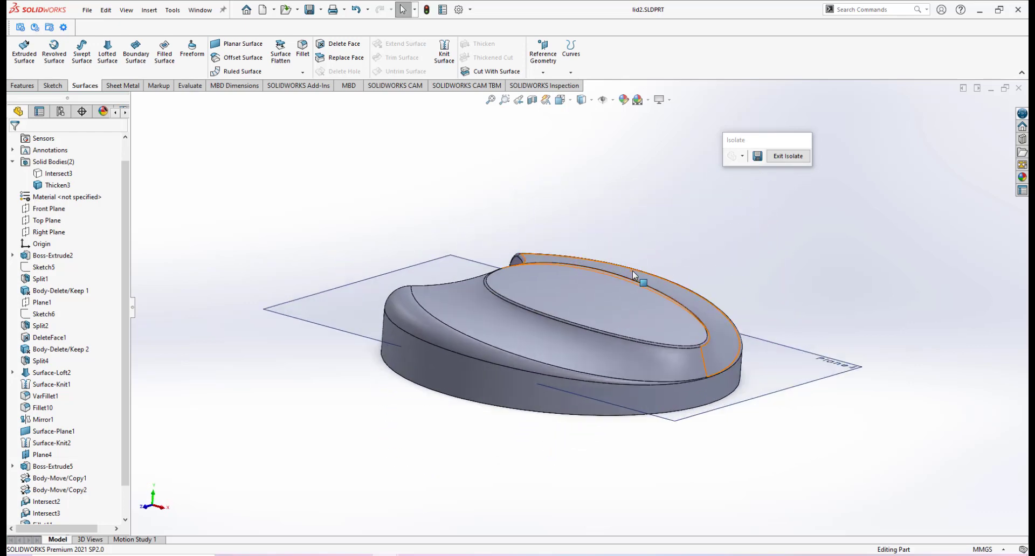
{"action": "middle_click_drag", "start_coordinate": [585, 324], "coordinate": [614, 222]}
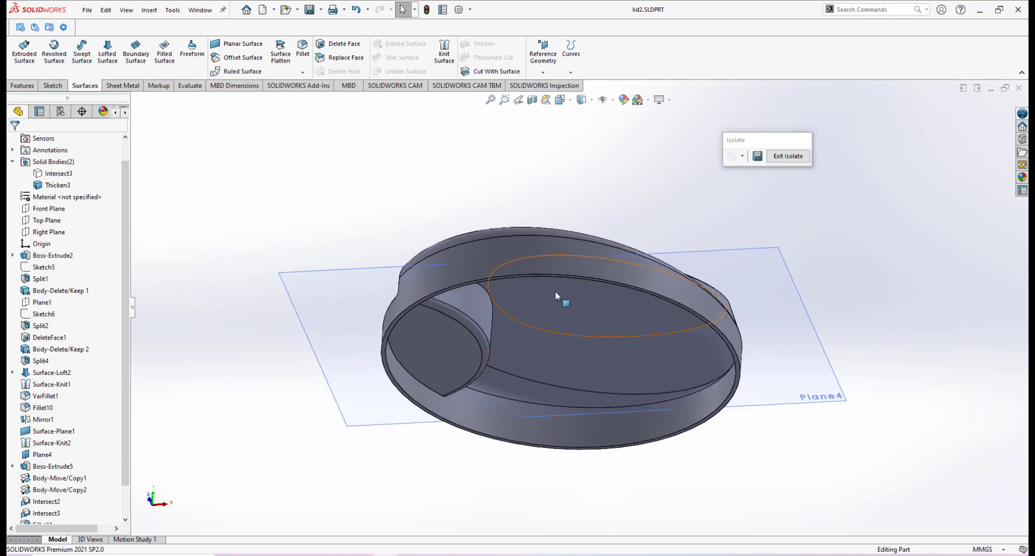
{"action": "mouse_move", "coordinate": [579, 312]}
{"action": "middle_mouse_down"}
{"action": "mouse_move", "coordinate": [701, 465]}
{"action": "mouse_move", "coordinate": [561, 379]}
{"action": "mouse_move", "coordinate": [533, 236]}
{"action": "mouse_move", "coordinate": [648, 313]}
{"action": "mouse_move", "coordinate": [629, 370]}
{"action": "mouse_move", "coordinate": [669, 212]}
{"action": "mouse_move", "coordinate": [584, 289]}
{"action": "mouse_move", "coordinate": [573, 241]}
{"action": "mouse_move", "coordinate": [584, 326]}
{"action": "mouse_move", "coordinate": [576, 301]}
{"action": "mouse_move", "coordinate": [564, 321]}
{"action": "mouse_move", "coordinate": [619, 277]}
{"action": "mouse_move", "coordinate": [566, 305]}
{"action": "mouse_move", "coordinate": [560, 326]}
{"action": "mouse_move", "coordinate": [628, 219]}
{"action": "mouse_move", "coordinate": [594, 260]}
{"action": "mouse_move", "coordinate": [577, 332]}
{"action": "mouse_move", "coordinate": [585, 319]}
{"action": "mouse_move", "coordinate": [566, 293]}
{"action": "mouse_move", "coordinate": [584, 278]}
{"action": "mouse_move", "coordinate": [578, 300]}
{"action": "mouse_move", "coordinate": [590, 310]}
{"action": "middle_mouse_up"}
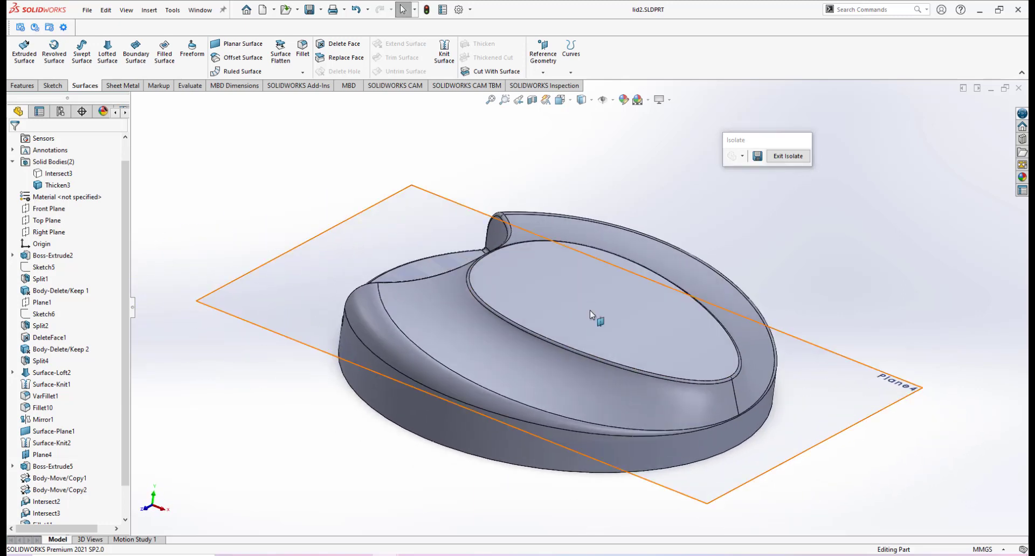